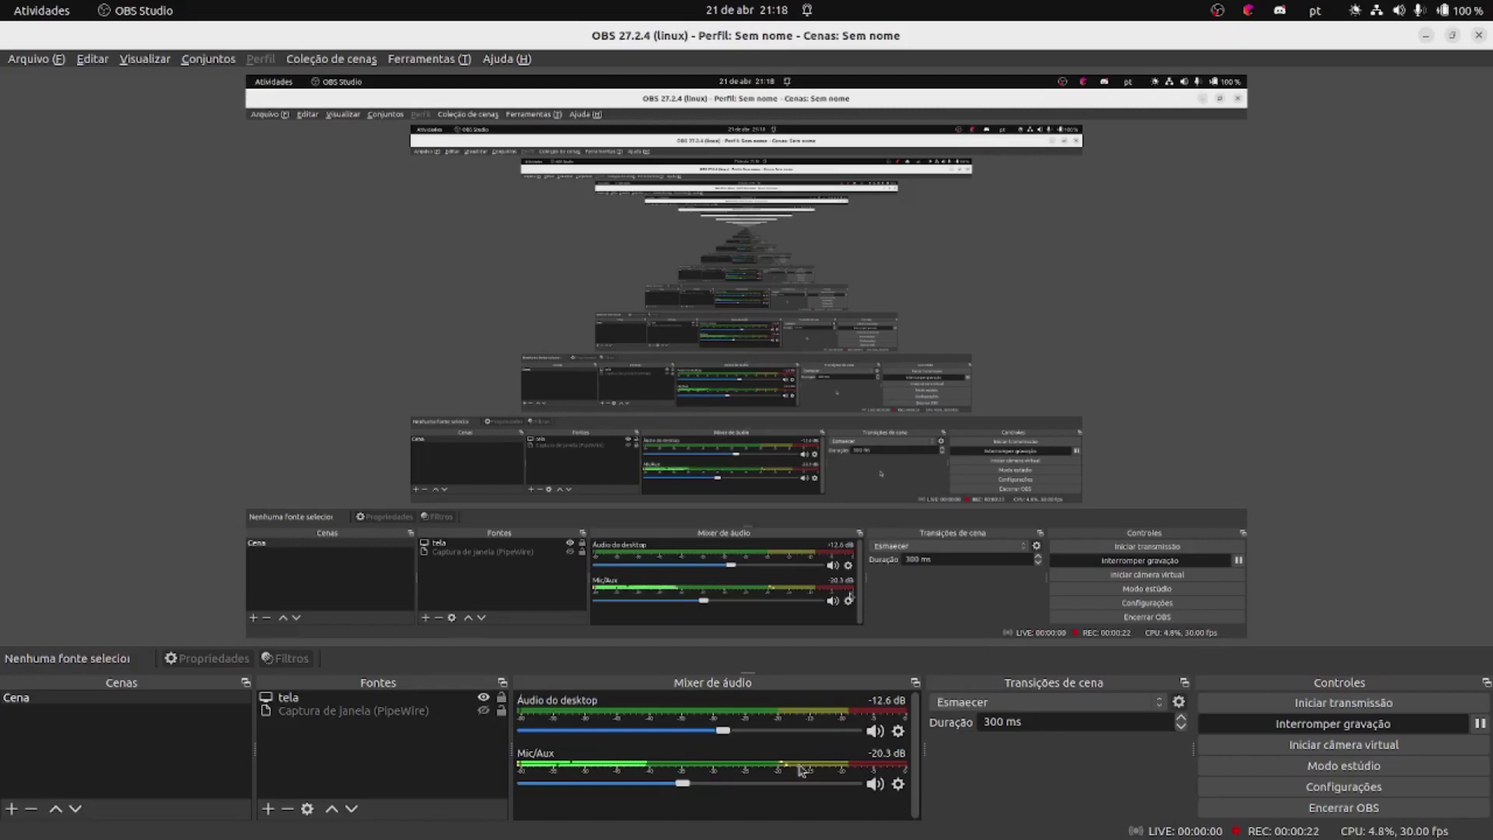
# - Switch to Chrome, search Google for "brmodelo jar" and open the sis4.com brModelo download page
pyautogui.moveTo(653, 836)
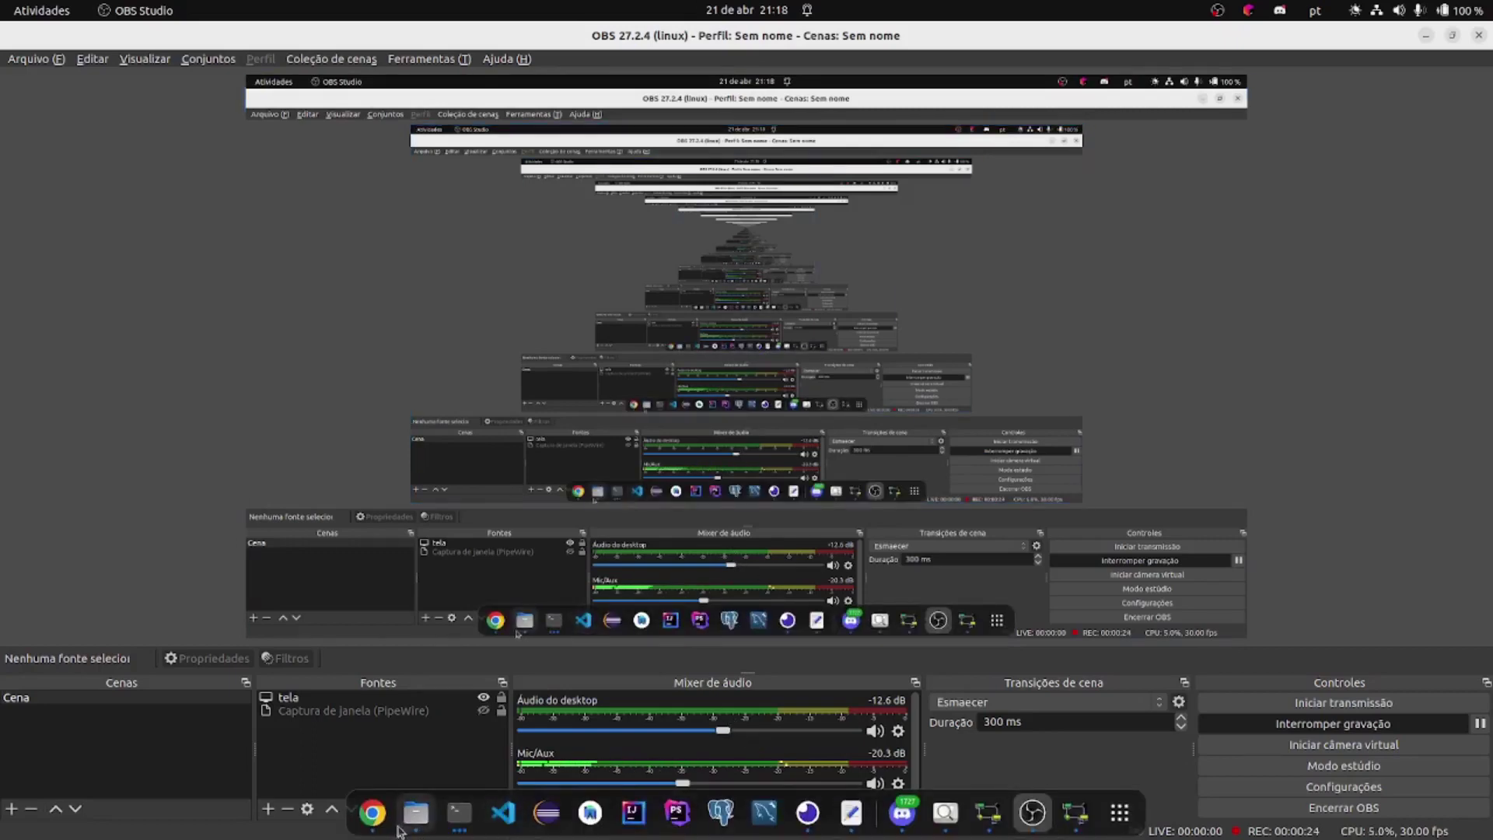
pyautogui.click(373, 812)
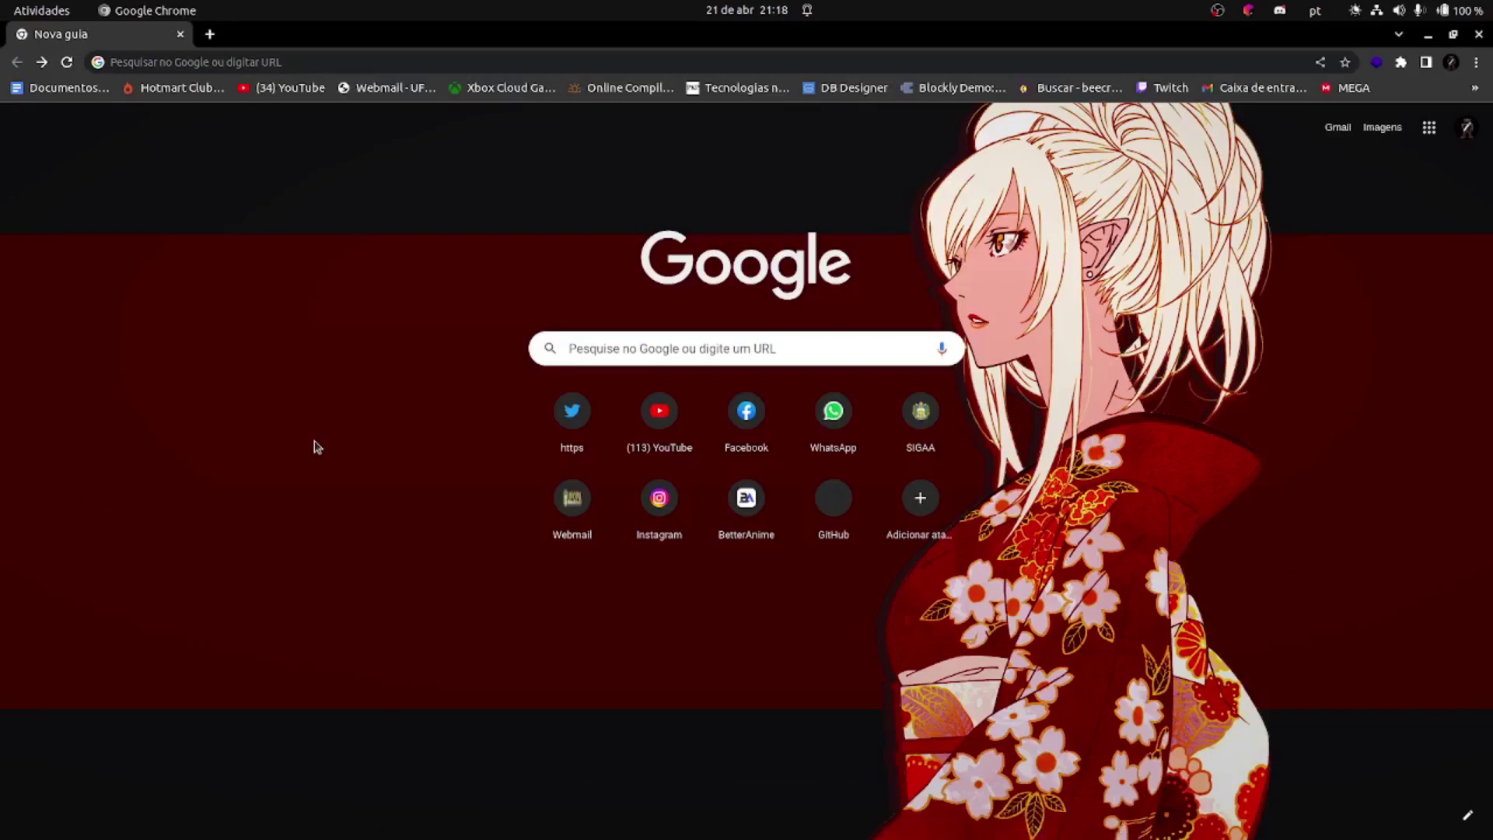
pyautogui.click(324, 57)
pyautogui.write('brmode')
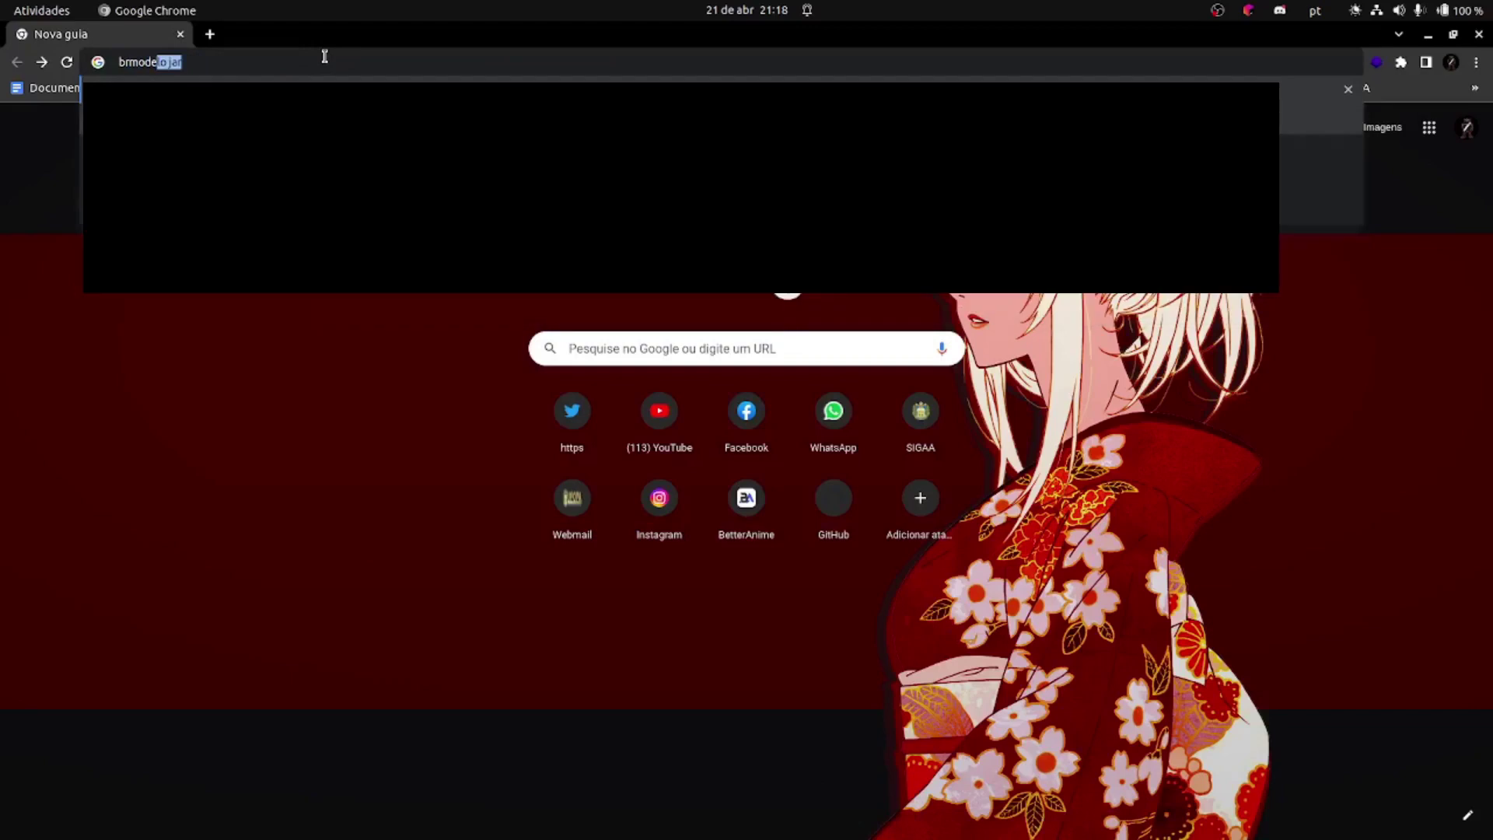
pyautogui.write('lo jar')
pyautogui.press('Return')
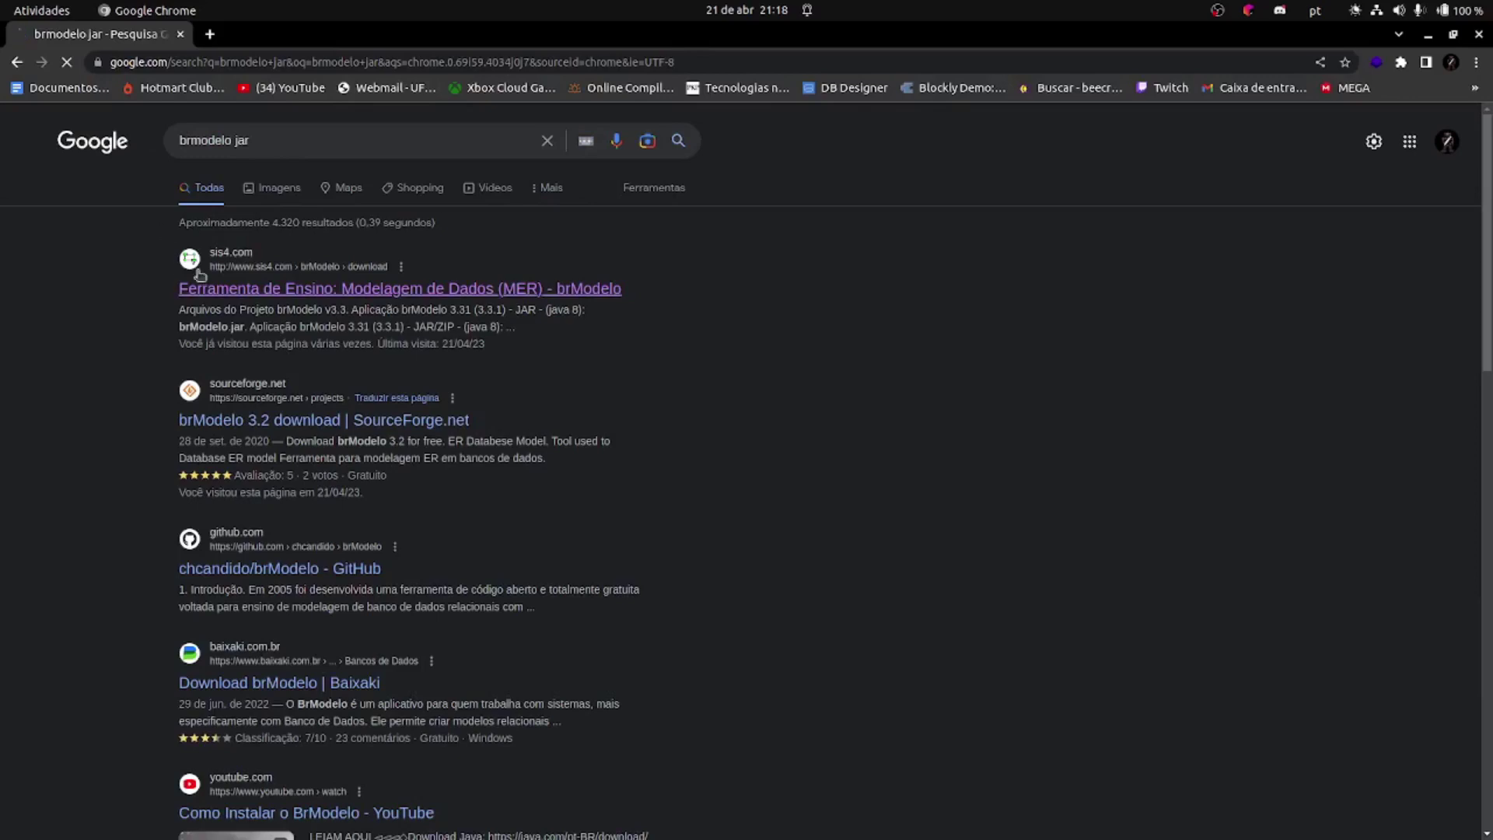
pyautogui.click(265, 299)
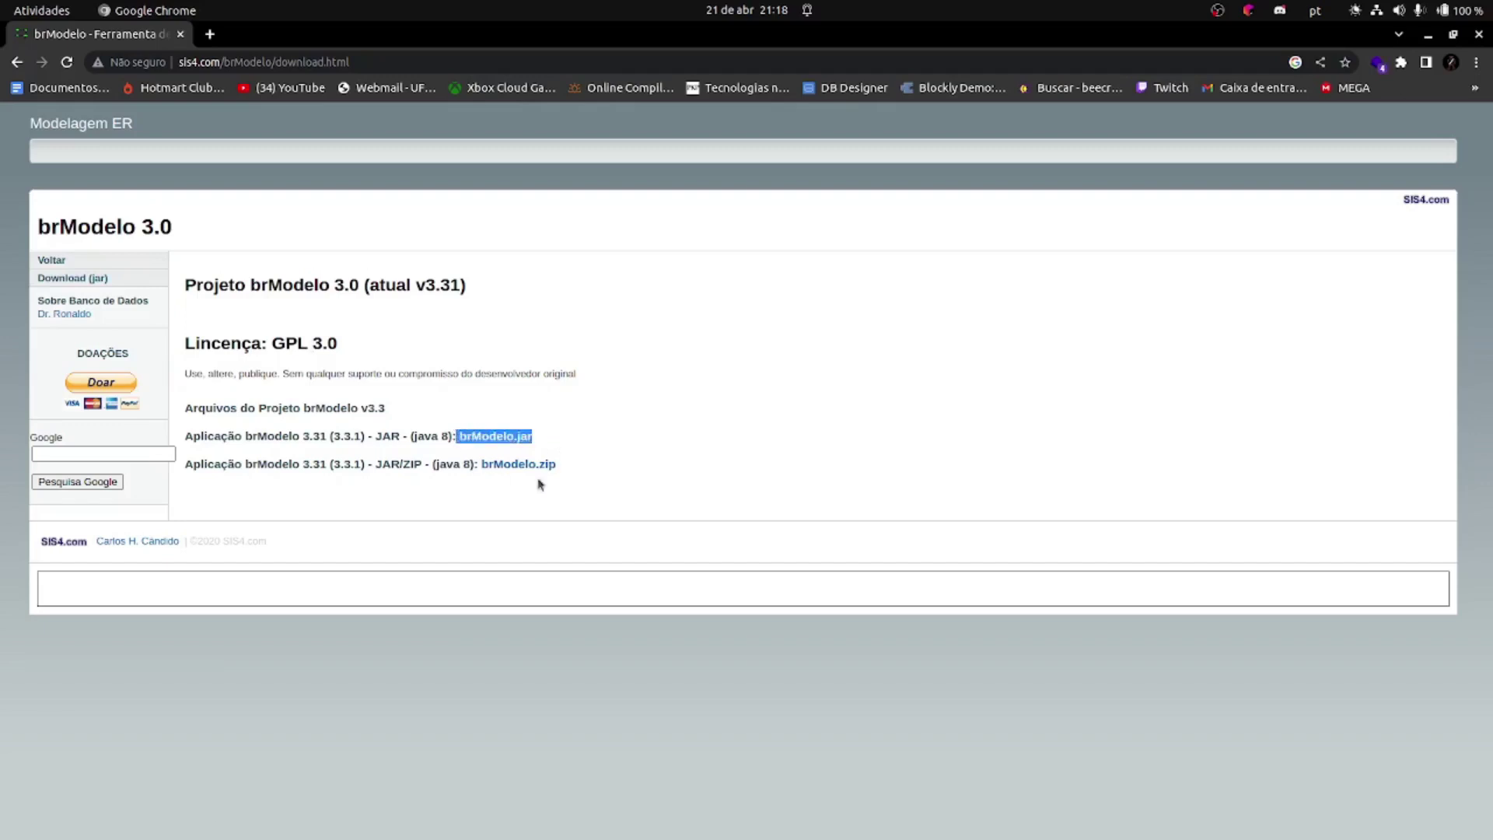
# - Examine the brModelo.jar and brModelo.zip download entries and the Java version given for them
pyautogui.moveTo(584, 470); pyautogui.dragTo(416, 464)
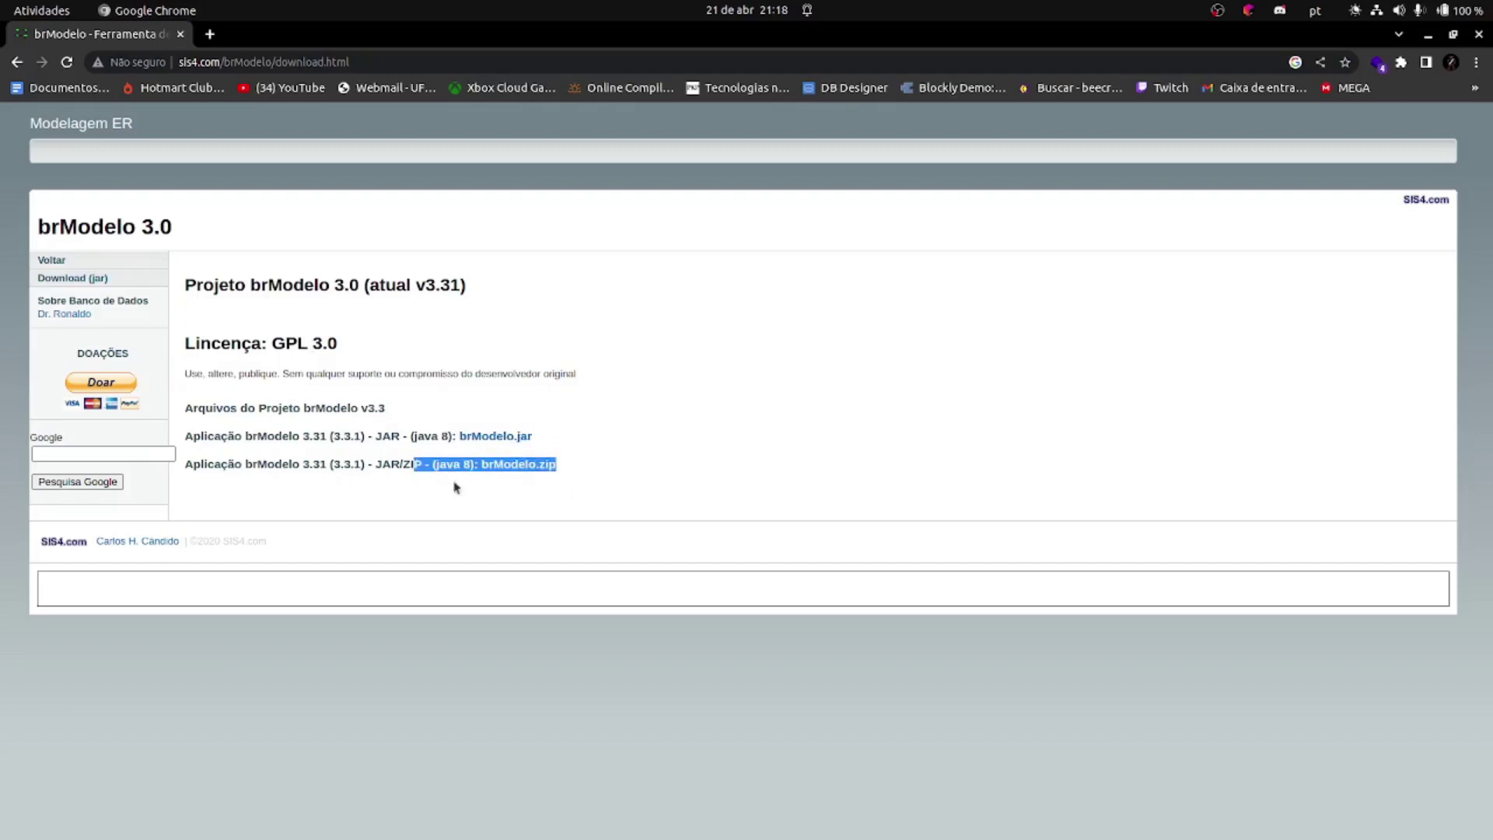
pyautogui.moveTo(409, 436); pyautogui.dragTo(446, 437)
pyautogui.click(577, 416)
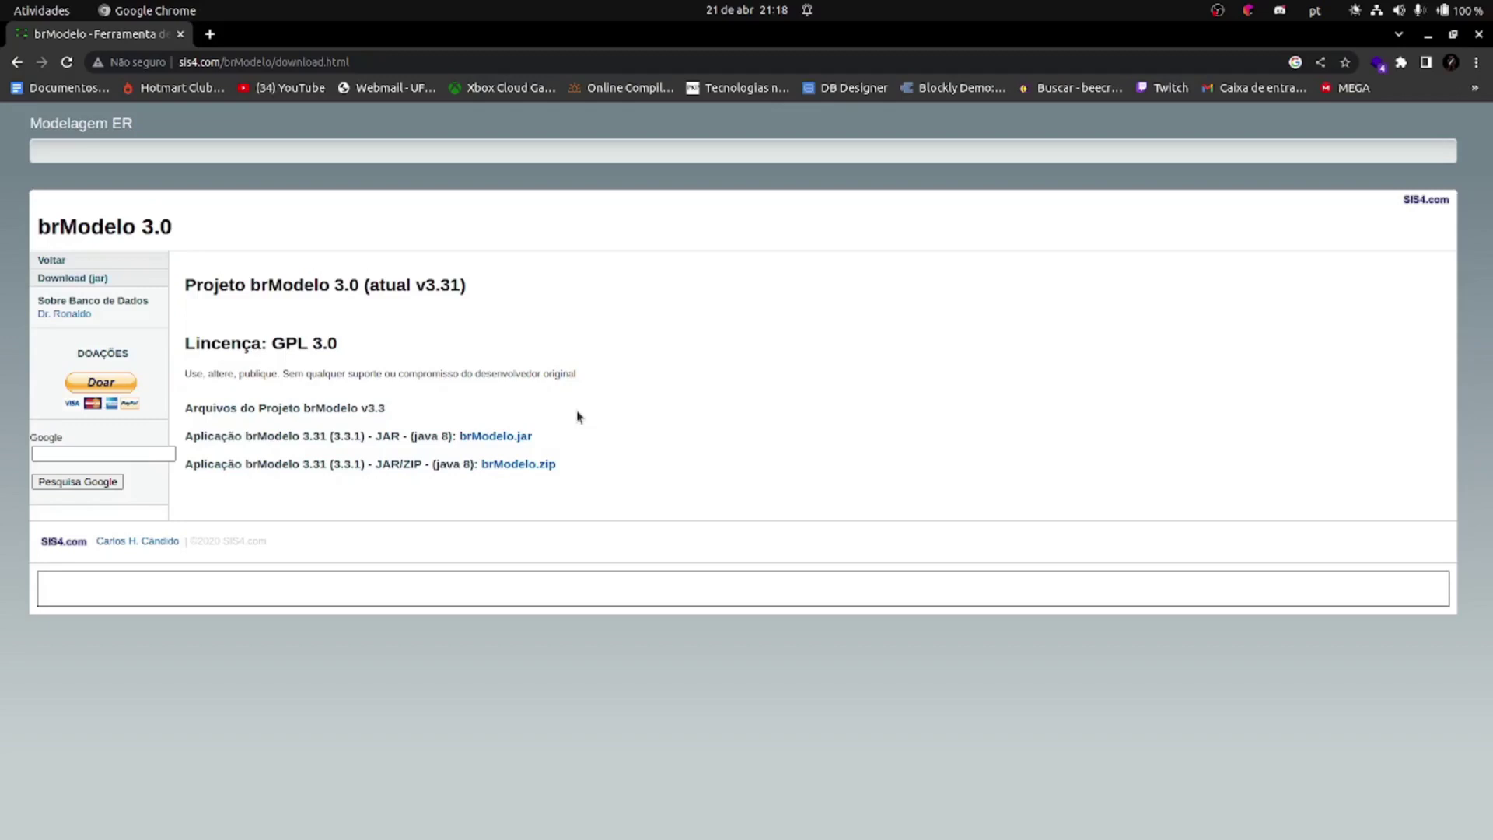
# - Look over the other brModelo search results, including the Baixaki one, and return to the brModelo.jar entry on the sis4.com download page
pyautogui.click(17, 62)
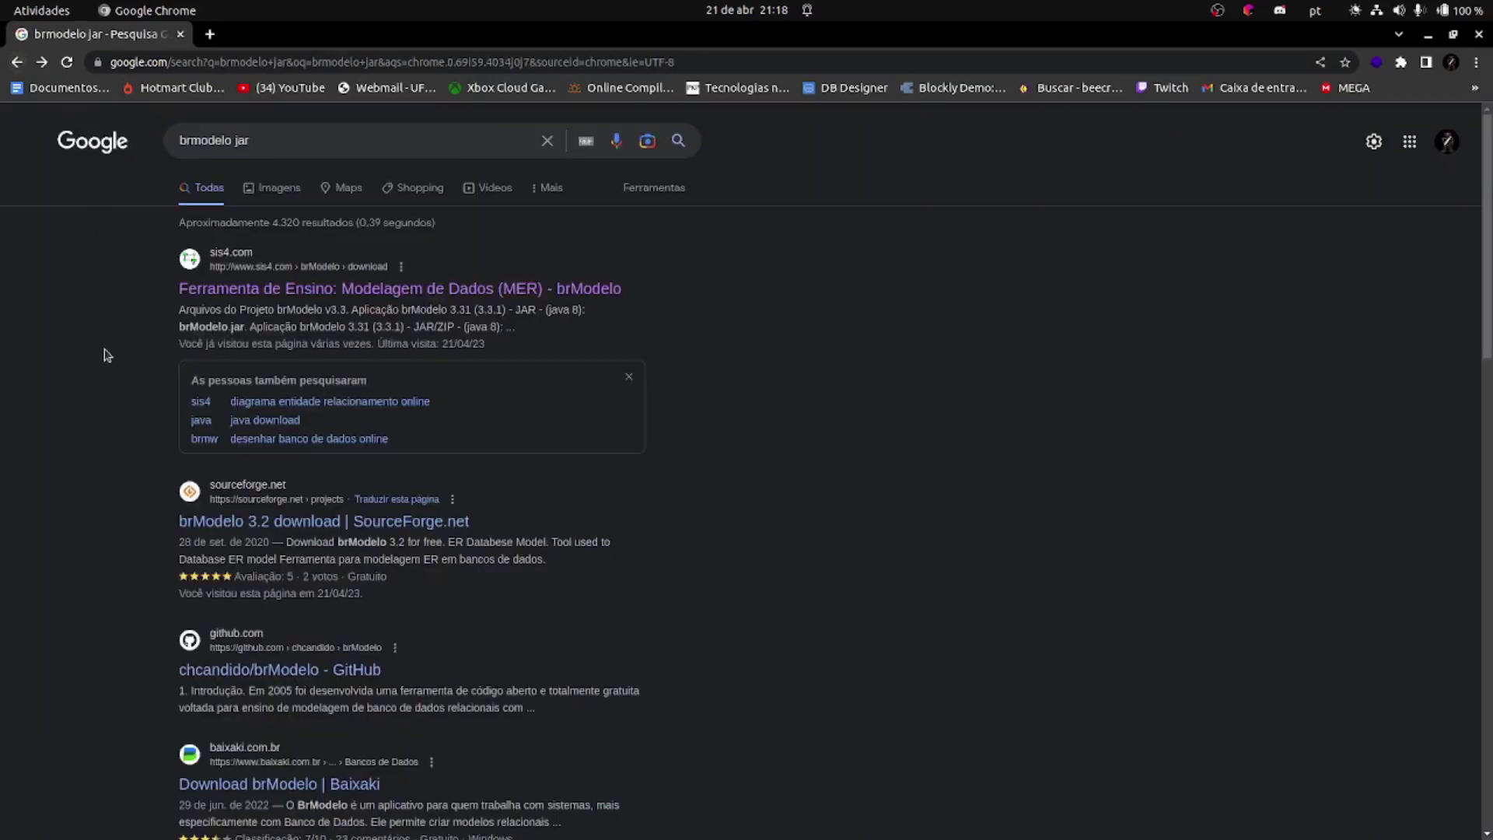
pyautogui.scroll(-2, 158, 432)
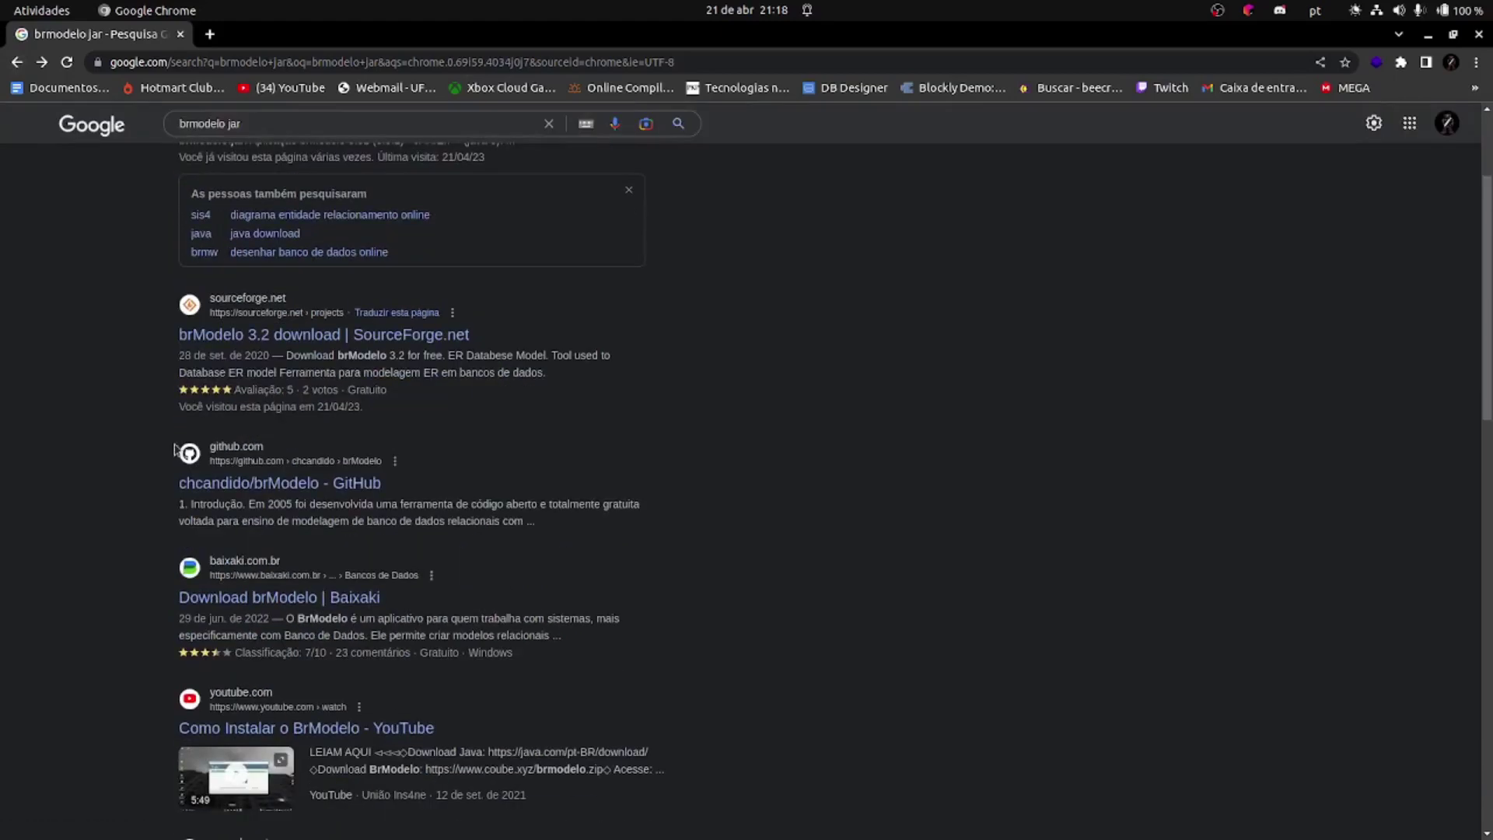
pyautogui.moveTo(130, 578); pyautogui.dragTo(534, 636)
pyautogui.scroll(2, 704, 583)
pyautogui.click(733, 583)
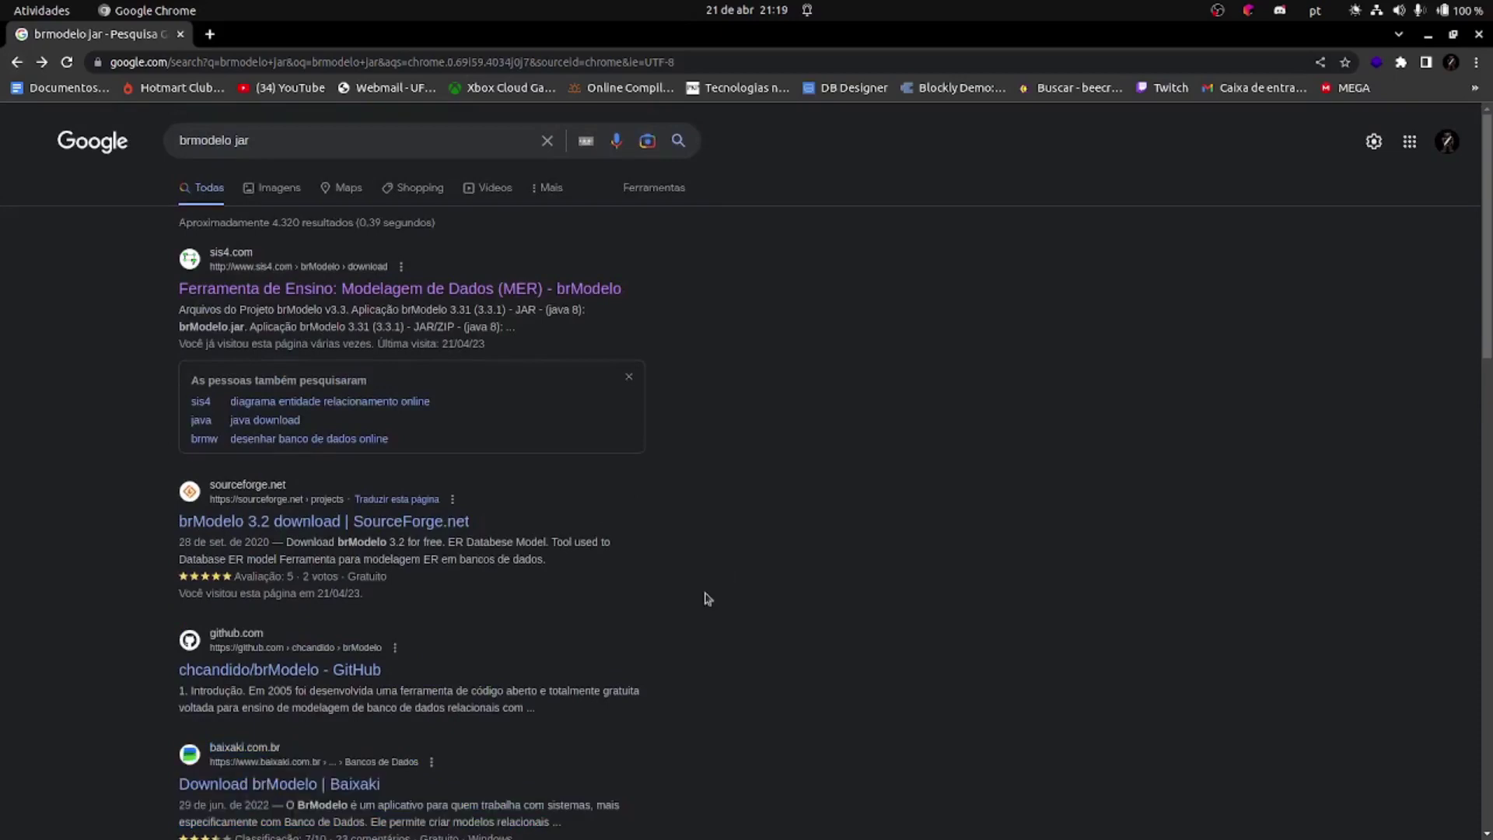
pyautogui.click(557, 294)
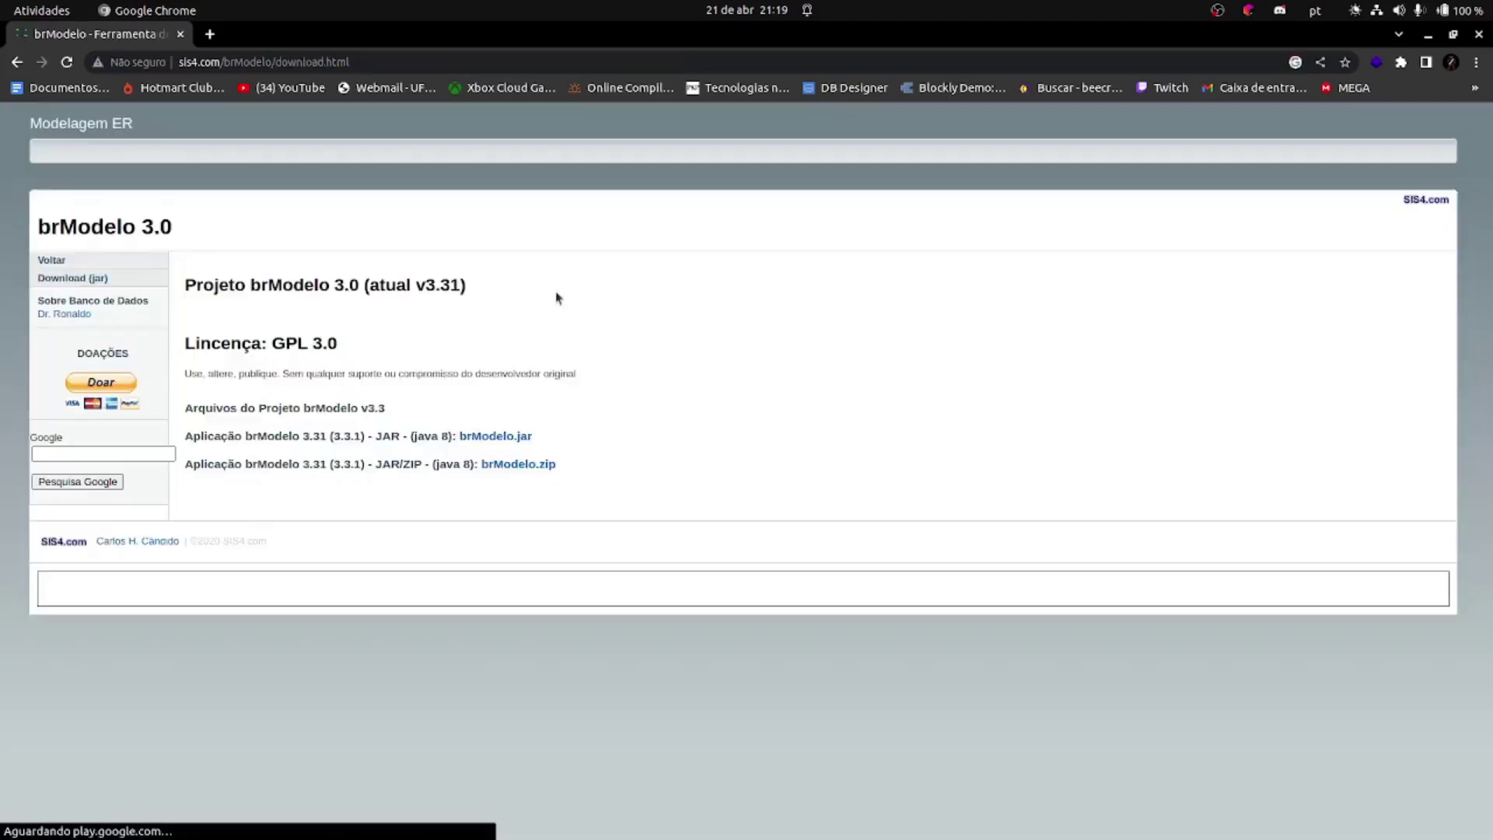
pyautogui.moveTo(553, 440); pyautogui.dragTo(207, 428)
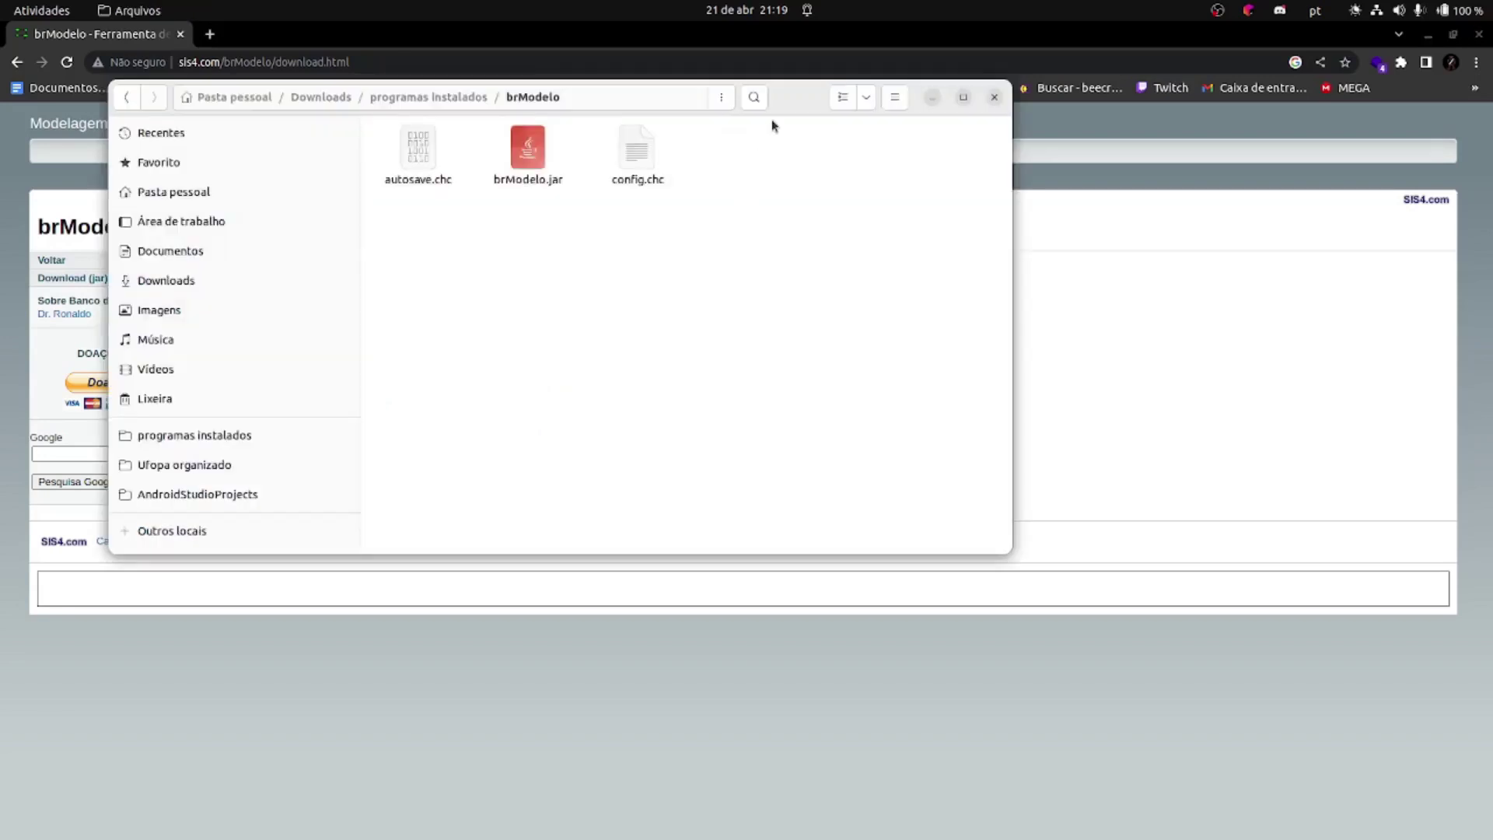
# - Bring up the file manager at the brModelo folder and reposition its window over the download page
pyautogui.moveTo(800, 105); pyautogui.dragTo(1253, 301)
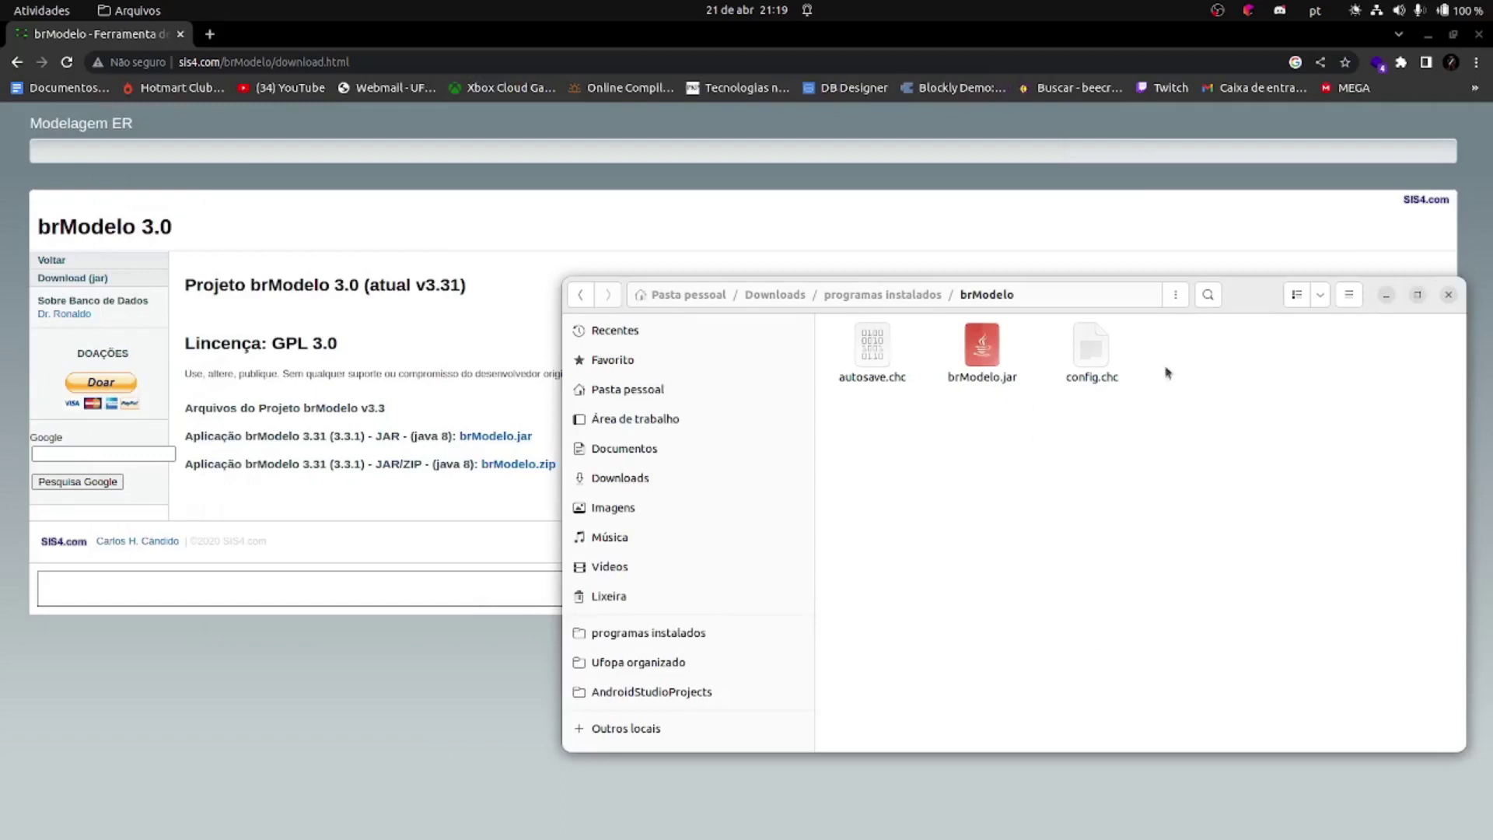
pyautogui.moveTo(1213, 294); pyautogui.dragTo(1135, 287)
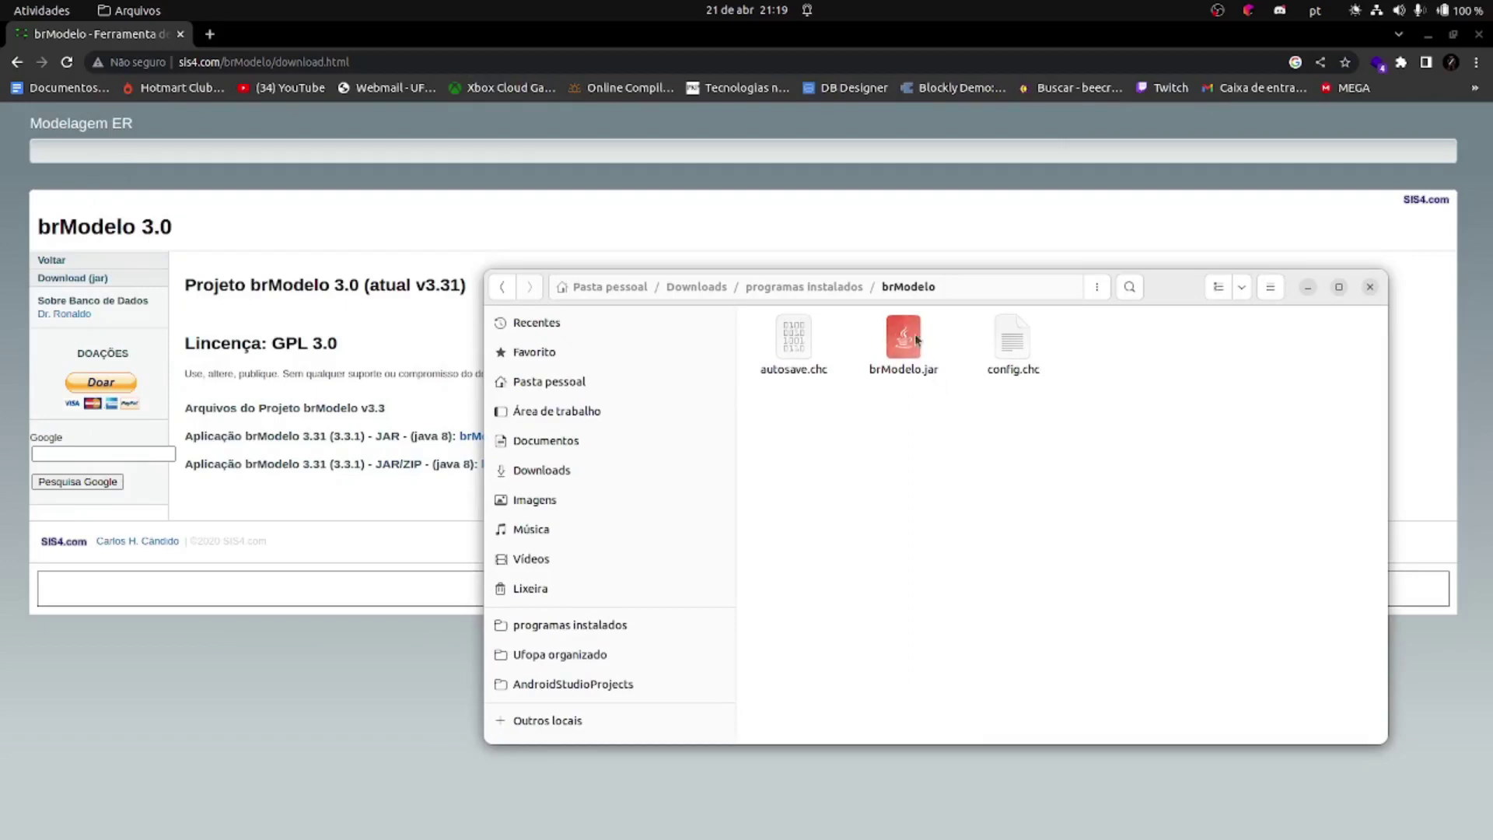
pyautogui.moveTo(1158, 292); pyautogui.dragTo(1089, 289)
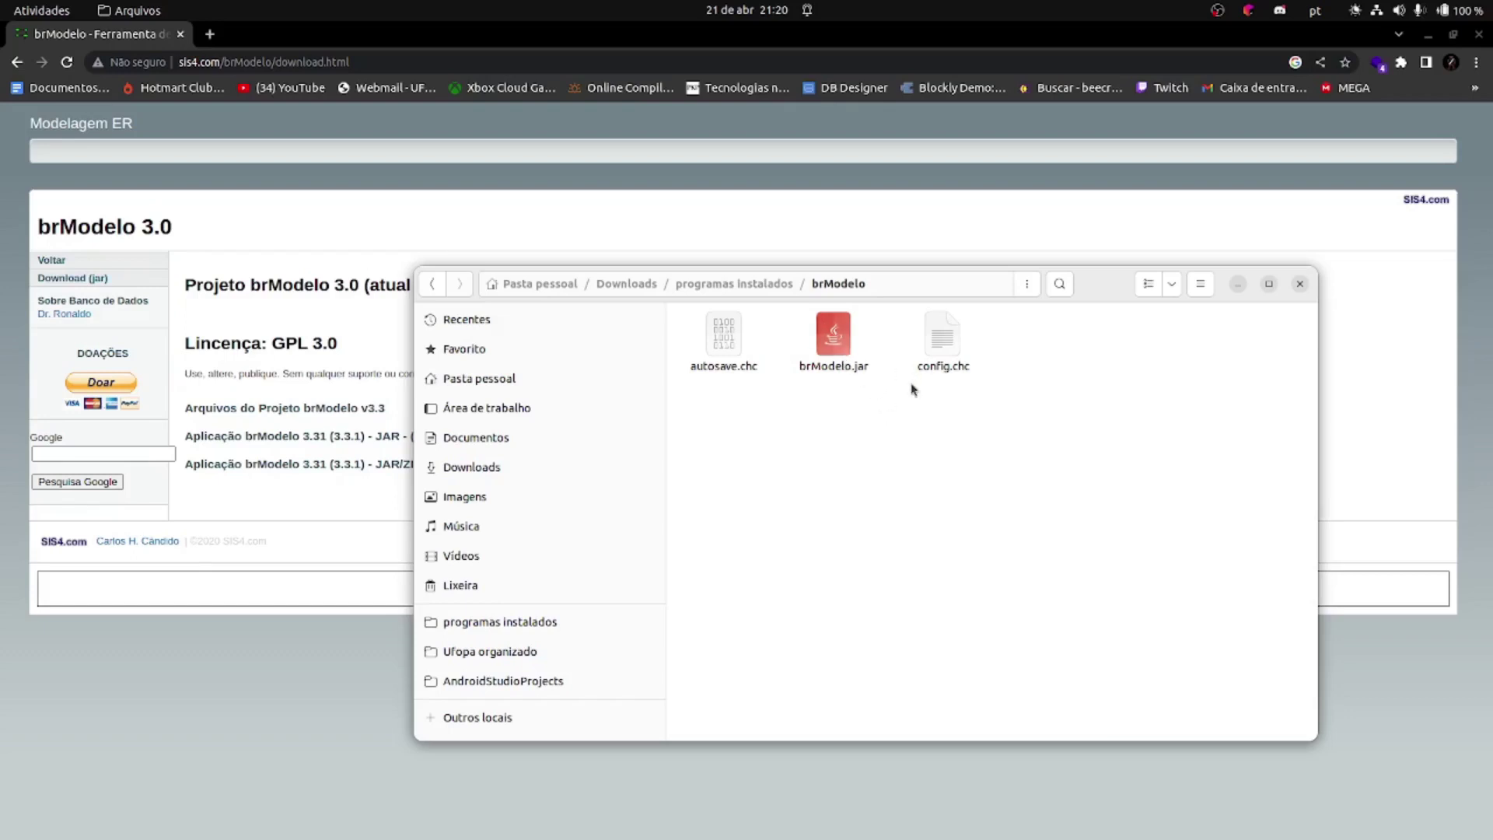
# - Check the execute permission in the properties of brModelo.jar and close the properties dialog
pyautogui.rightClick(842, 339)
pyautogui.click(797, 439)
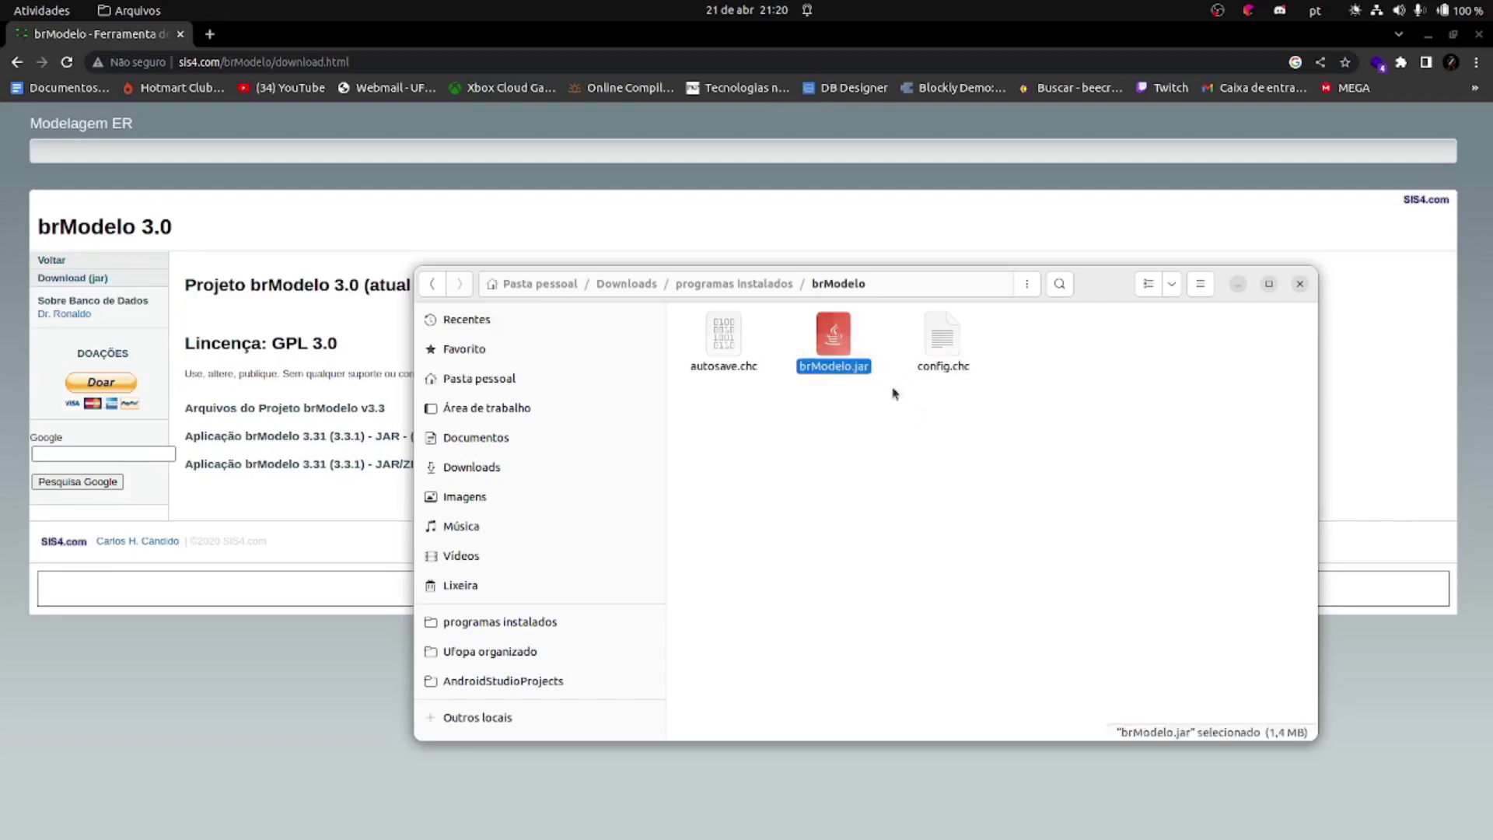
pyautogui.rightClick(829, 342)
pyautogui.click(895, 581)
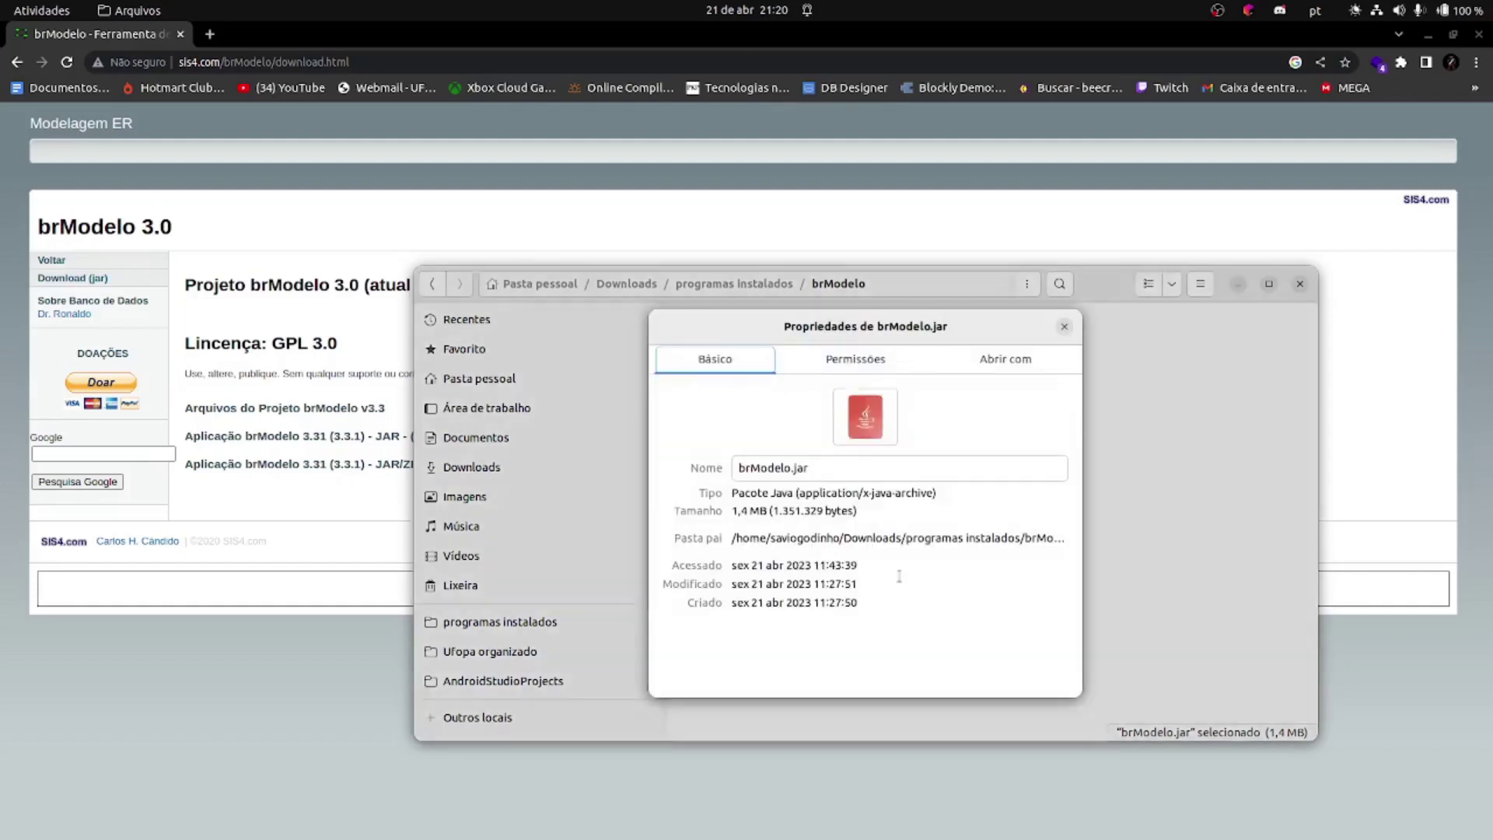
pyautogui.click(855, 359)
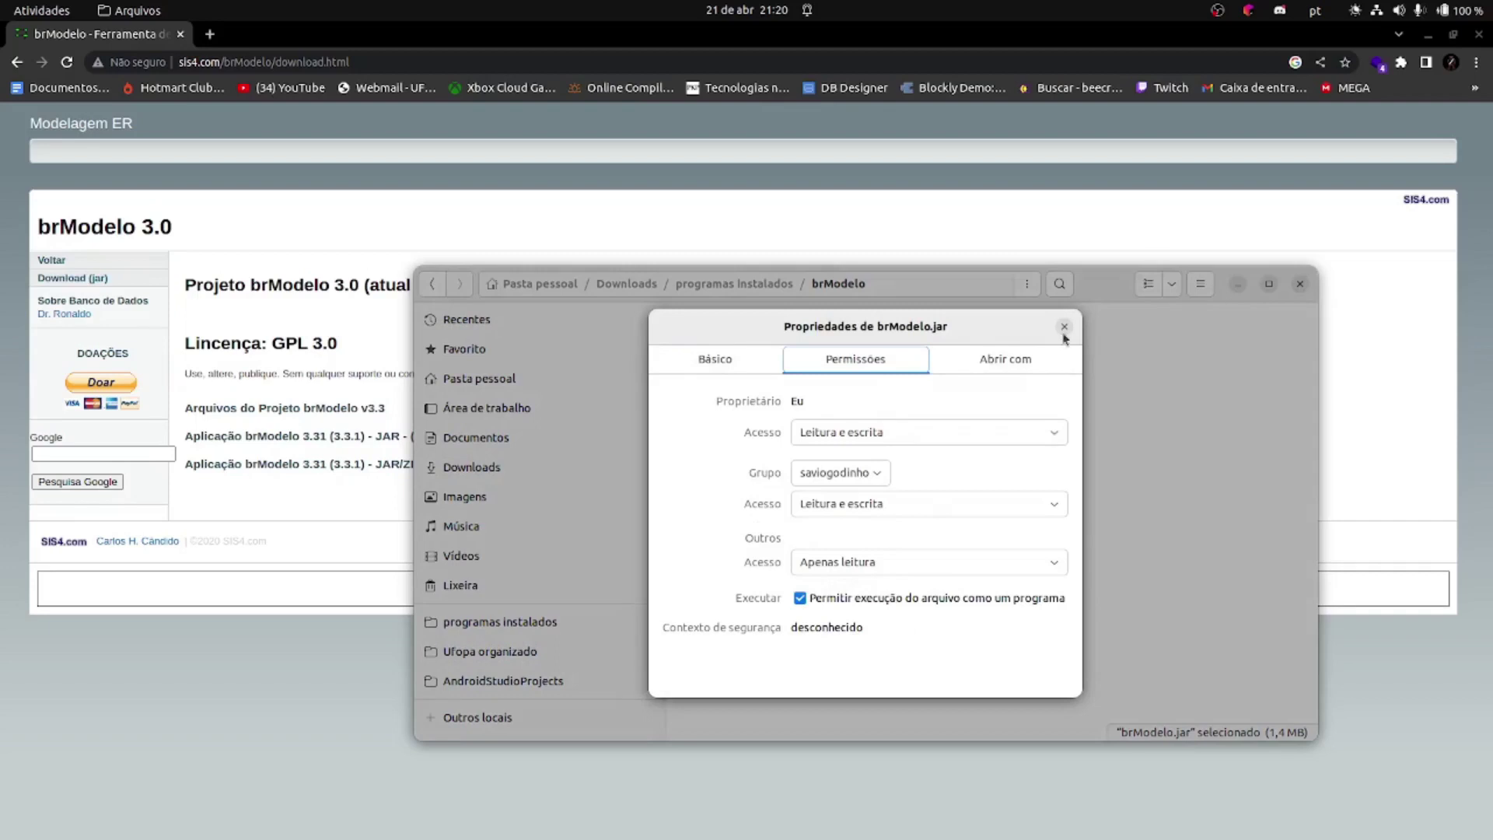
pyautogui.click(729, 374)
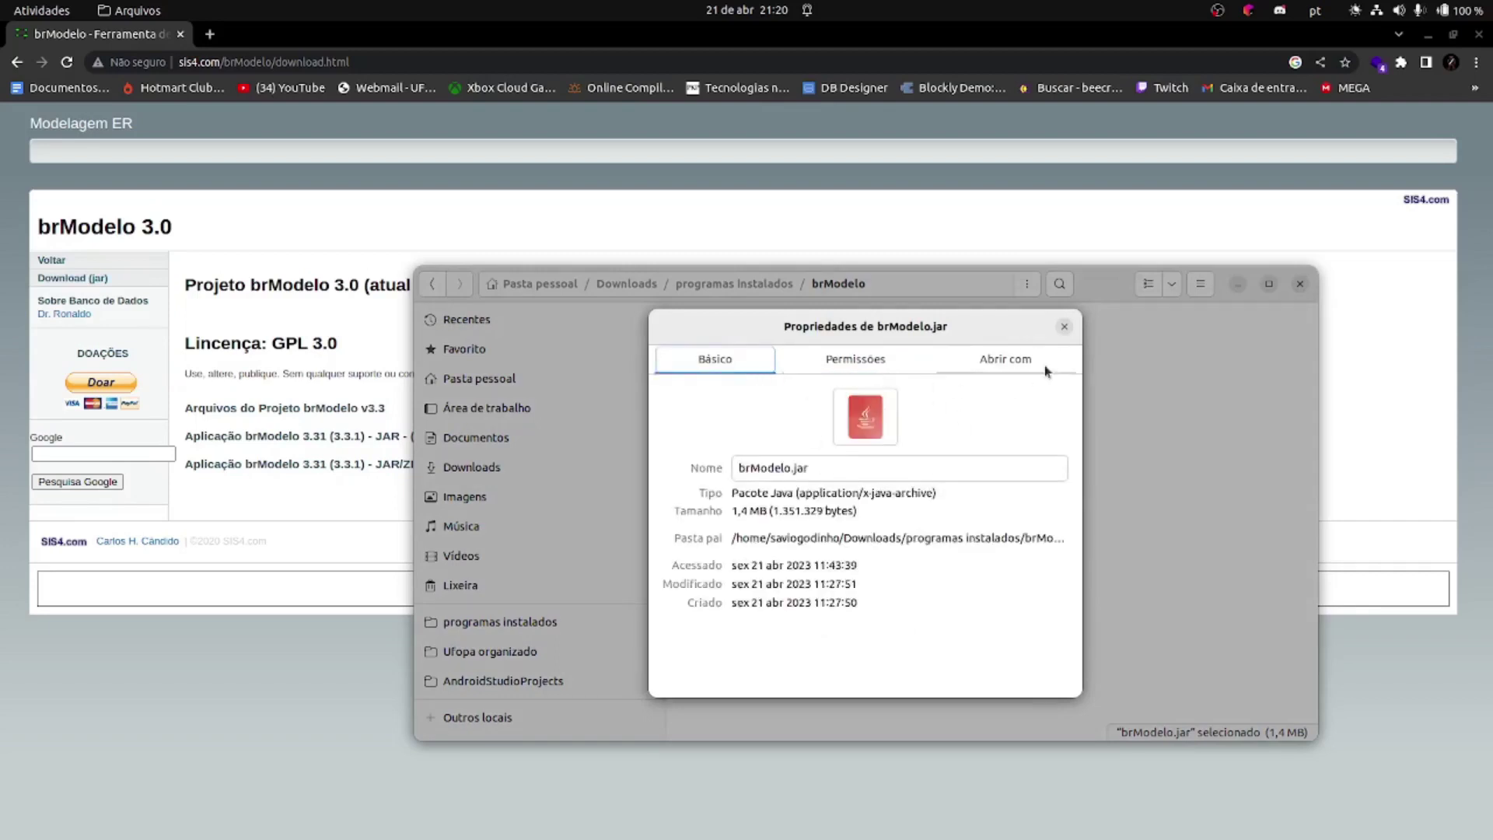
pyautogui.click(1063, 327)
# - Open a terminal in the brModelo folder and launch the program with java -jar brModelo.jar
pyautogui.moveTo(1087, 297); pyautogui.dragTo(1071, 292)
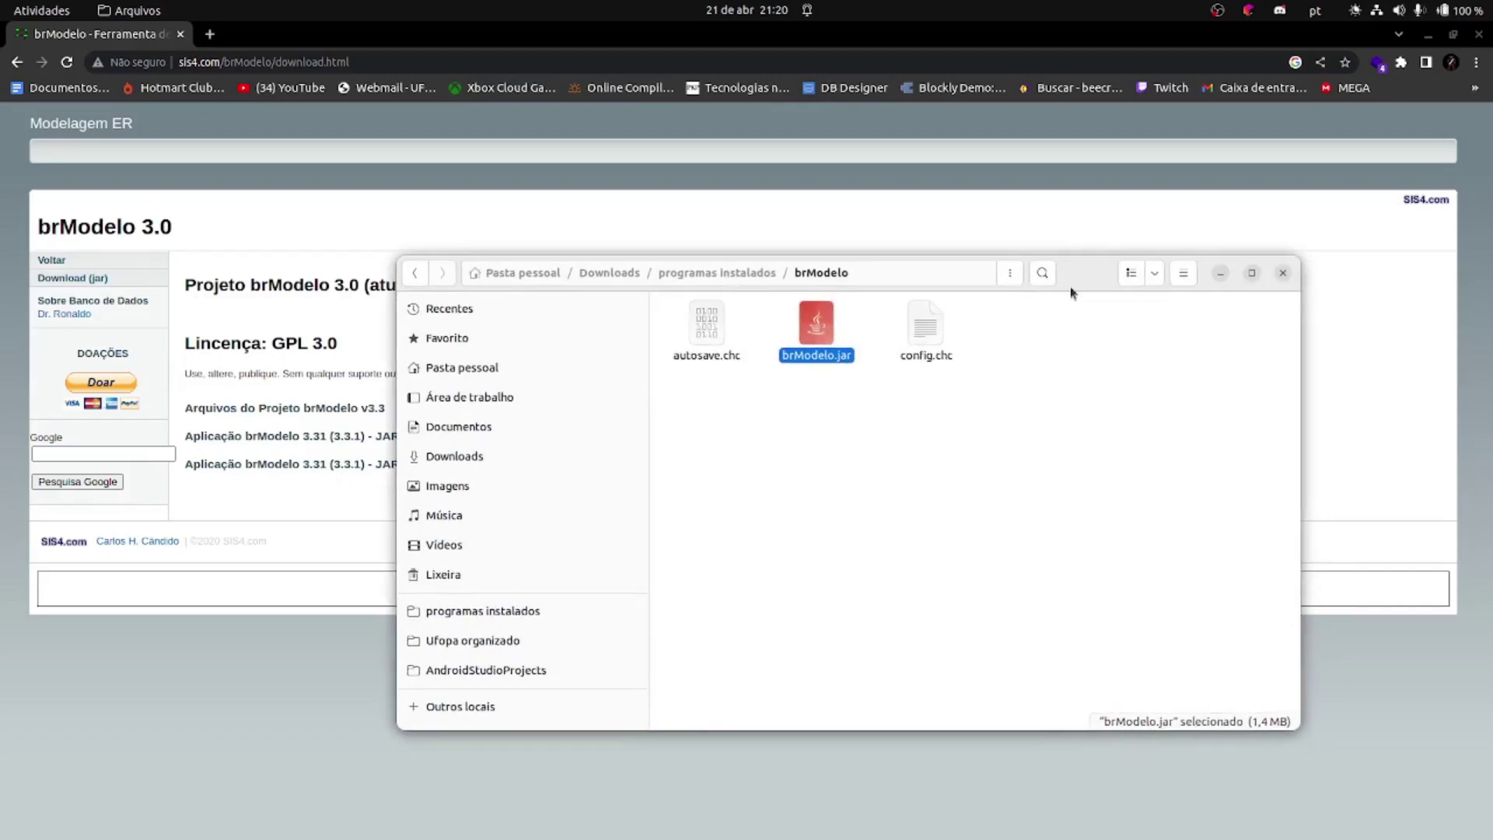
pyautogui.rightClick(789, 467)
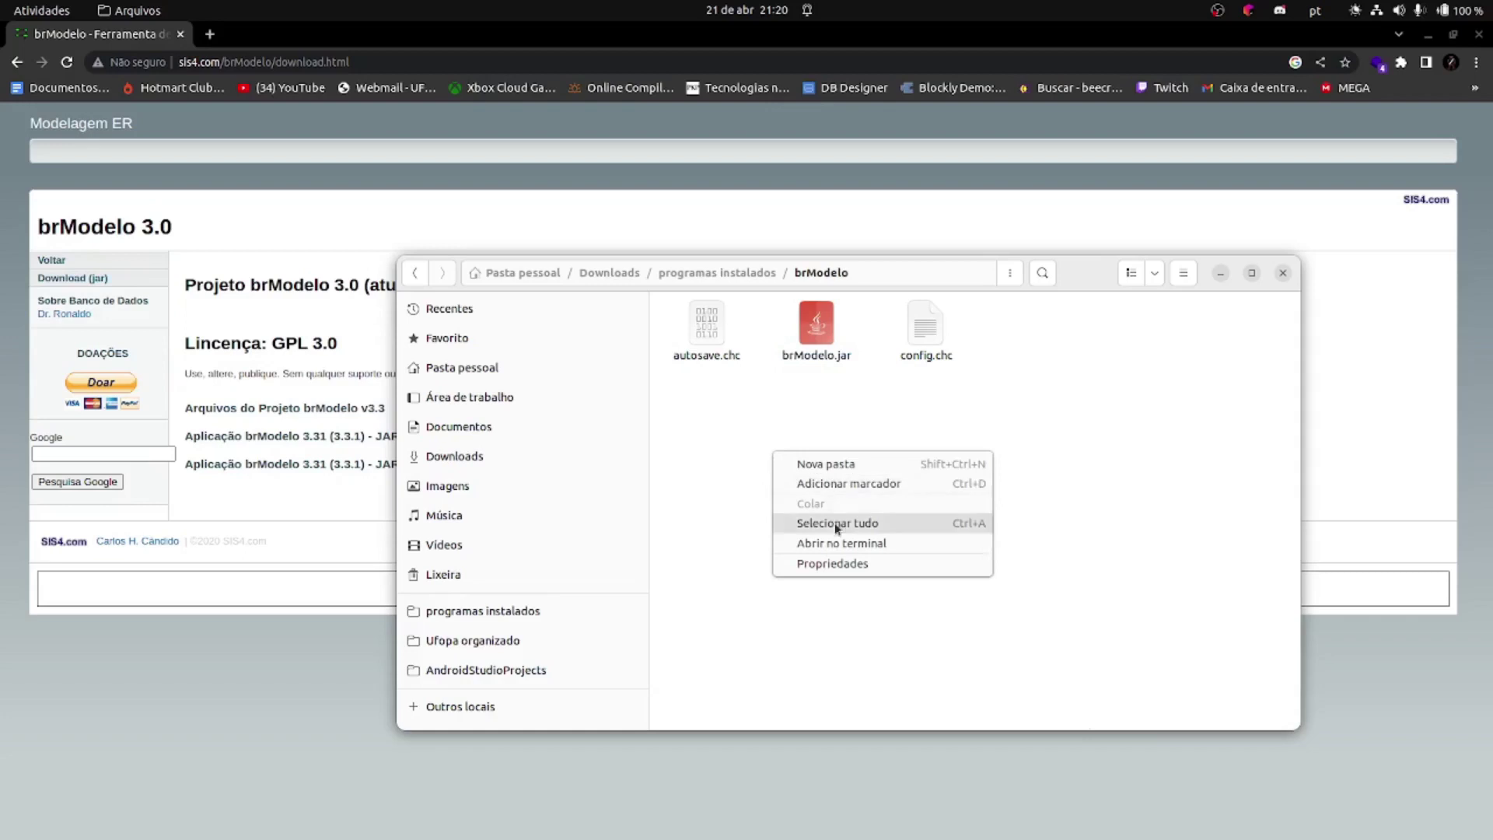
pyautogui.click(832, 544)
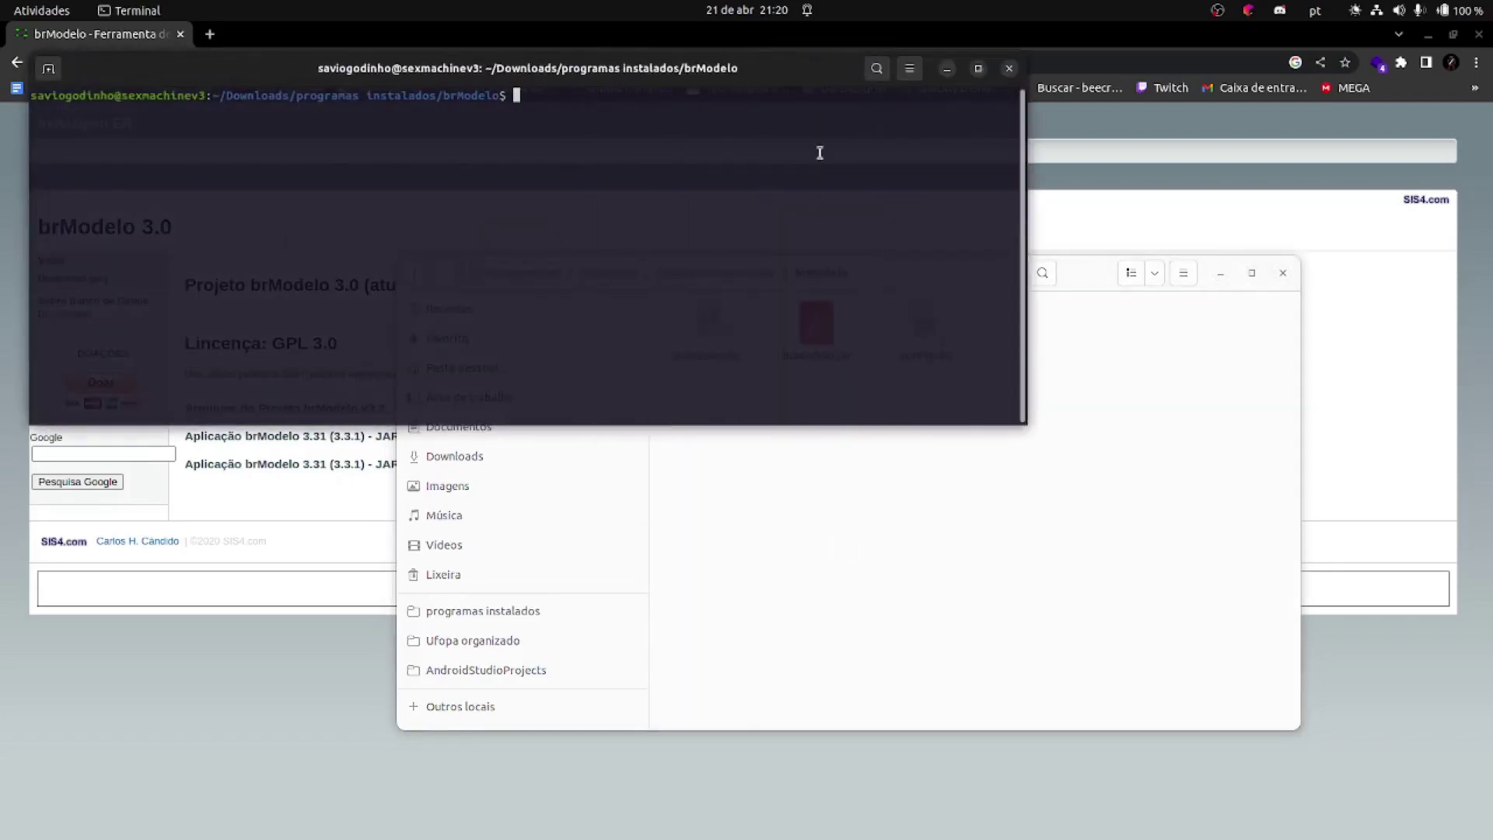
pyautogui.write('java -jar b')
pyautogui.press('Tab')
pyautogui.press('Return')
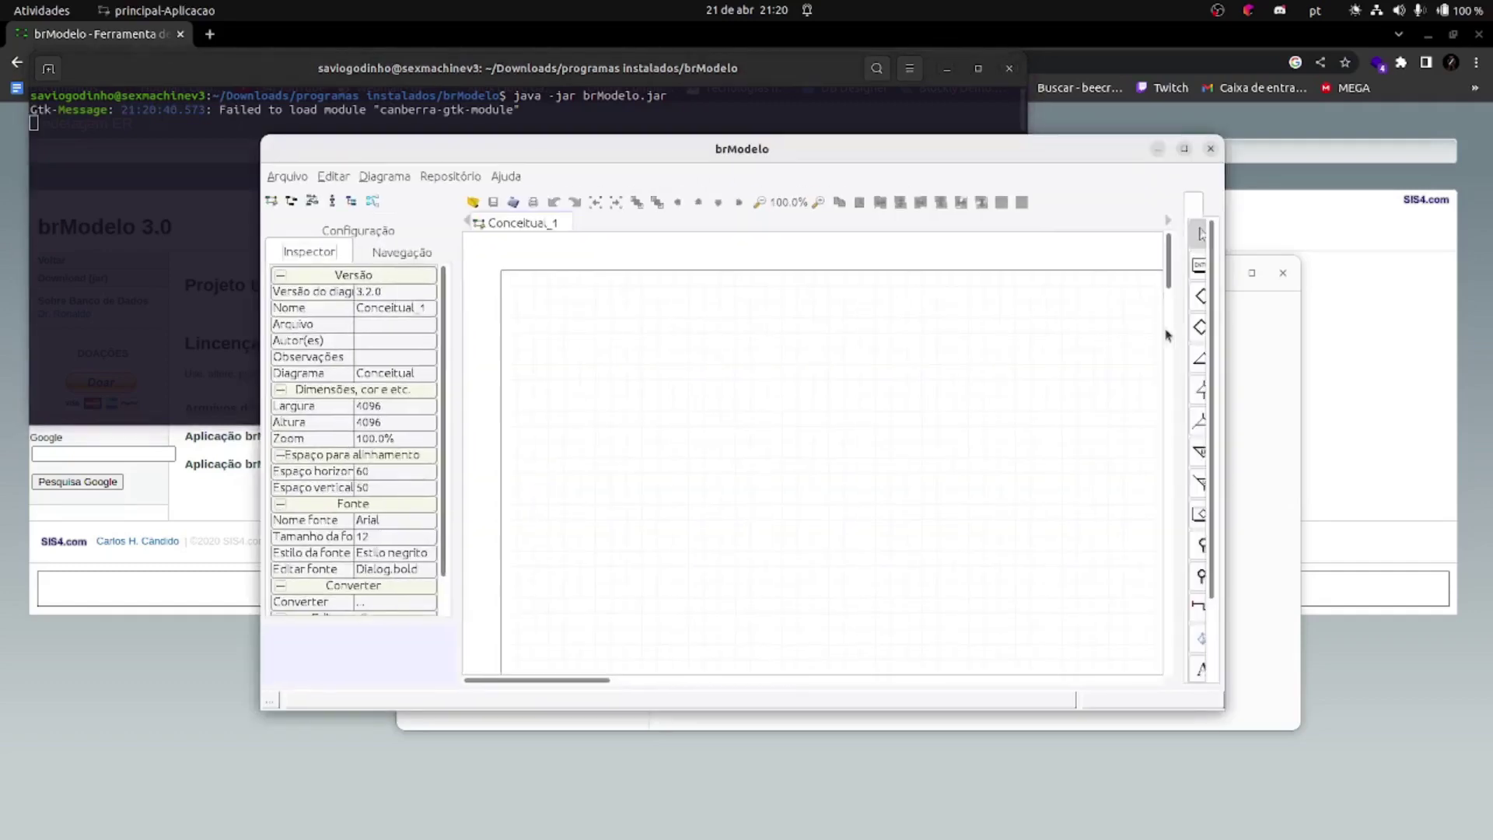
# - Maximize the brModelo window and widen its palette of diagram tools
pyautogui.click(1190, 150)
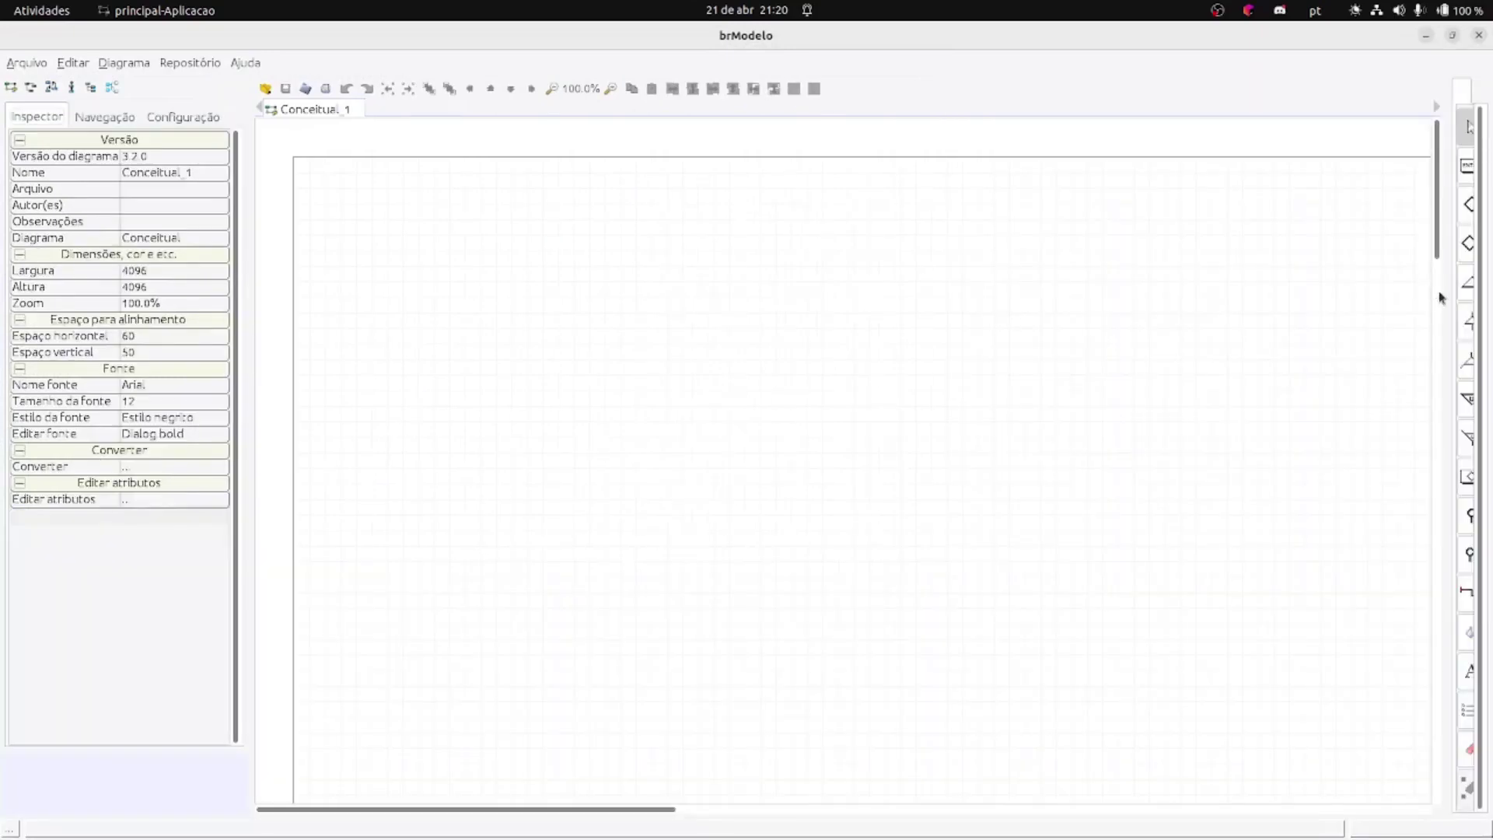
pyautogui.moveTo(1439, 300); pyautogui.dragTo(1386, 309)
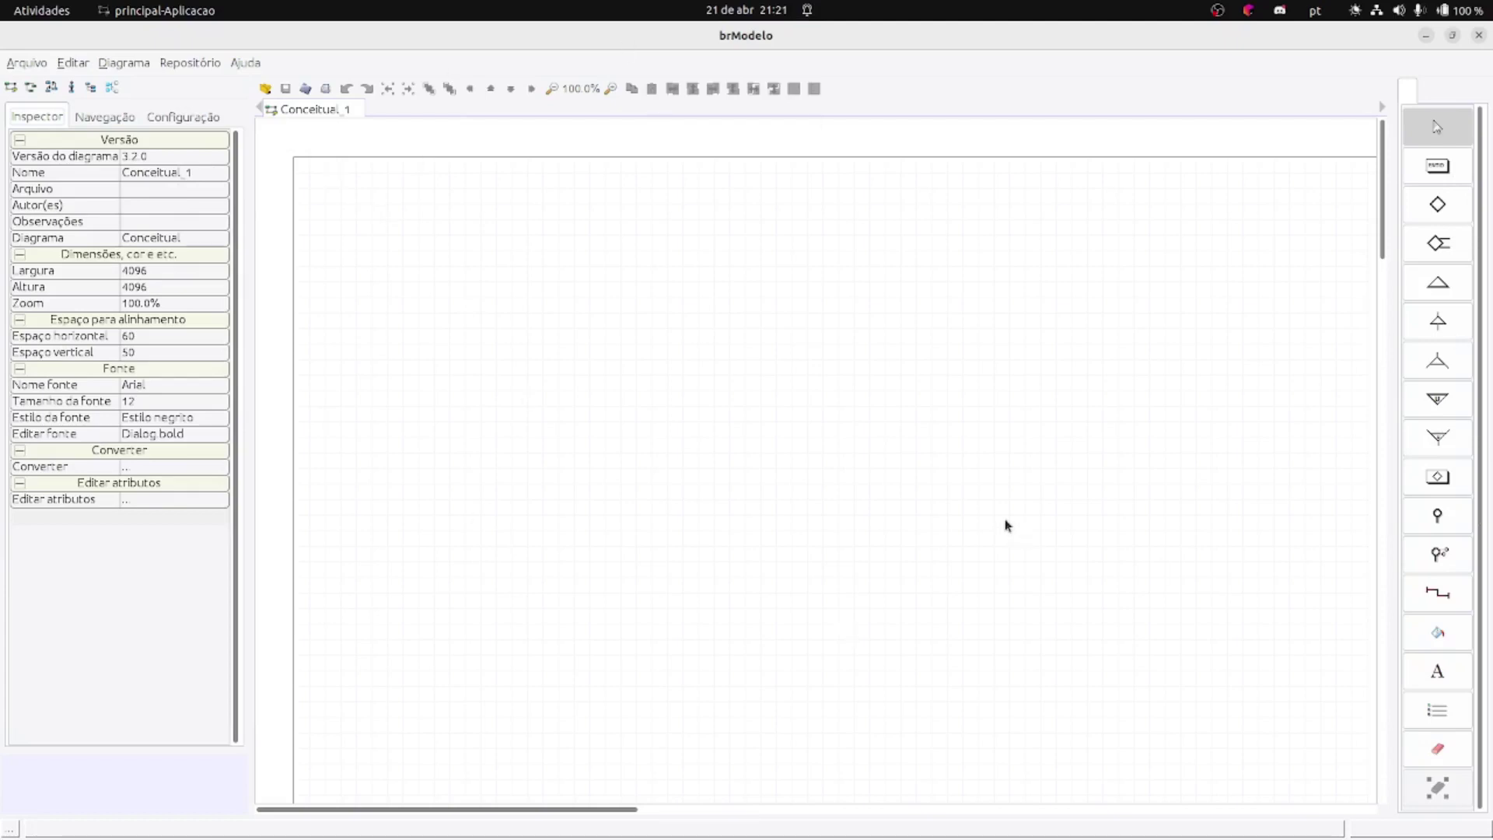
# - Bring up the text editor with the Biblioteca requirements and place it over the diagram beside the tool palette
pyautogui.moveTo(866, 833)
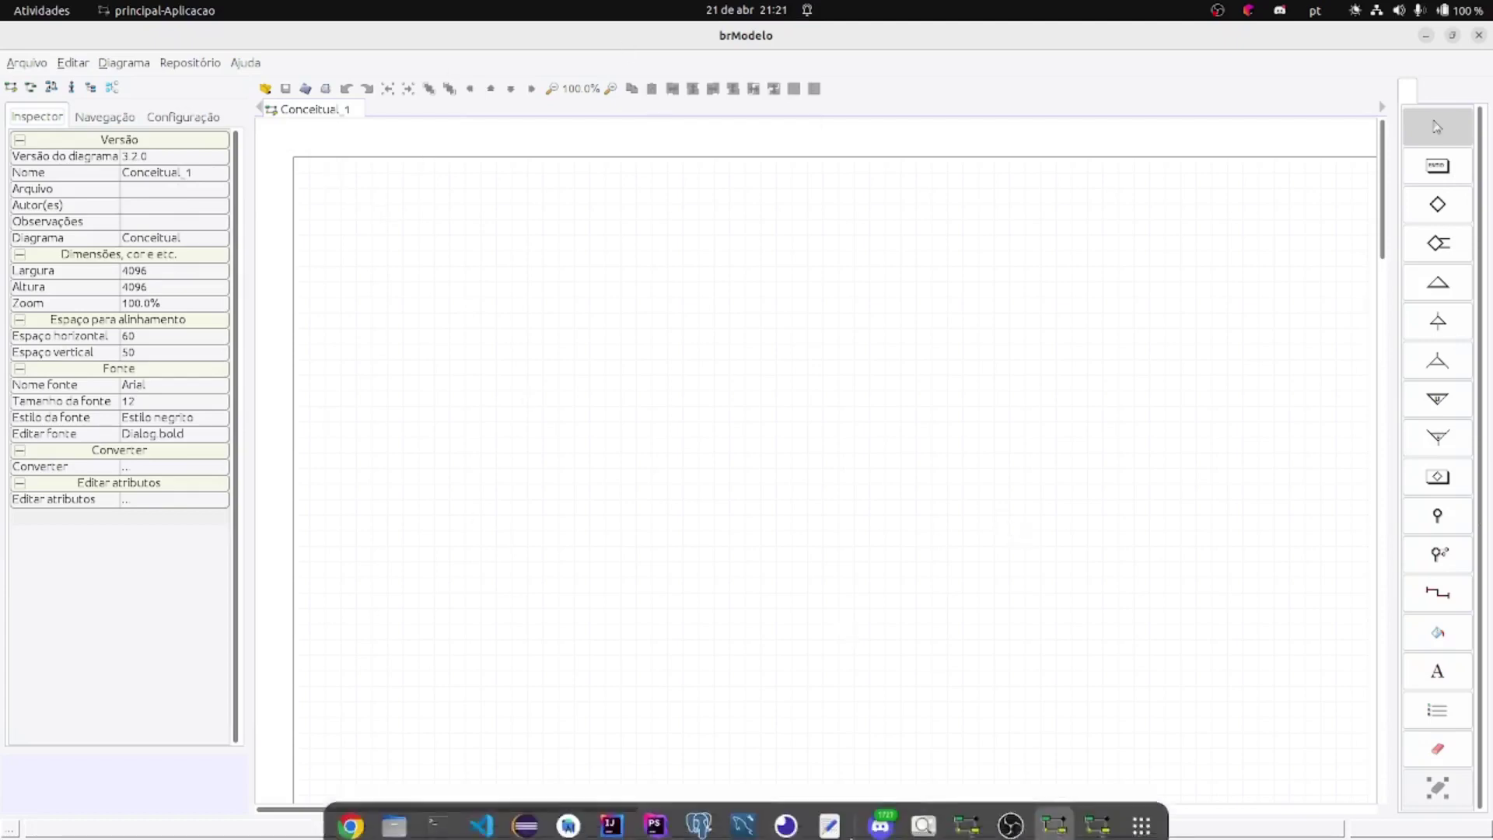
pyautogui.click(825, 819)
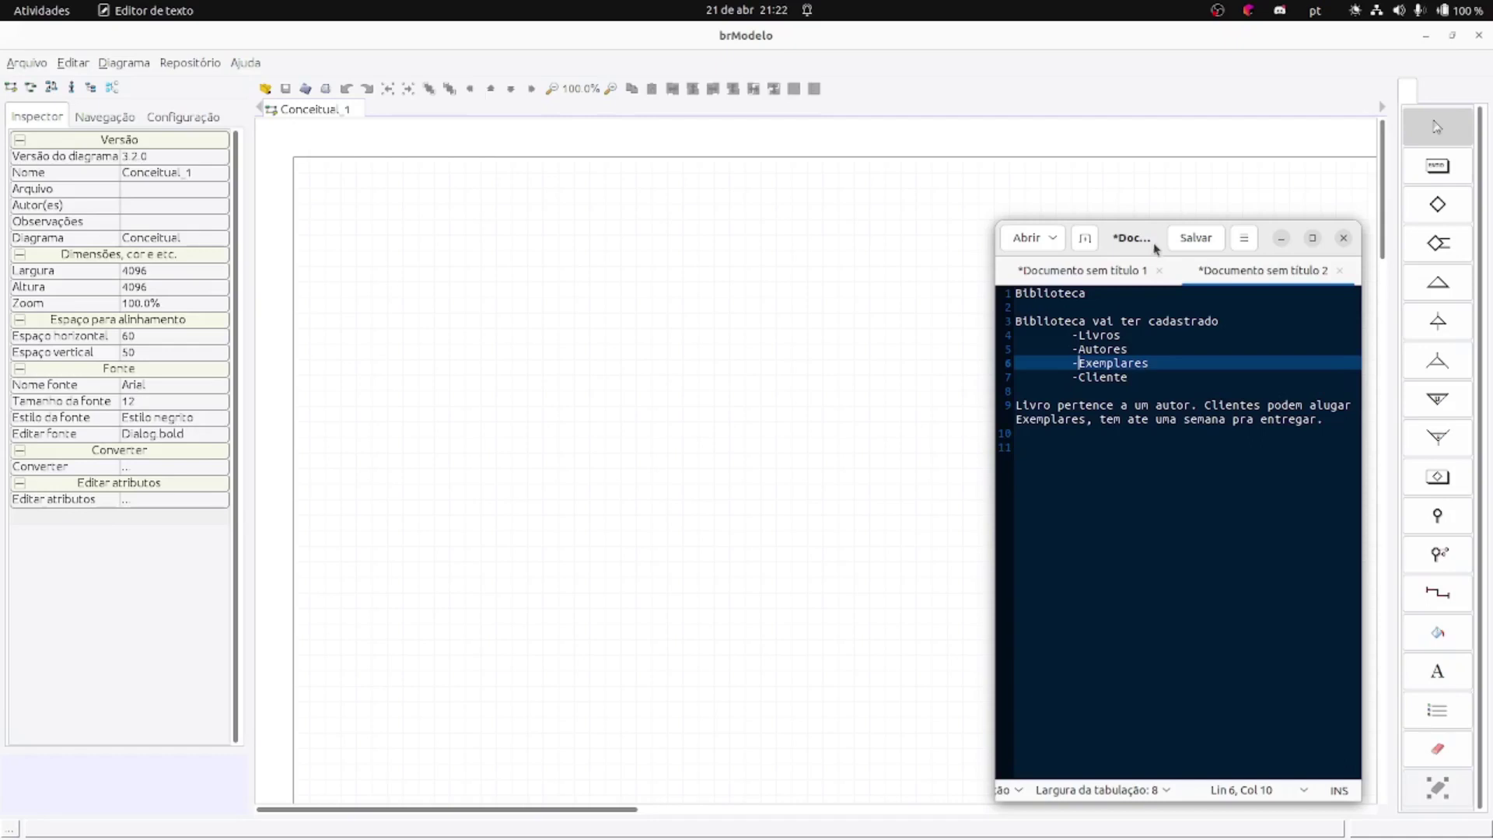
pyautogui.moveTo(1143, 232); pyautogui.dragTo(1180, 237)
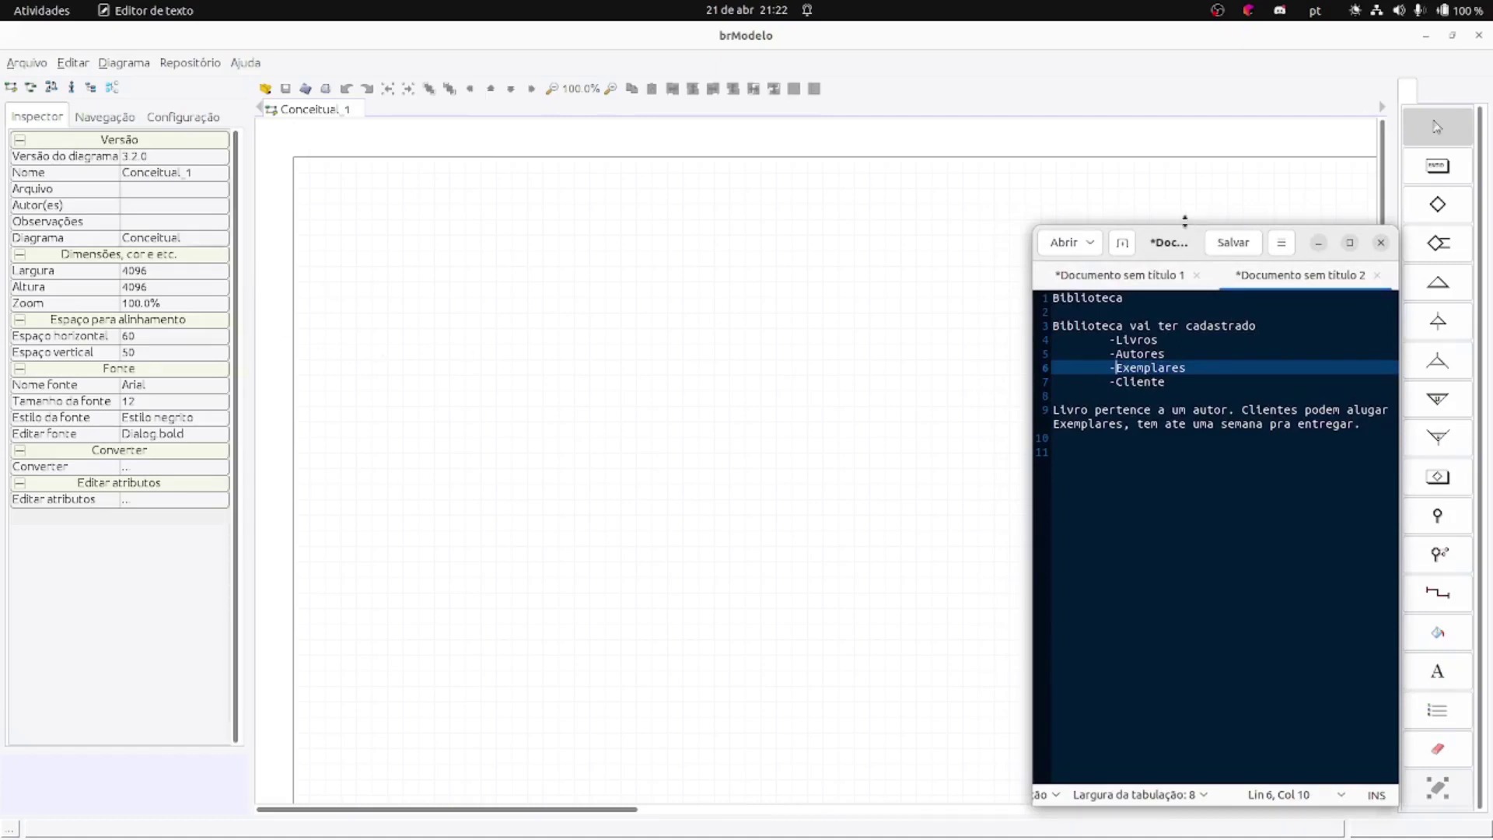
# - Create an entity near the upper-left corner of the conceptual diagram and name it Livro
pyautogui.click(1439, 168)
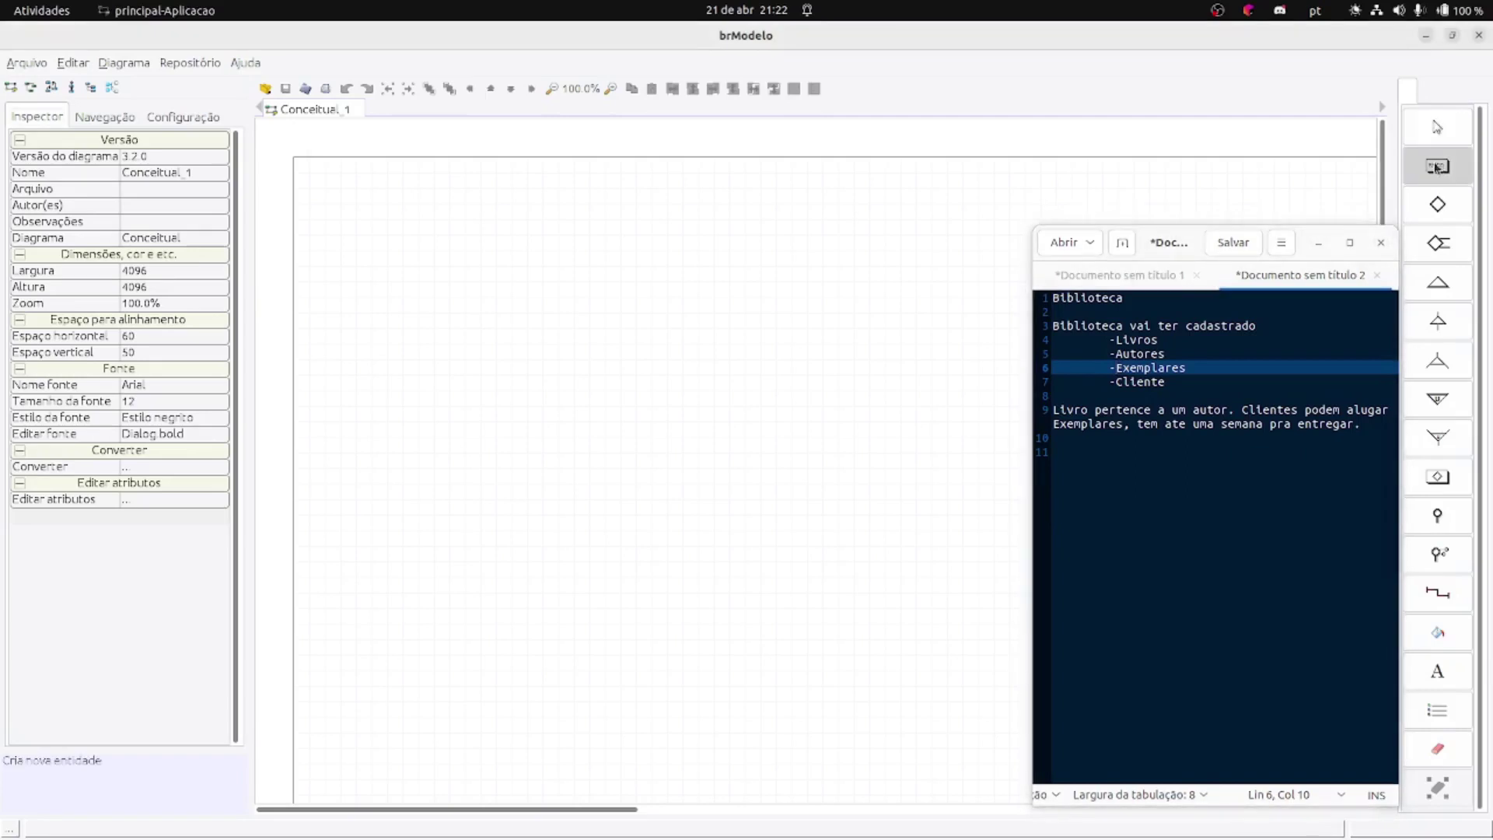
pyautogui.click(385, 243)
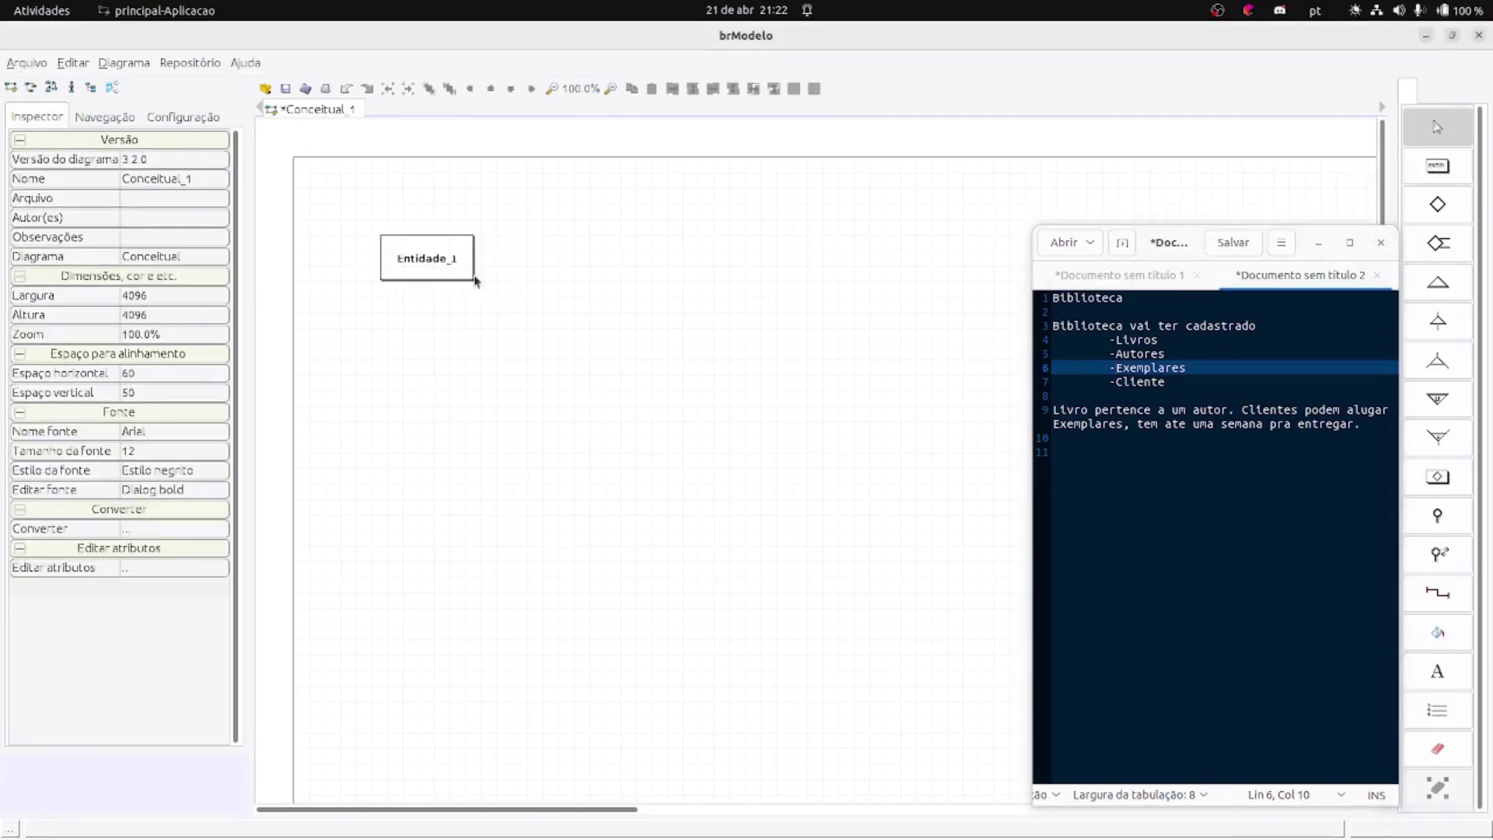
pyautogui.click(439, 263)
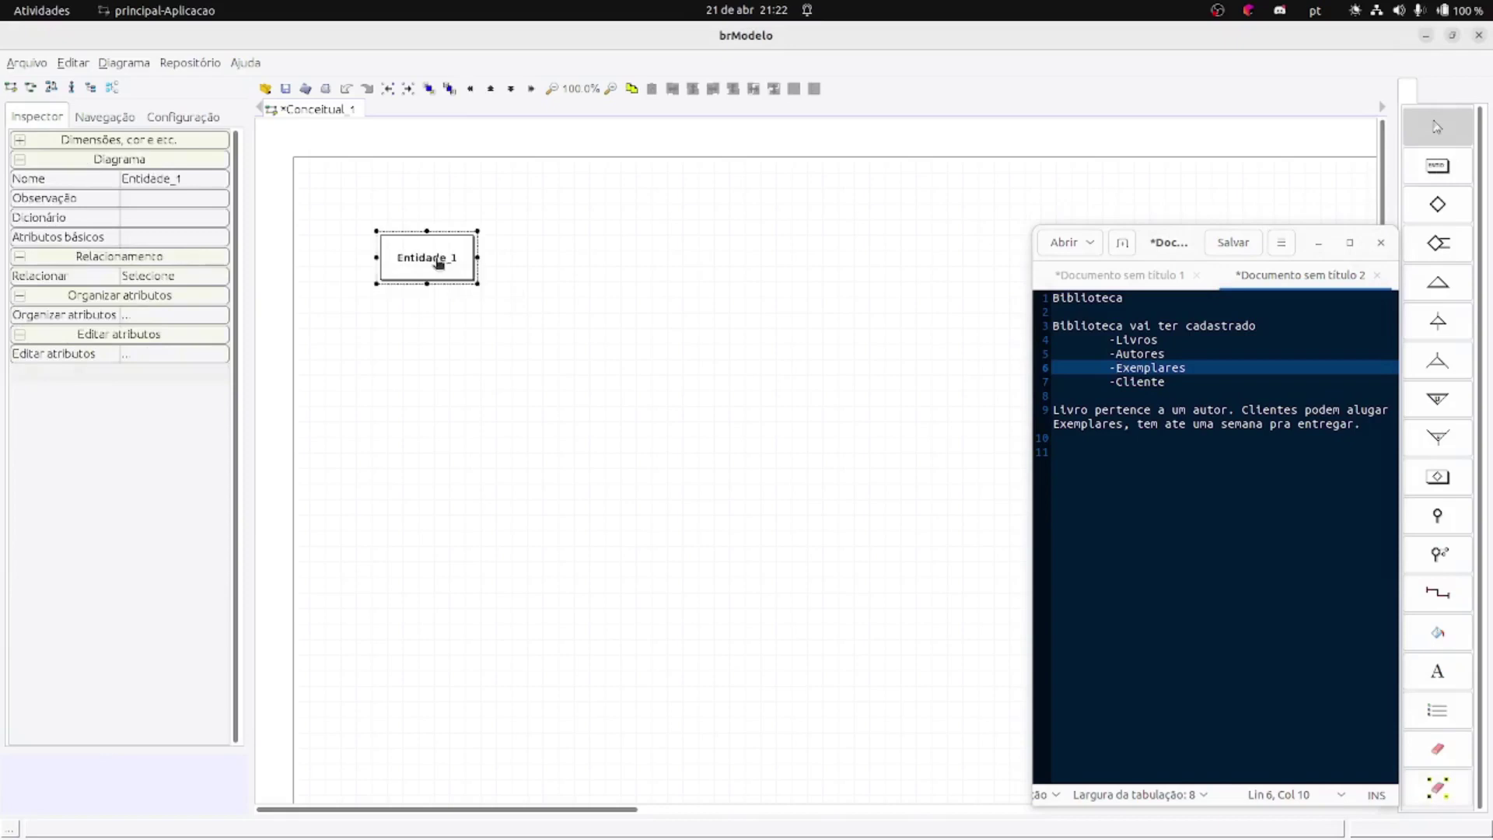
pyautogui.click(188, 177)
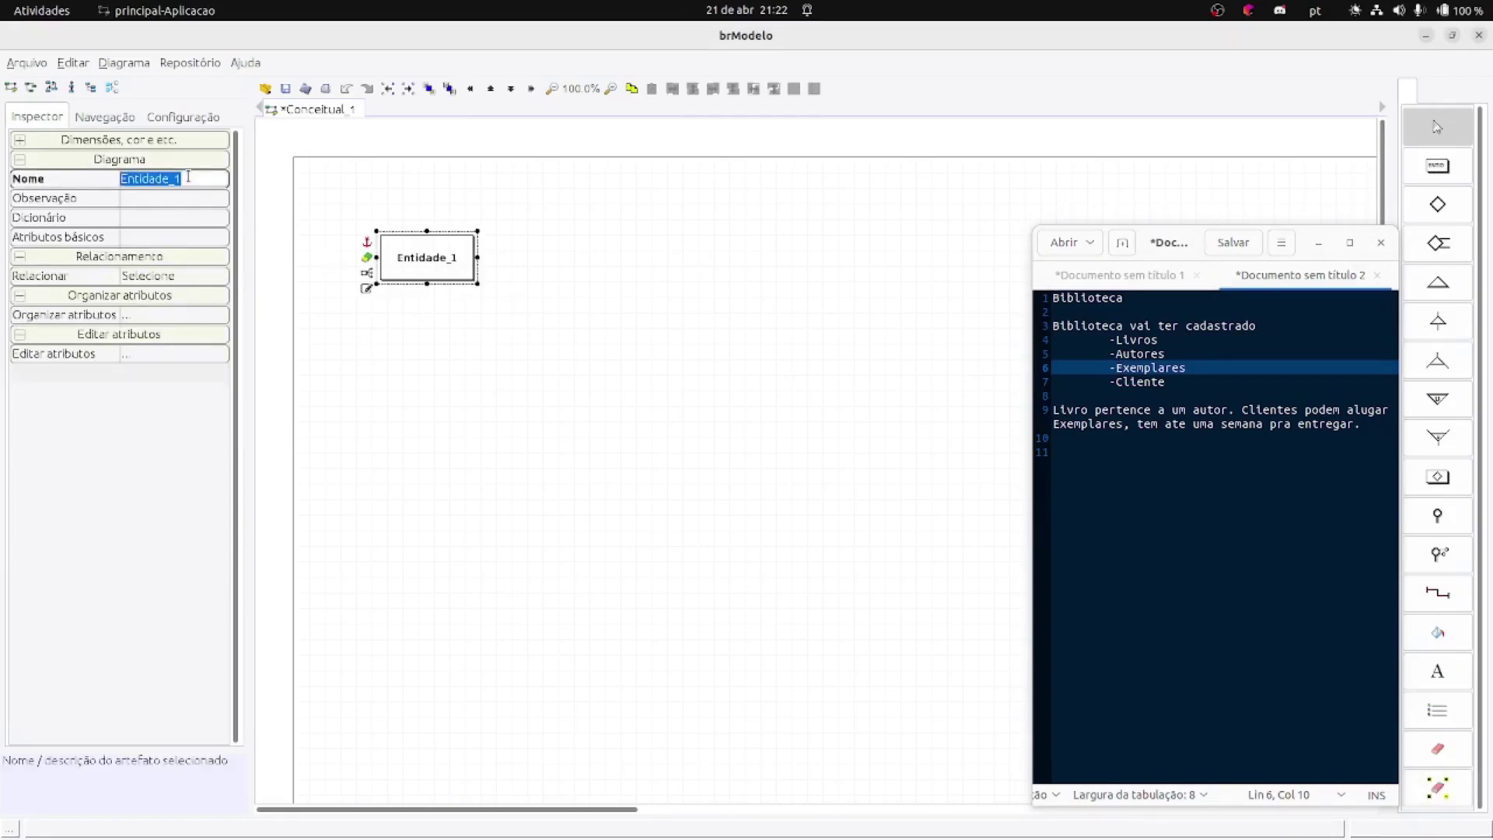
pyautogui.write('Livro')
pyautogui.press('Return')
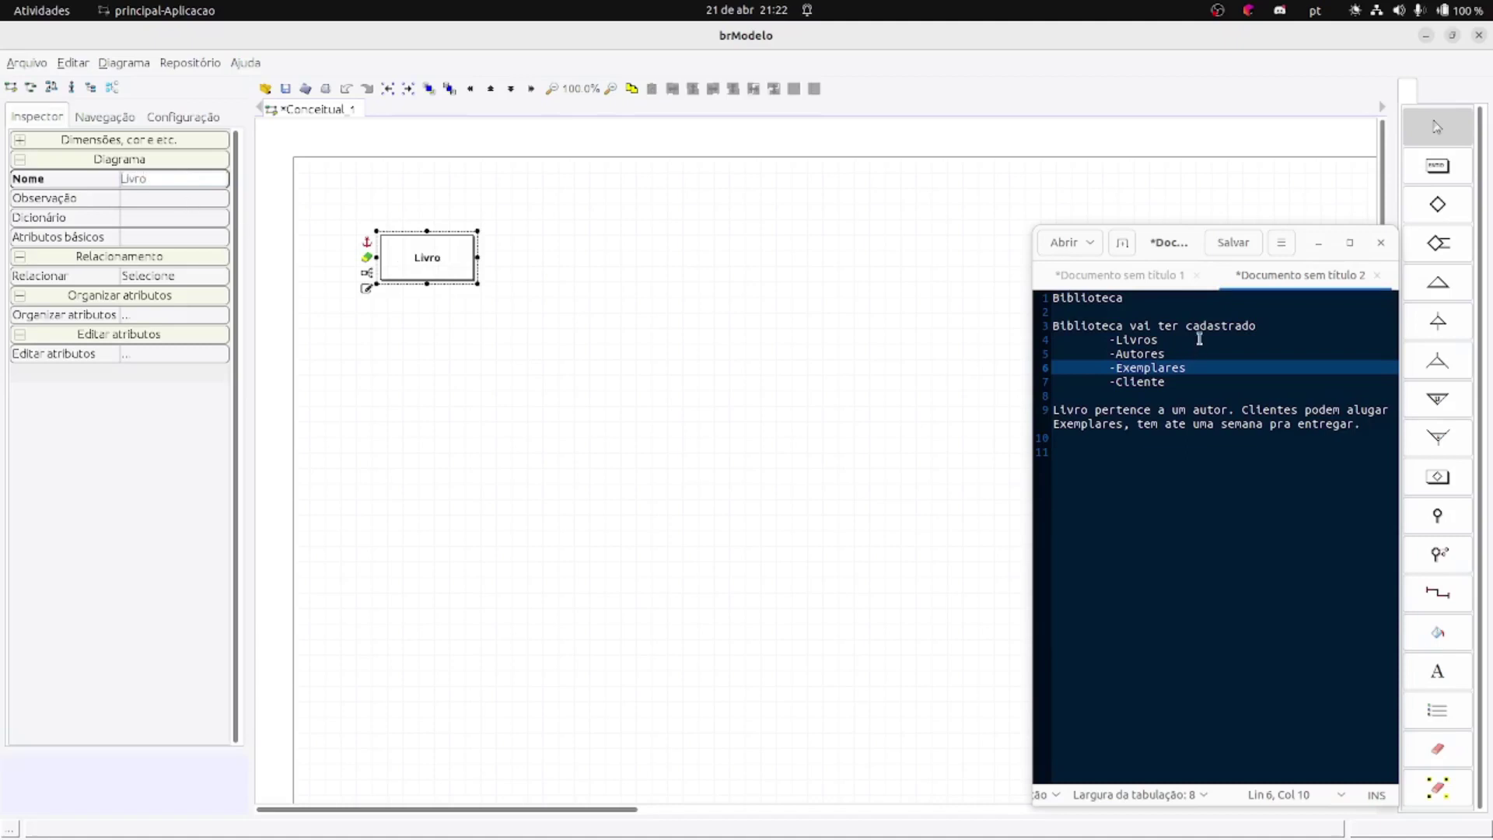
# - Highlight the Livros item in the requirements text and deselect the Livro entity in the diagram
pyautogui.click(1151, 340)
pyautogui.moveTo(1152, 340); pyautogui.dragTo(1123, 339)
pyautogui.click(902, 350)
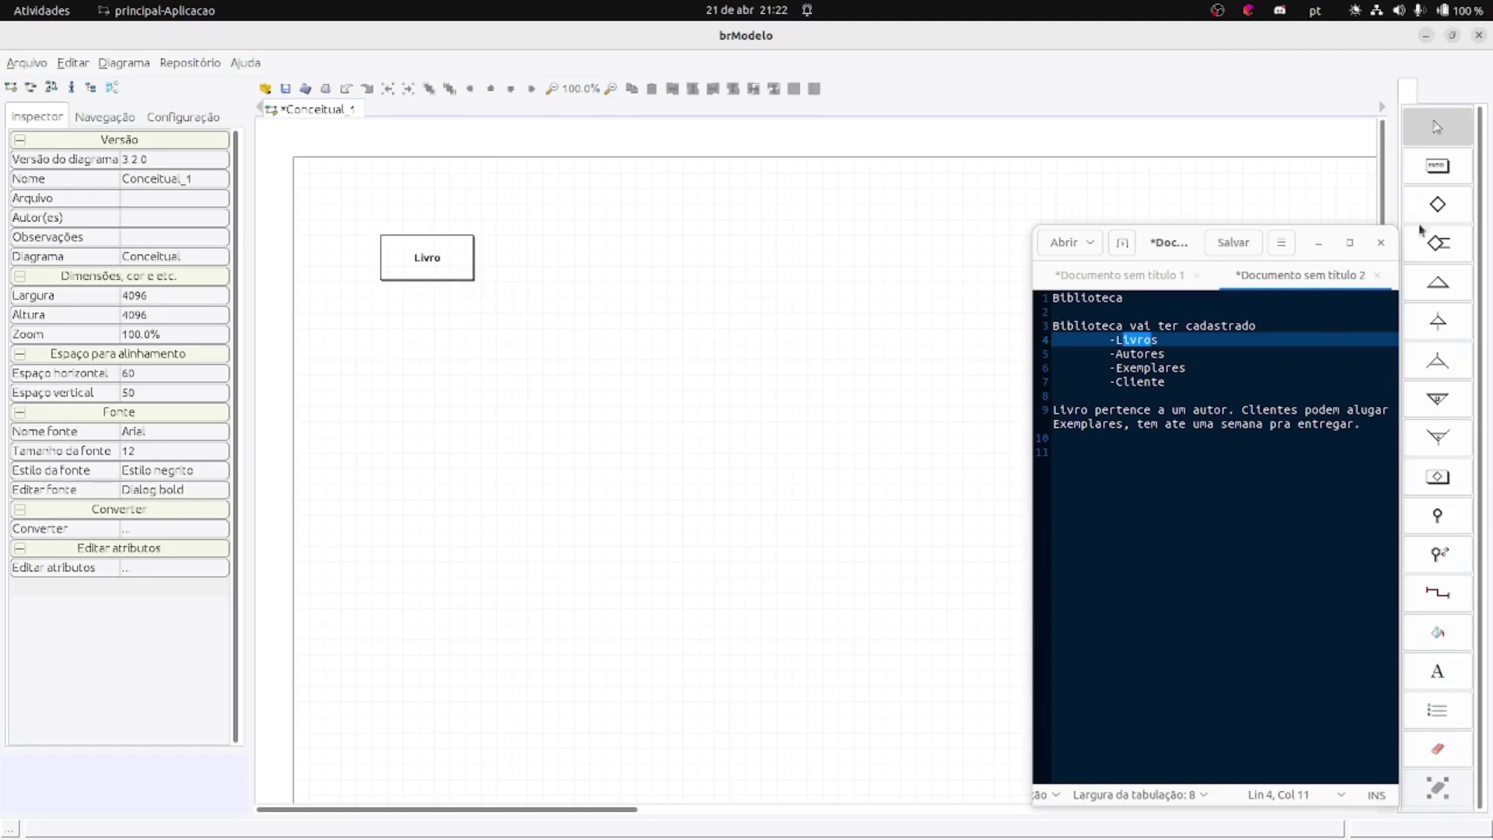
# - Attach an attribute to the Livro entity and add three more attributes through its attribute editor
pyautogui.click(1448, 523)
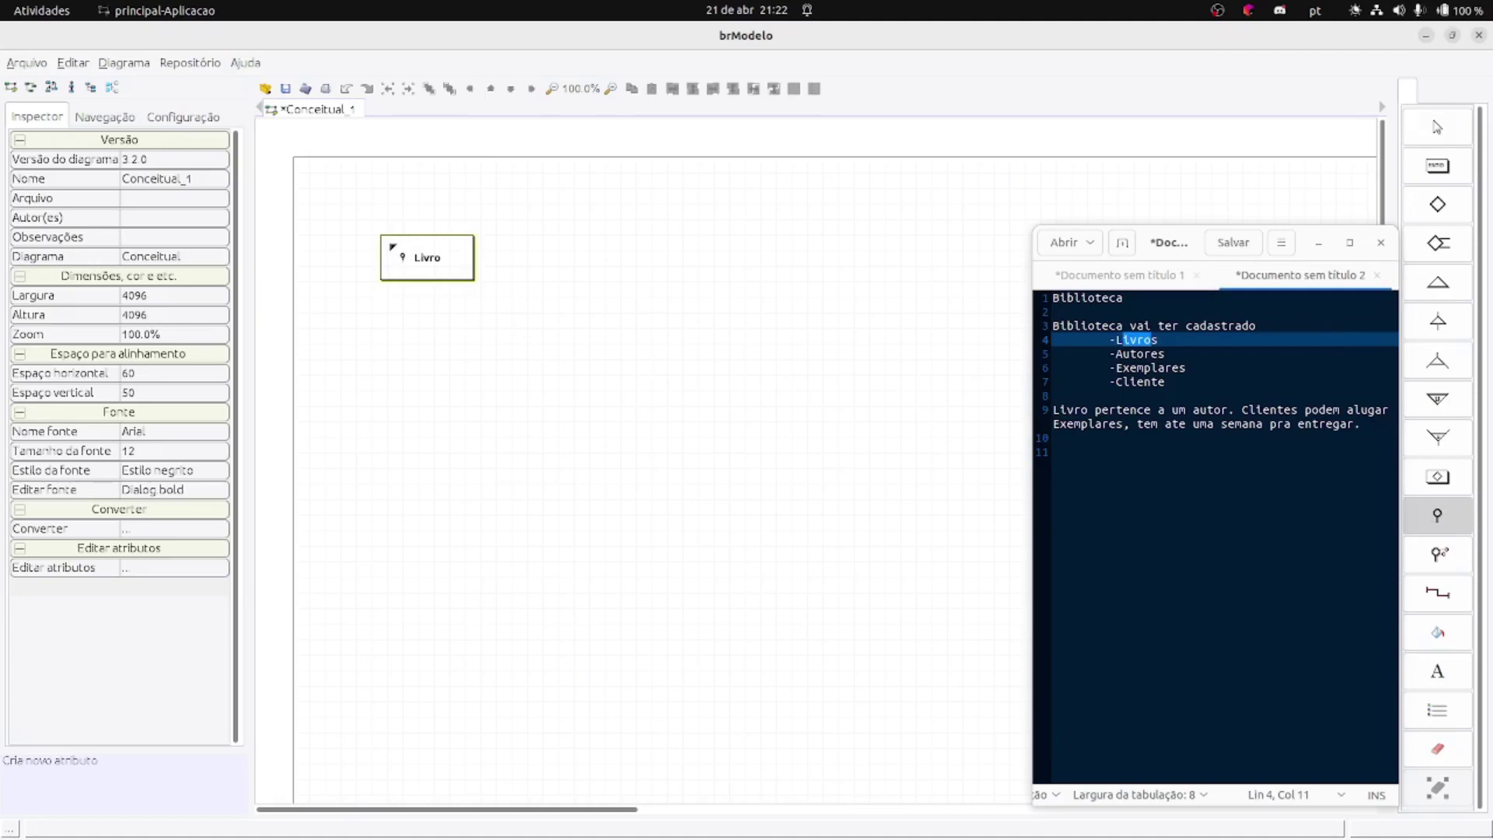
pyautogui.click(392, 245)
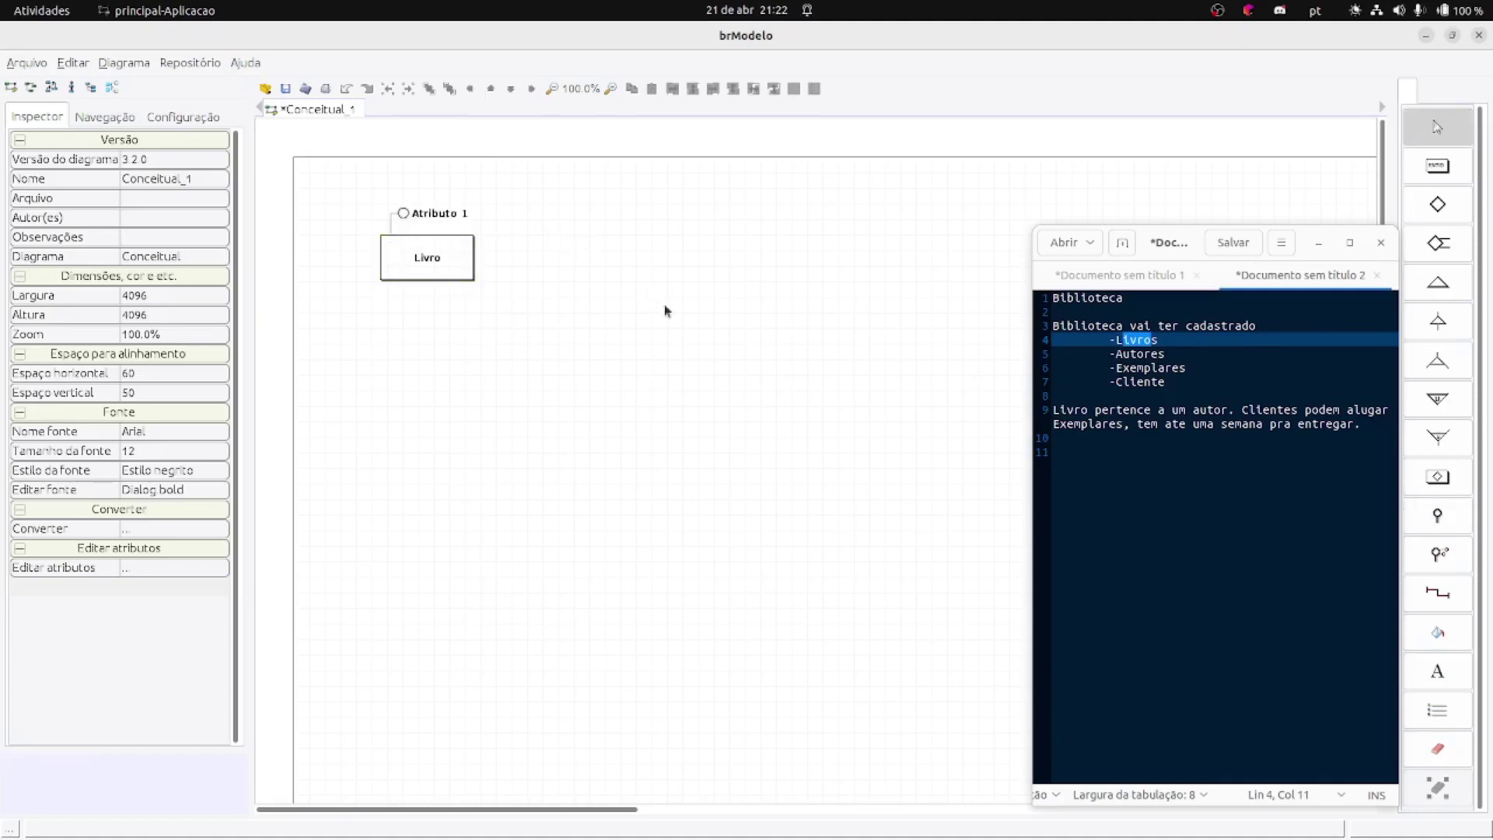
pyautogui.click(437, 277)
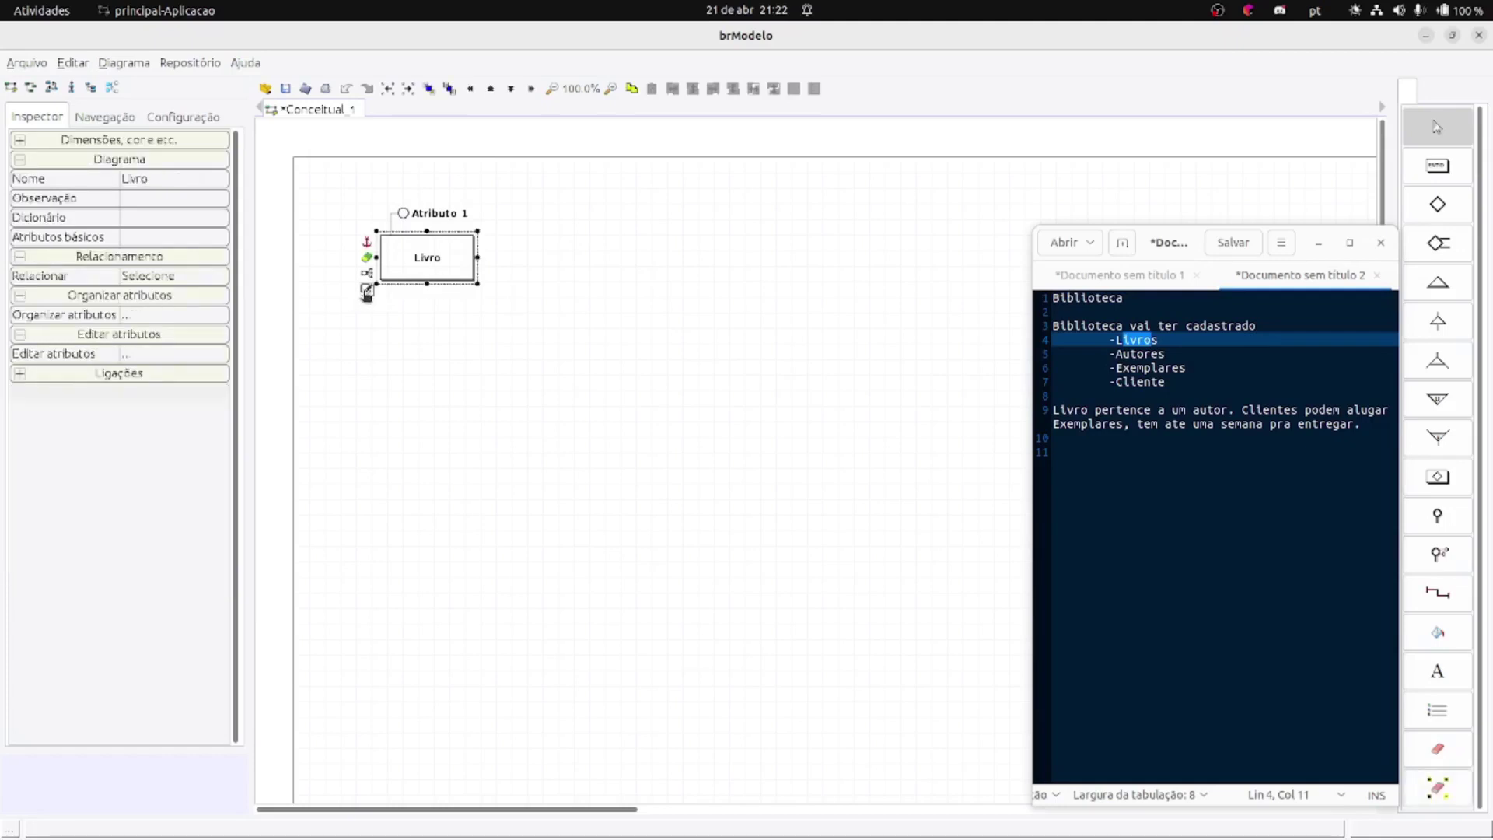
pyautogui.click(367, 290)
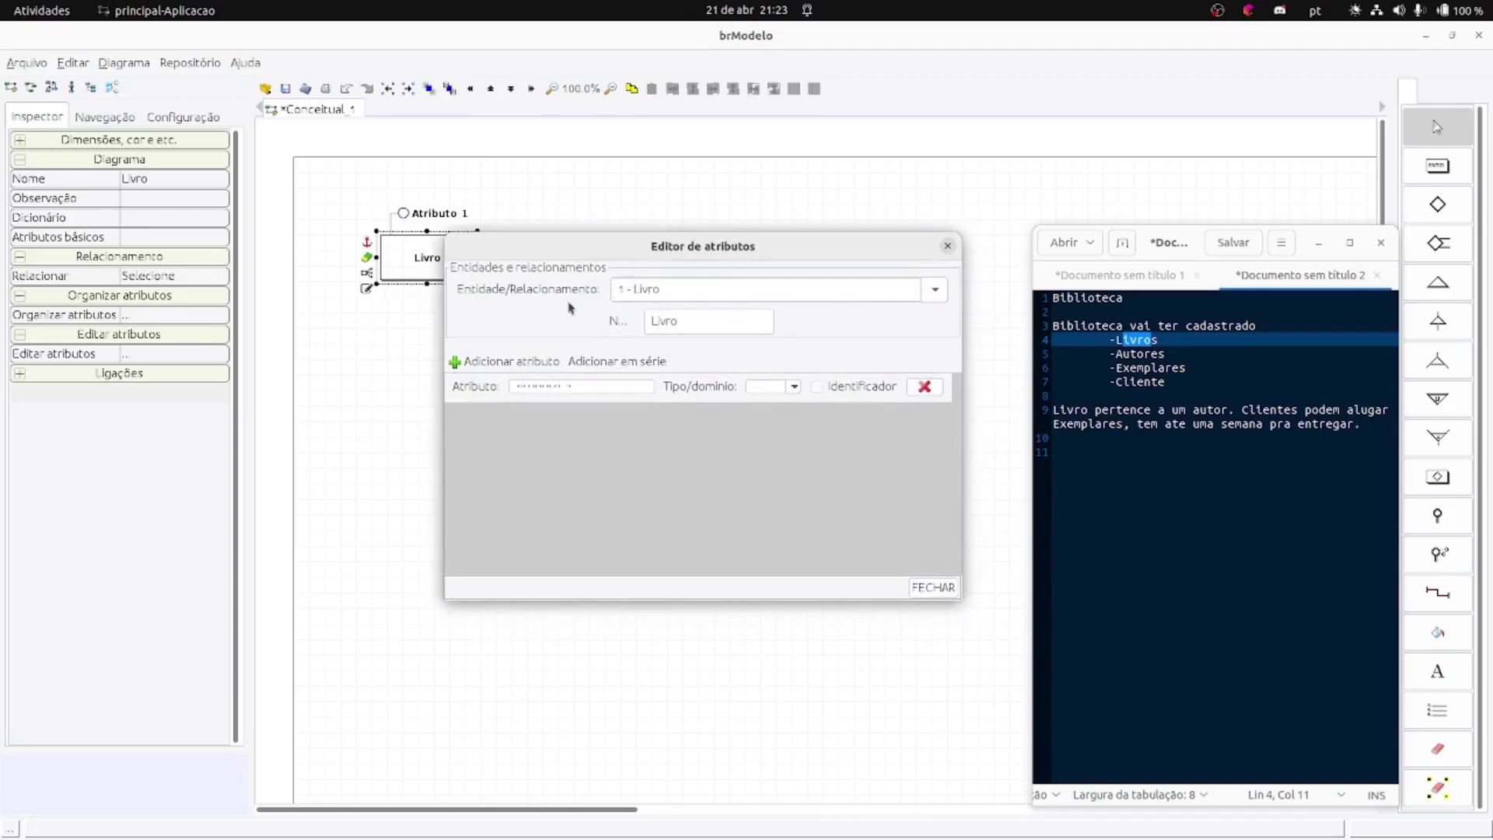
pyautogui.click(498, 362)
pyautogui.click(498, 361)
pyautogui.click(498, 362)
pyautogui.moveTo(637, 246); pyautogui.dragTo(783, 204)
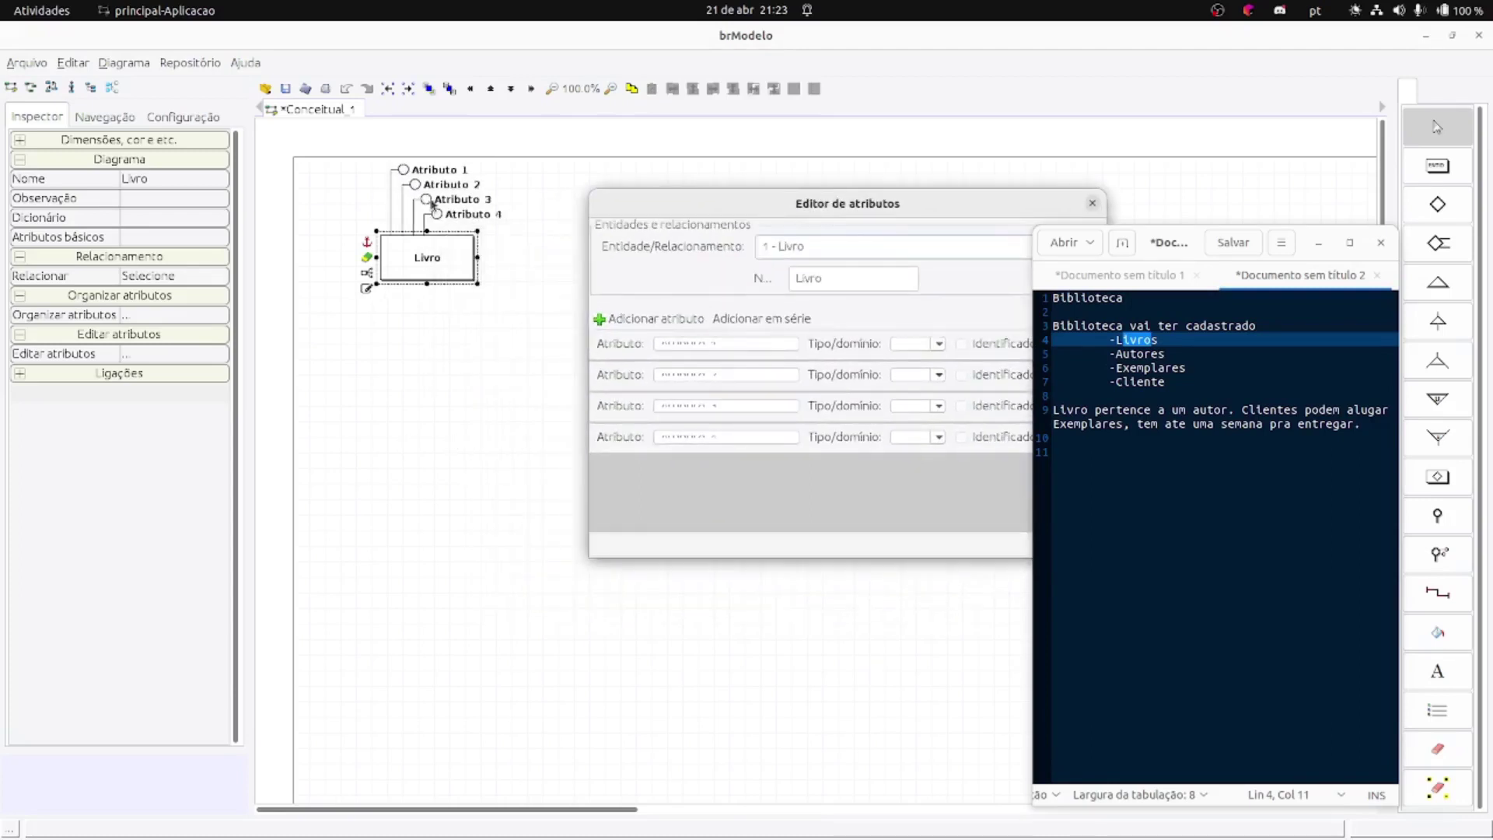
# - Rename Livro's second attribute to a and move the attribute editor aside
pyautogui.tripleClick(691, 376)
pyautogui.write('a')
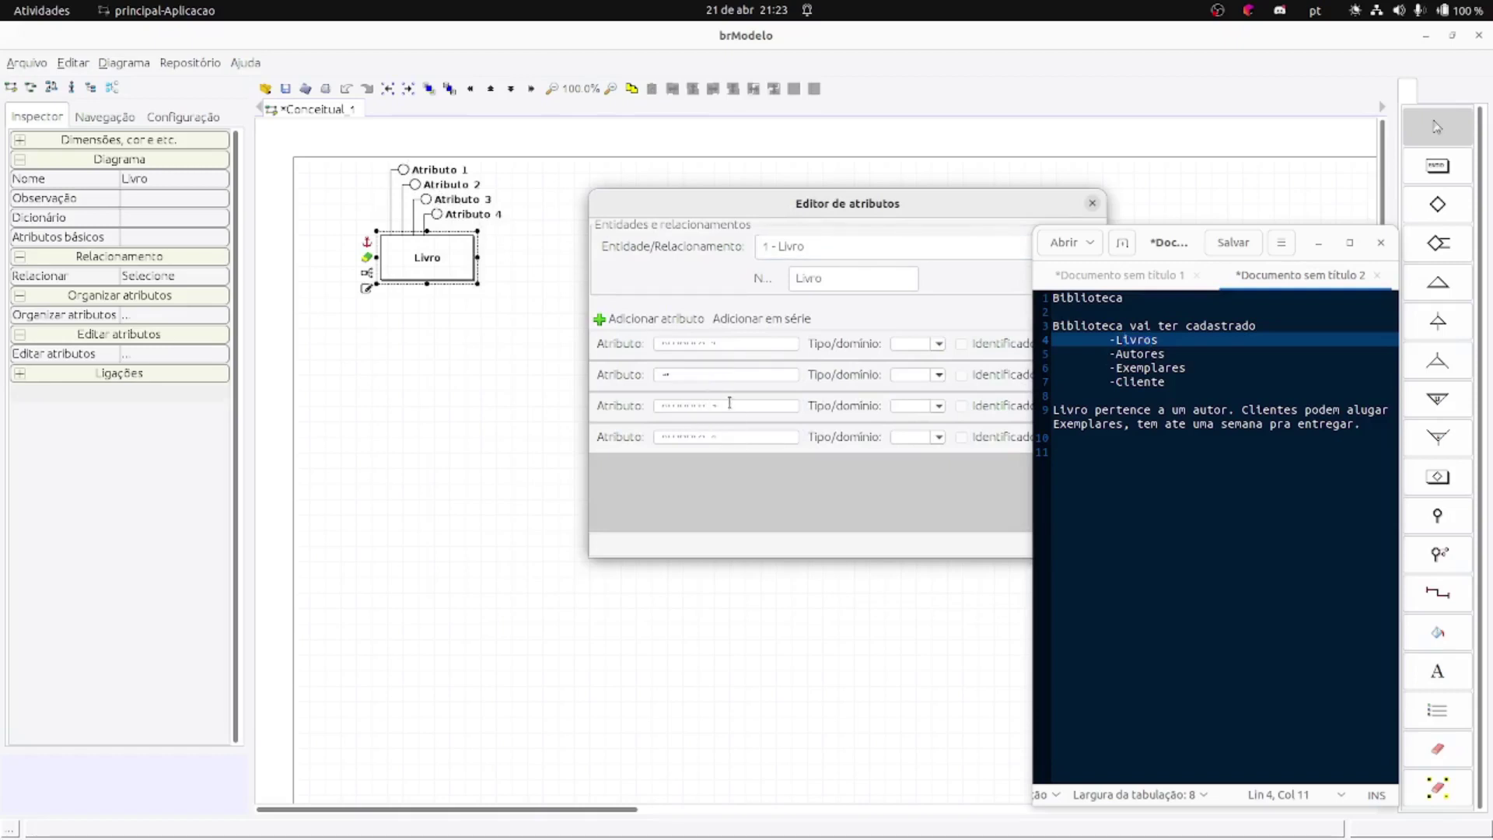
pyautogui.moveTo(902, 213); pyautogui.dragTo(698, 177)
# - Add the attributes id, nome, aaa and bbb to Livro as a series and close the attribute editor
pyautogui.click(559, 282)
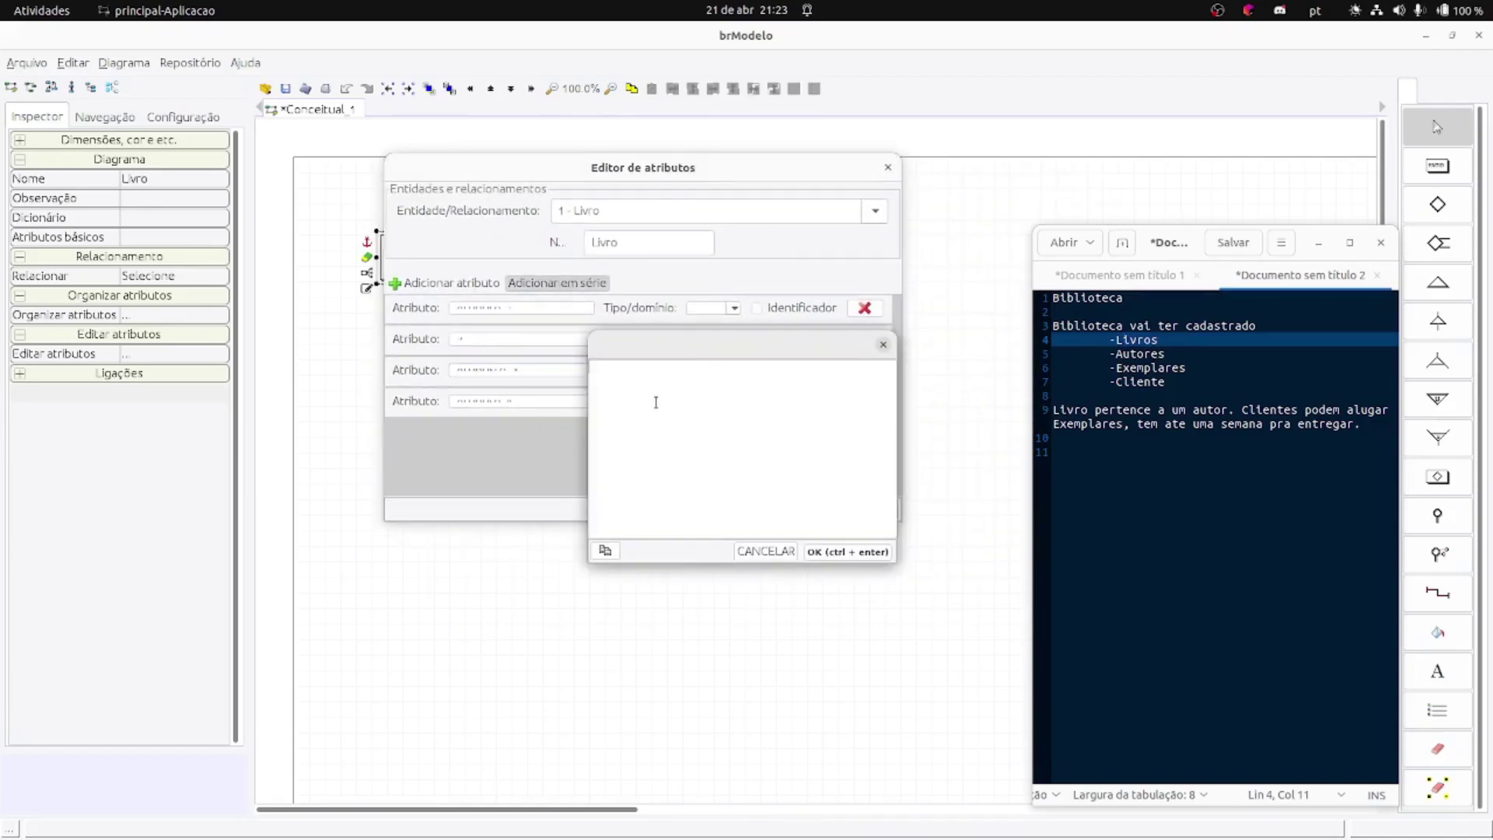
pyautogui.moveTo(658, 165); pyautogui.dragTo(633, 366)
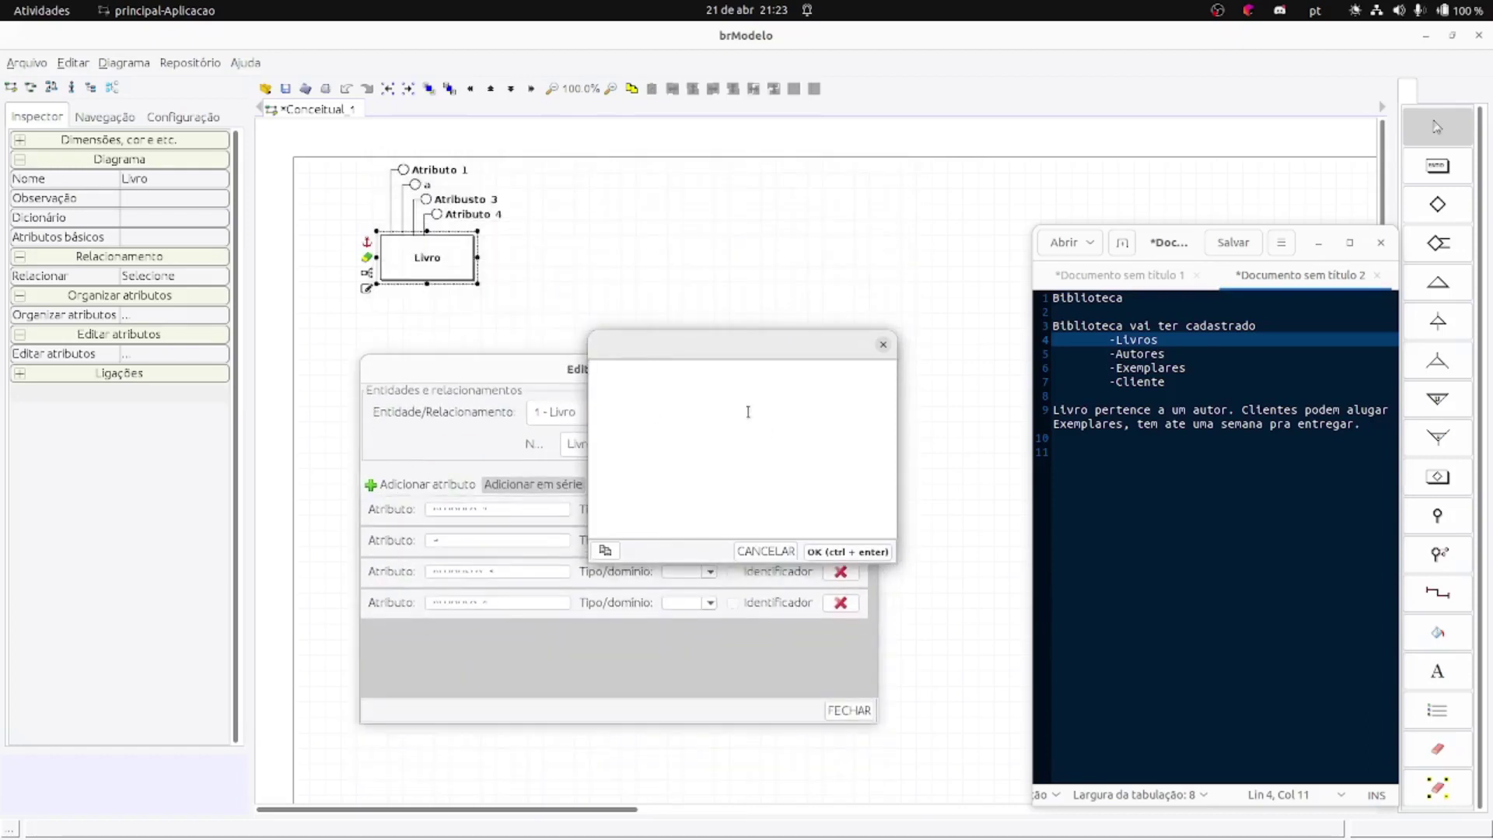
pyautogui.write('id')
pyautogui.press('Return')
pyautogui.write('nome')
pyautogui.press('Return')
pyautogui.write('aaa')
pyautogui.press('Return')
pyautogui.write('bbb')
pyautogui.click(848, 551)
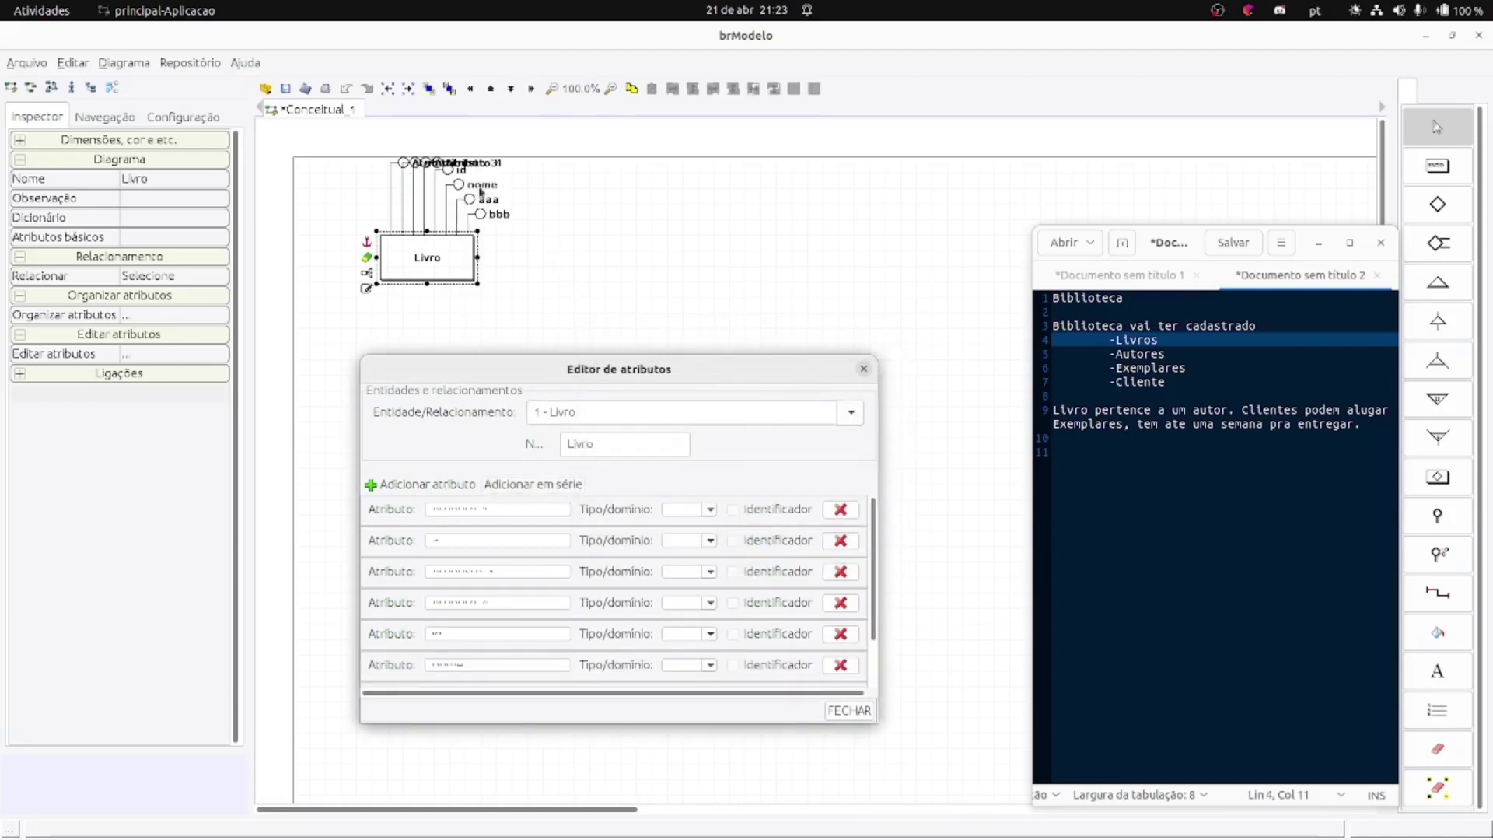
pyautogui.click(864, 368)
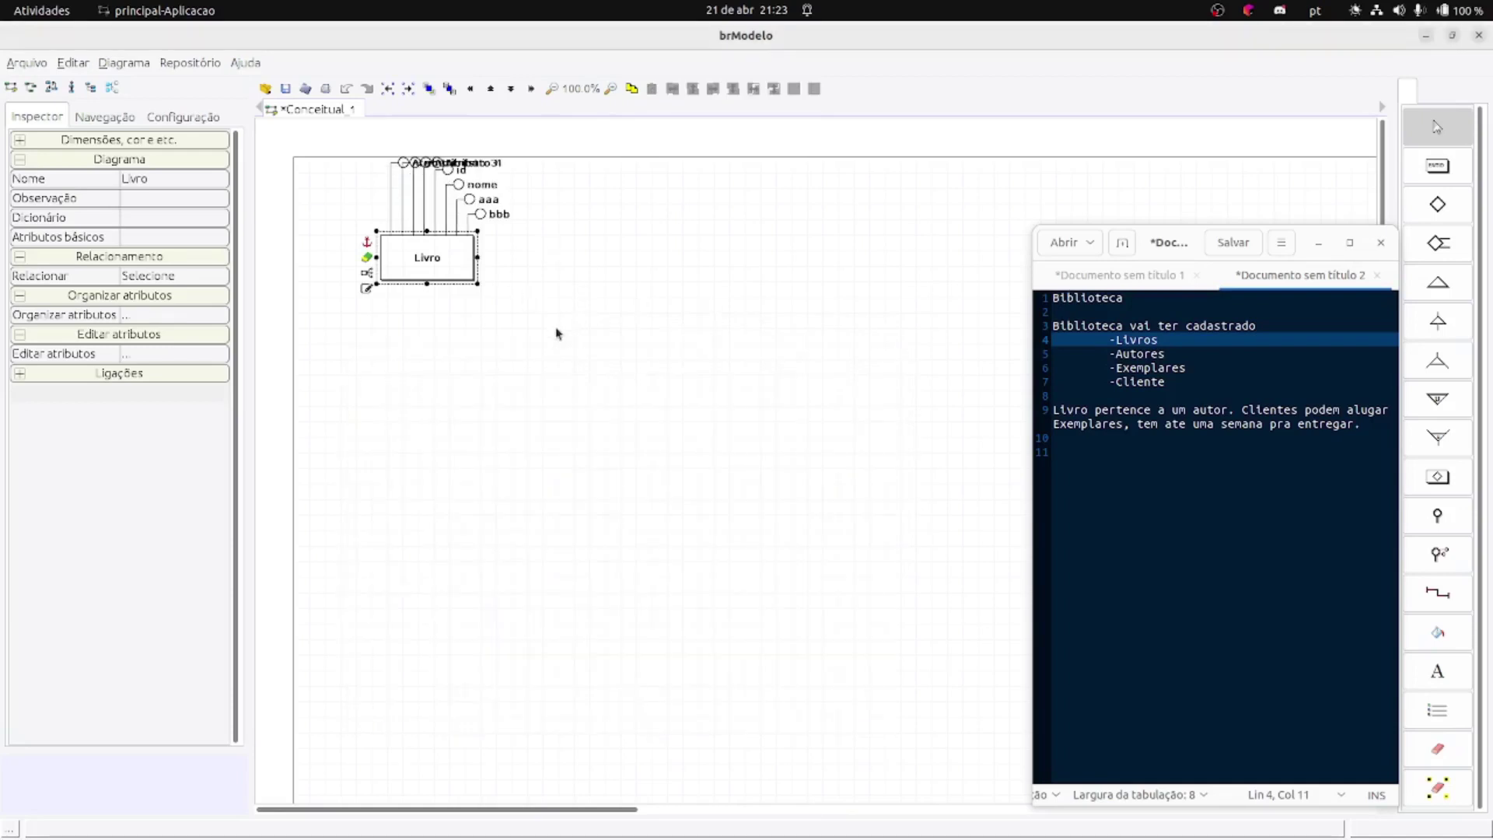
# - Delete the Livro entity together with all of its attributes from the diagram
pyautogui.click(534, 330)
pyautogui.moveTo(574, 308); pyautogui.dragTo(540, 168)
pyautogui.press('Delete')
pyautogui.press('Delete')
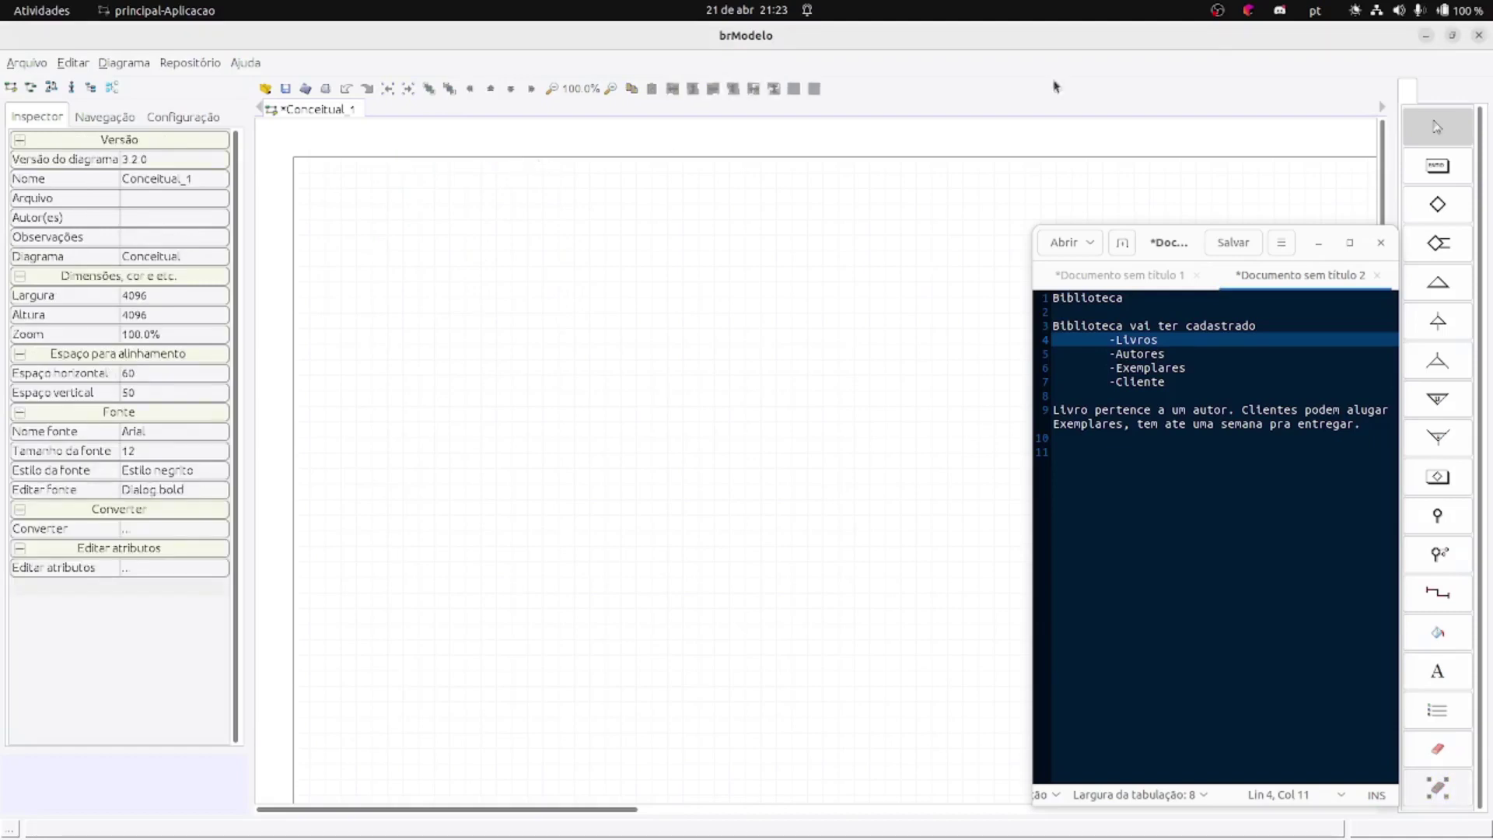
# - Create a new entity in the upper-left part of the empty diagram and name it Livro
pyautogui.click(1437, 165)
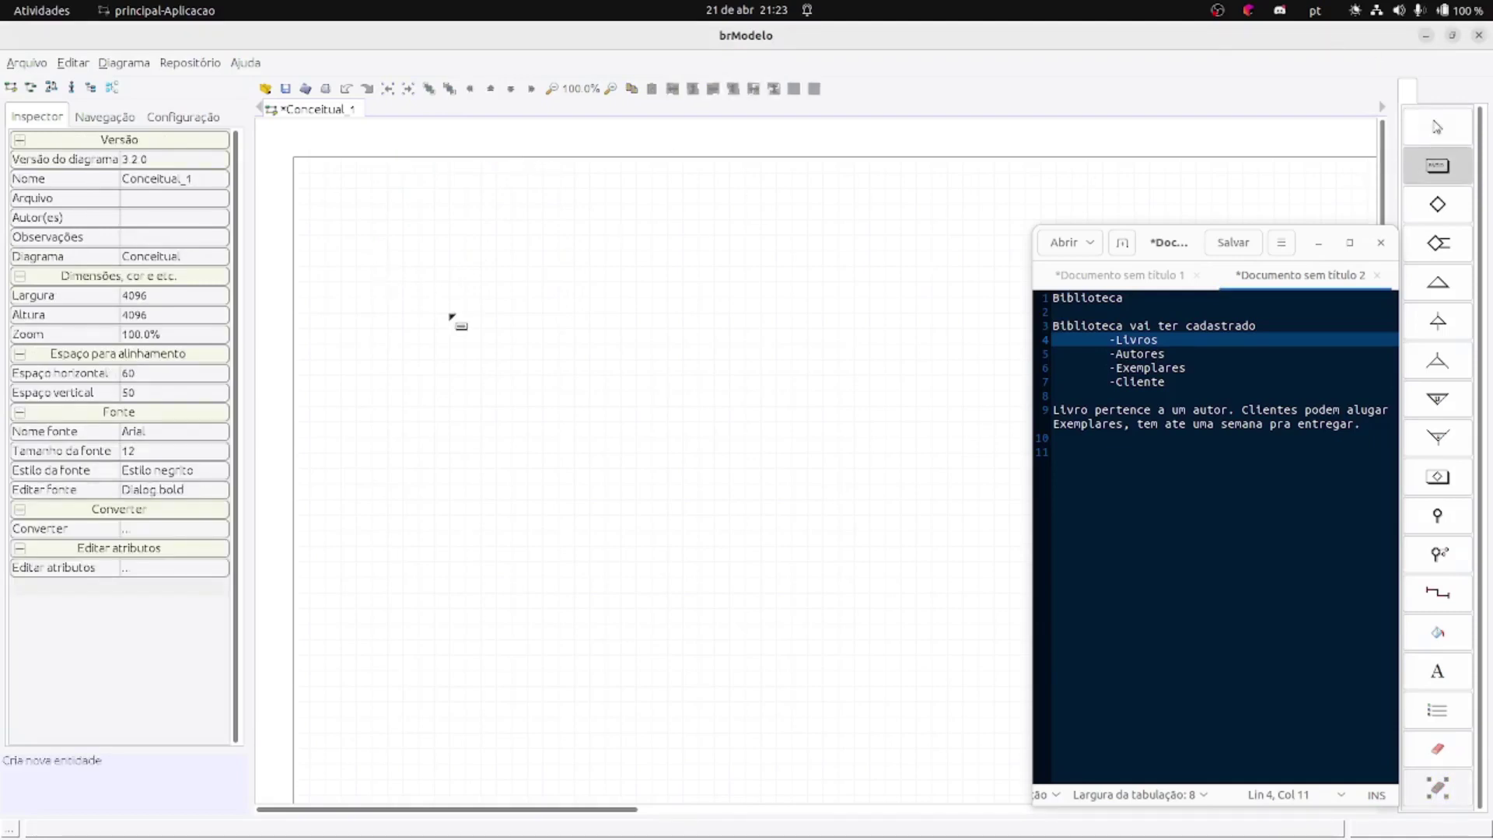
pyautogui.click(420, 323)
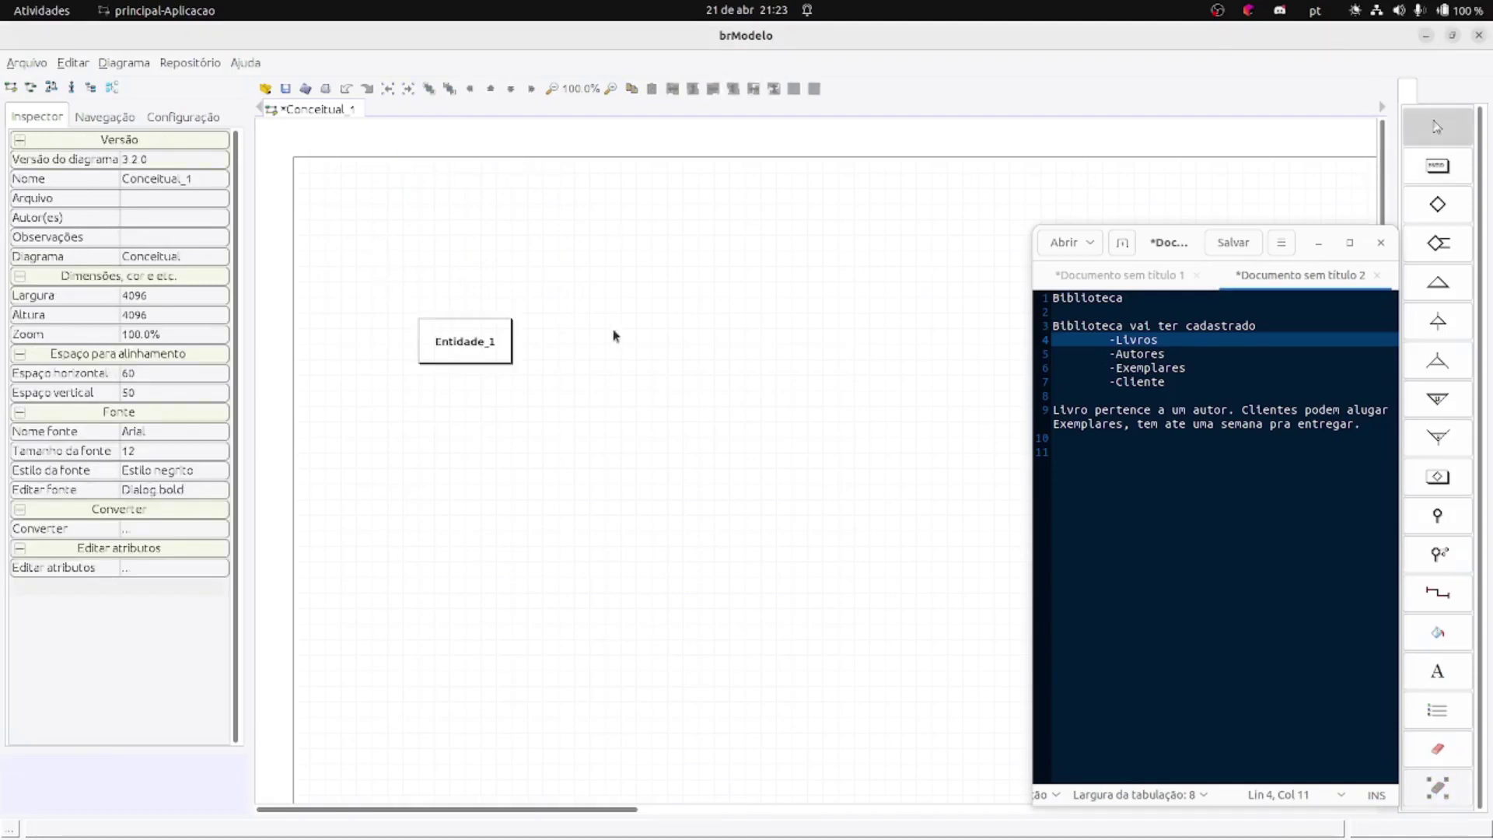
pyautogui.click(487, 345)
pyautogui.click(213, 179)
pyautogui.write('Livro')
pyautogui.press('Return')
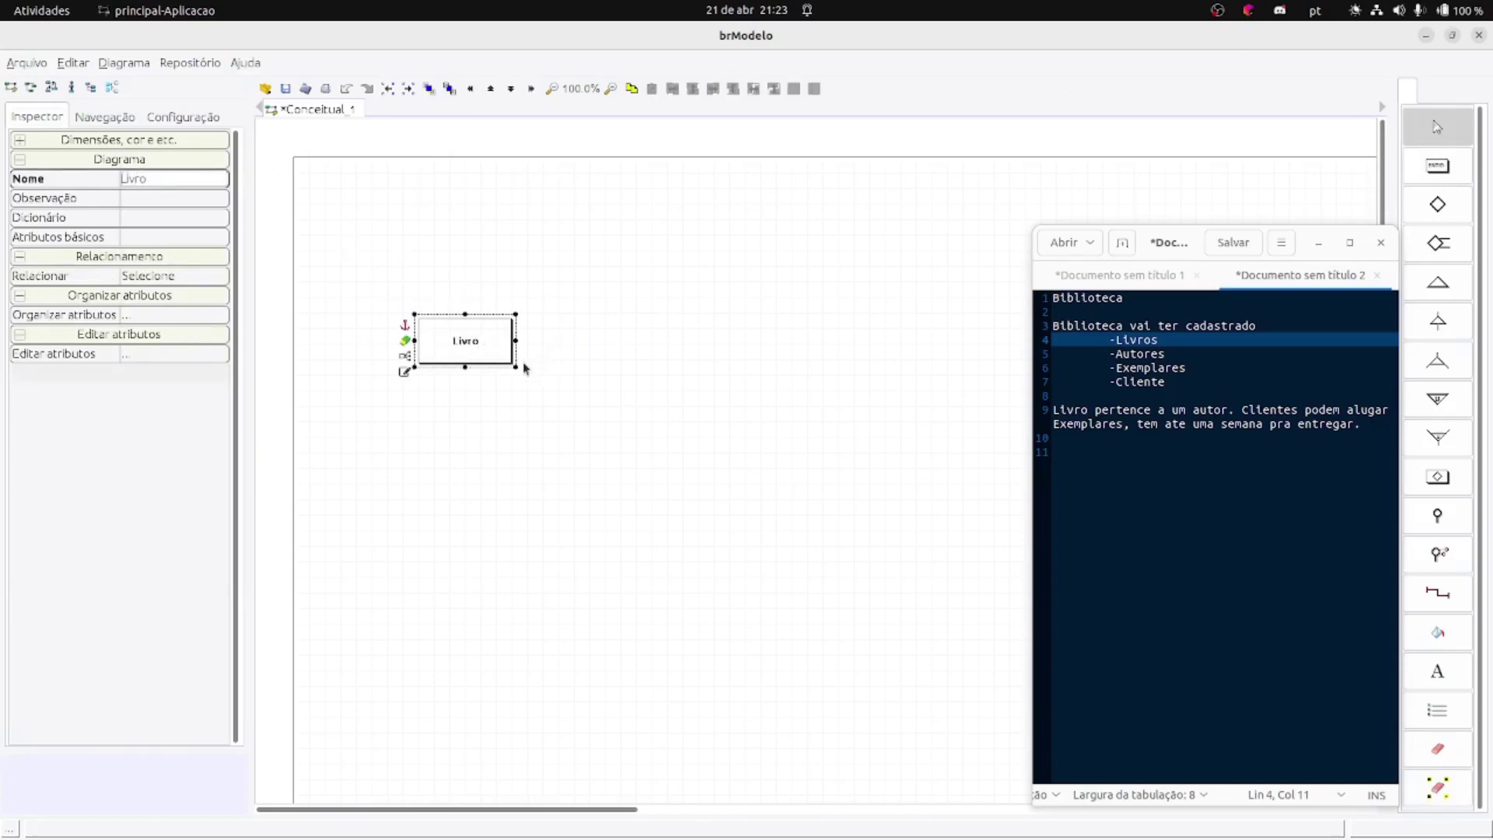
# - Add the attributes id, titulo, data_lasc and num_pag to the Livro entity as a series
pyautogui.click(405, 375)
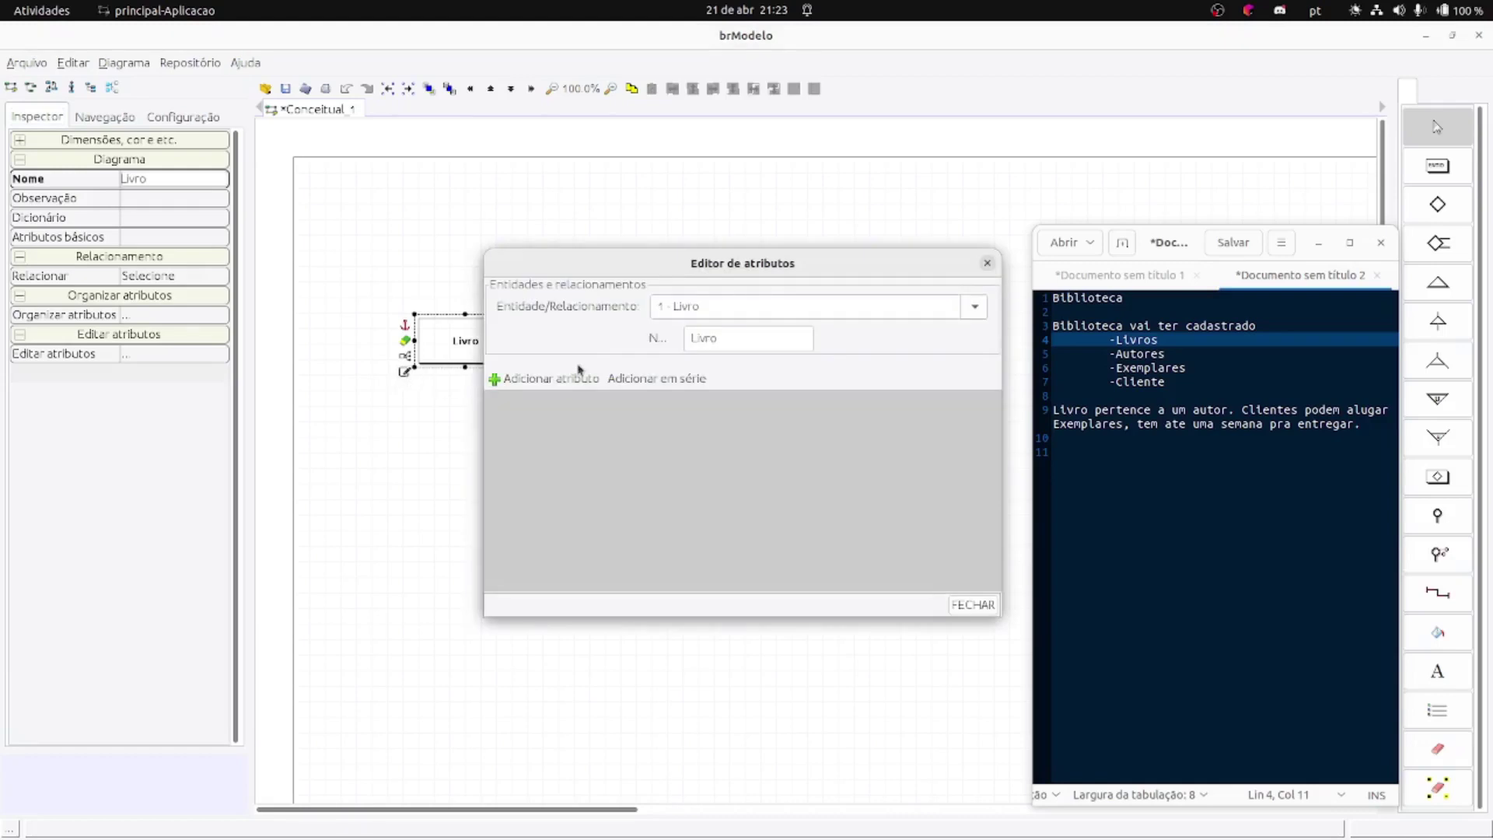
pyautogui.click(697, 379)
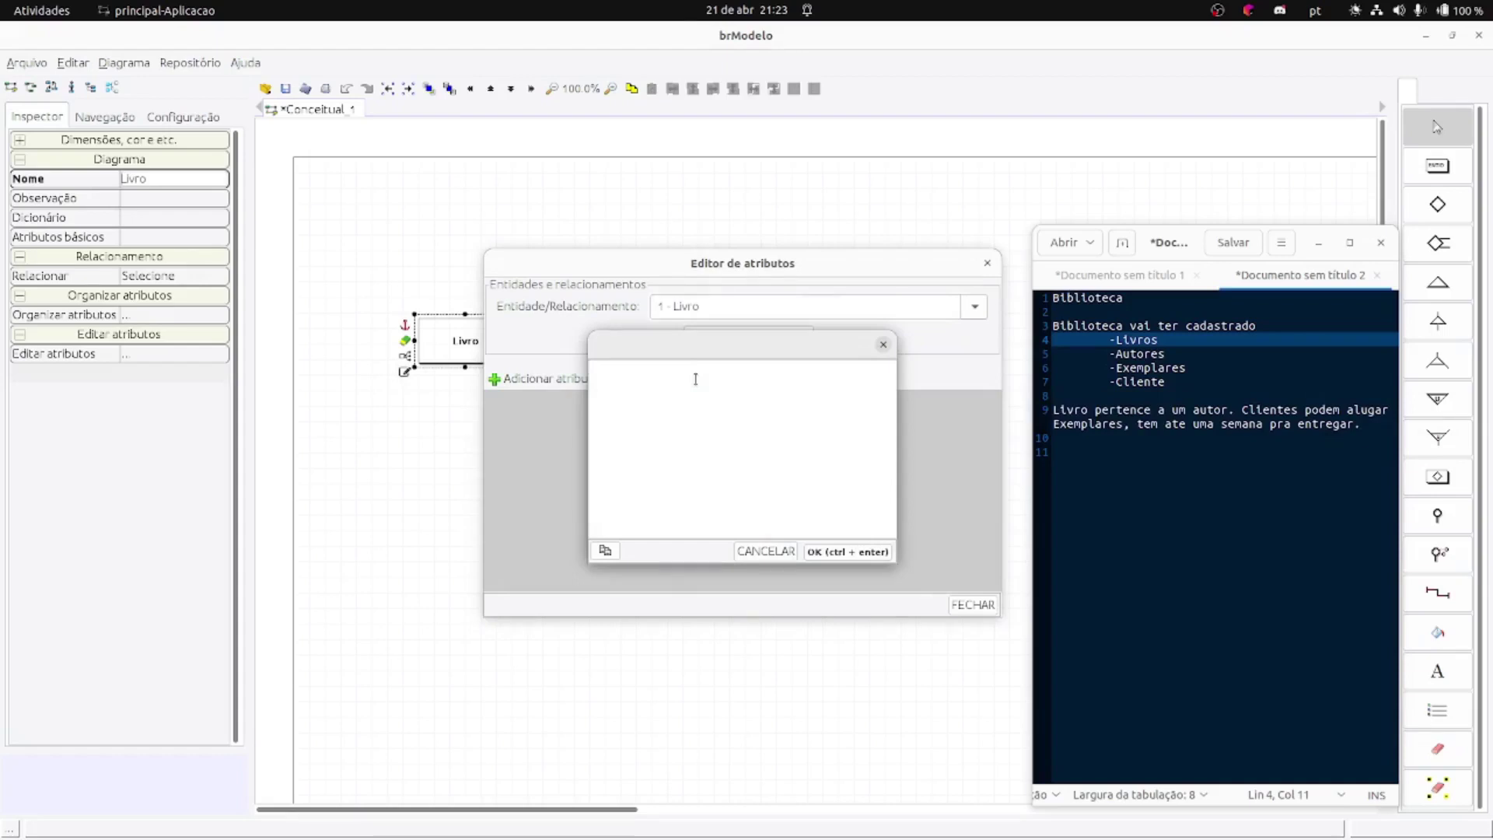
pyautogui.write('id')
pyautogui.press('Return')
pyautogui.write('titulo')
pyautogui.press('Return')
pyautogui.write('data_nasc')
pyautogui.press('Return')
pyautogui.write('num_pag')
pyautogui.click(851, 552)
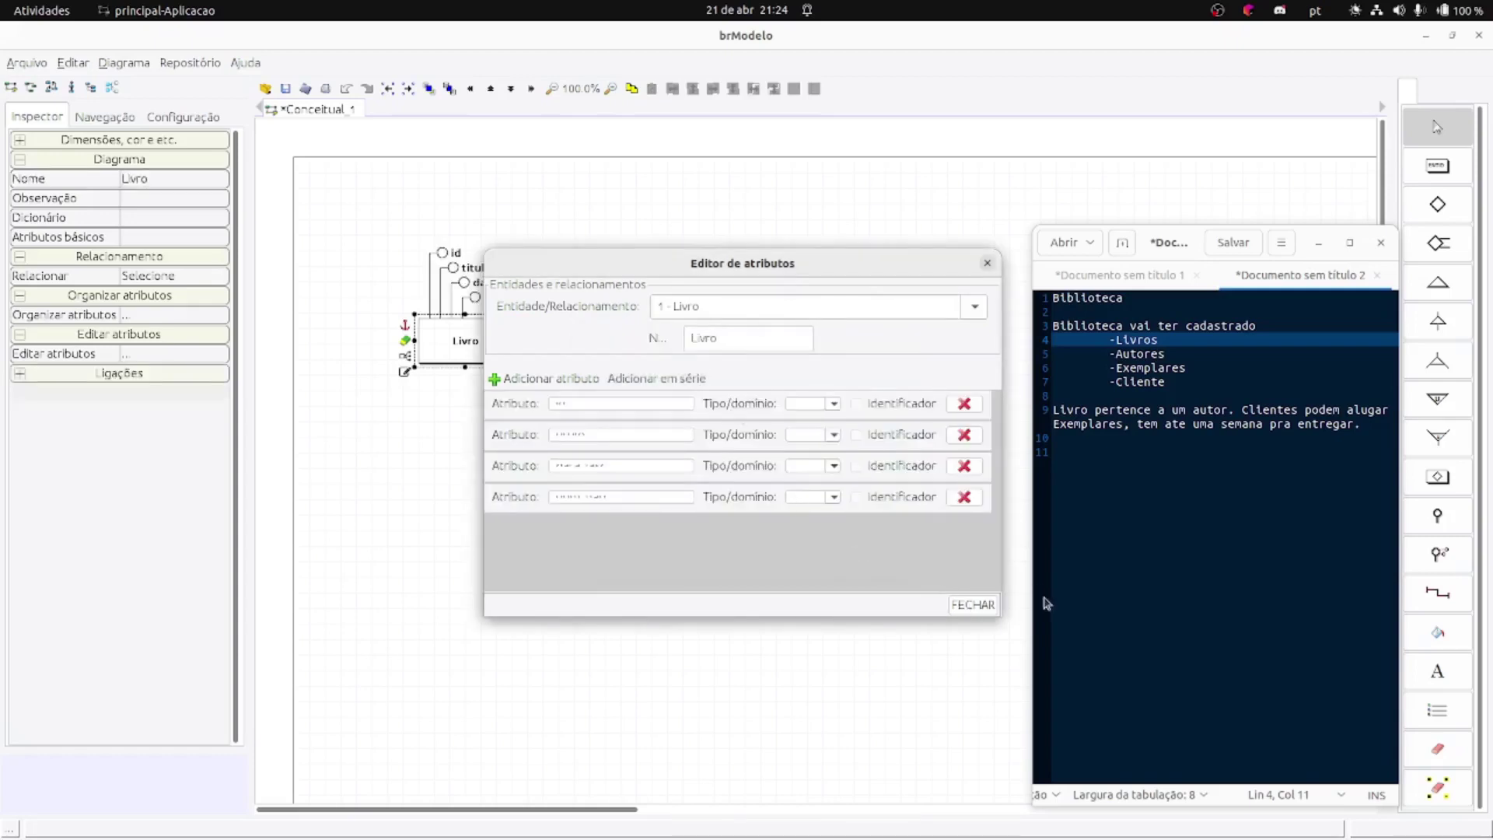
pyautogui.click(973, 605)
pyautogui.click(588, 348)
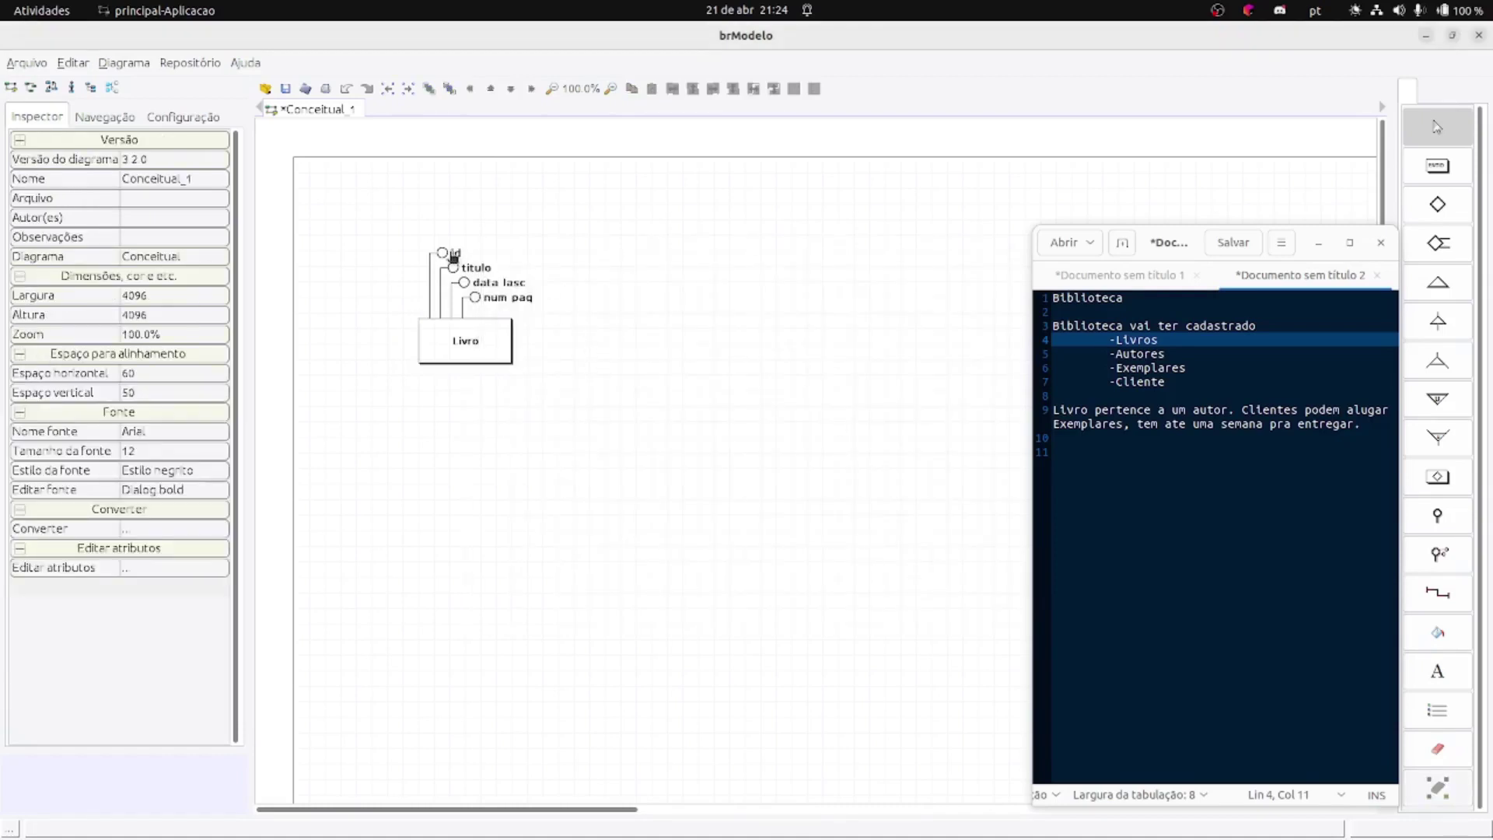
# - Mark Livro's id attribute as identifier in the attribute editor and clear the mark again
pyautogui.click(480, 343)
pyautogui.click(405, 371)
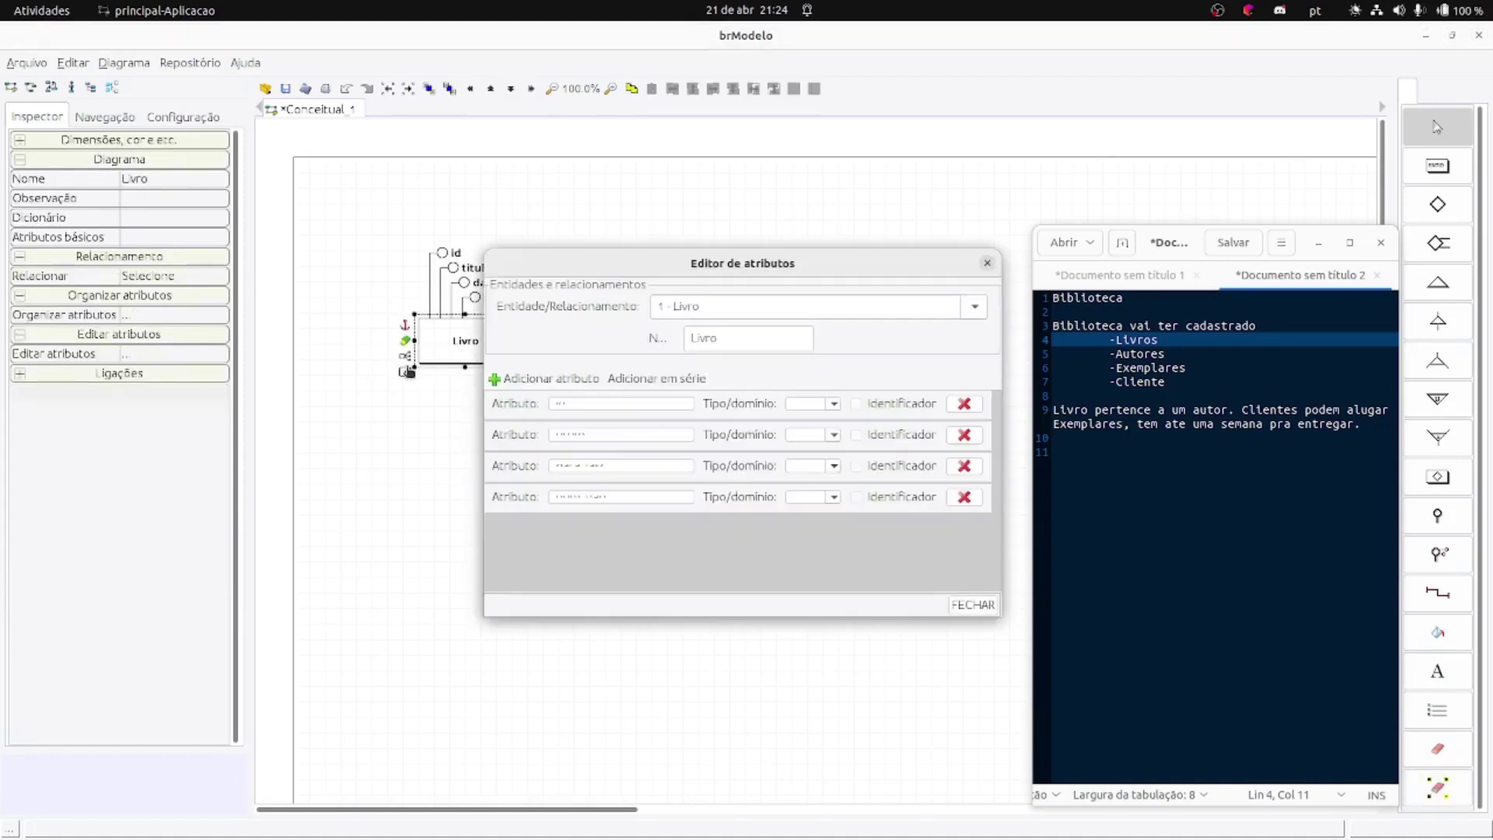
pyautogui.moveTo(626, 271); pyautogui.dragTo(661, 304)
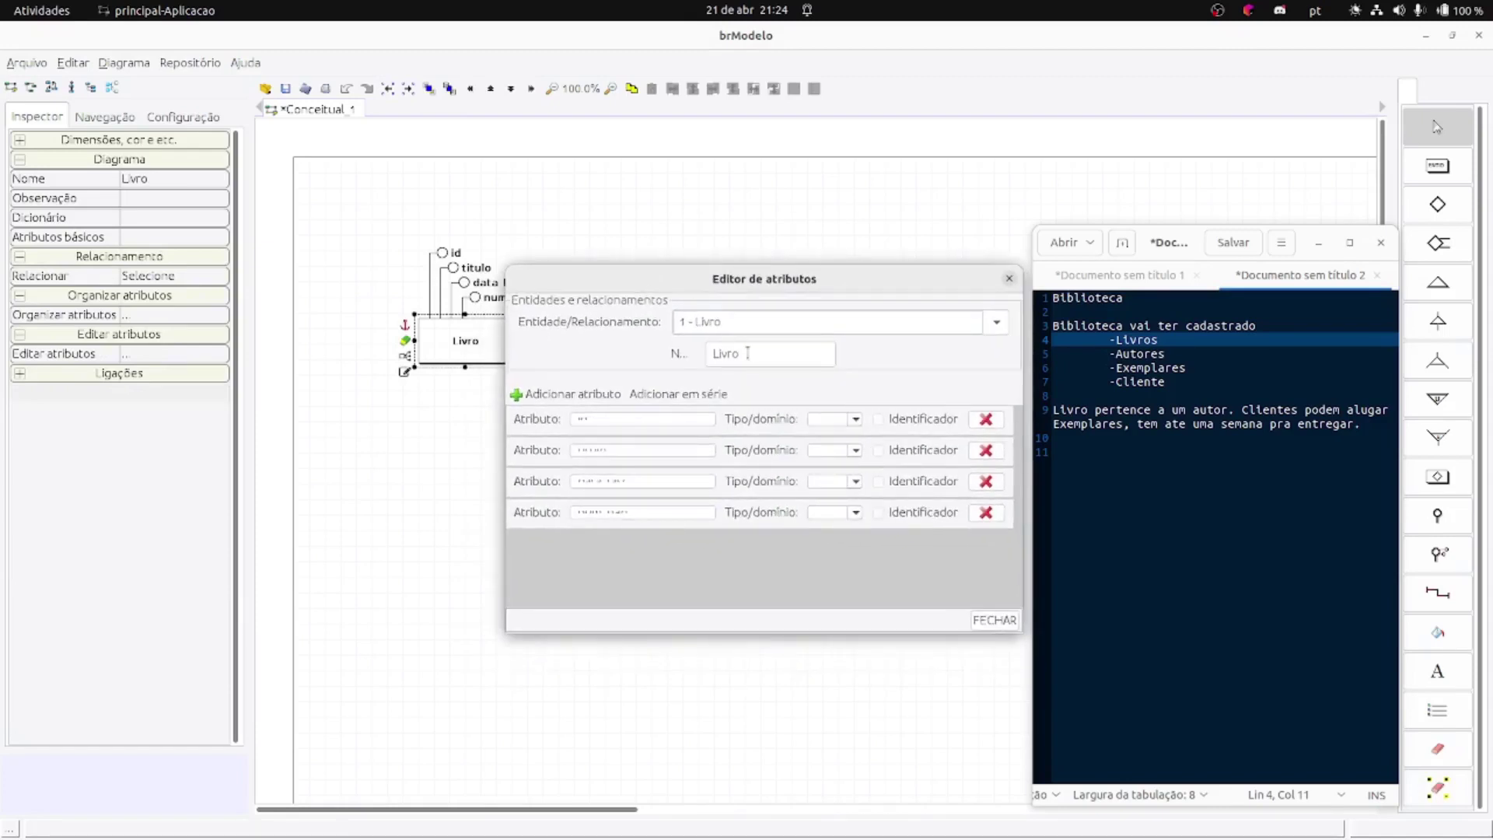
pyautogui.click(878, 420)
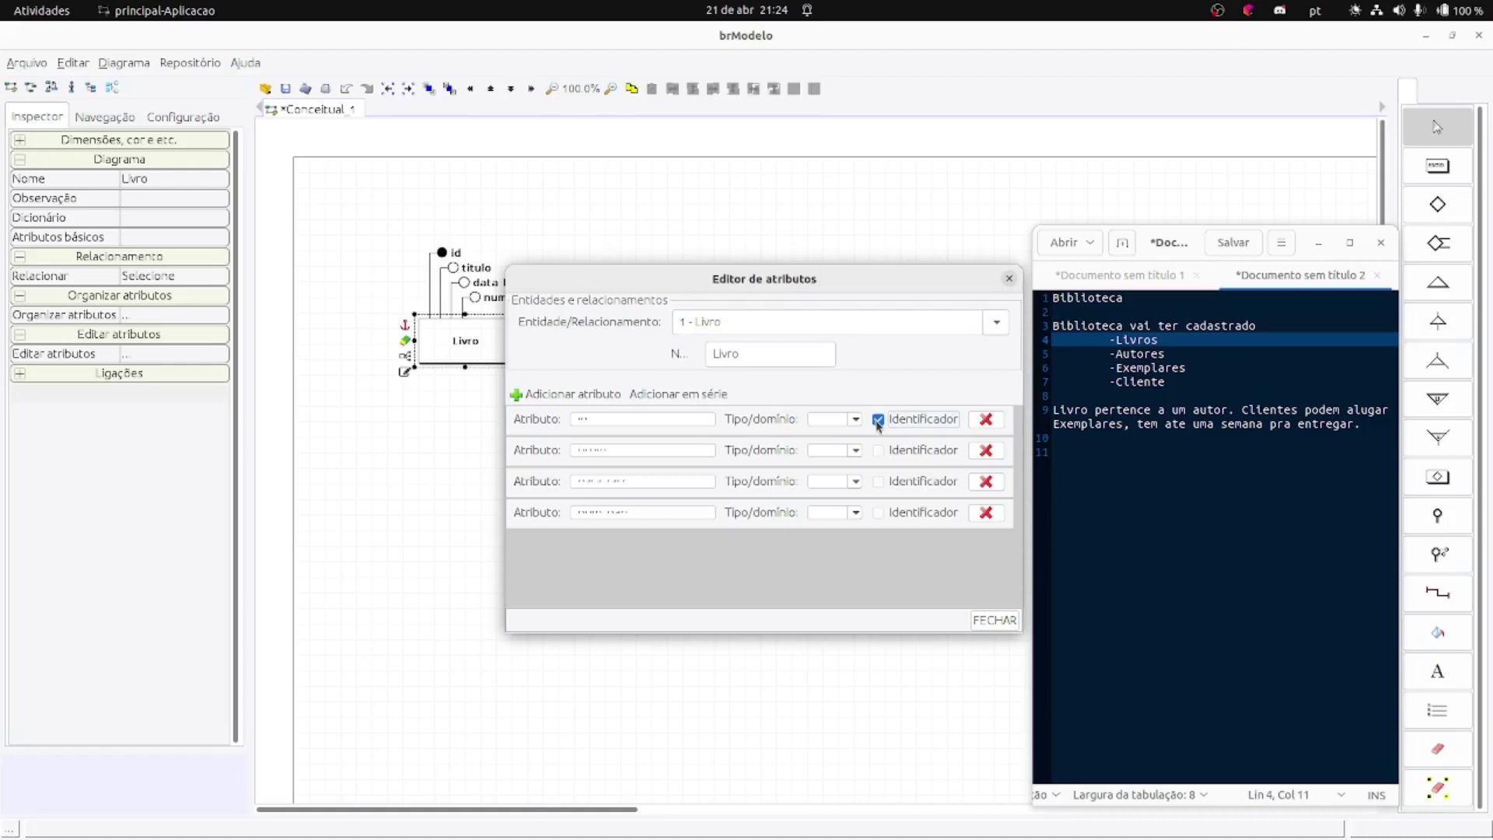
pyautogui.click(878, 420)
pyautogui.click(1008, 279)
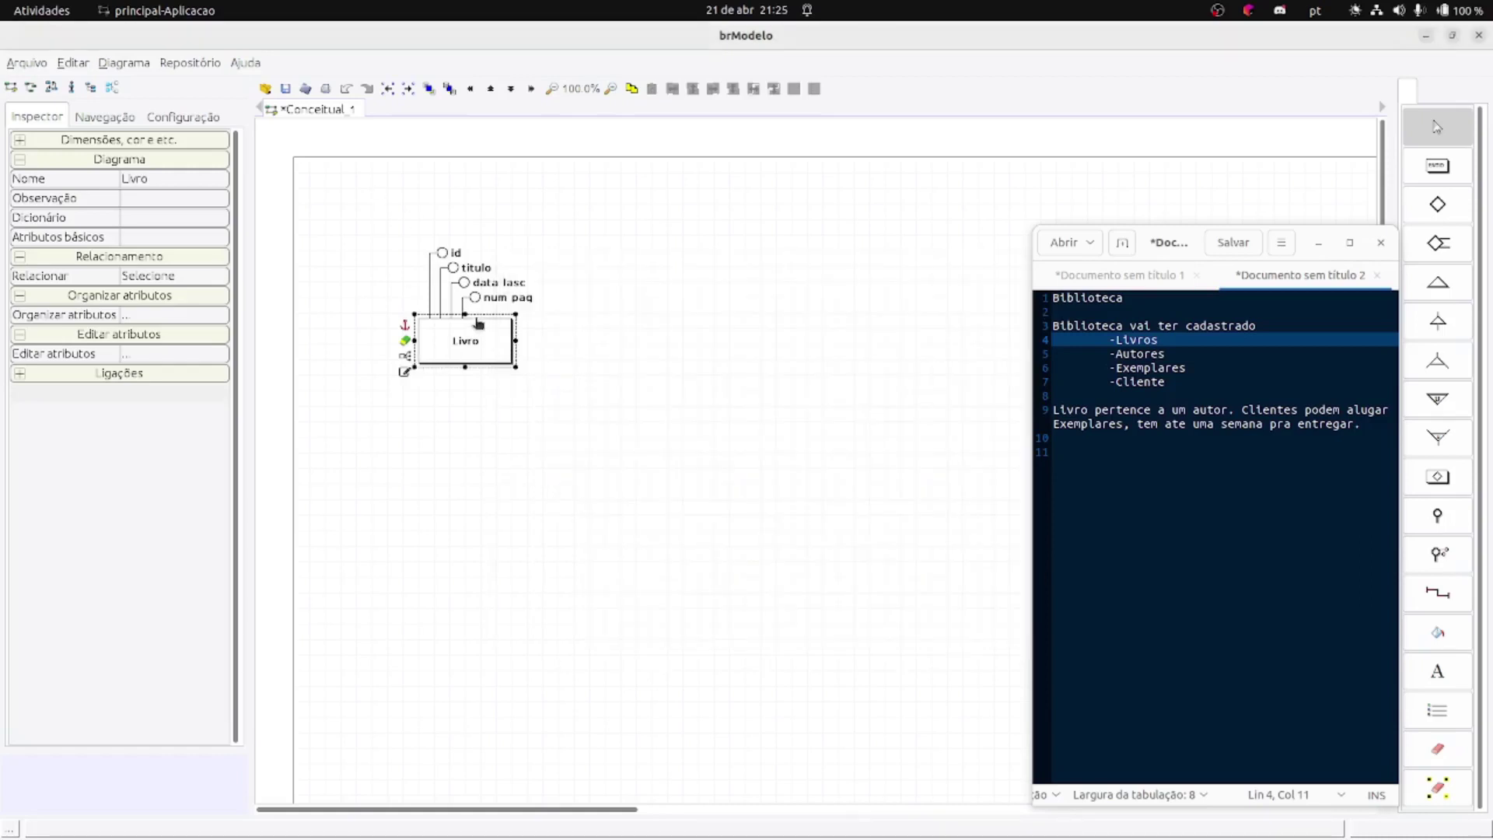
# - Set the Identificador property of Livro's id attribute to Sim
pyautogui.click(453, 257)
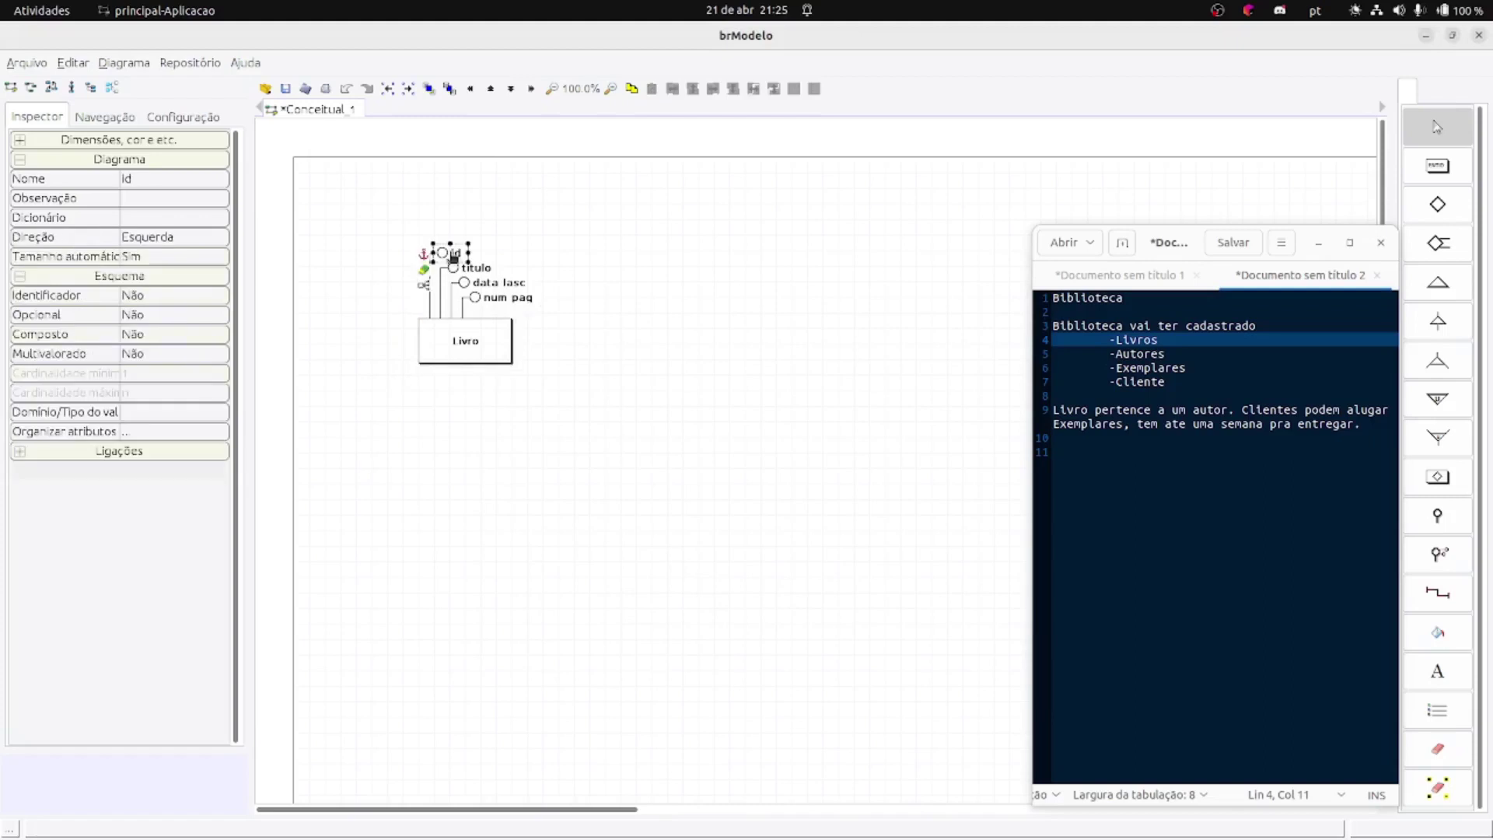
pyautogui.click(143, 296)
pyautogui.click(143, 296)
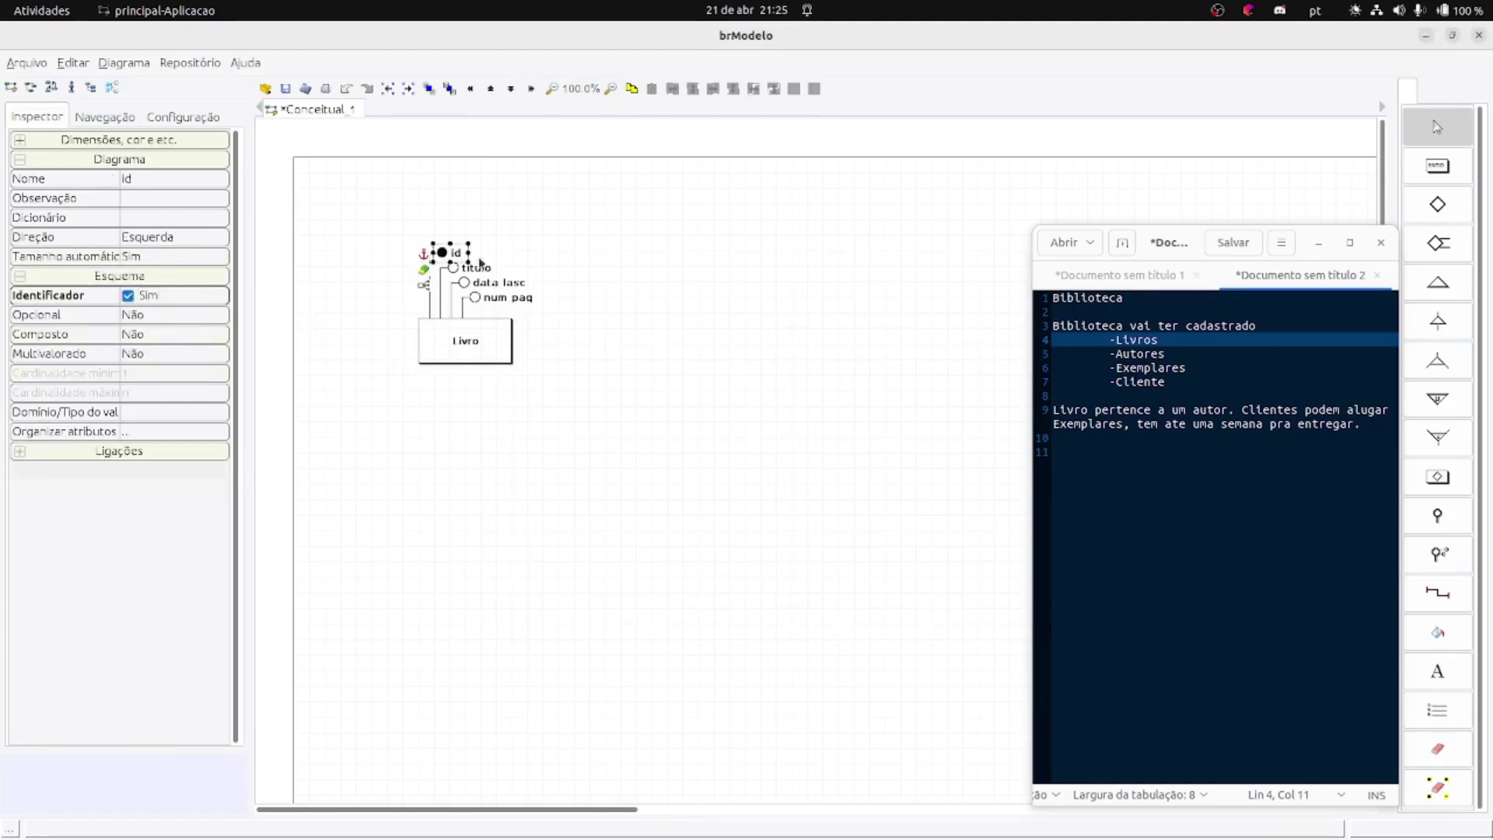
pyautogui.click(513, 259)
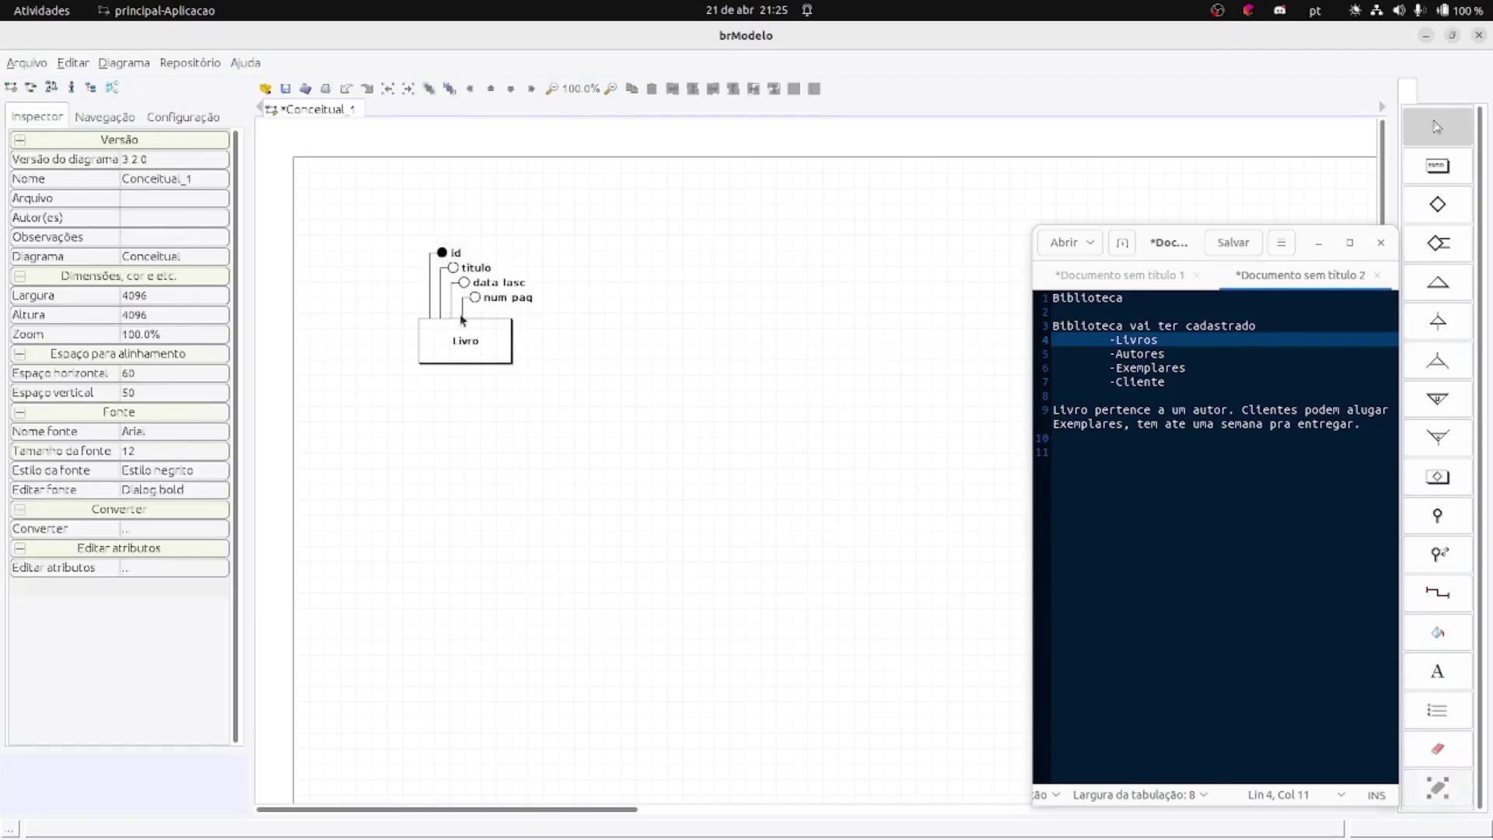
# - Make Livro's num_pag attribute optional through its Opcional property
pyautogui.click(479, 299)
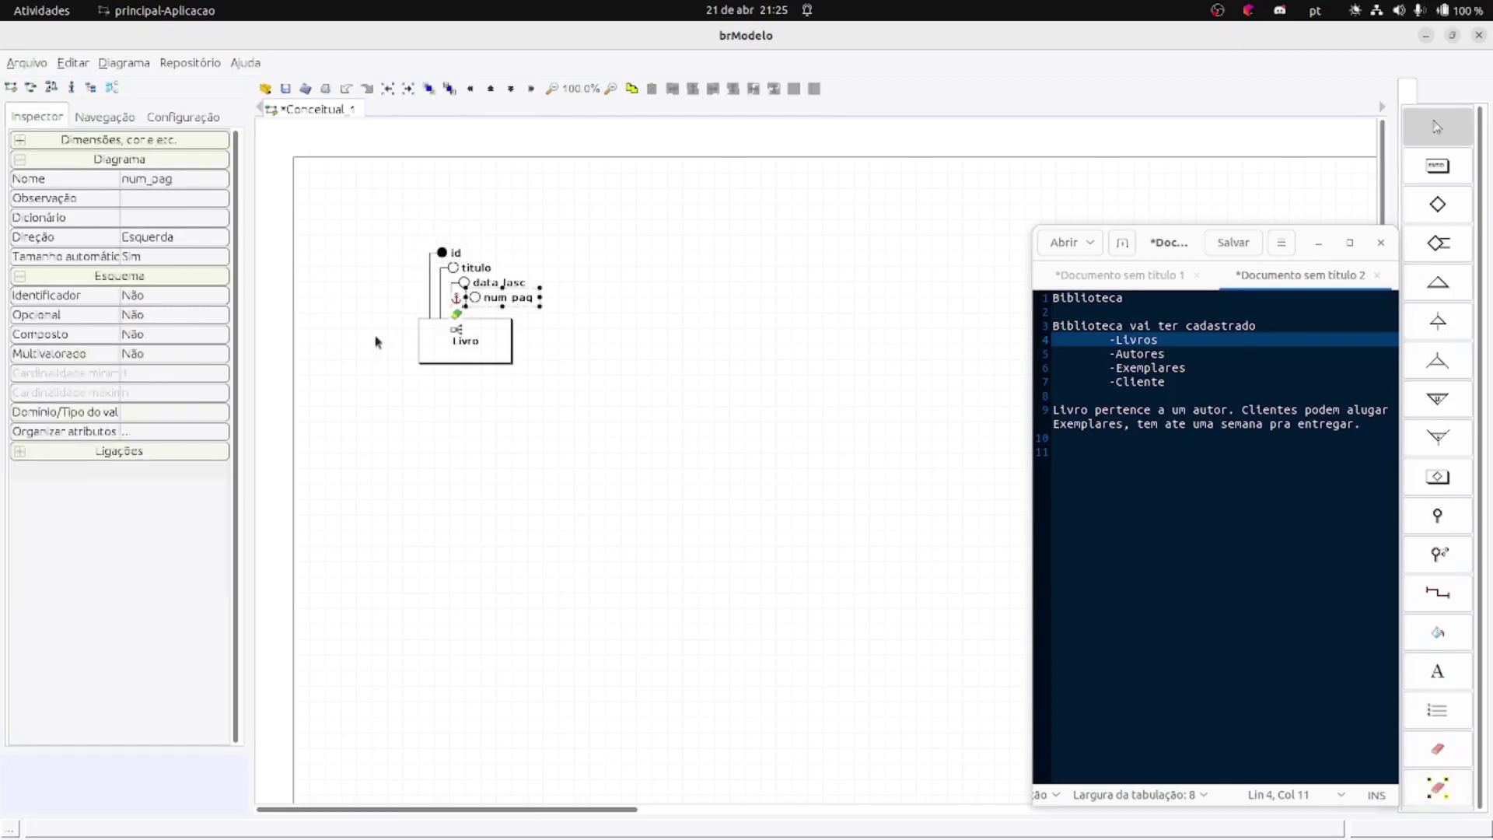
pyautogui.click(148, 316)
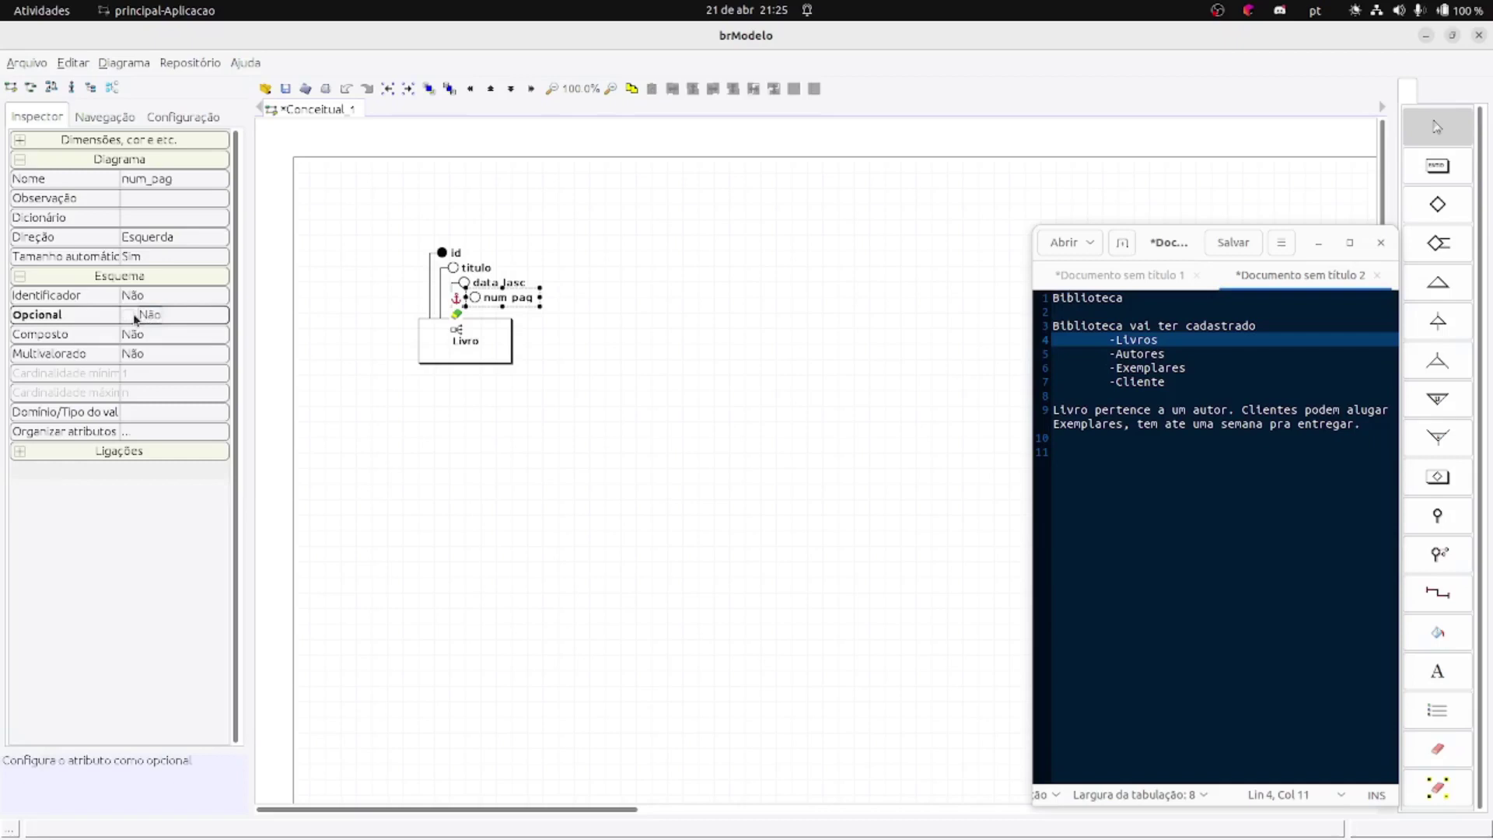
pyautogui.click(581, 272)
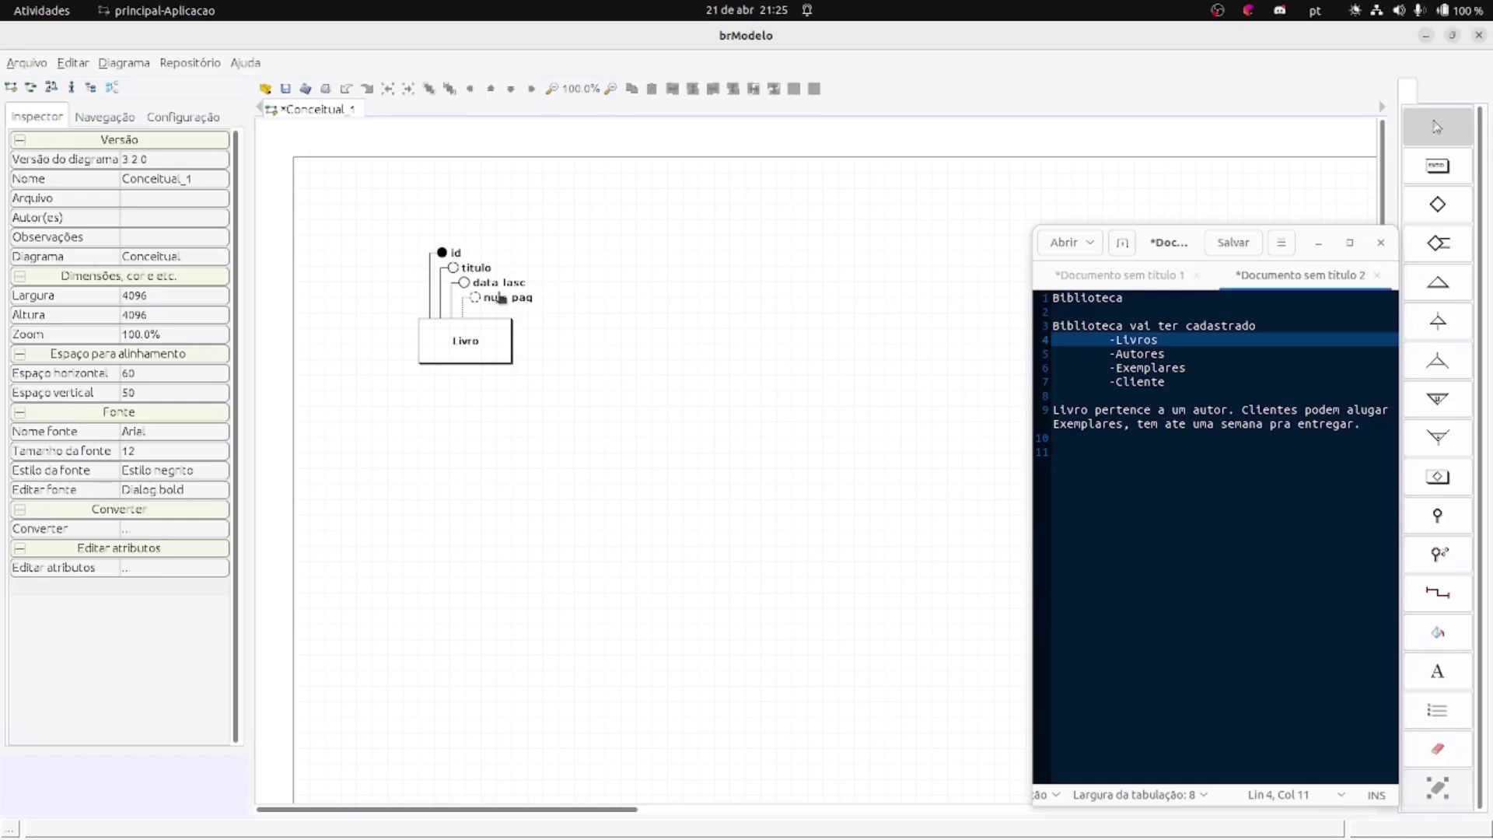
# - Create an entity to the right of Livro, level with it, and name it Autor
pyautogui.click(1444, 170)
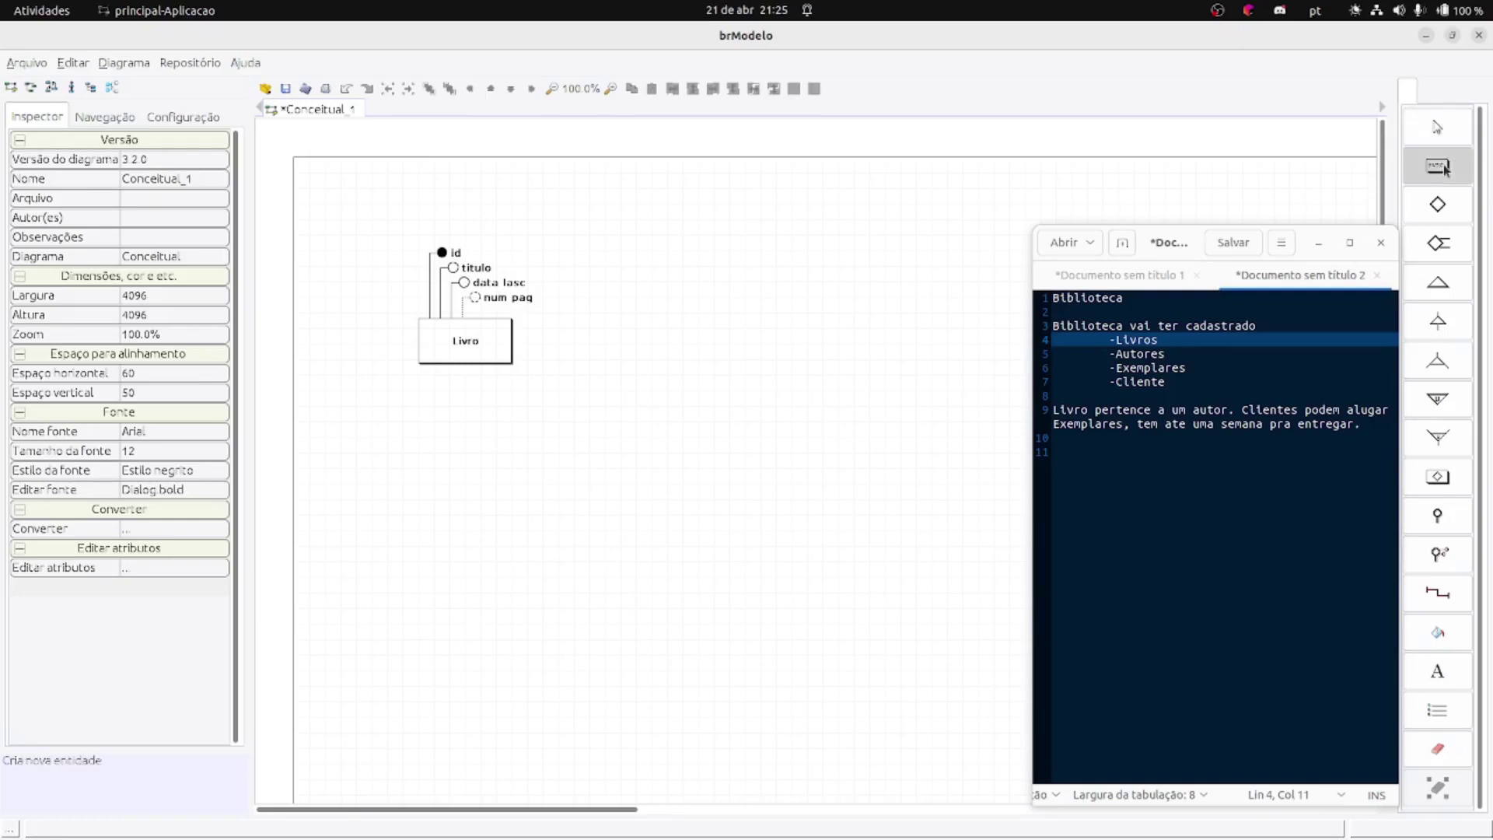
pyautogui.click(757, 352)
pyautogui.moveTo(802, 367); pyautogui.dragTo(809, 335)
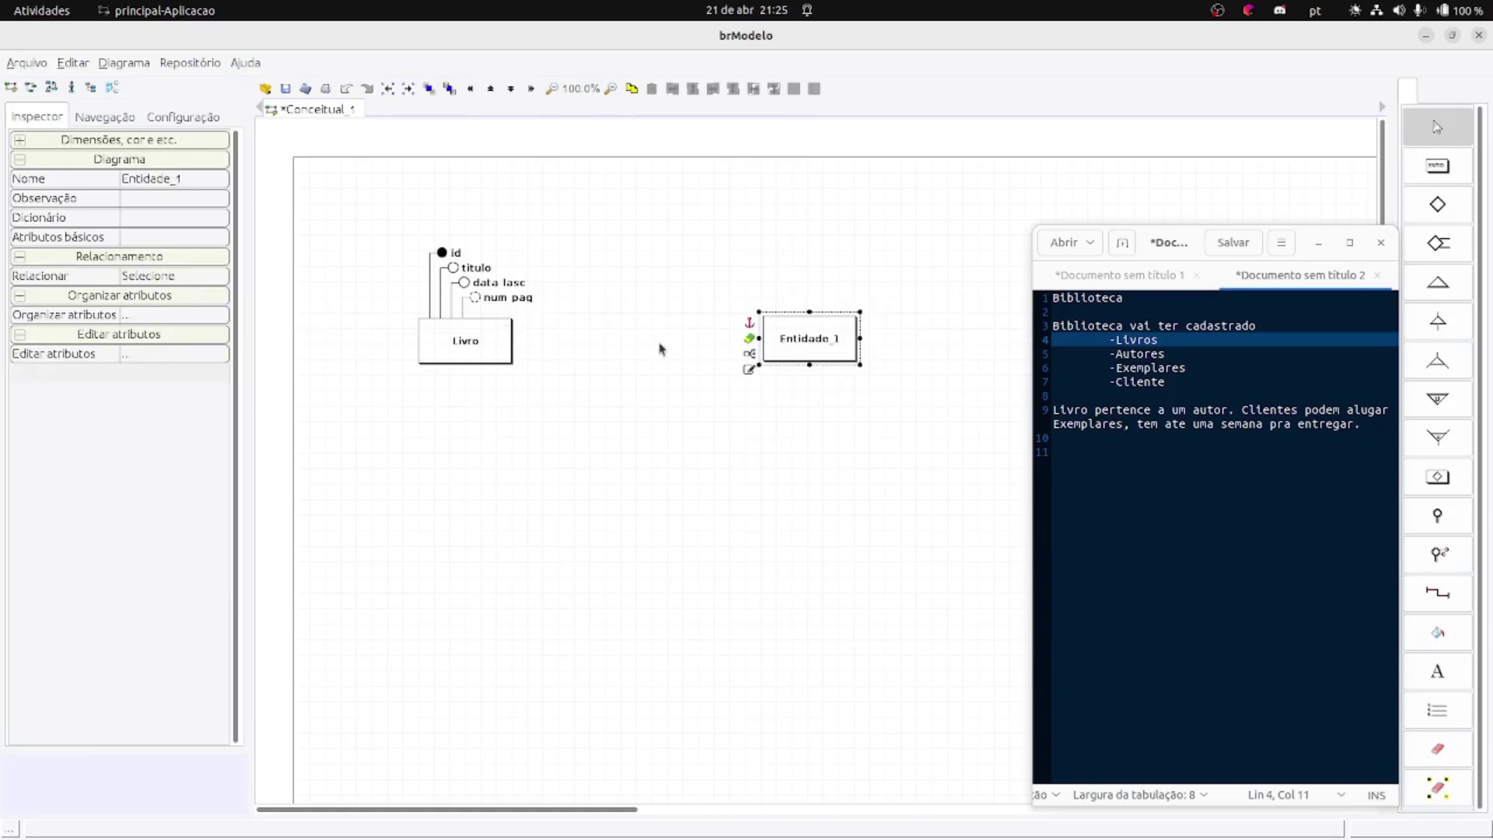
pyautogui.click(161, 179)
pyautogui.write('Autor')
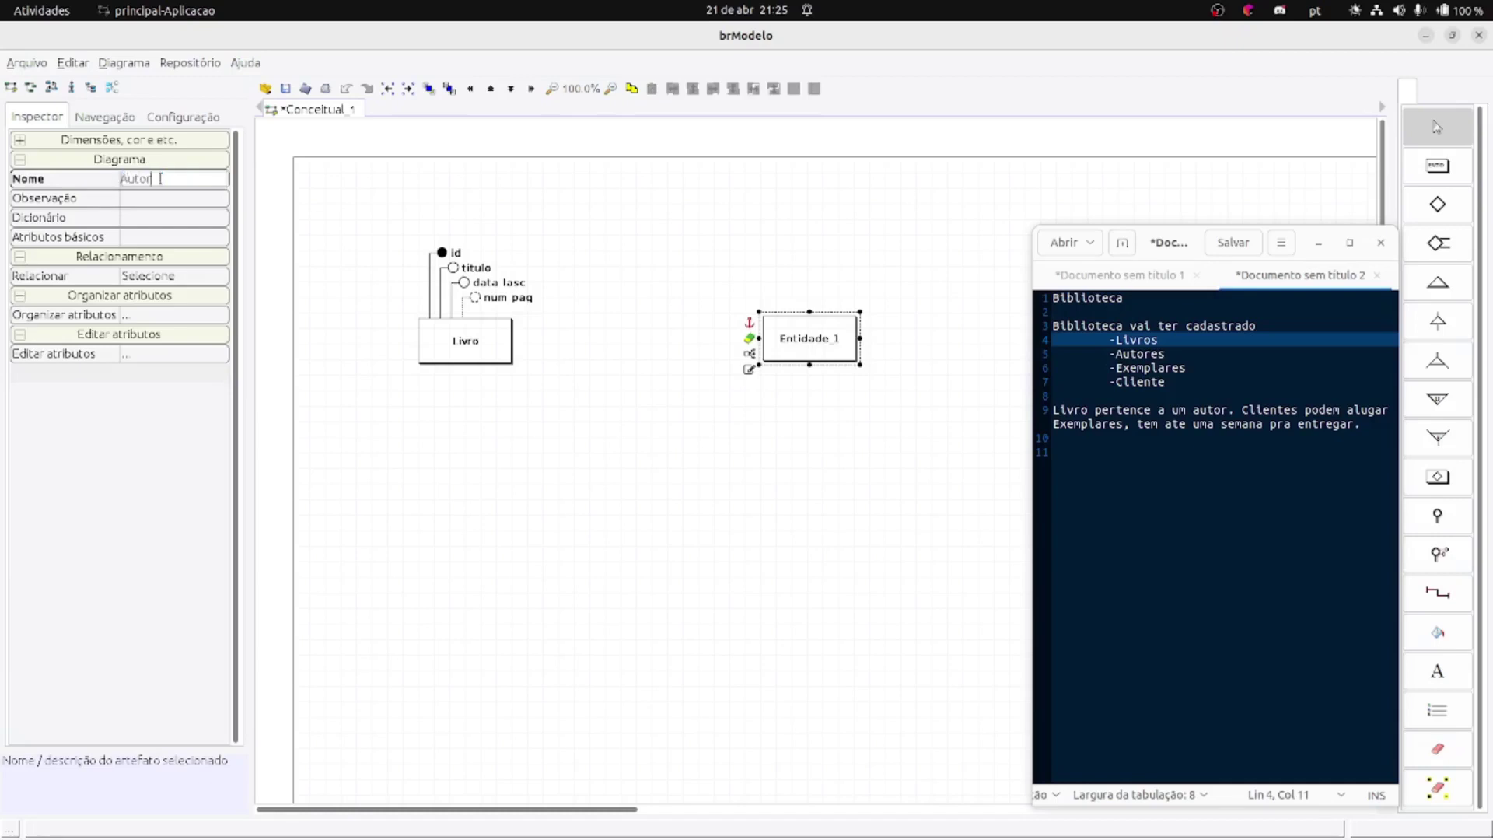
pyautogui.press('Return')
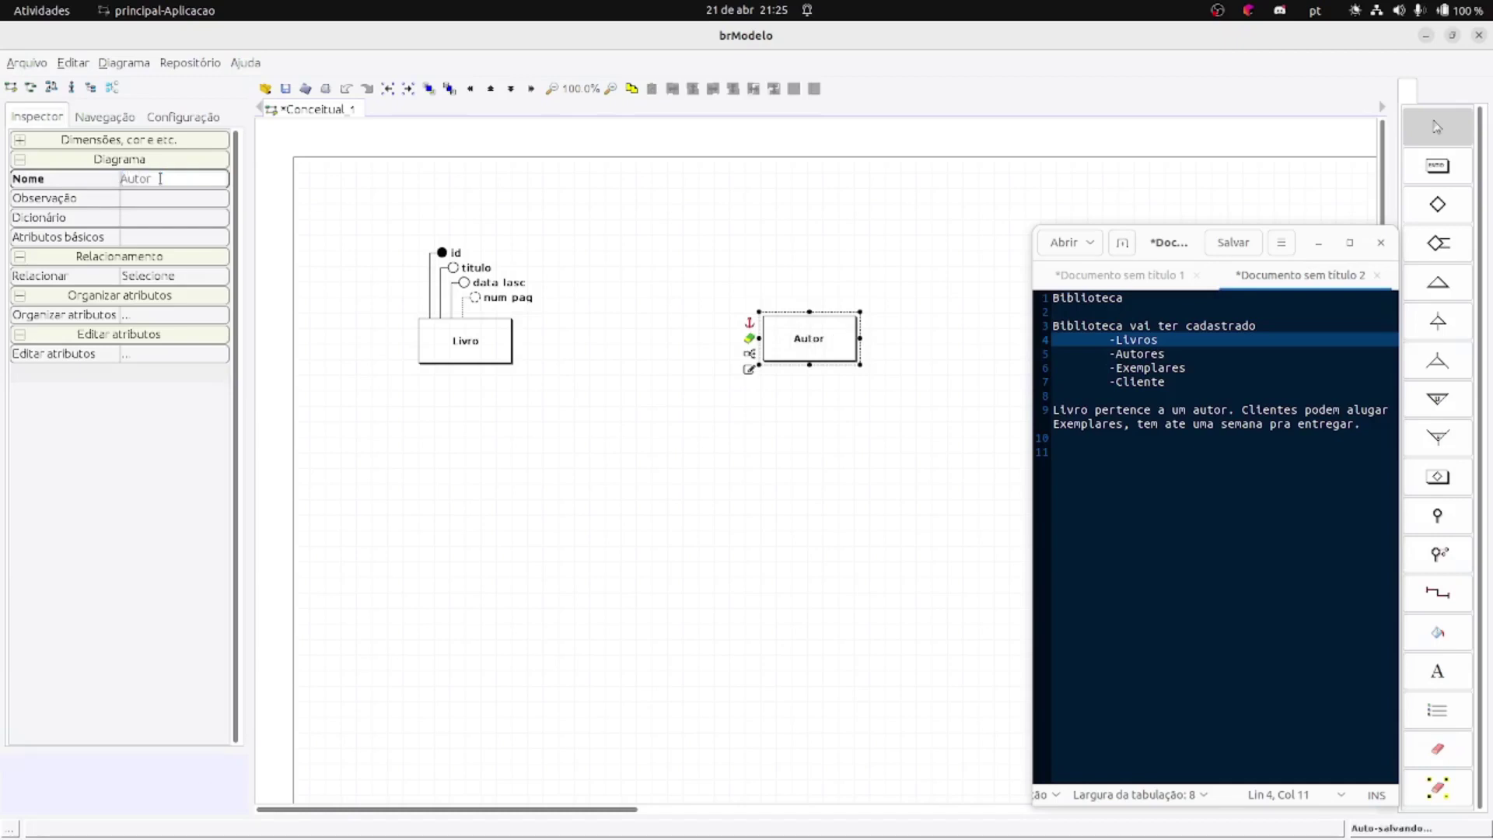
# - Add the attributes id, nome, email and num_premios to the Autor entity as a series
pyautogui.click(755, 372)
pyautogui.click(706, 379)
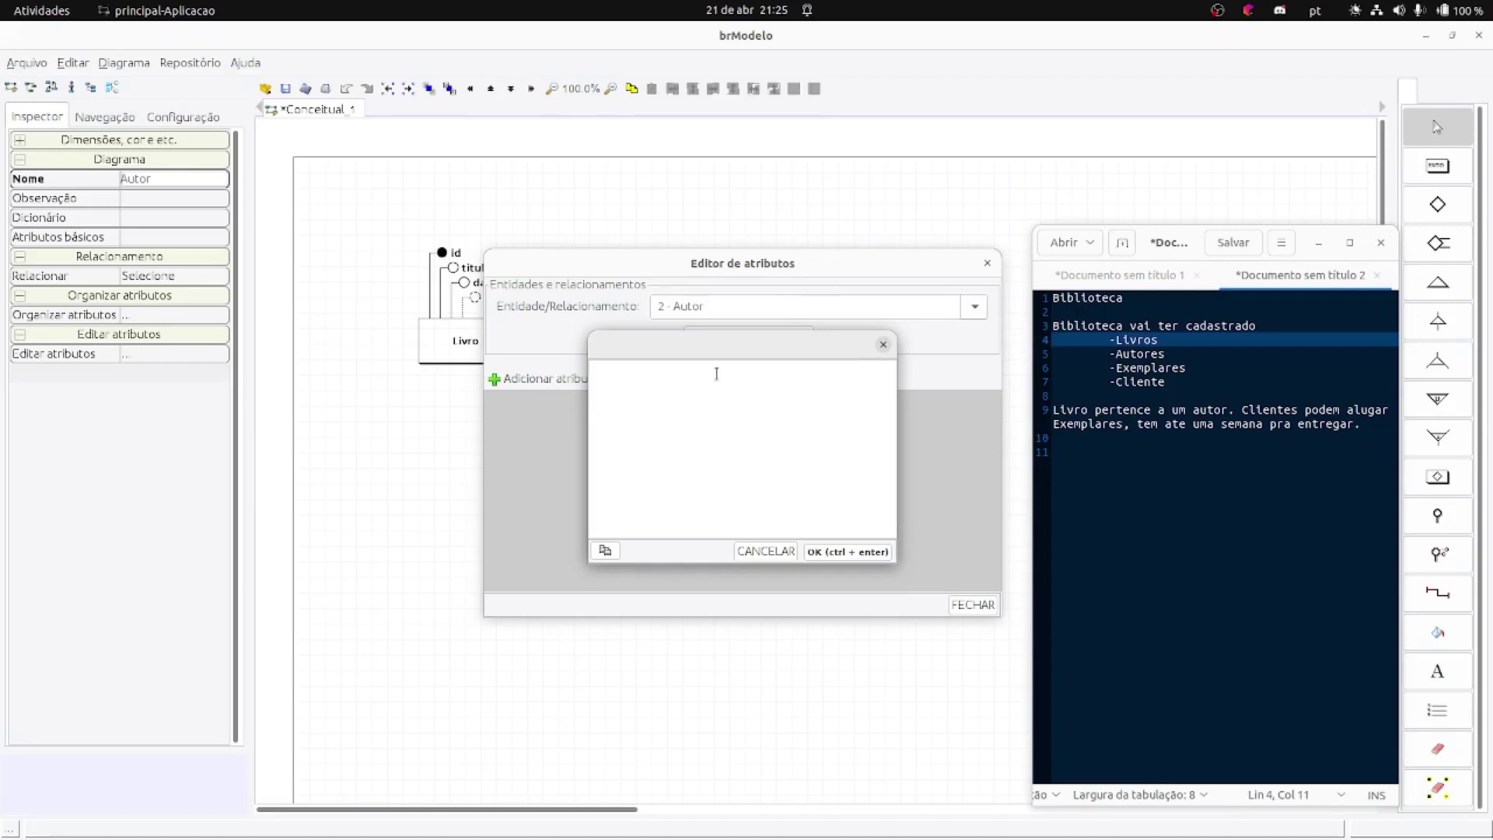
pyautogui.write('id')
pyautogui.write('nome ')
pyautogui.write('email')
pyautogui.write('num')
pyautogui.write('_premios')
pyautogui.click(829, 557)
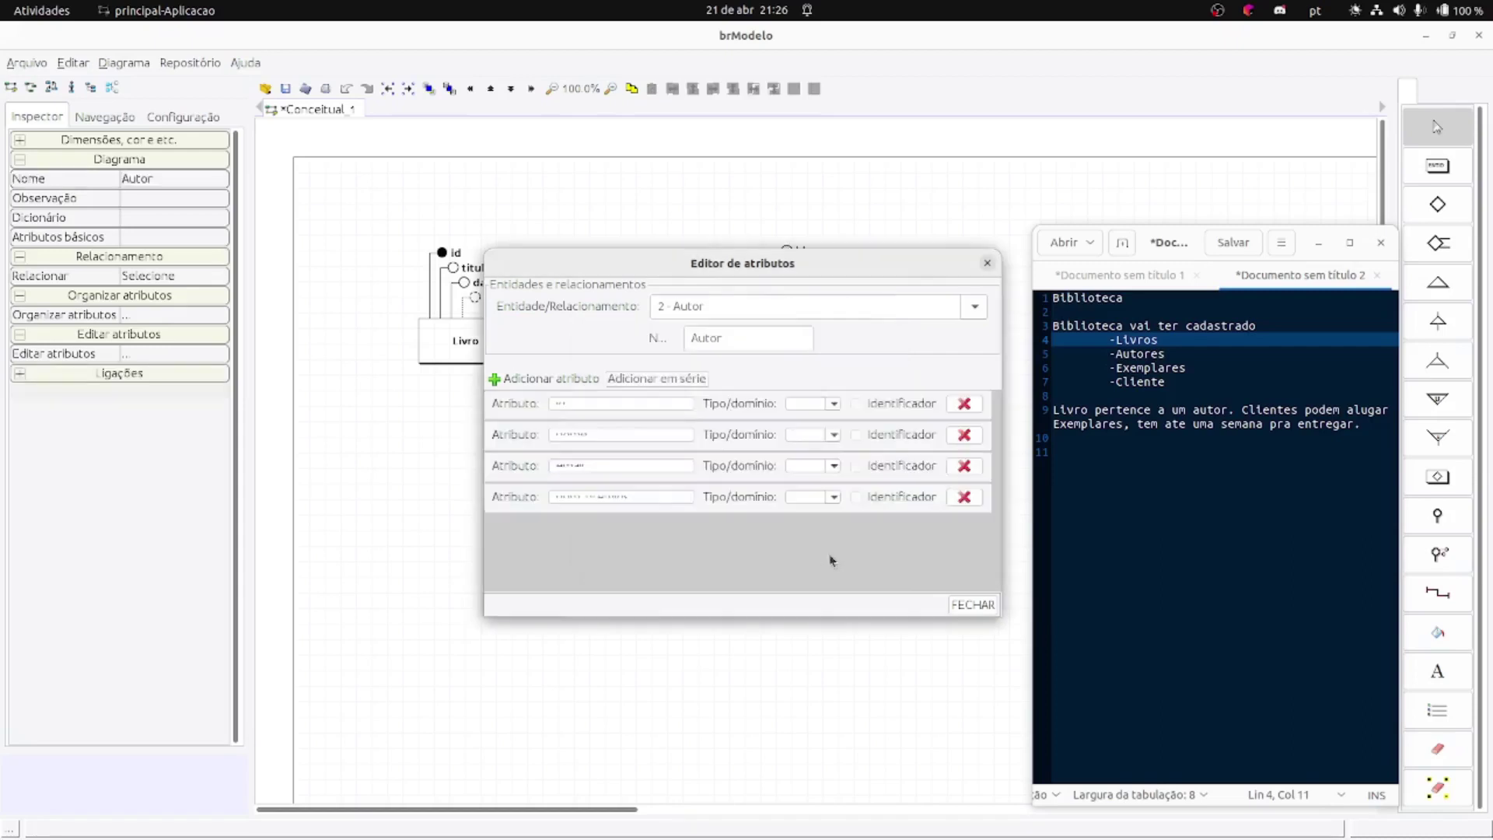
pyautogui.click(964, 605)
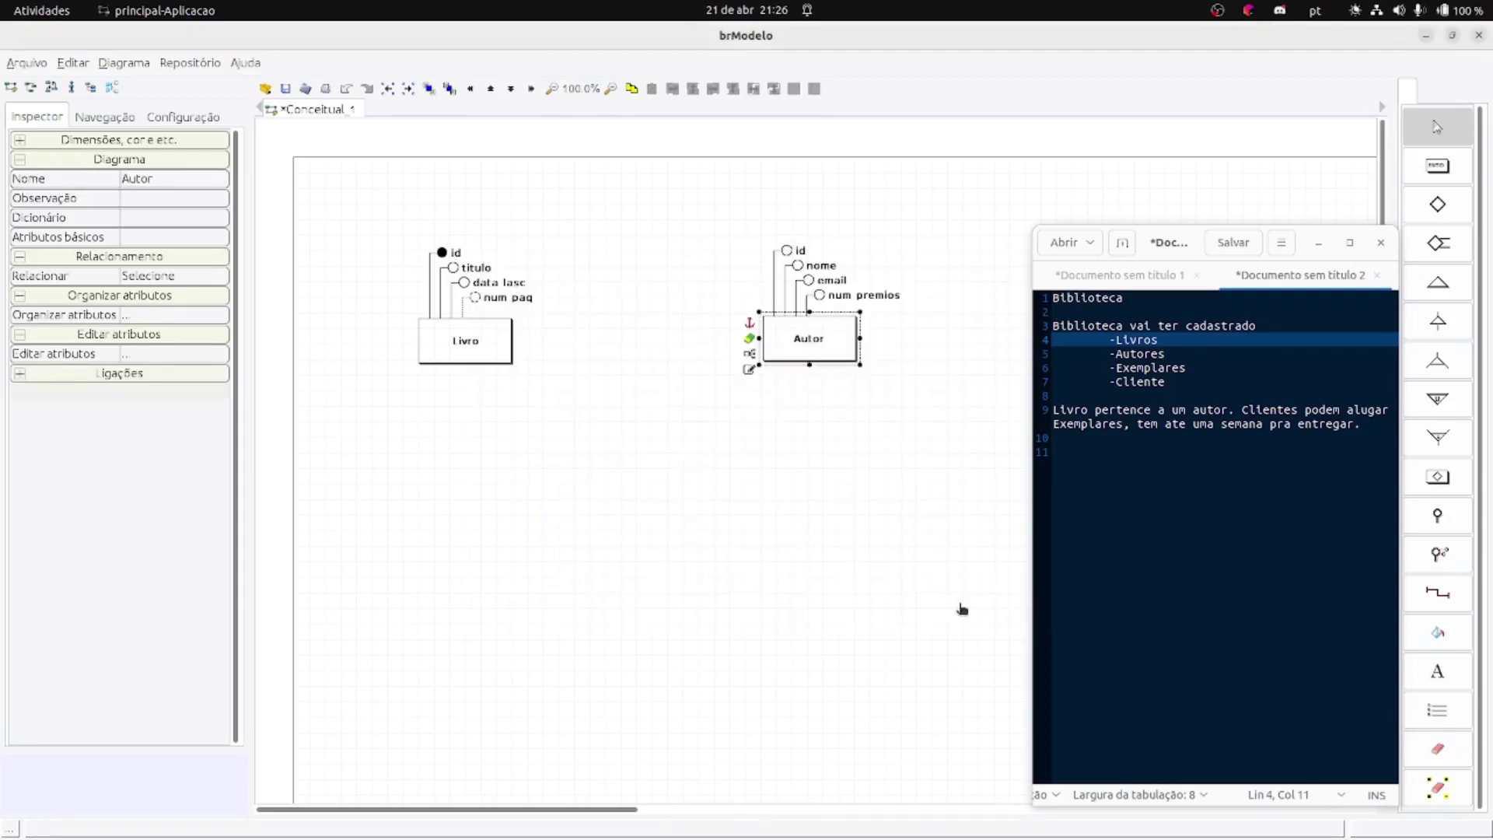
# - Make Autor's num_premios attribute optional by setting its Opcional property to Sim
pyautogui.click(857, 300)
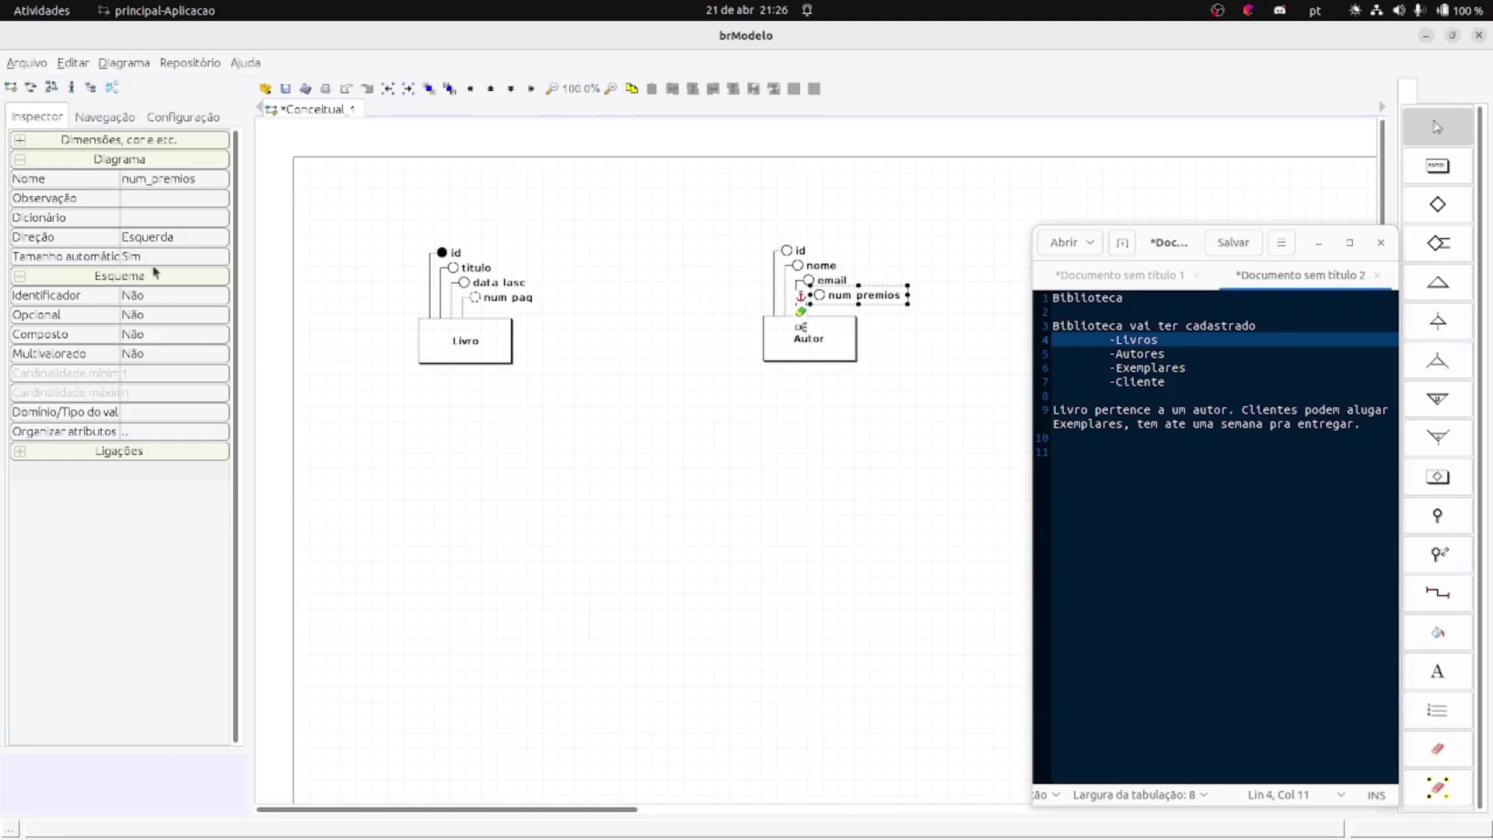
pyautogui.click(129, 321)
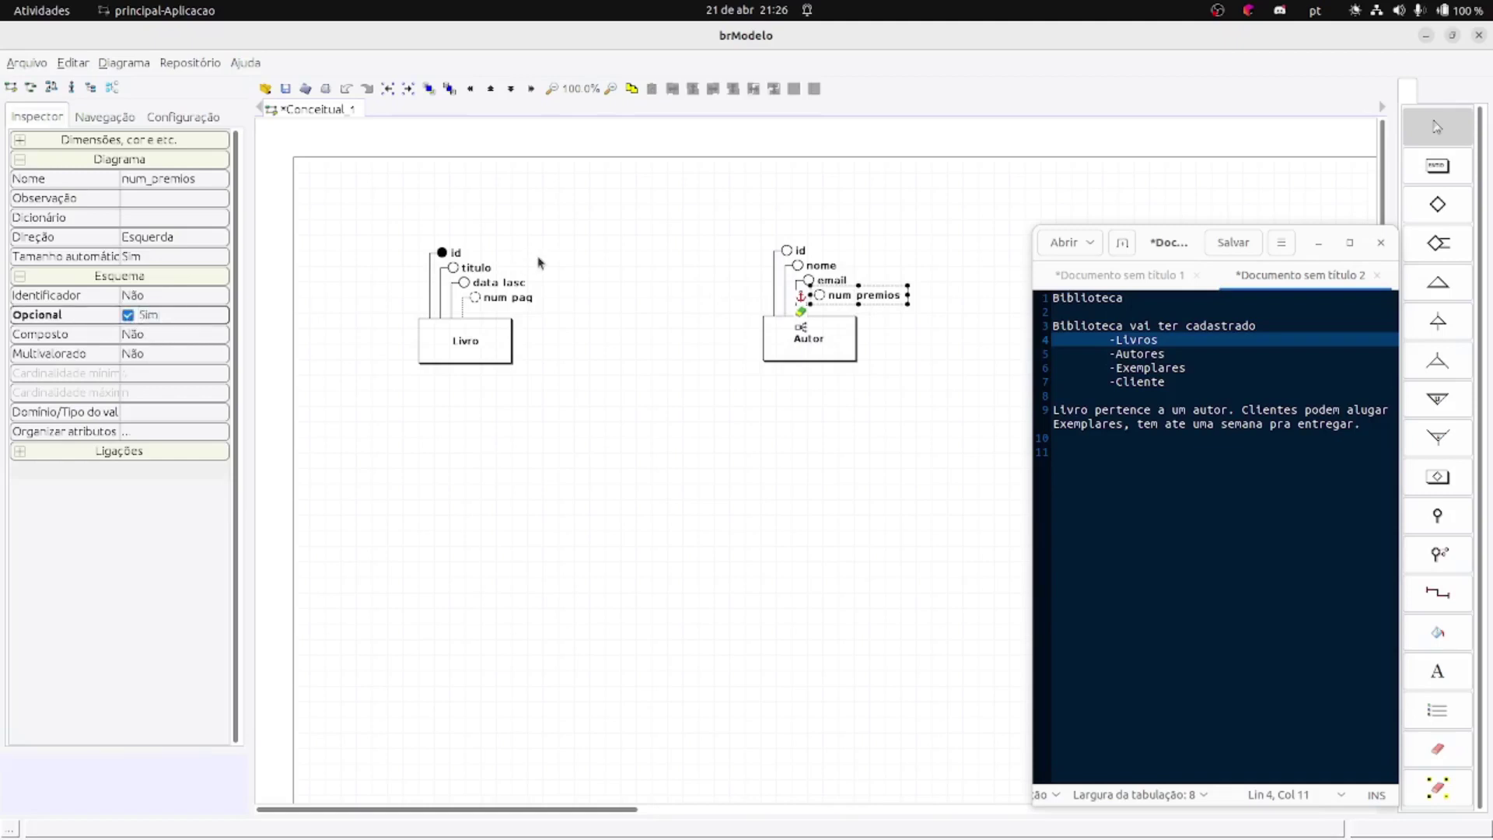
pyautogui.click(569, 252)
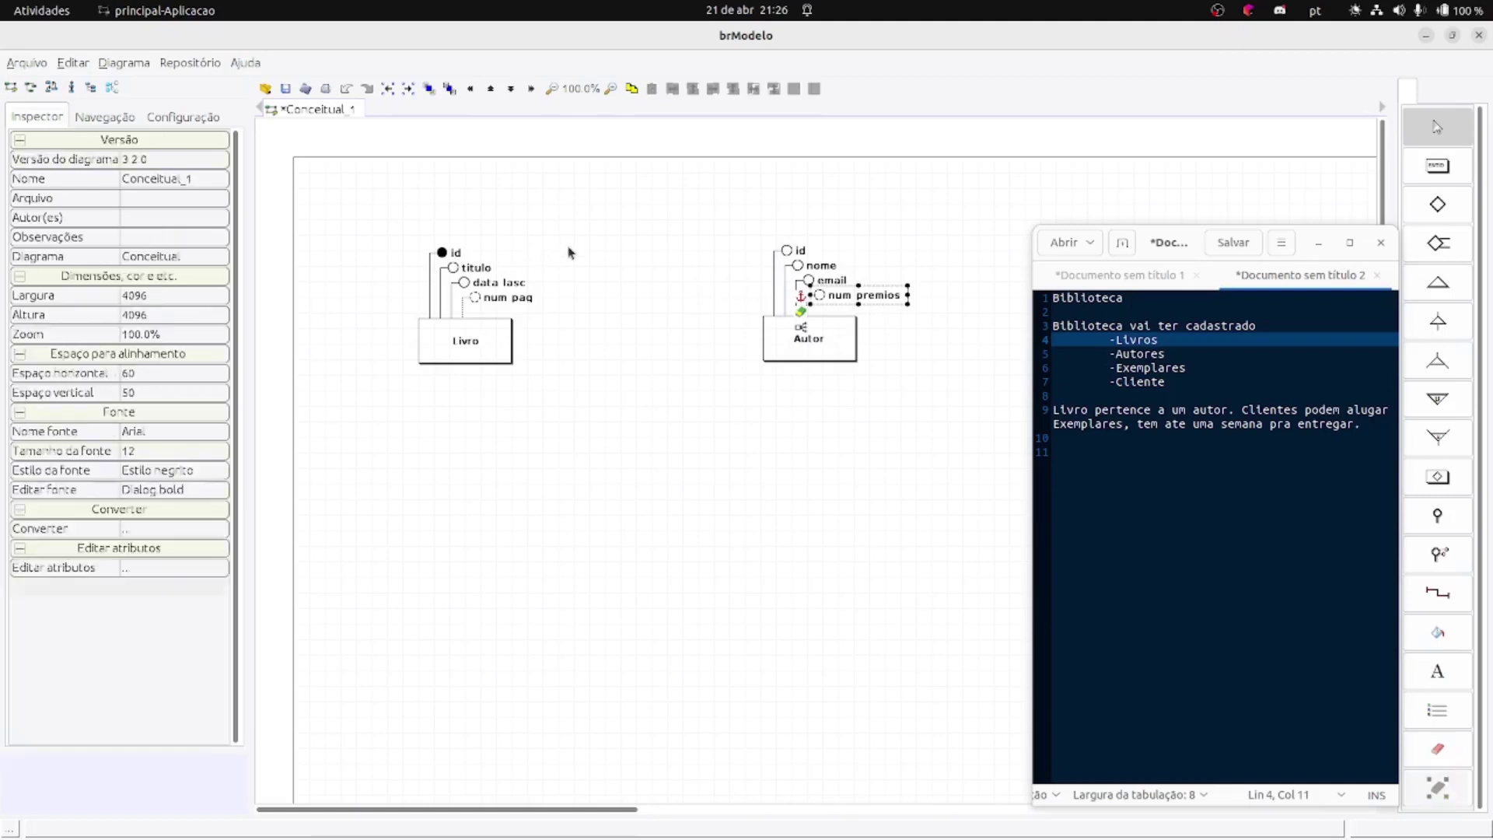
# - Set the Identificador property of Autor's id attribute to Sim
pyautogui.click(790, 253)
pyautogui.click(167, 299)
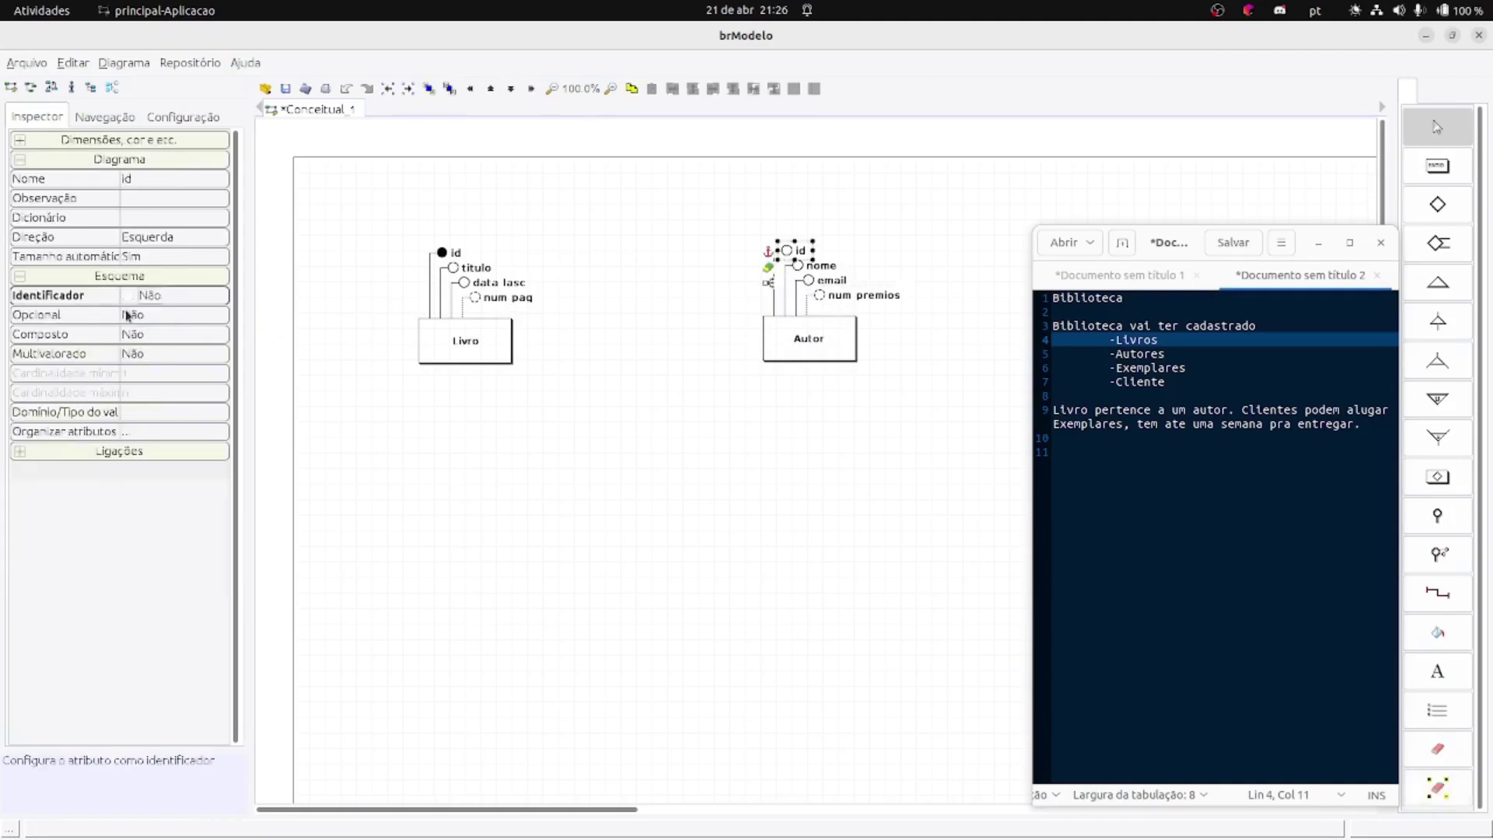
pyautogui.click(130, 297)
pyautogui.click(624, 409)
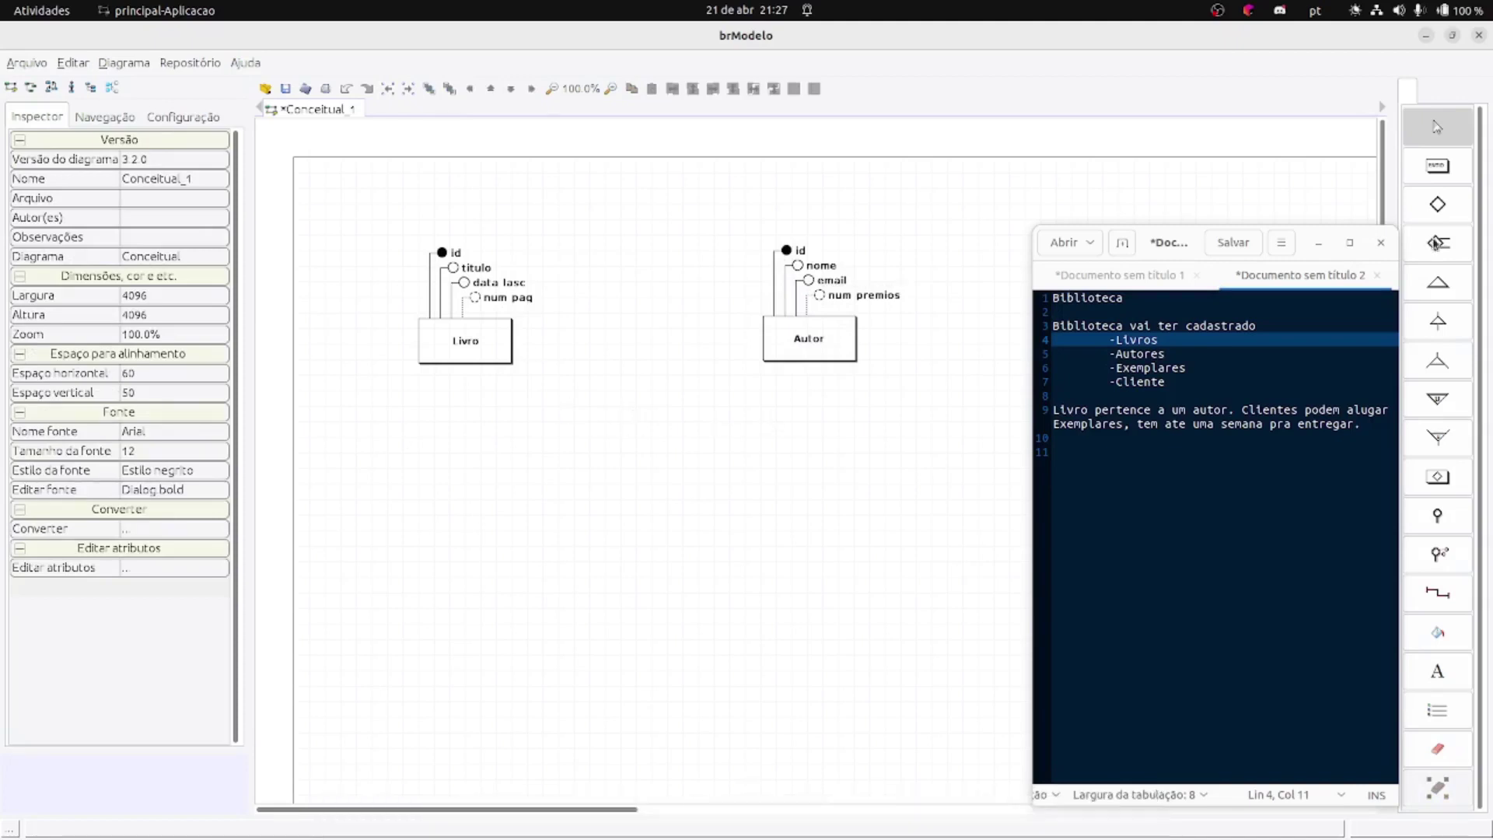
# - Create an entity below Livro and name it Exemplar
pyautogui.click(1436, 167)
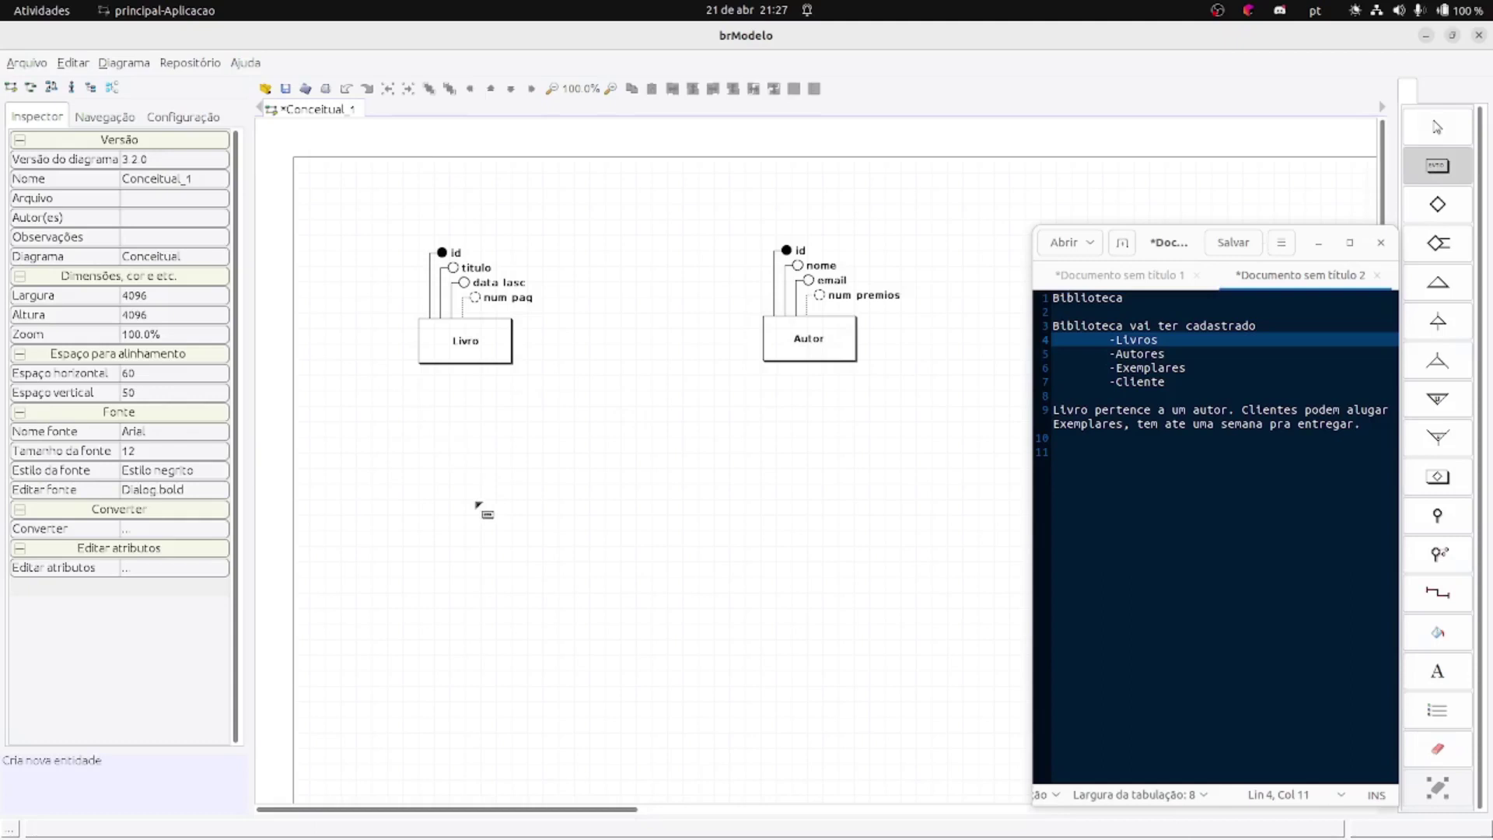
pyautogui.click(439, 490)
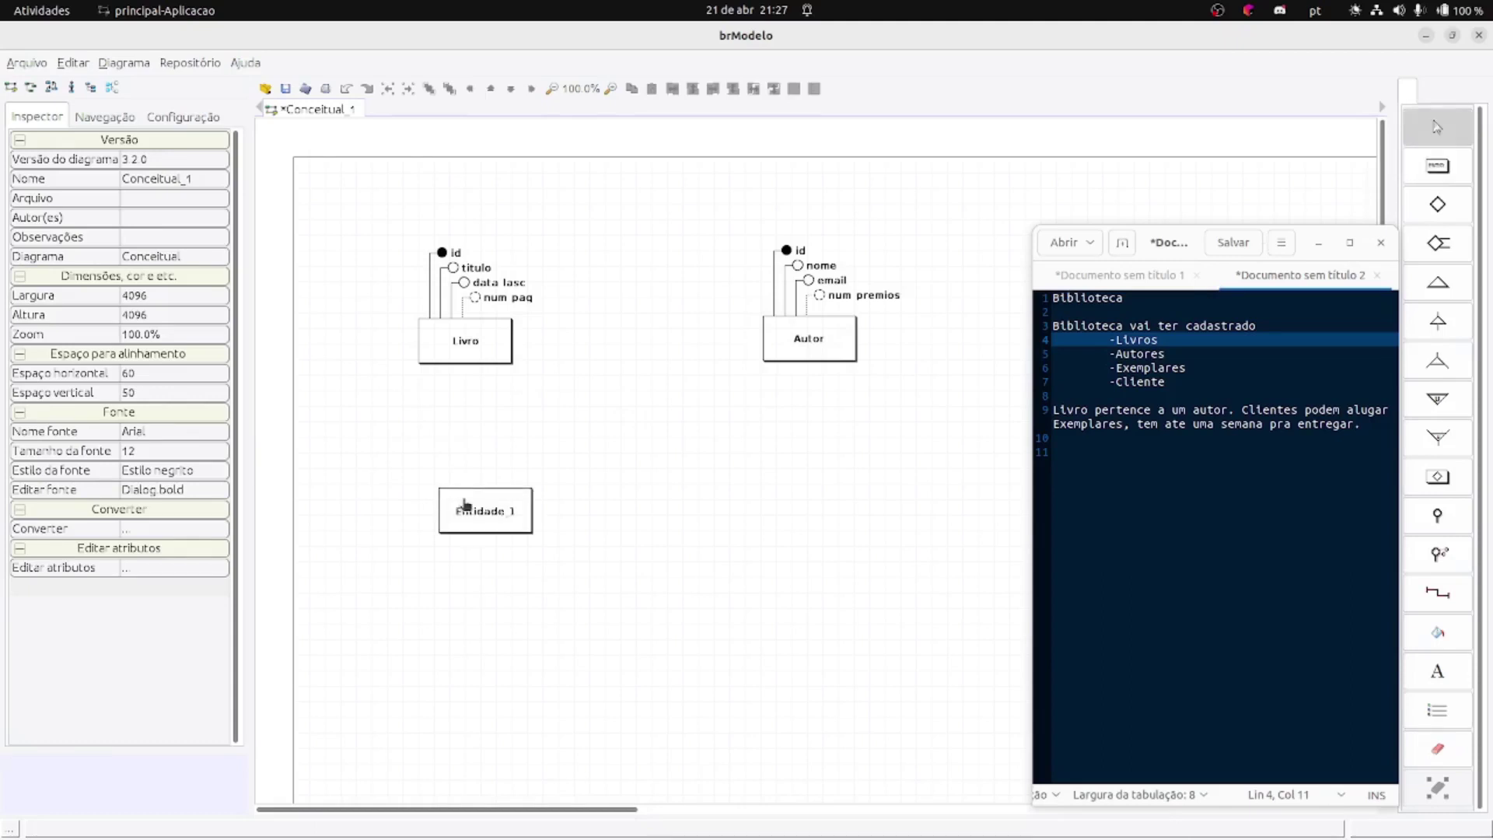
pyautogui.click(463, 506)
pyautogui.click(155, 180)
pyautogui.write('Exempla')
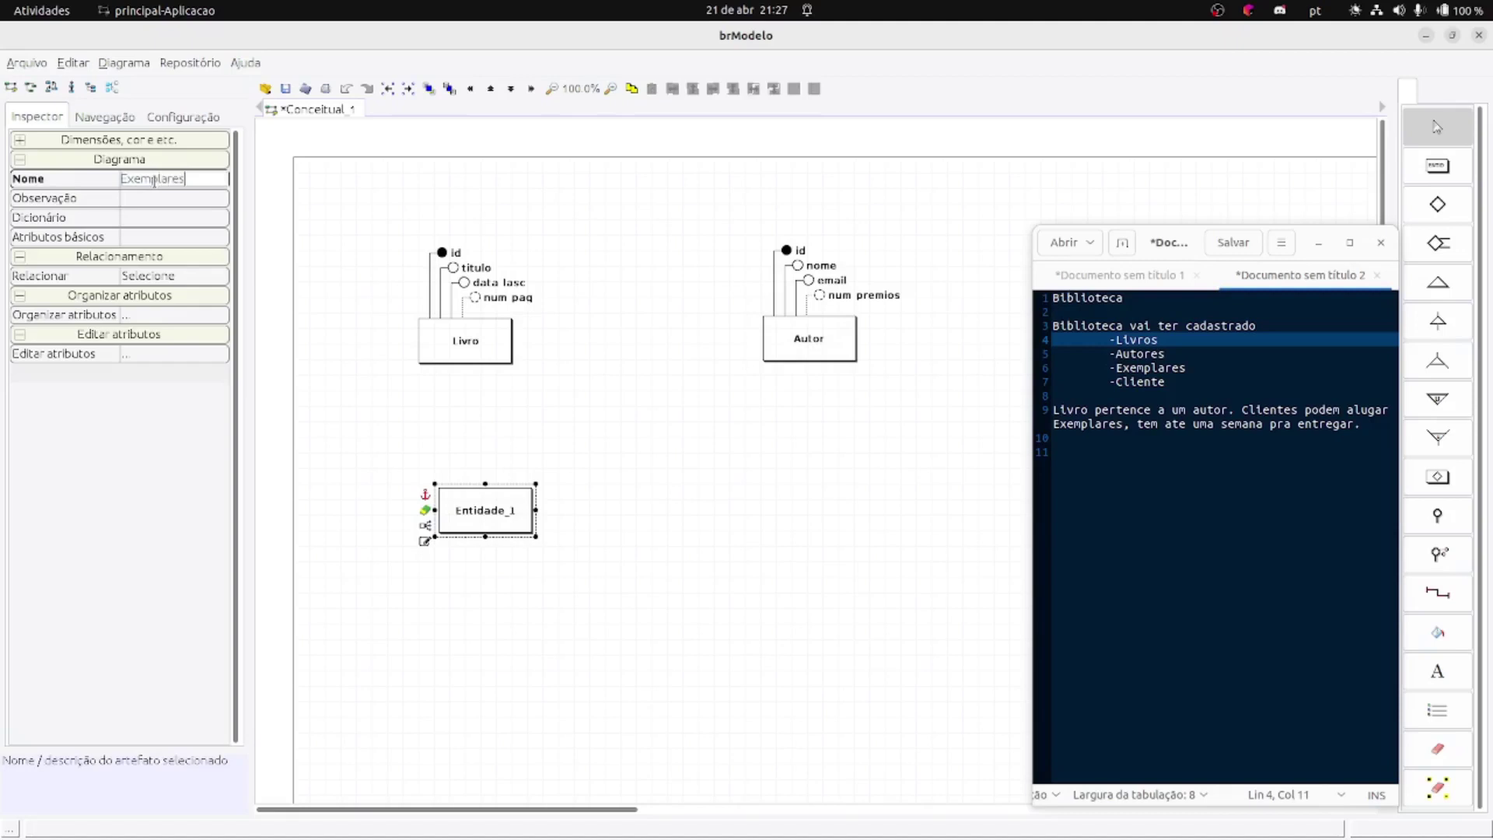
pyautogui.write('r')
pyautogui.press('Return')
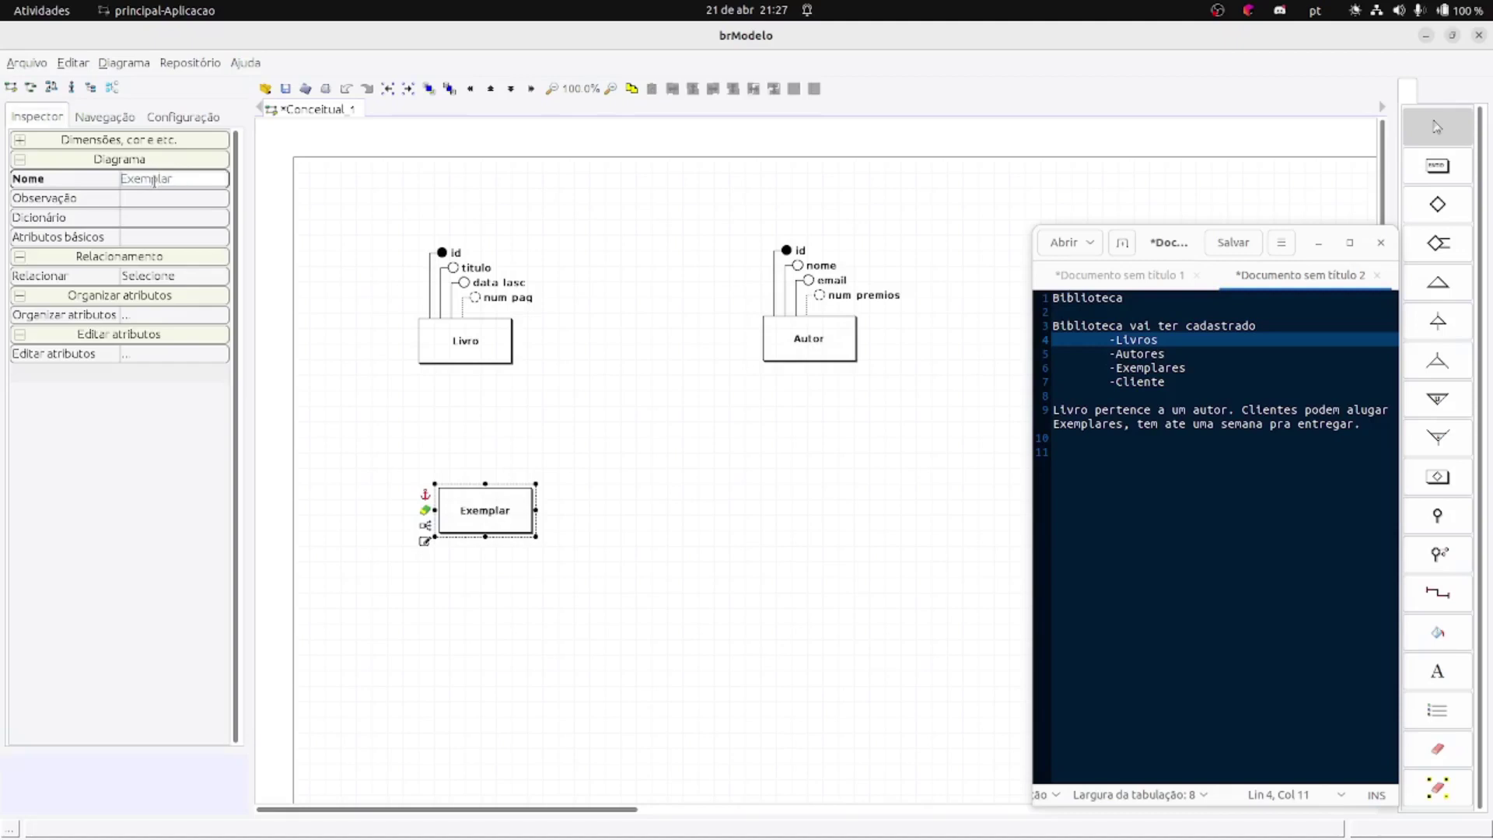
# - Add the attributes id, registro, data_registro and estado to the Exemplar entity as a series
pyautogui.click(425, 541)
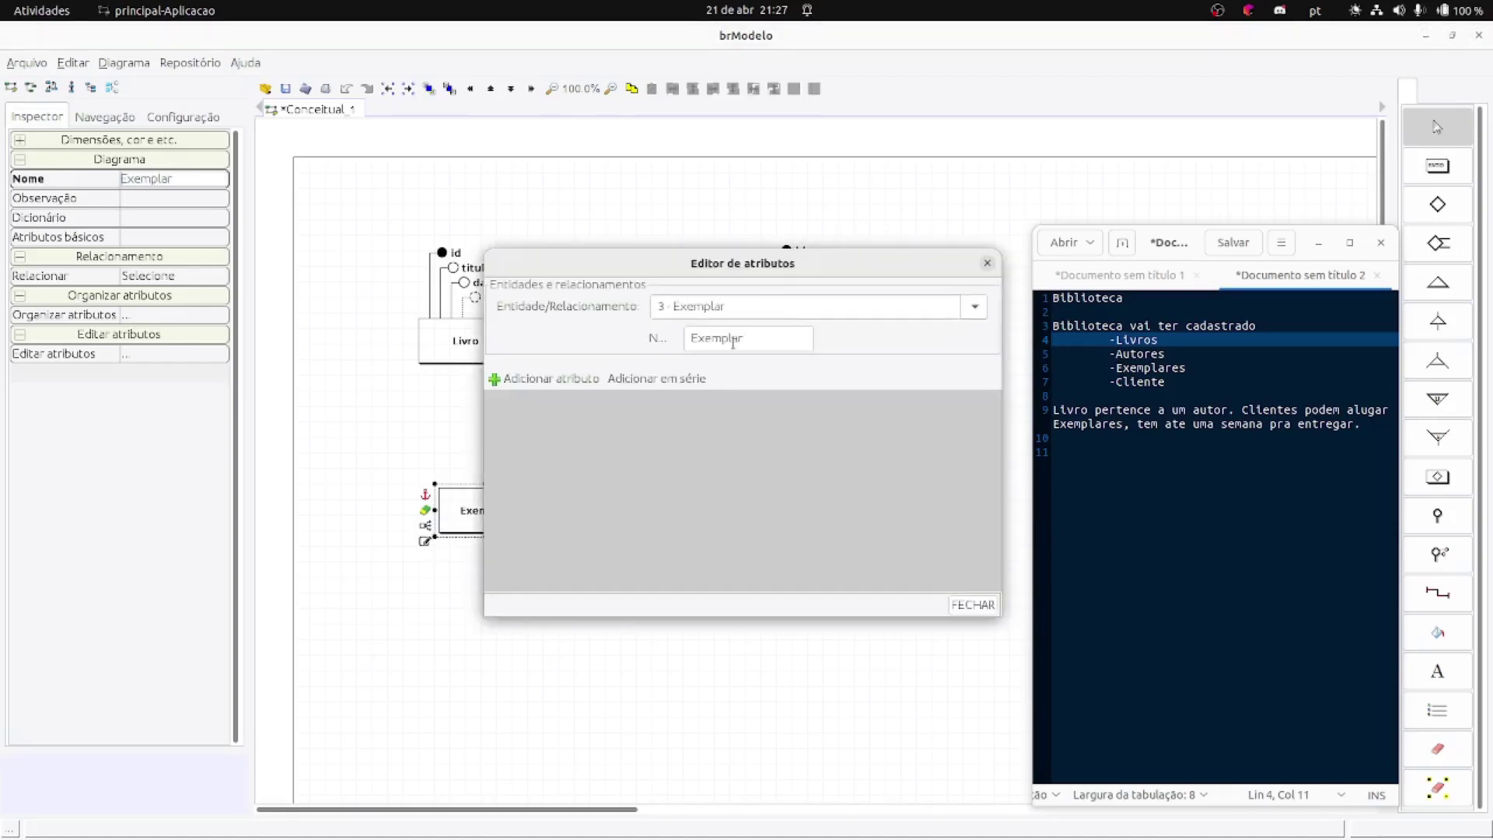
pyautogui.click(692, 378)
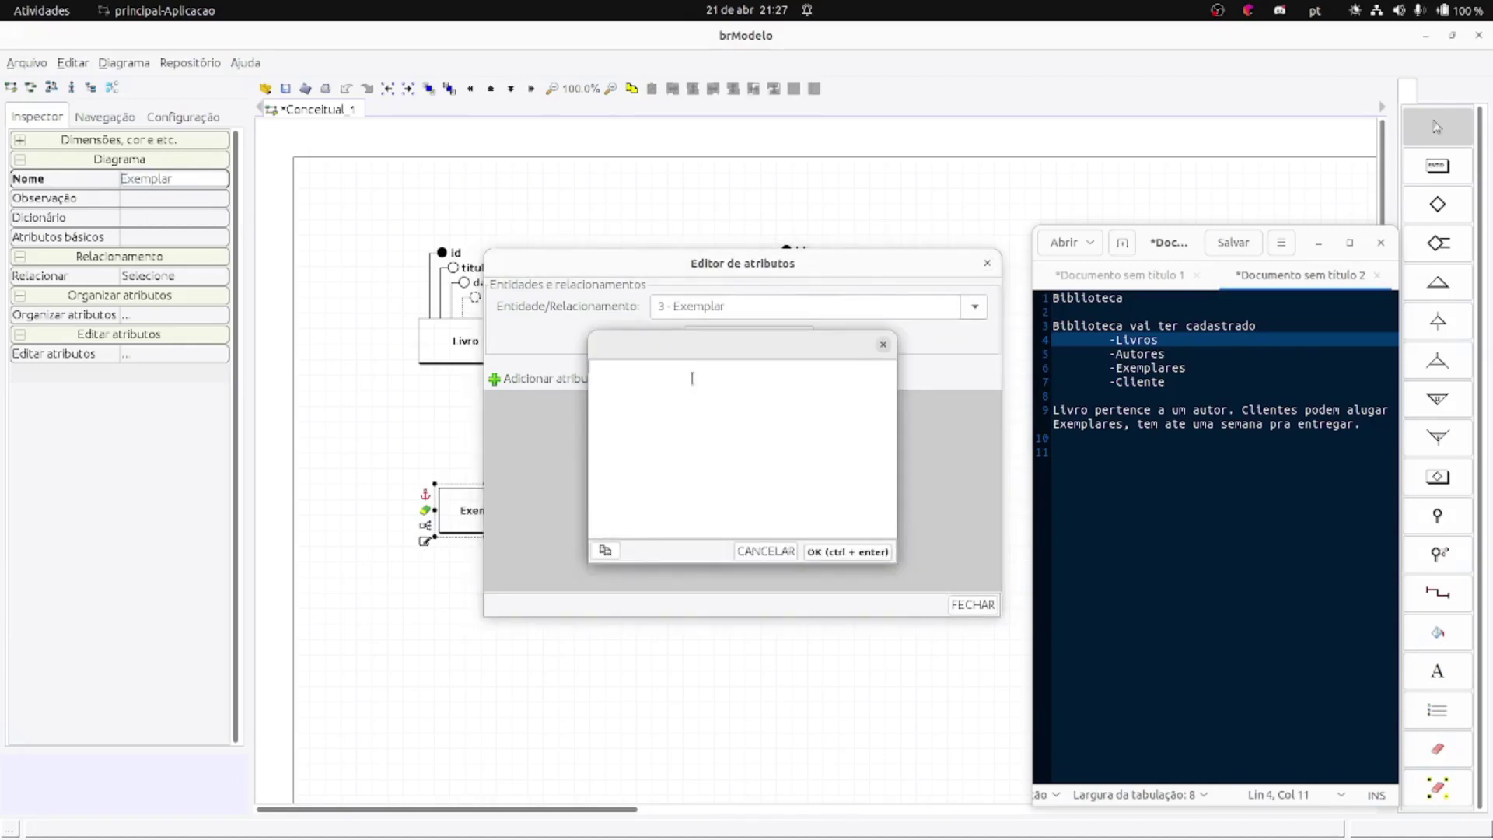
pyautogui.write('id')
pyautogui.moveTo(1360, 429); pyautogui.dragTo(1115, 387)
pyautogui.click(1115, 393)
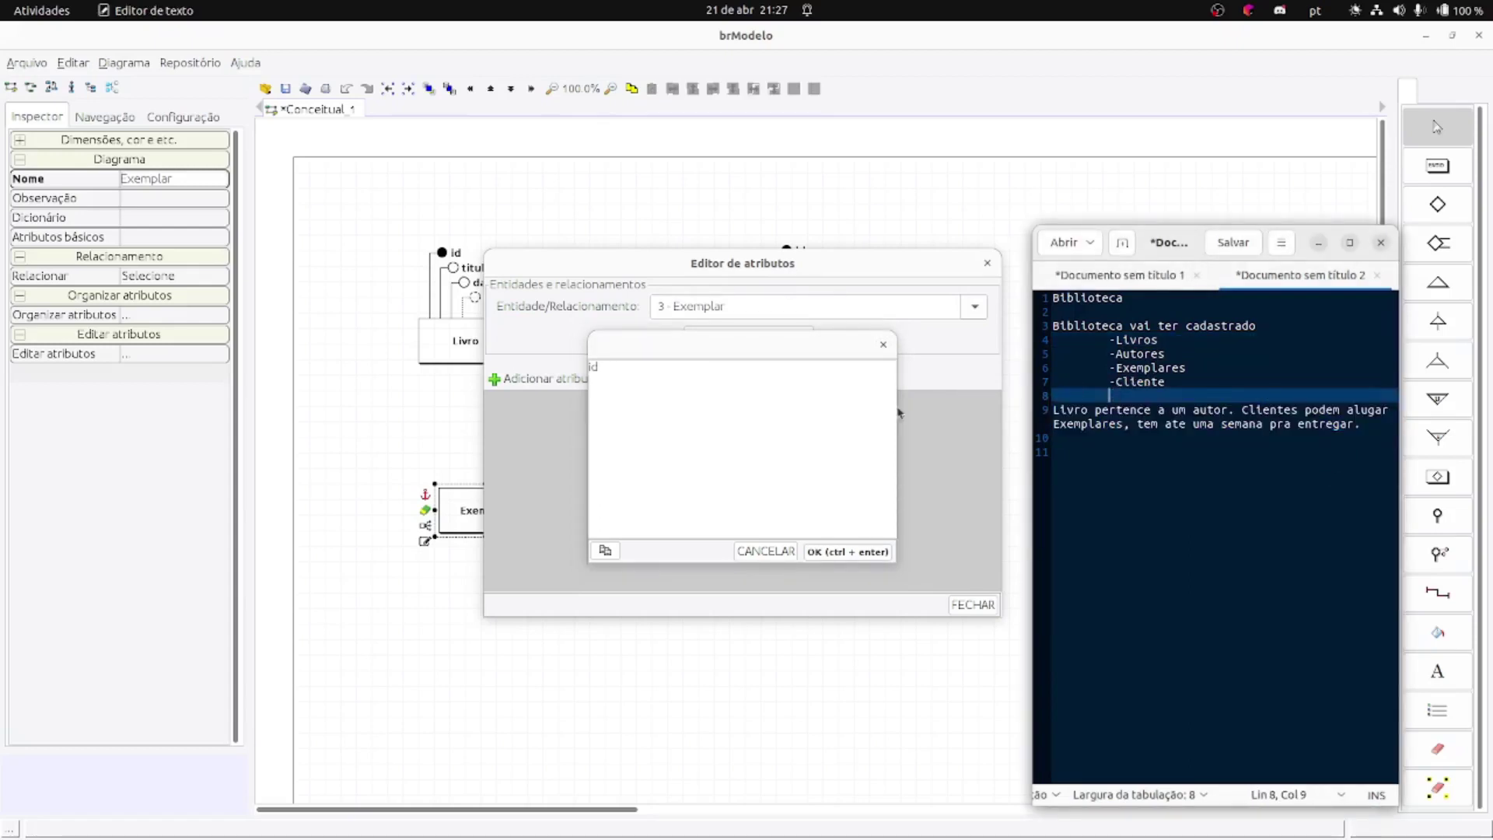
pyautogui.click(662, 411)
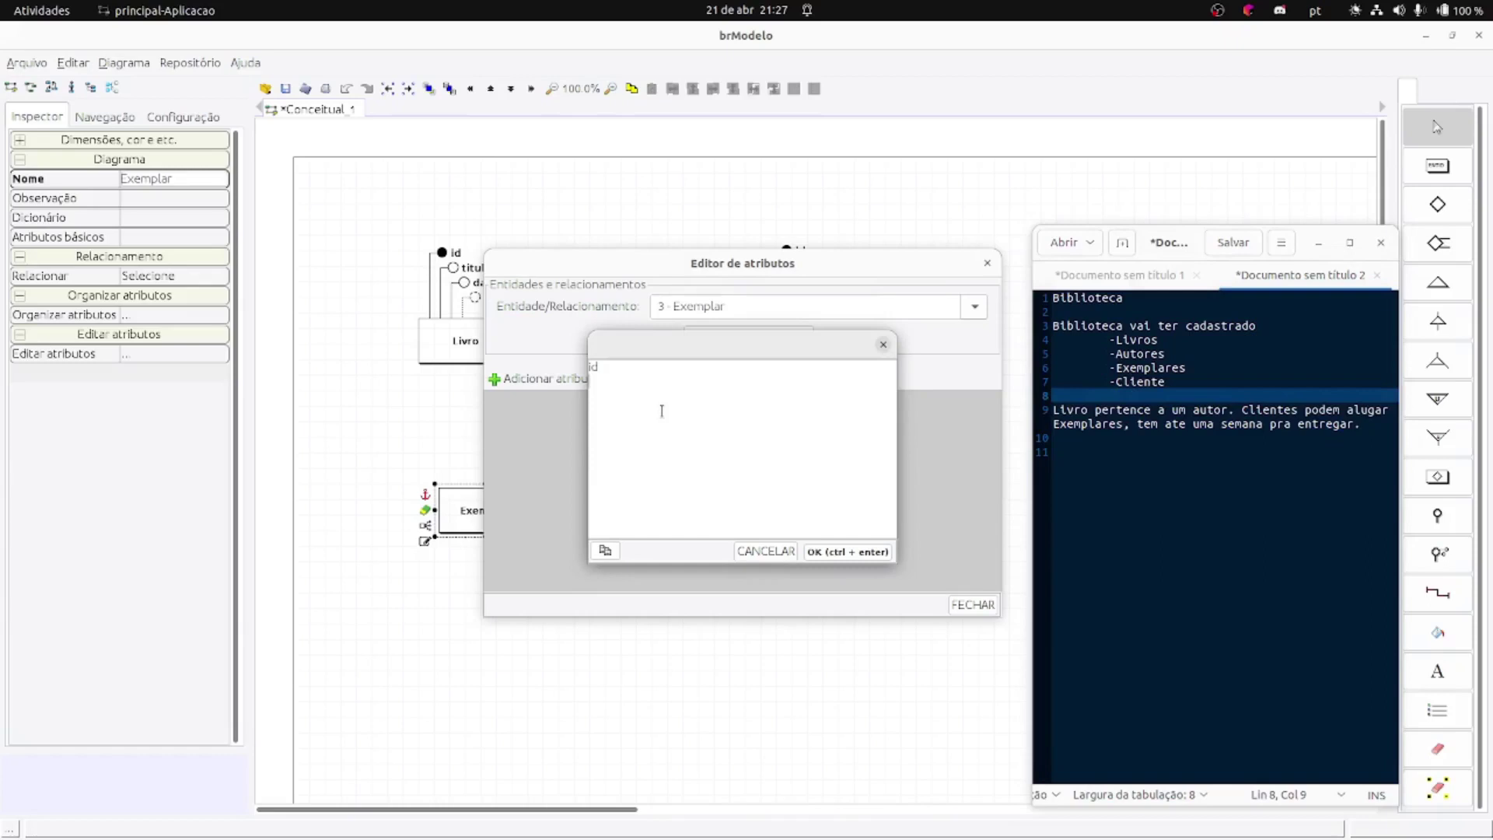
pyautogui.write('nomenome2023')
pyautogui.press('BackSpace')
pyautogui.press('BackSpace')
pyautogui.press('BackSpace')
pyautogui.press('BackSpace')
pyautogui.press('BackSpace')
pyautogui.press('BackSpace')
pyautogui.press('BackSpace')
pyautogui.press('BackSpace')
pyautogui.press('BackSpace')
pyautogui.press('BackSpace')
pyautogui.press('BackSpace')
pyautogui.press('BackSpace')
pyautogui.write('registro')
pyautogui.write('data_re')
pyautogui.press('BackSpace')
pyautogui.press('BackSpace')
pyautogui.write('registro')
pyautogui.write('estado')
pyautogui.hotkey('shift', 'Left')
pyautogui.hotkey('shift', 'Left')
pyautogui.hotkey('shift', 'Left')
pyautogui.hotkey('shift', 'Left')
pyautogui.hotkey('shift', 'Left')
pyautogui.hotkey('shift', 'Left')
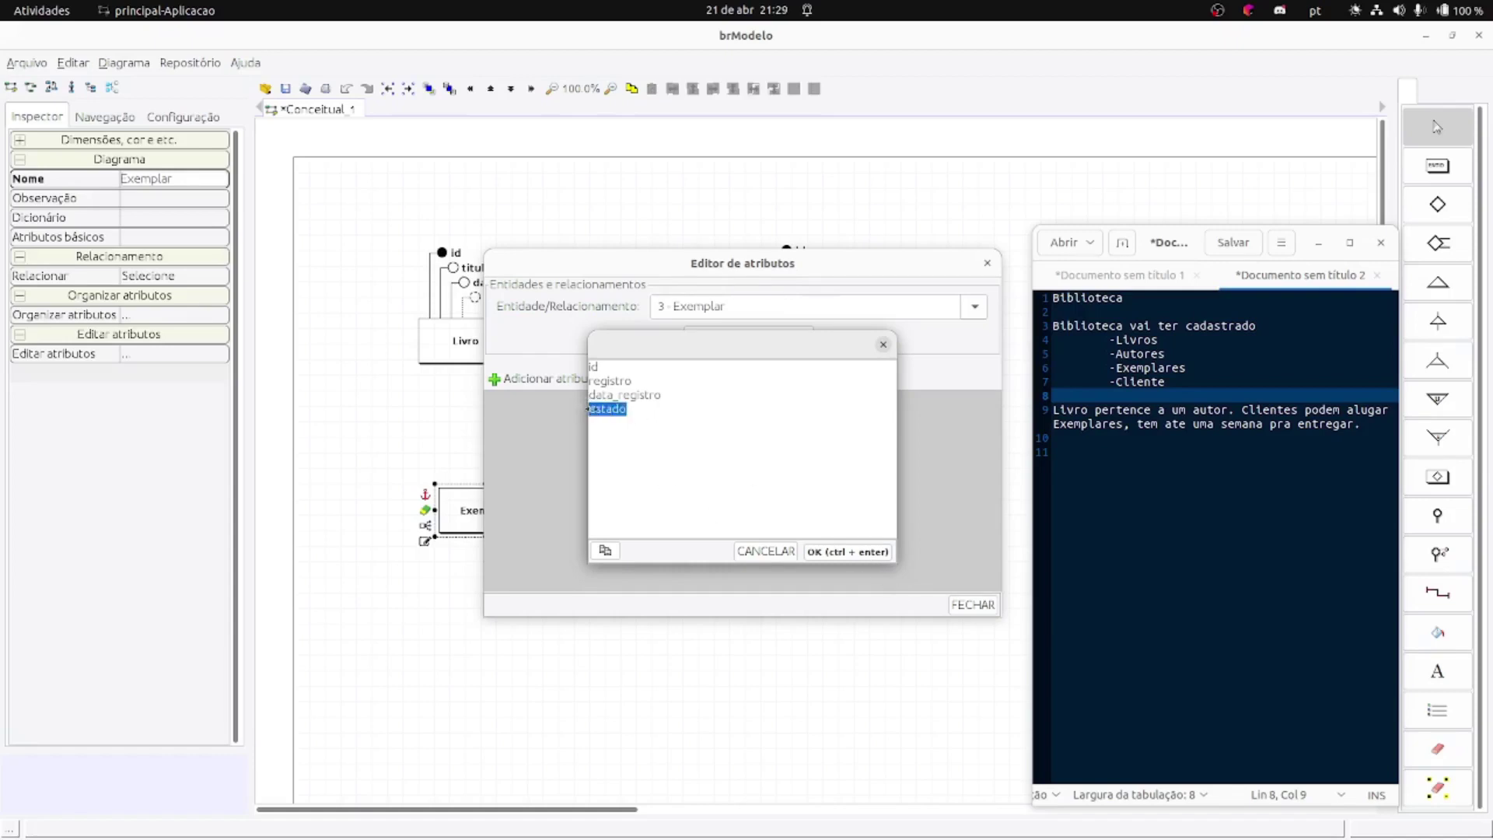
pyautogui.click(635, 413)
pyautogui.click(840, 554)
pyautogui.click(992, 604)
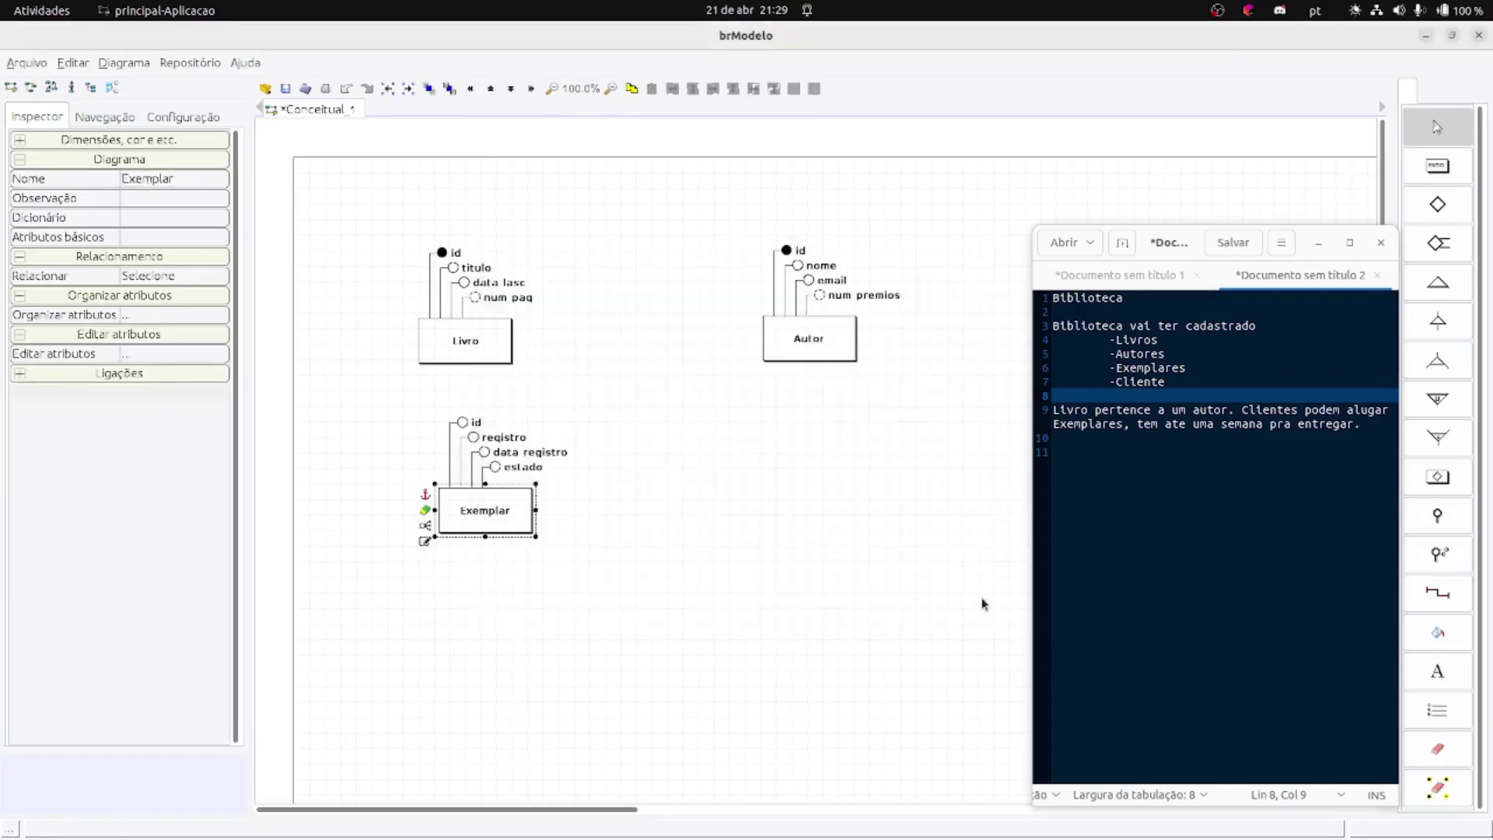
# - Mark Exemplar's id and registro attributes as identifiers by setting Identificador to Sim for each
pyautogui.click(741, 554)
pyautogui.click(473, 427)
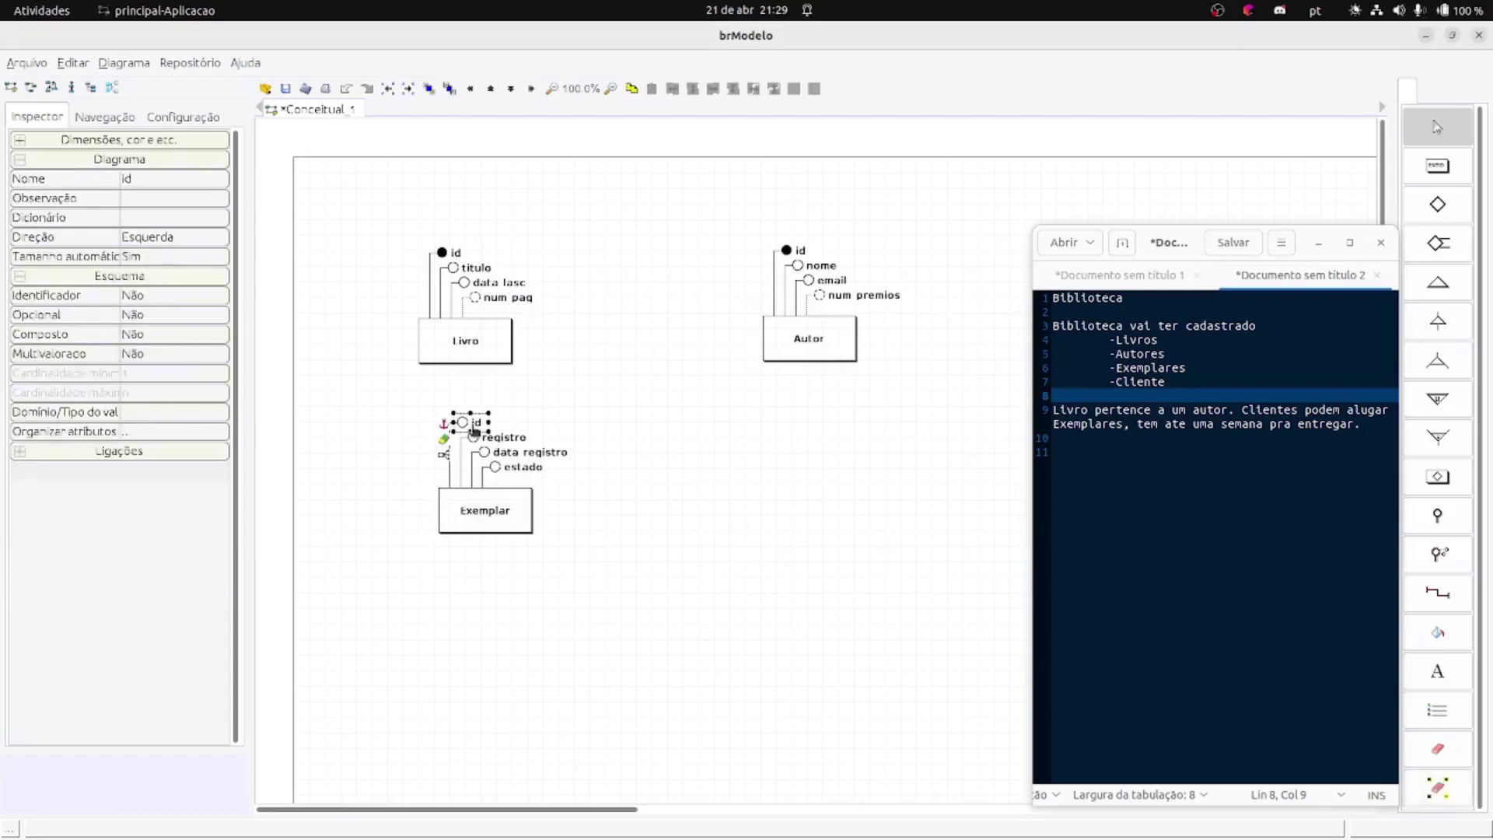
pyautogui.click(139, 296)
pyautogui.click(138, 297)
pyautogui.click(472, 440)
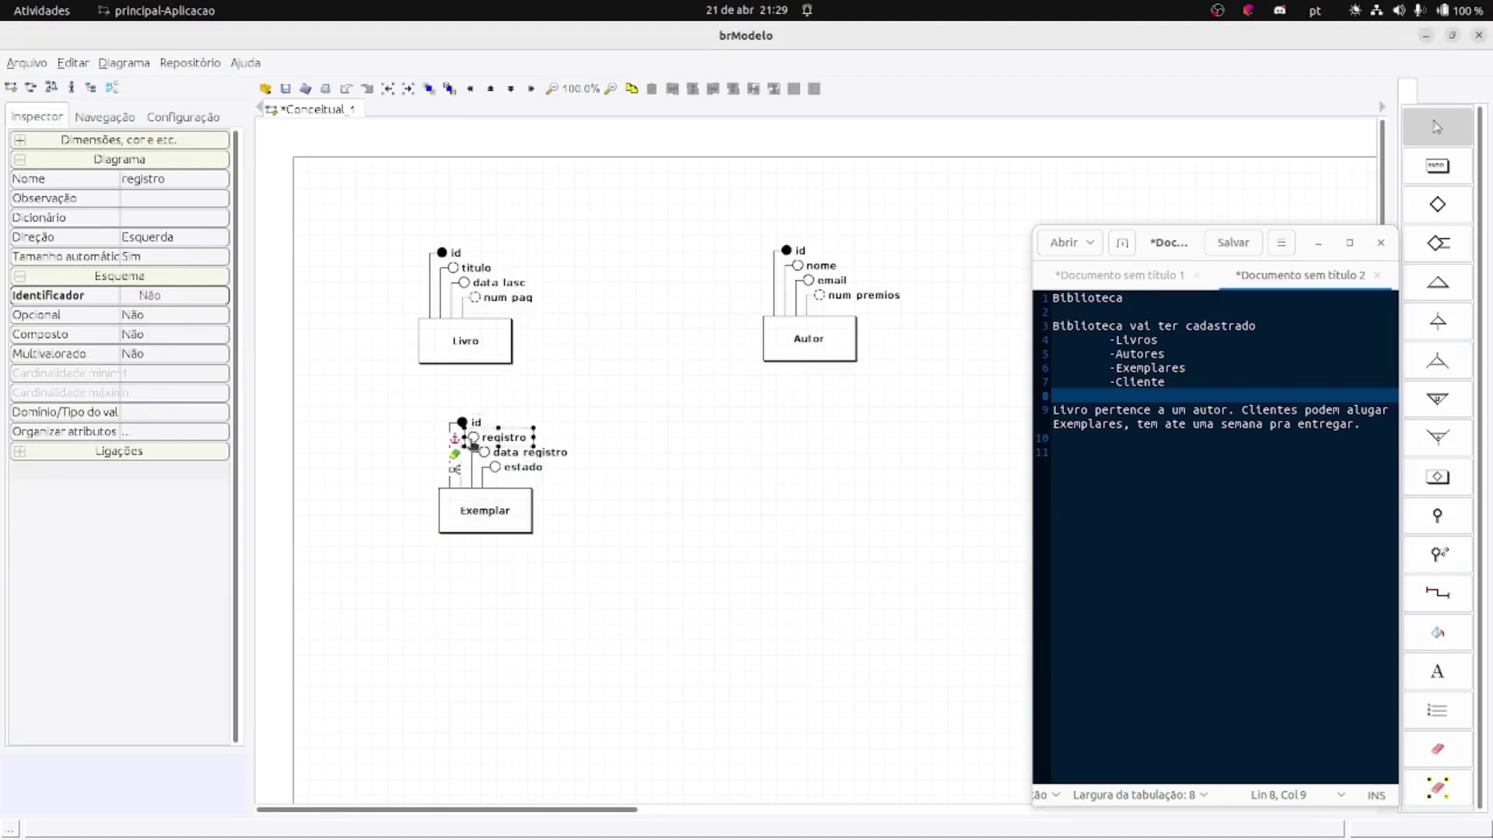
pyautogui.click(132, 296)
pyautogui.click(560, 342)
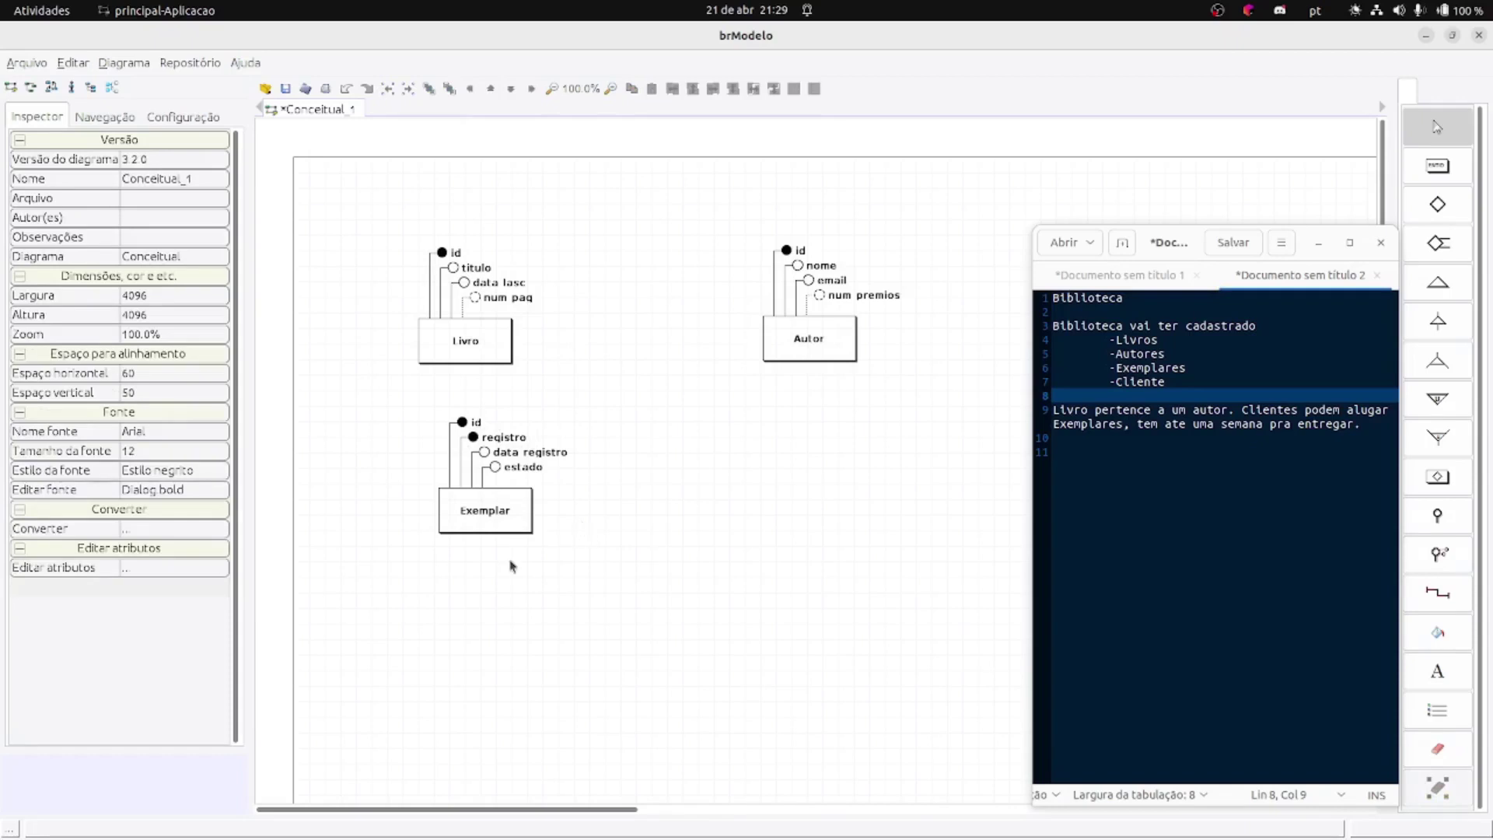
pyautogui.moveTo(400, 415); pyautogui.dragTo(566, 549)
pyautogui.click(580, 550)
# - Create an entity below Autor, roughly level with Exemplar, and name it Cliente
pyautogui.click(1429, 169)
pyautogui.click(783, 490)
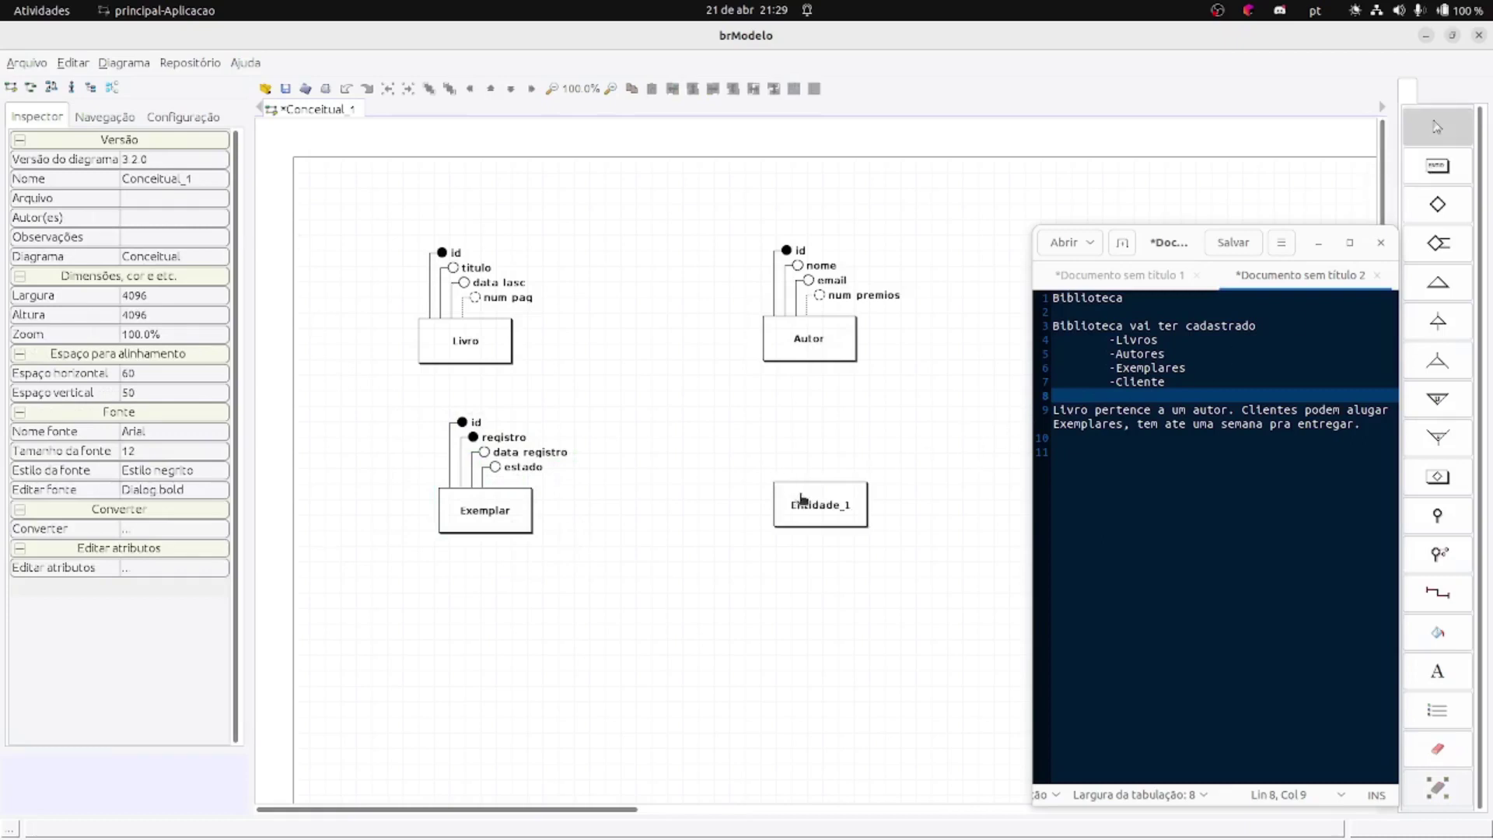
pyautogui.click(183, 180)
pyautogui.write('Cl')
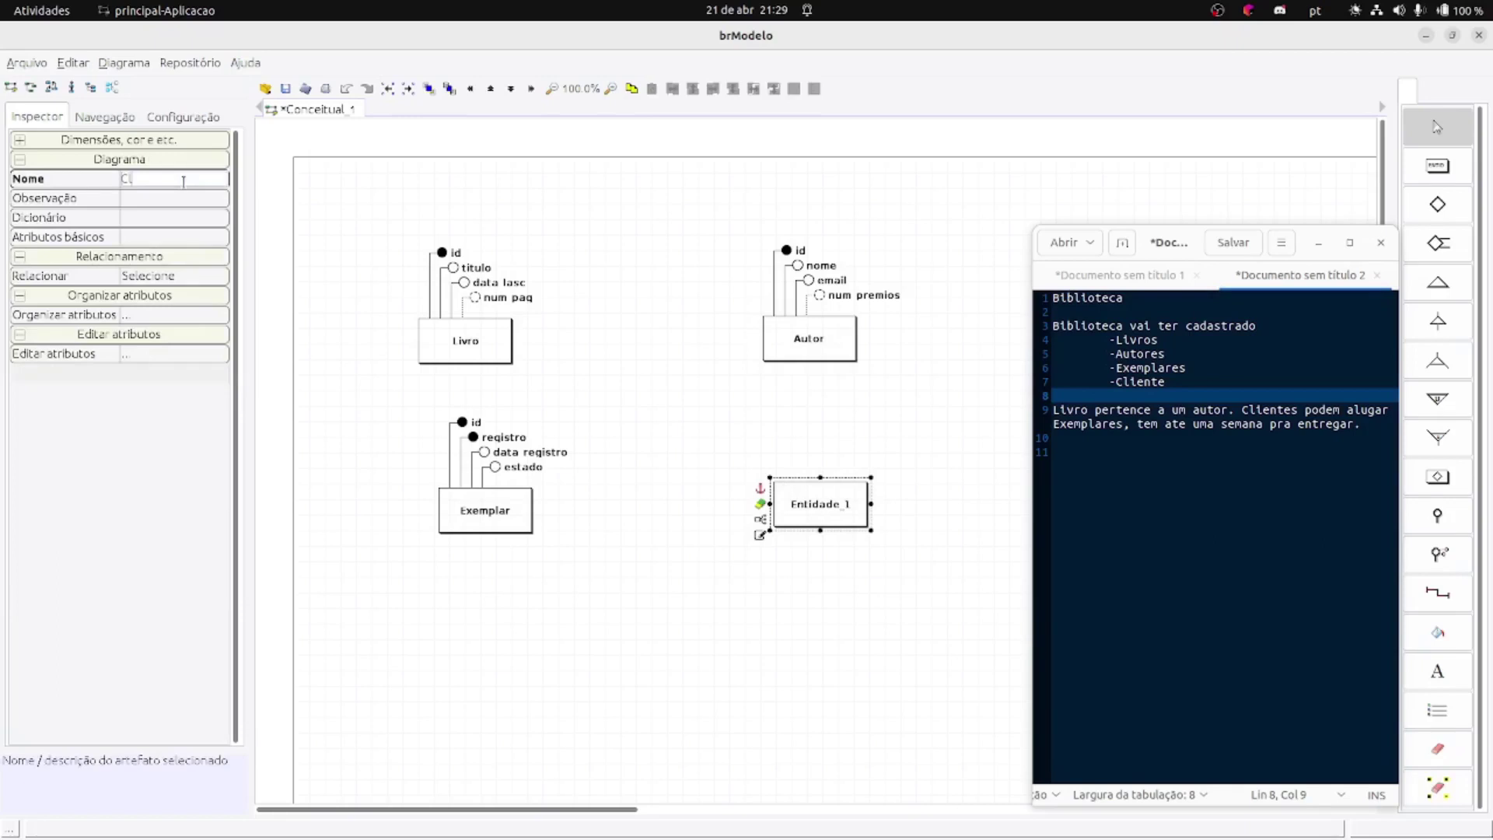
pyautogui.write('iente')
pyautogui.press('Return')
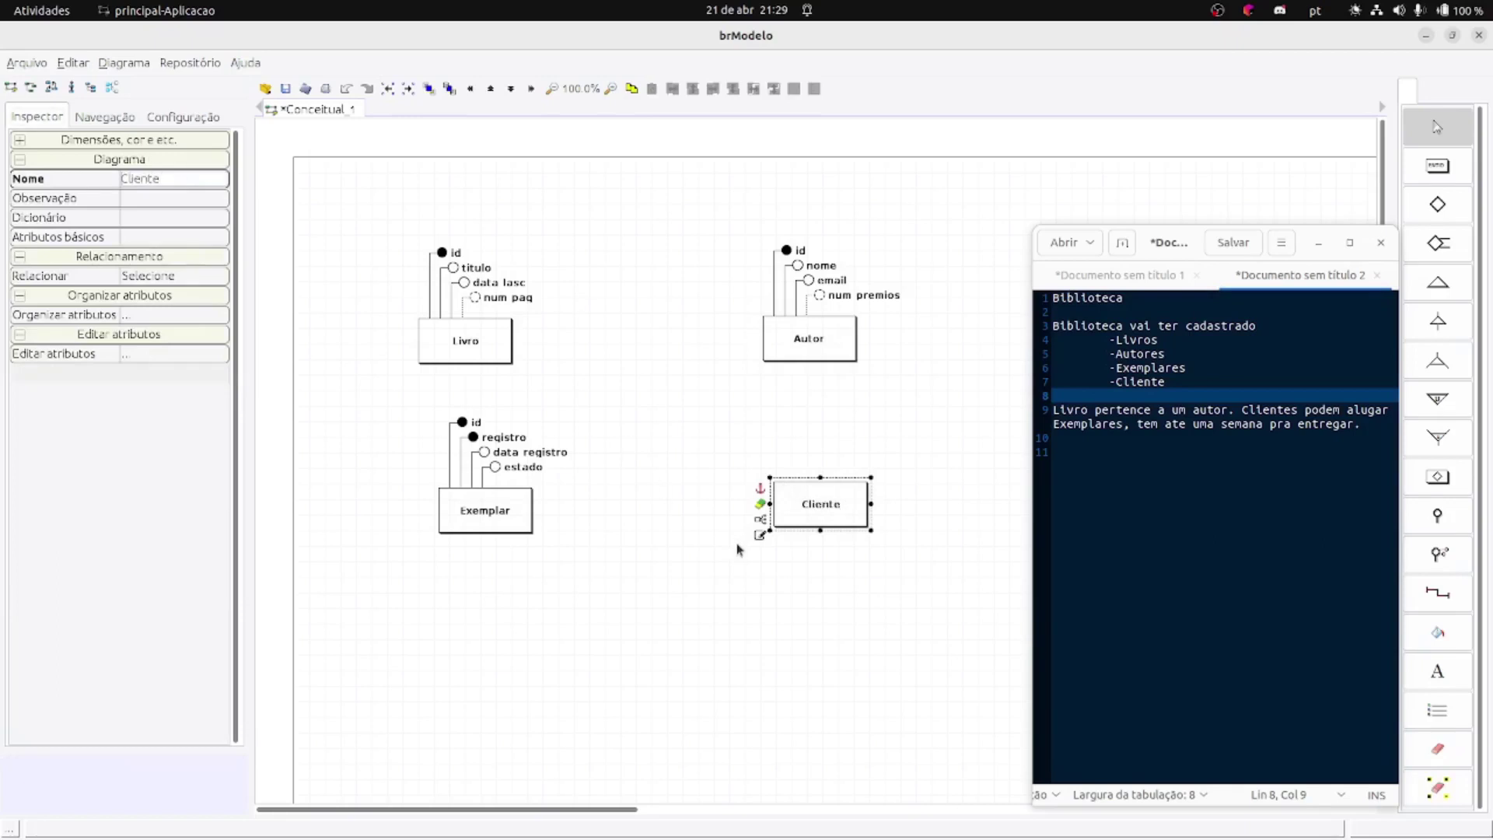
# - Add the attributes id, nome, cpf, telefone and endereco to the Cliente entity as a series
pyautogui.click(759, 535)
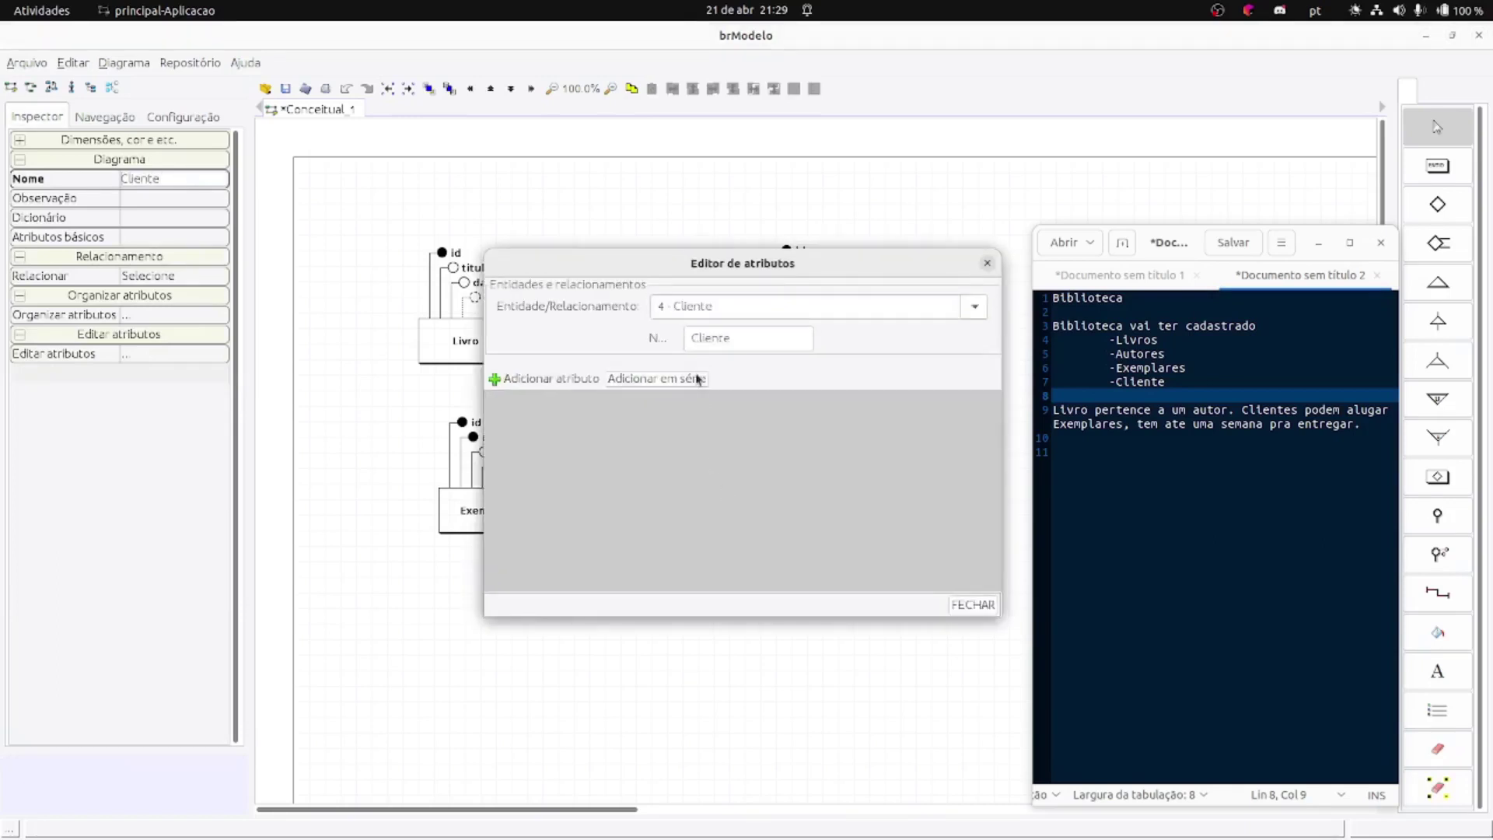
pyautogui.click(691, 381)
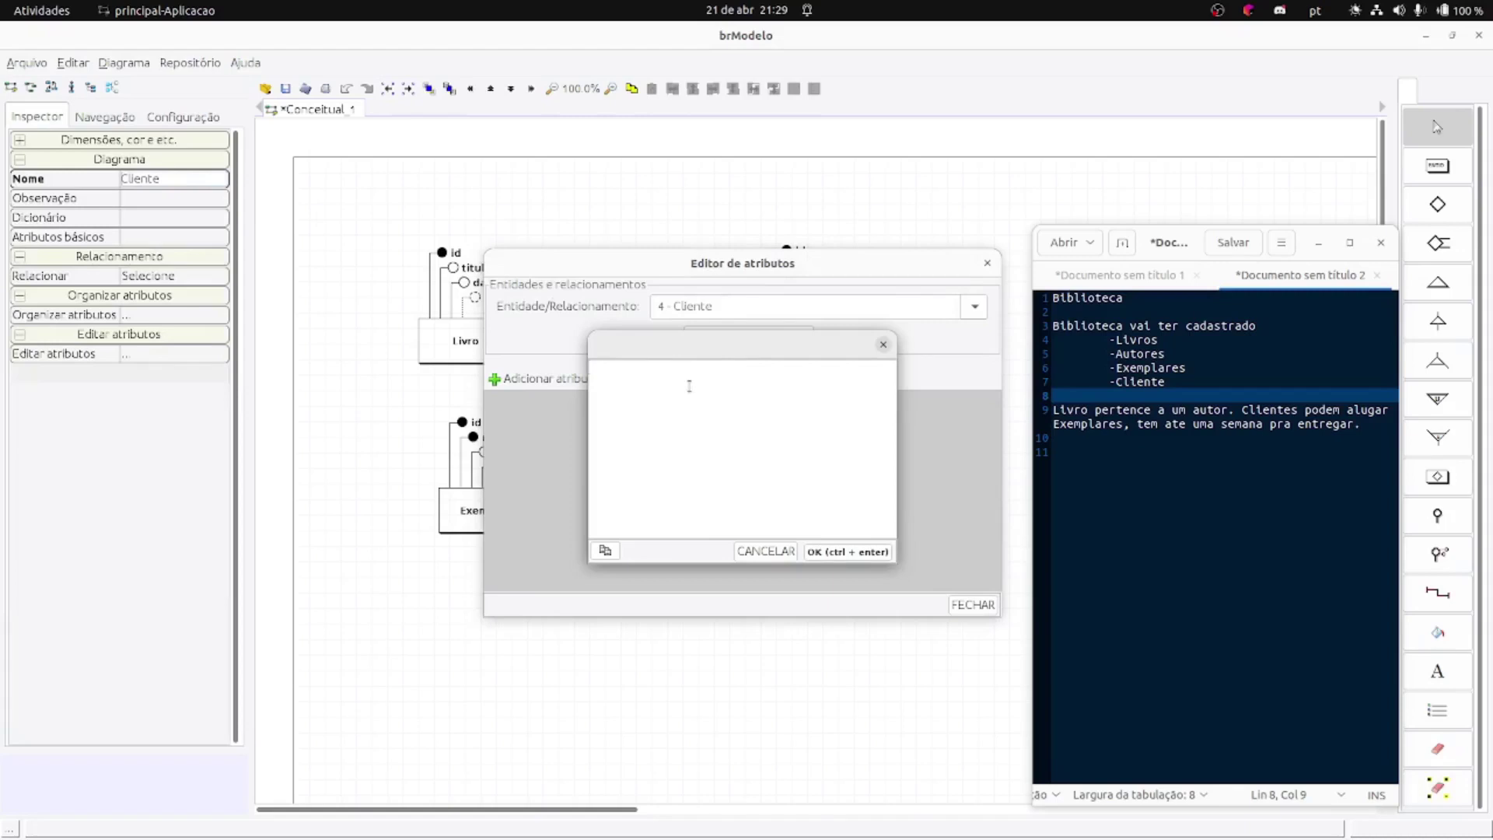
pyautogui.write('id')
pyautogui.press('Return')
pyautogui.write('nome')
pyautogui.press('Return')
pyautogui.write('cpf')
pyautogui.press('Return')
pyautogui.write('telefone')
pyautogui.press('Return')
pyautogui.write('endre')
pyautogui.press('BackSpace')
pyautogui.write('ereco')
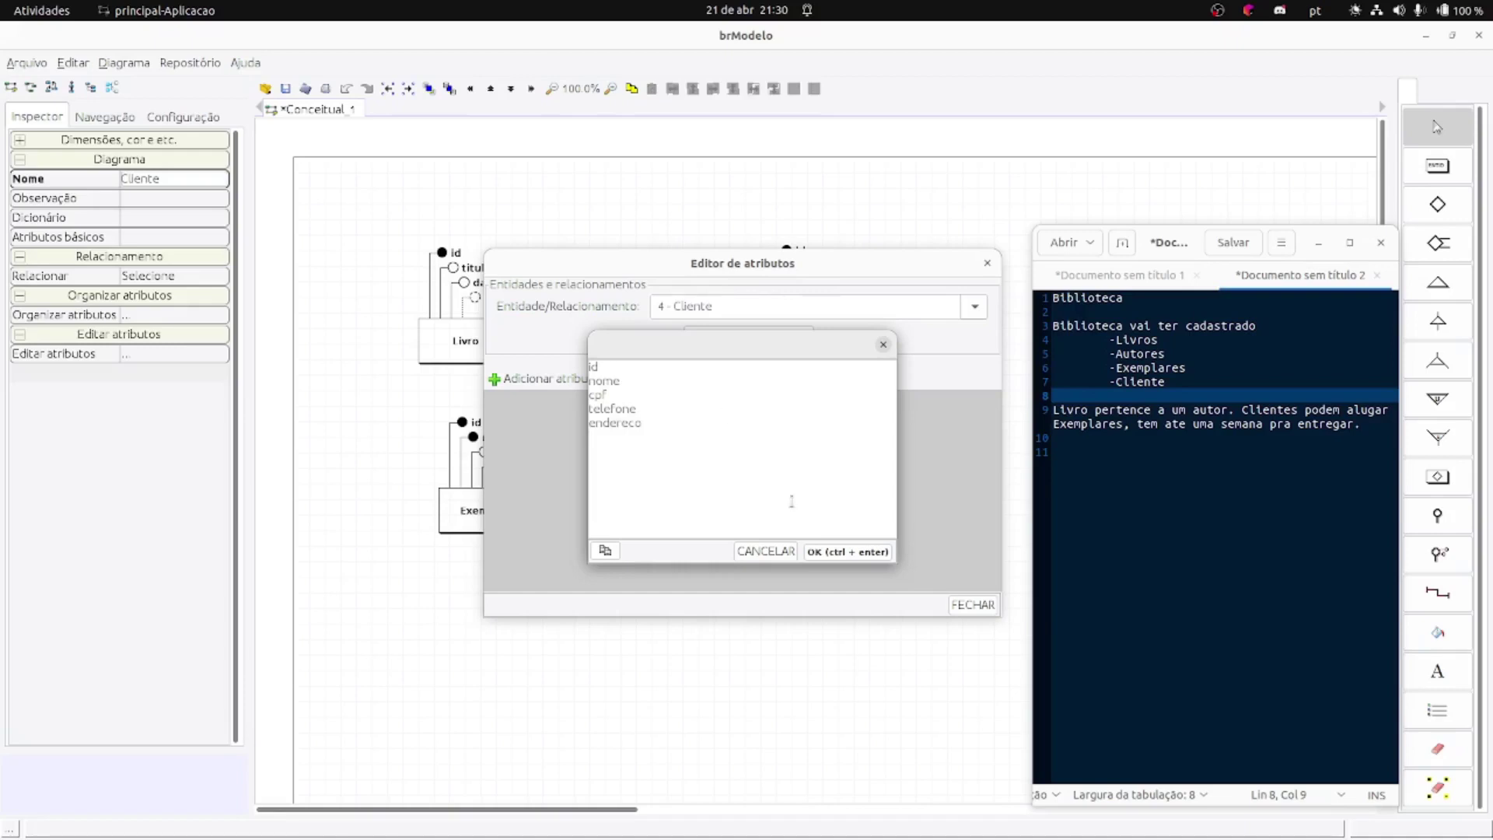
pyautogui.click(848, 552)
pyautogui.click(972, 605)
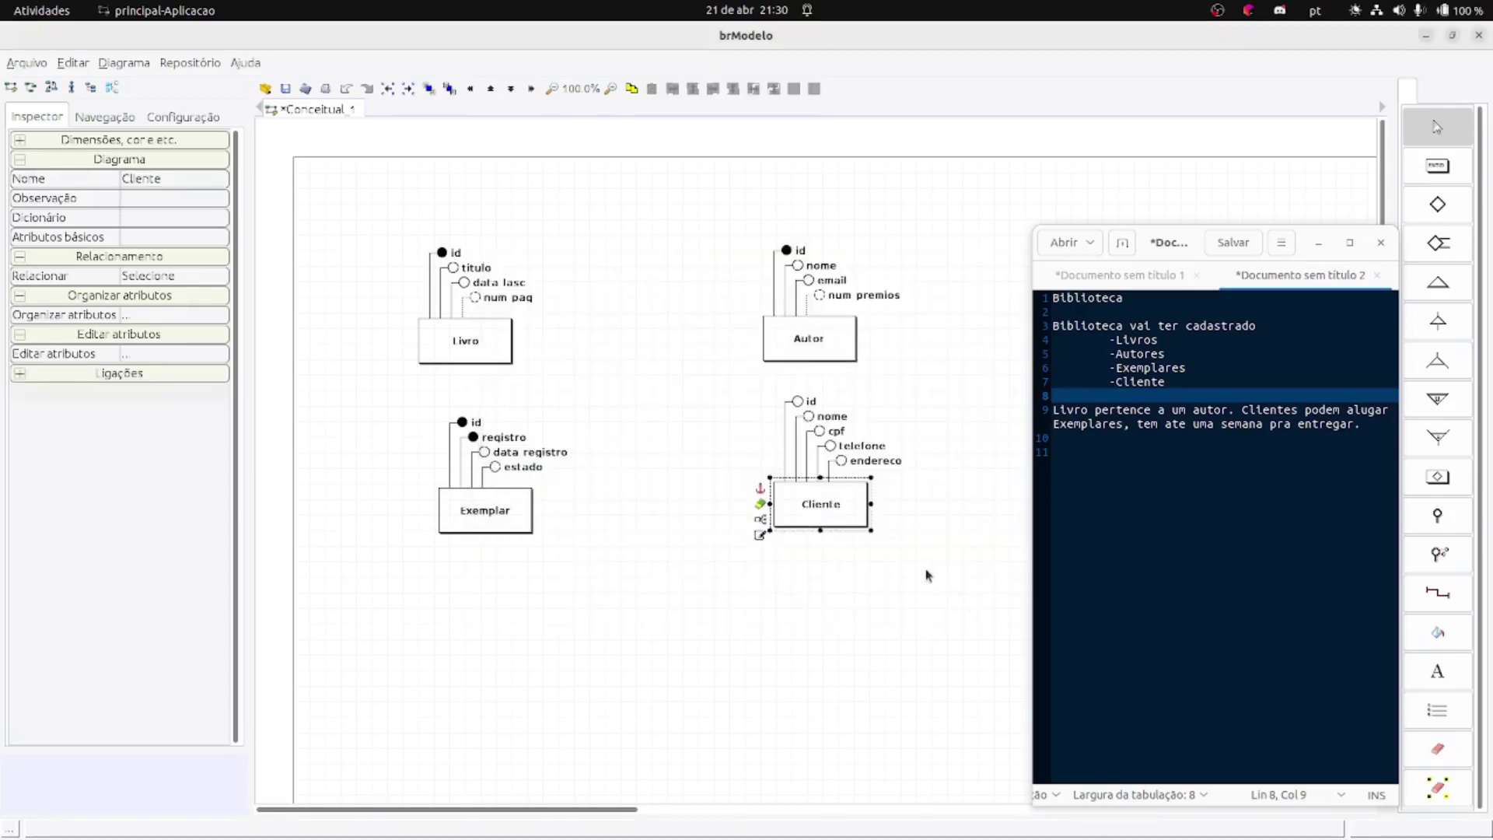
# - Mark Cliente's id and cpf attributes as identifiers by setting Identificador to Sim for each
pyautogui.click(816, 400)
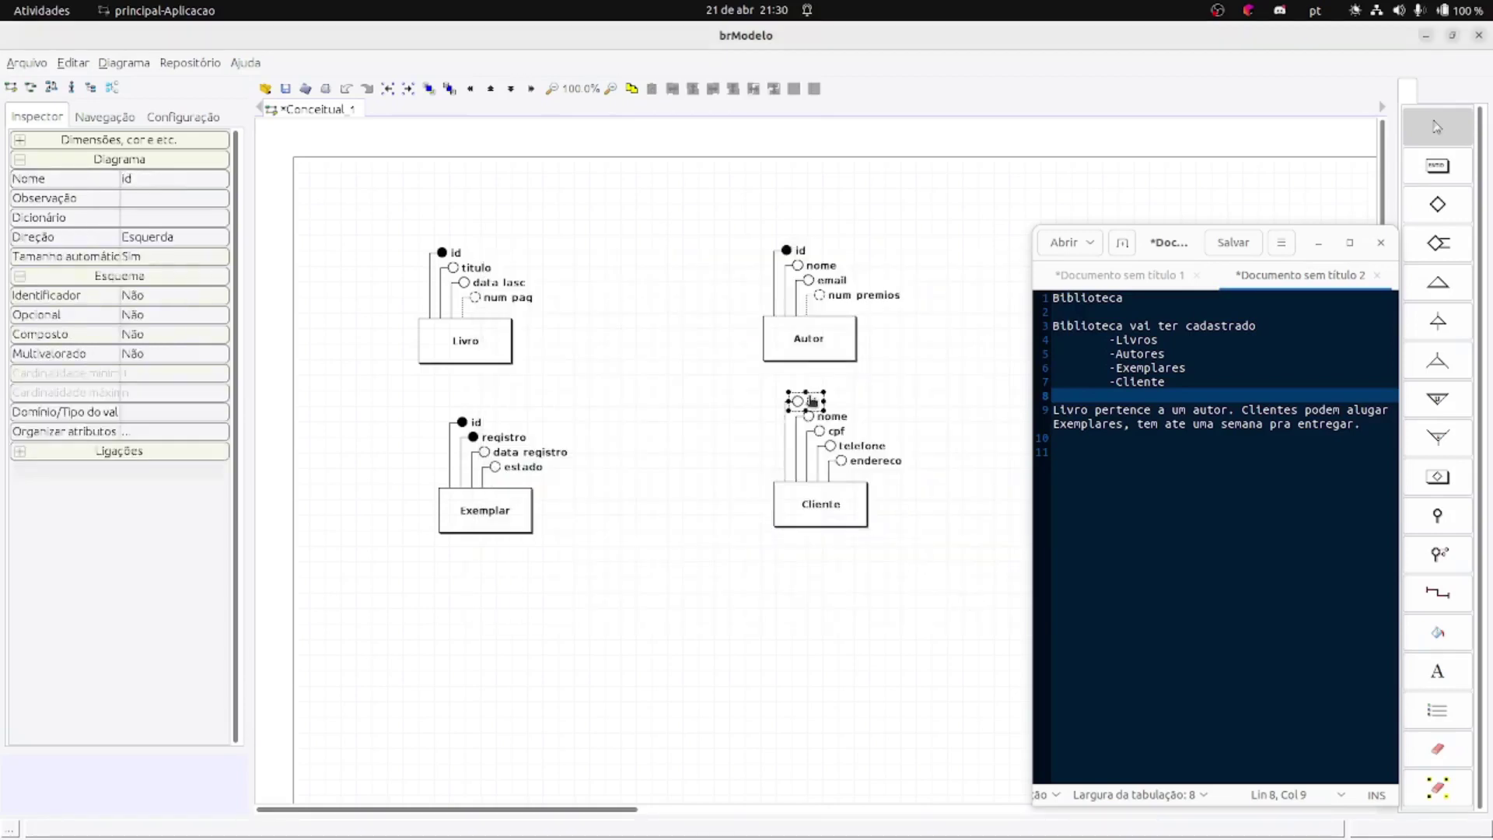
pyautogui.click(129, 297)
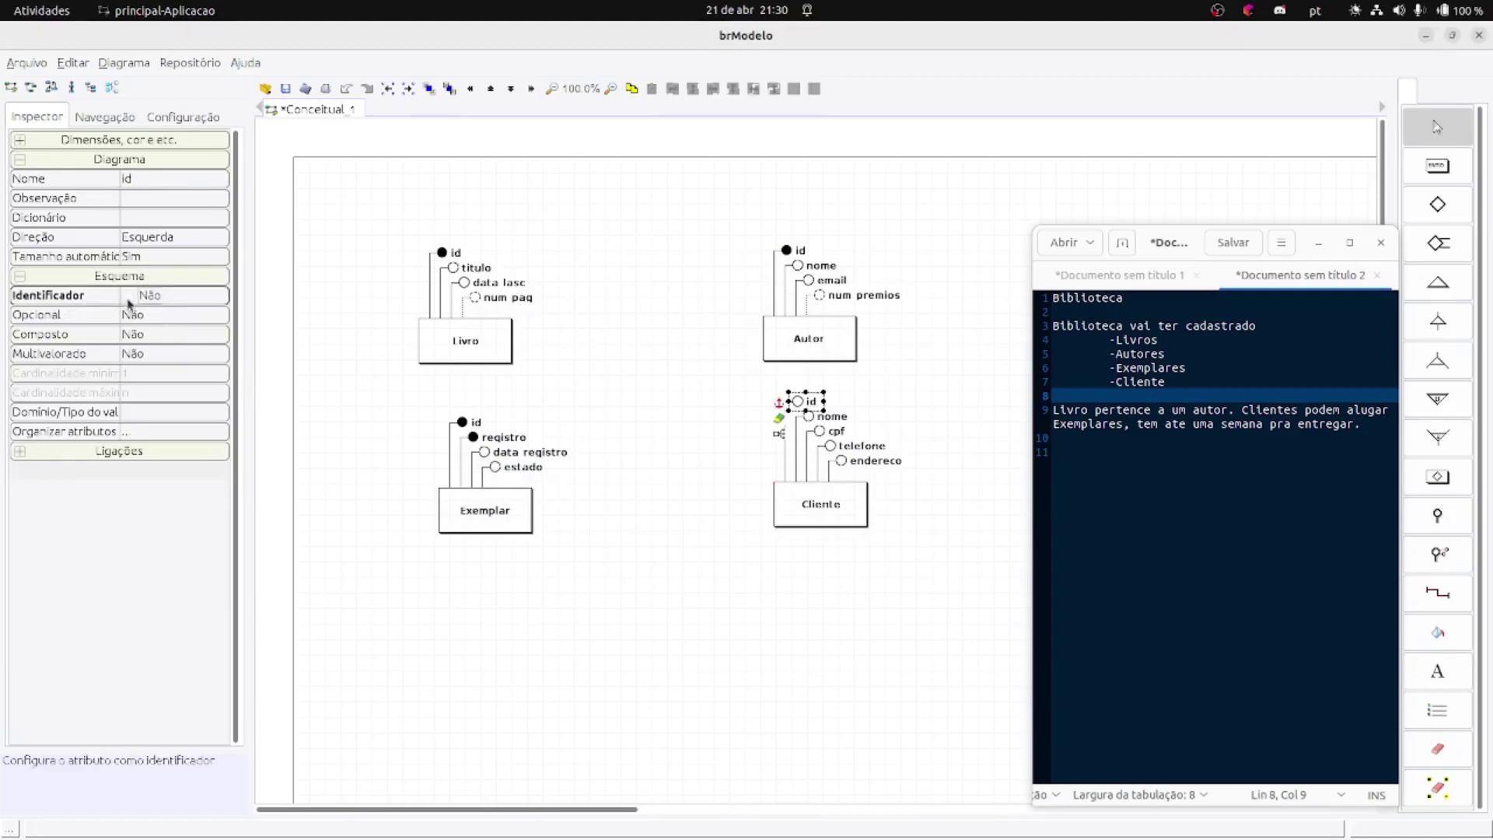
pyautogui.click(816, 432)
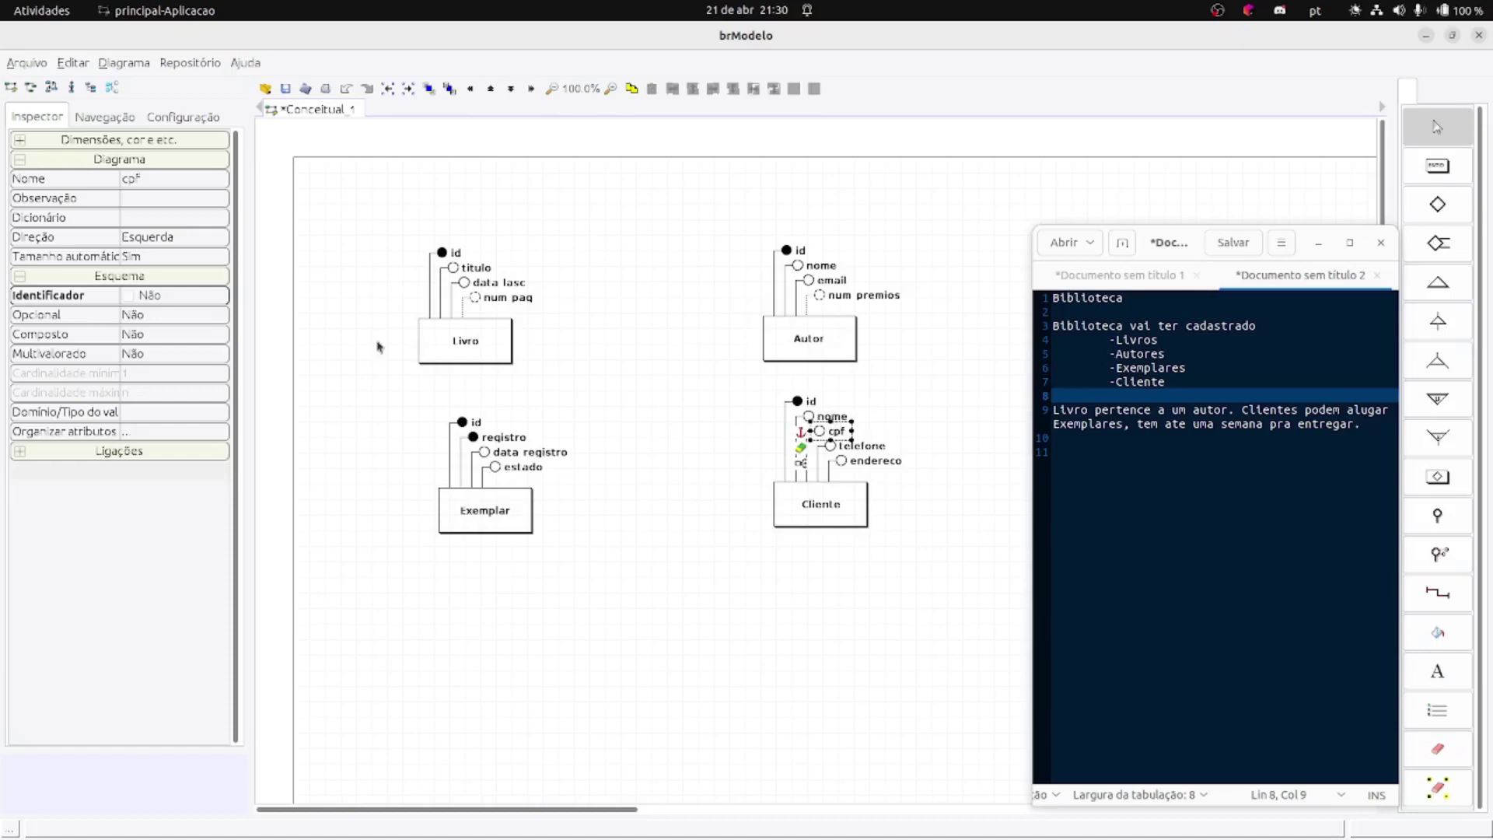
pyautogui.click(129, 296)
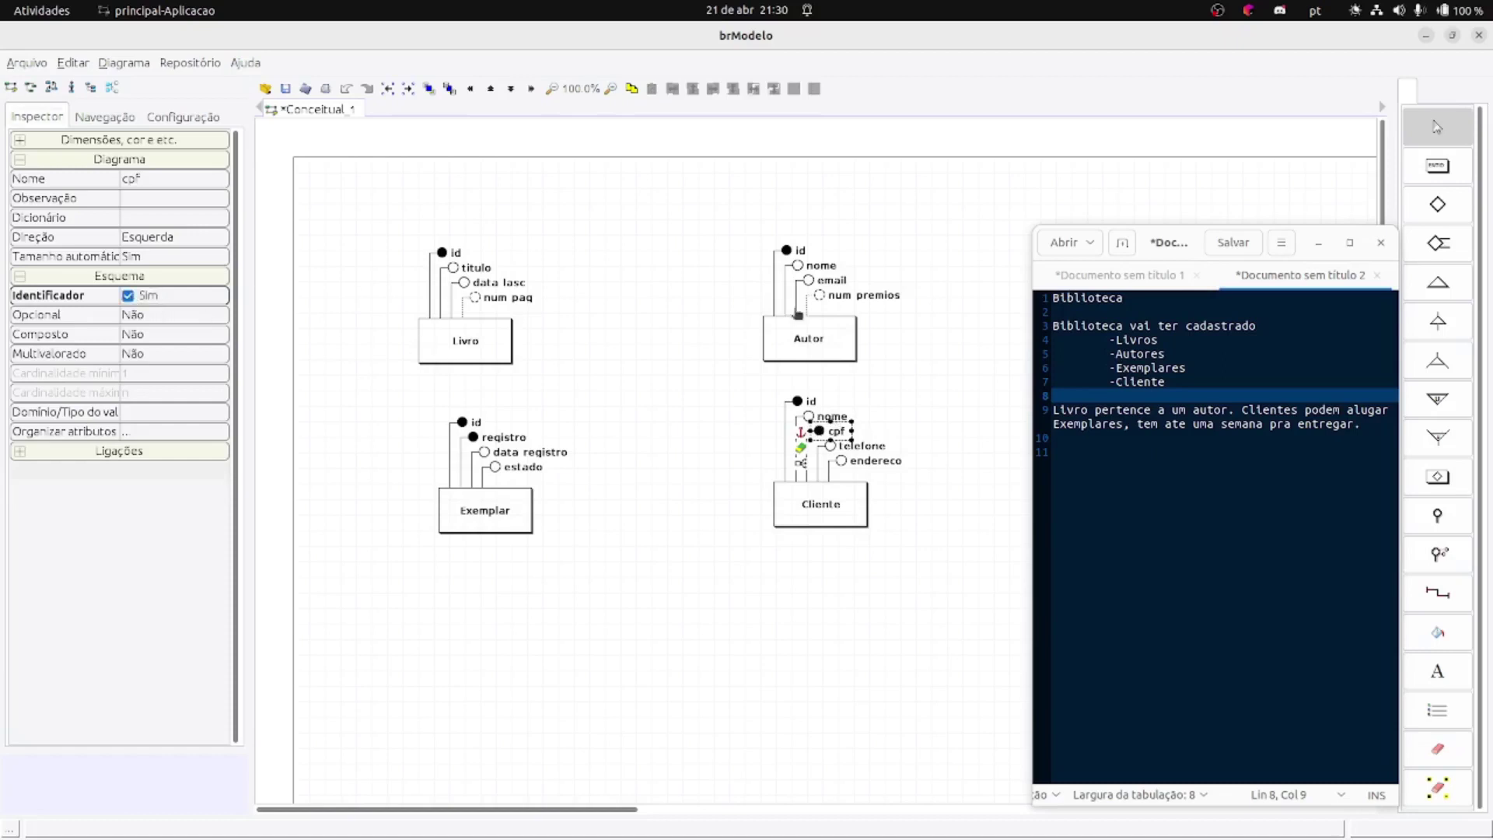
pyautogui.click(914, 345)
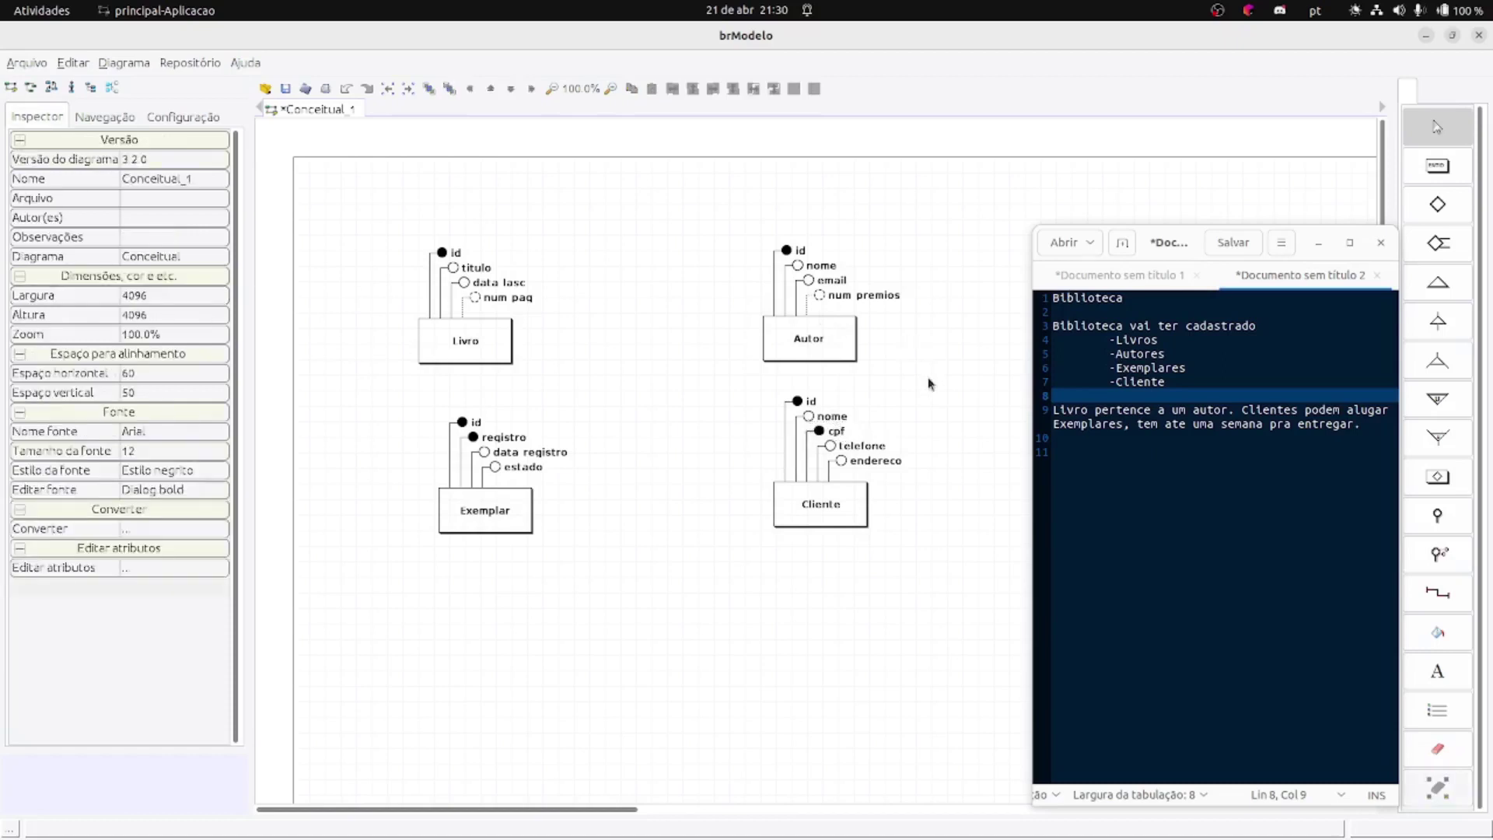
# - Make Cliente's telefone attribute multivalued by setting its Multivalorado property to Sim, and leave that attribute selected
pyautogui.click(851, 450)
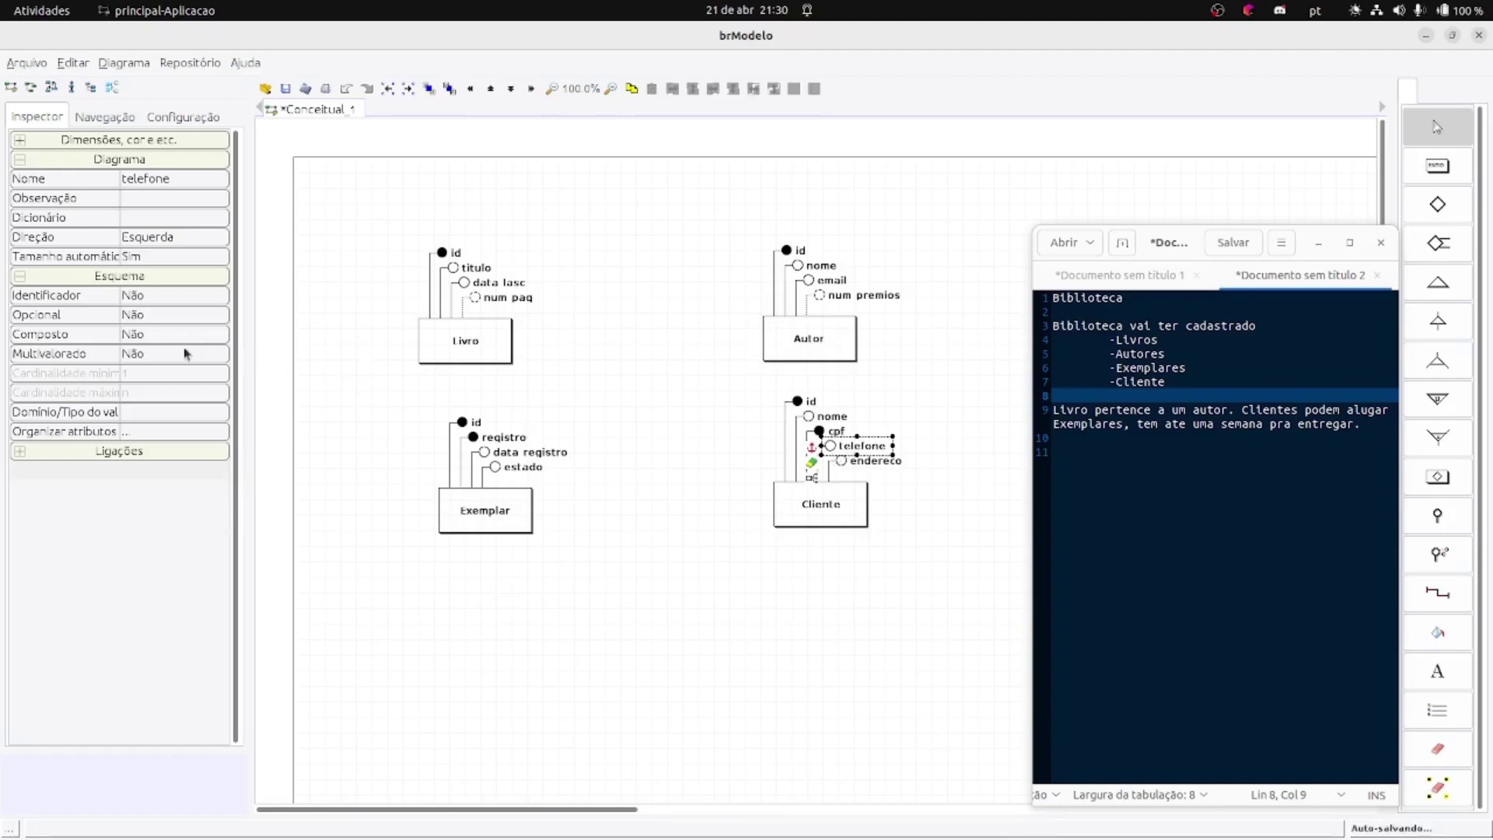
pyautogui.click(138, 357)
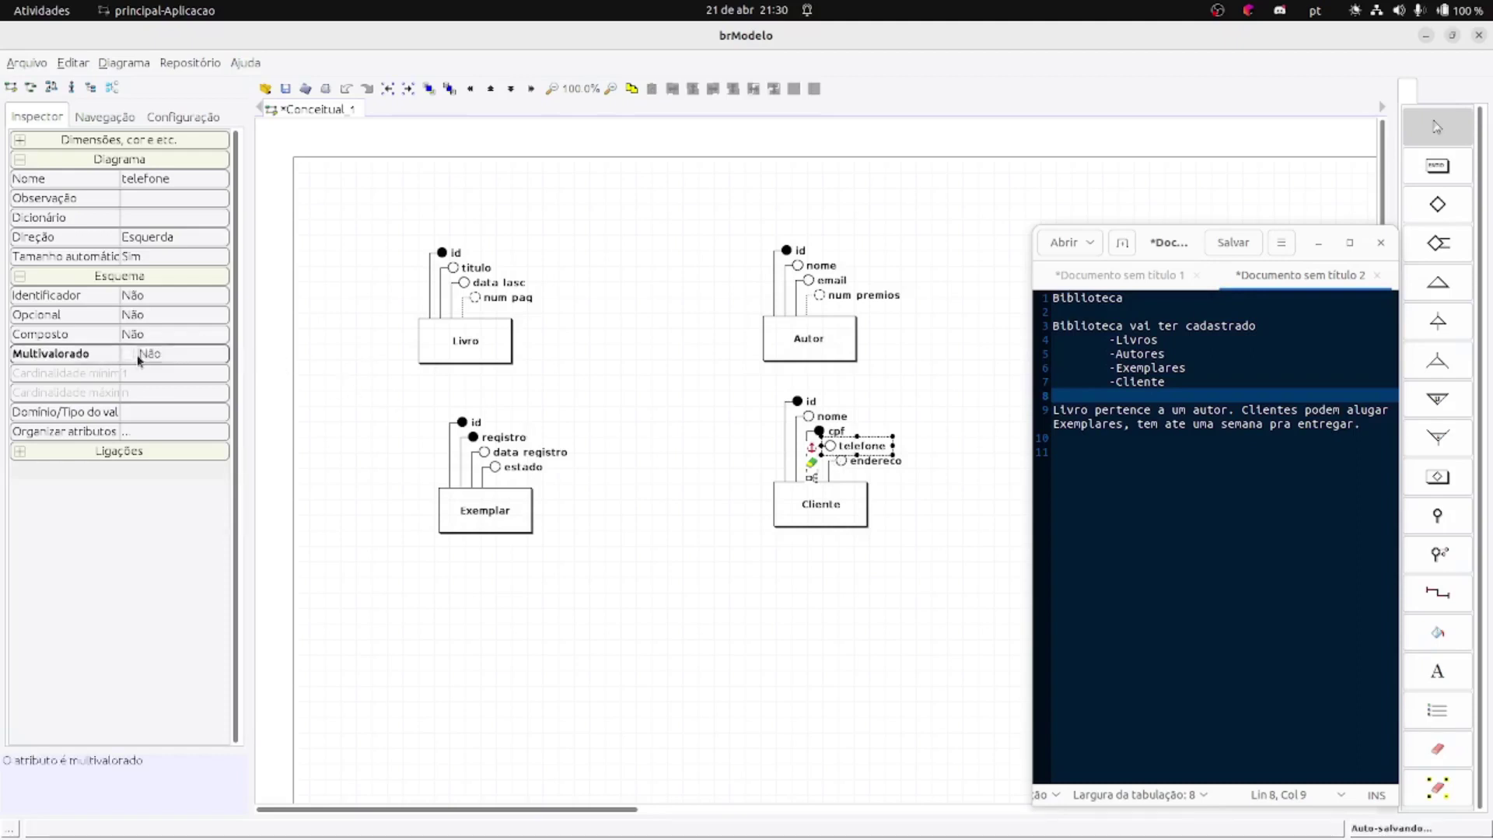
pyautogui.click(126, 354)
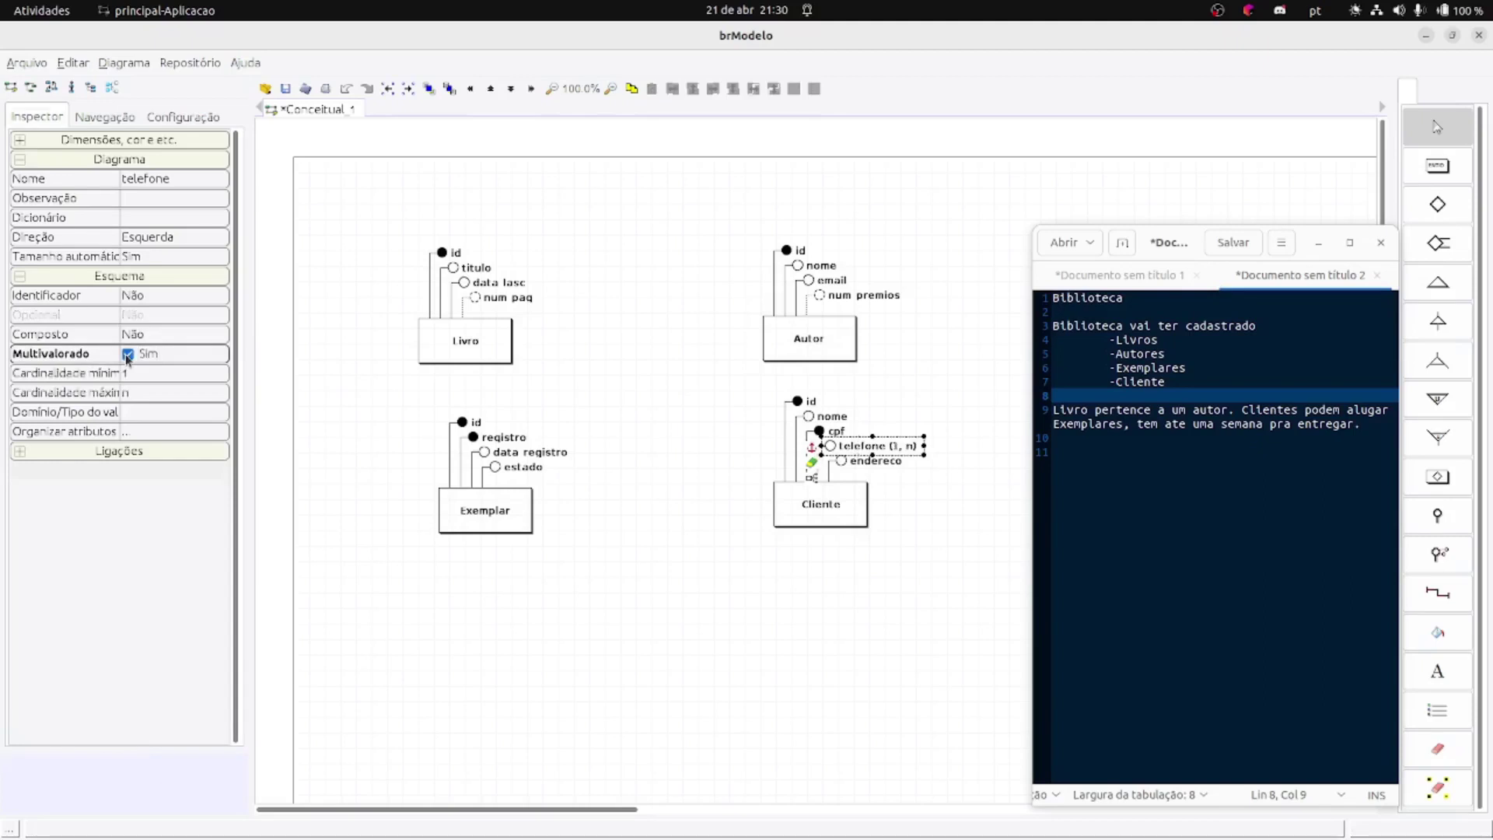
pyautogui.click(898, 618)
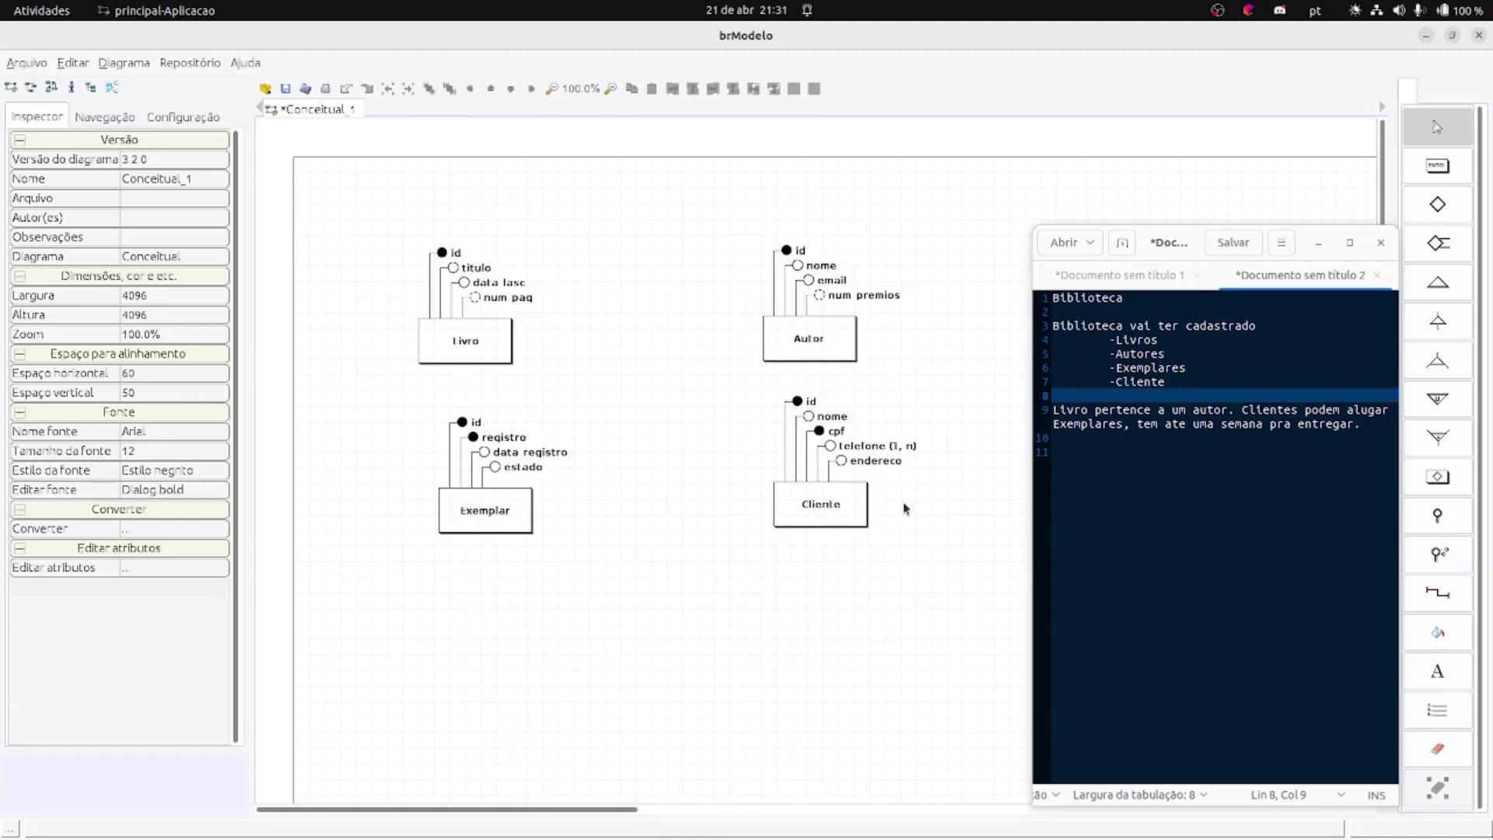
pyautogui.click(901, 447)
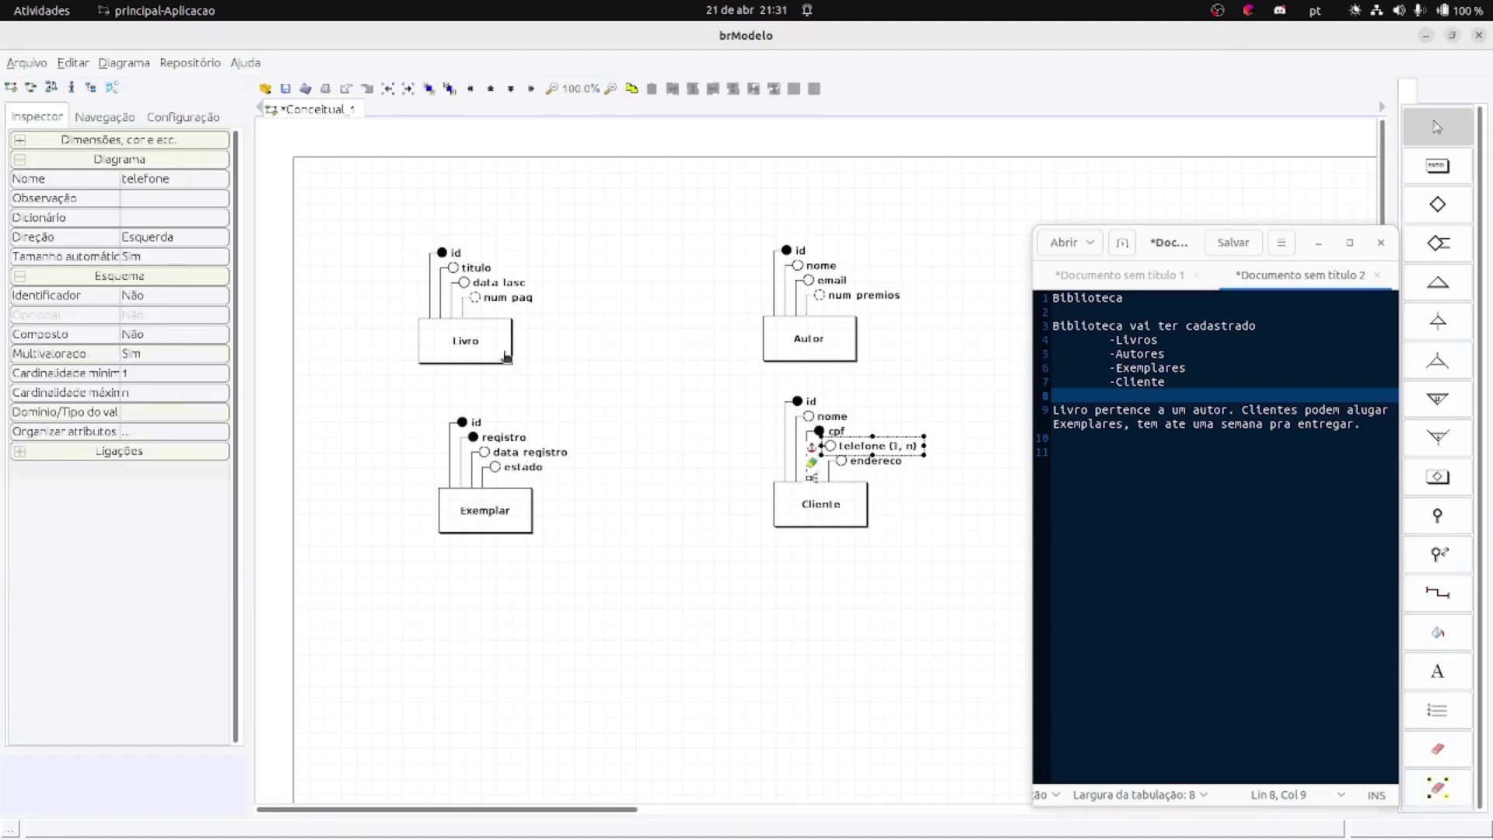
# - Try a minimum cardinality of 0 on Cliente's telefone attribute and restore it to 1
pyautogui.click(162, 355)
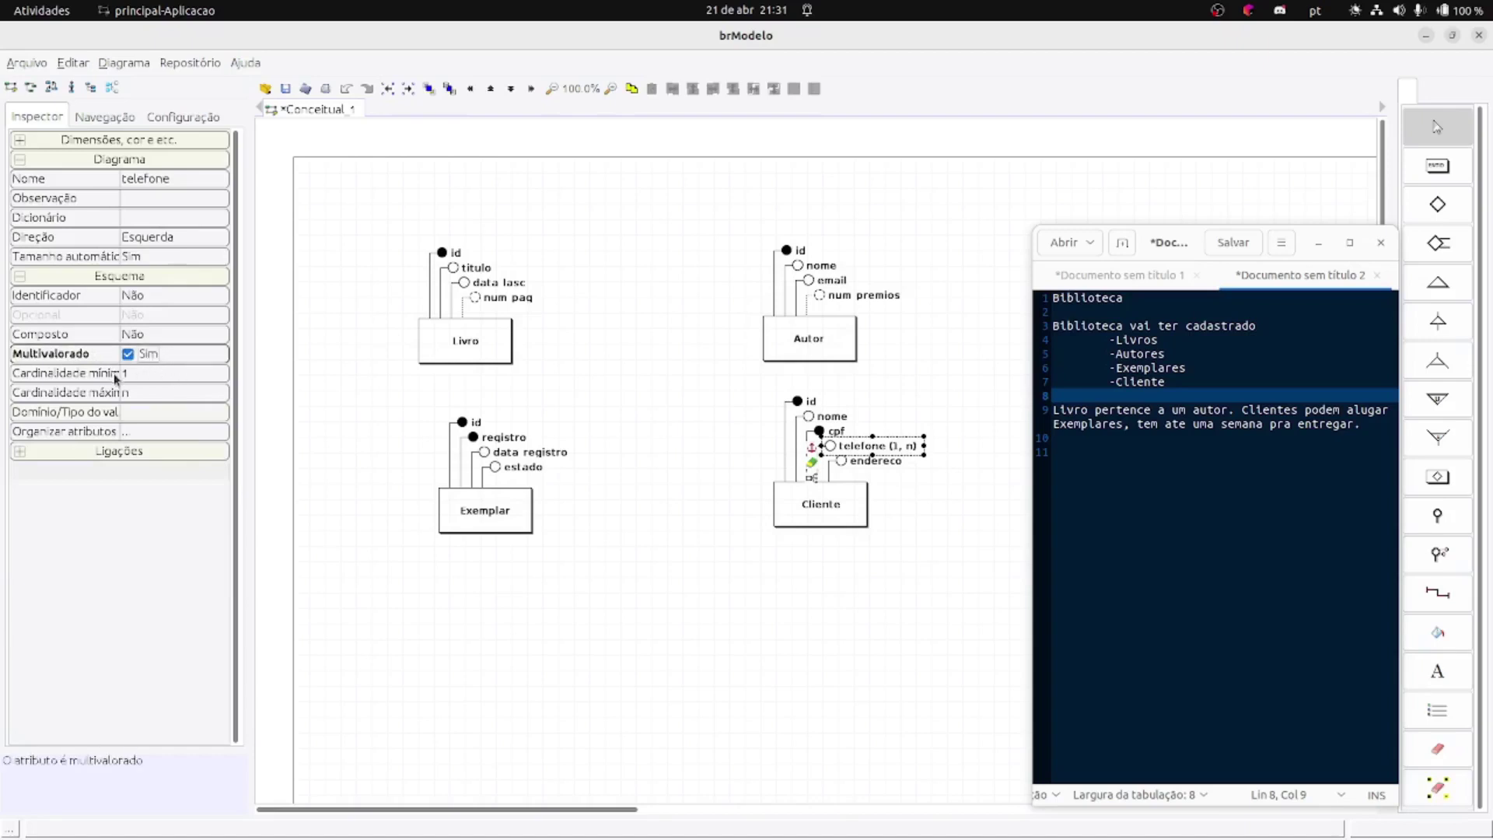
pyautogui.click(134, 374)
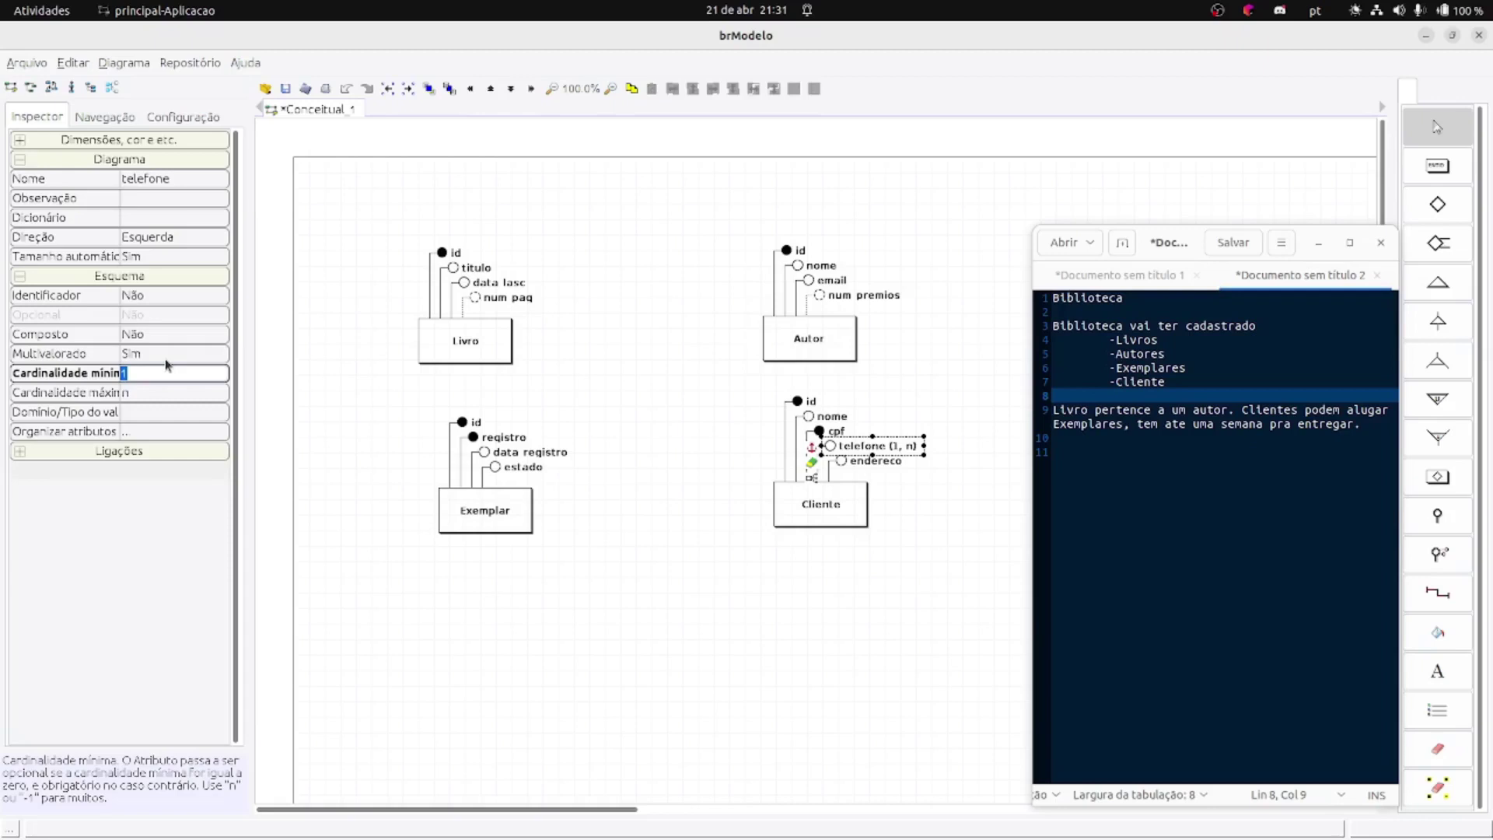
pyautogui.write('0')
pyautogui.press('Return')
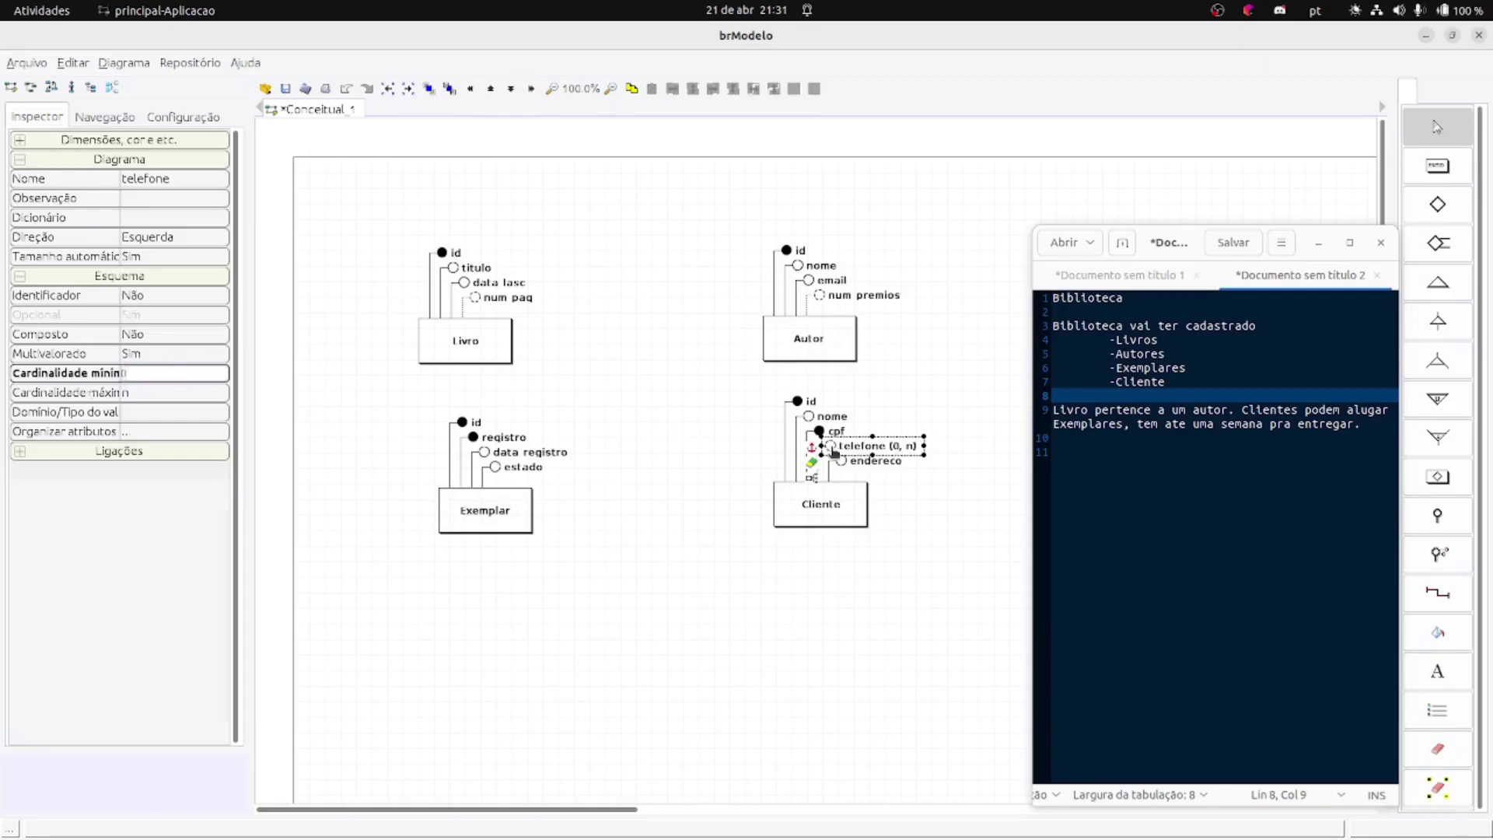
pyautogui.doubleClick(168, 377)
pyautogui.write('1')
pyautogui.click(830, 538)
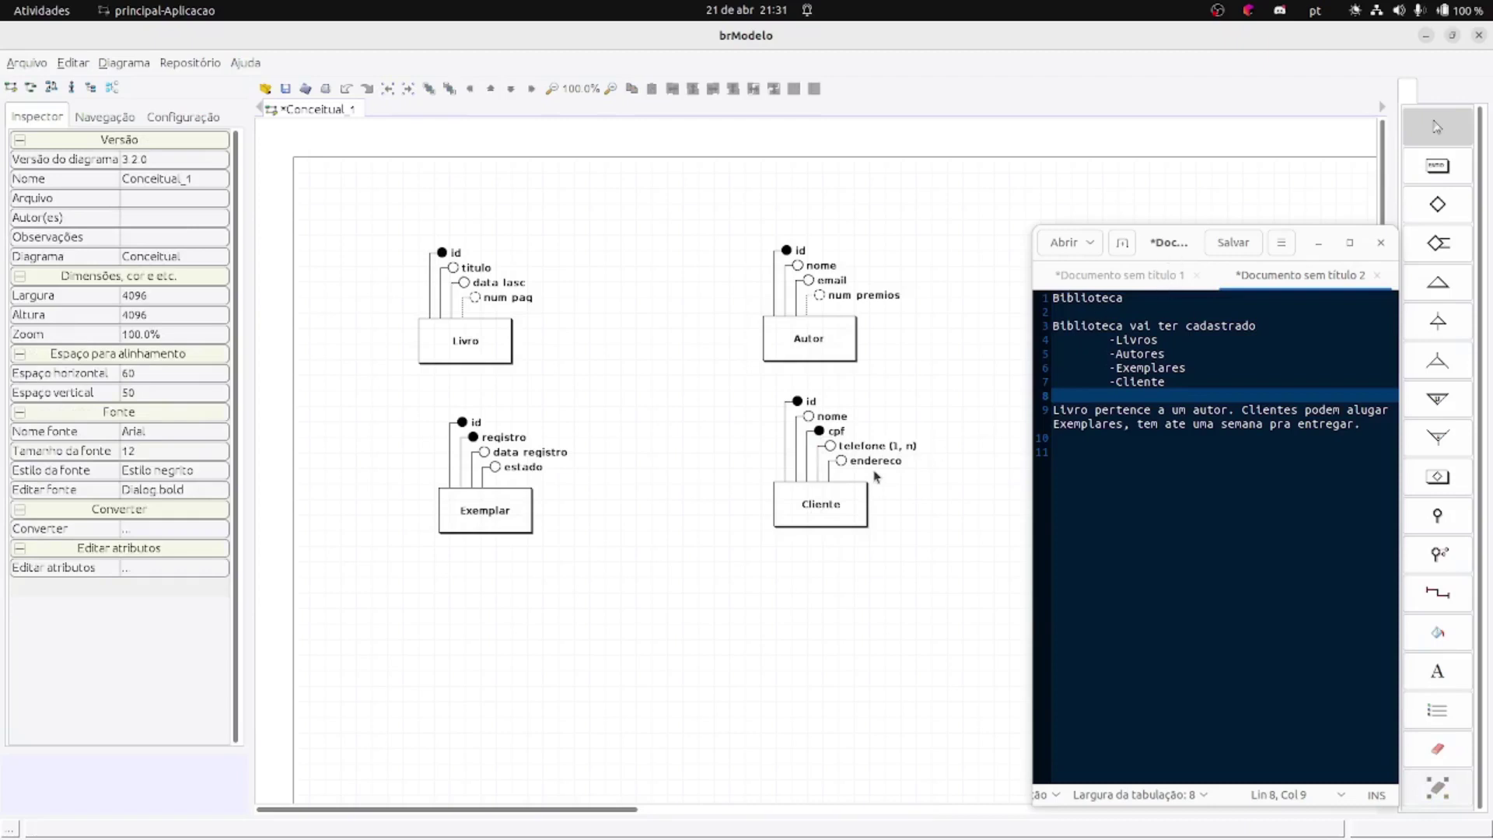
# - Move the requirements window away from Cliente and add a composite attribute beneath the Cliente entity
pyautogui.click(1137, 262)
pyautogui.moveTo(1137, 262); pyautogui.dragTo(433, 211)
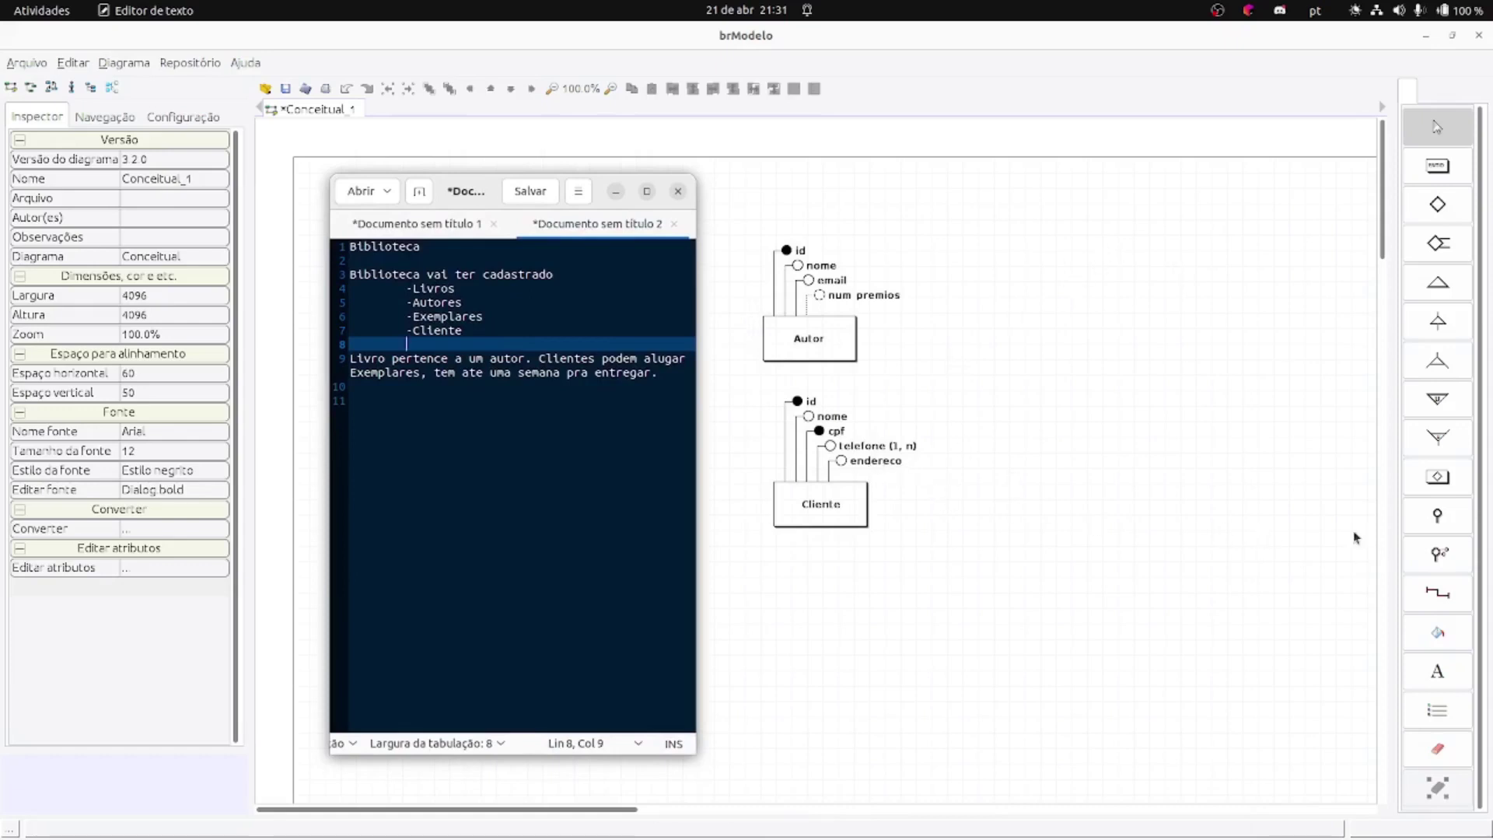
pyautogui.click(1439, 557)
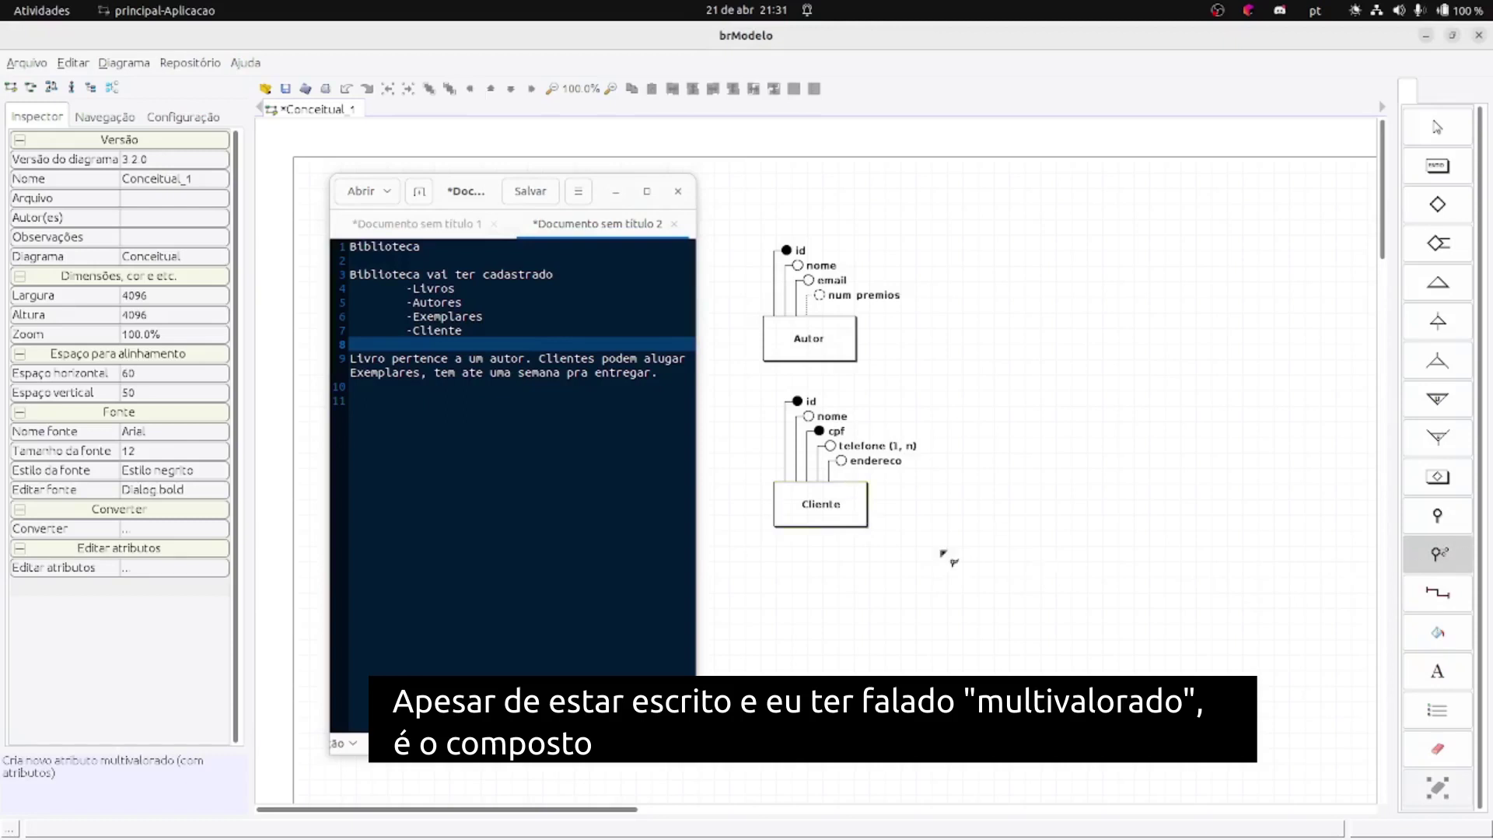
pyautogui.click(848, 515)
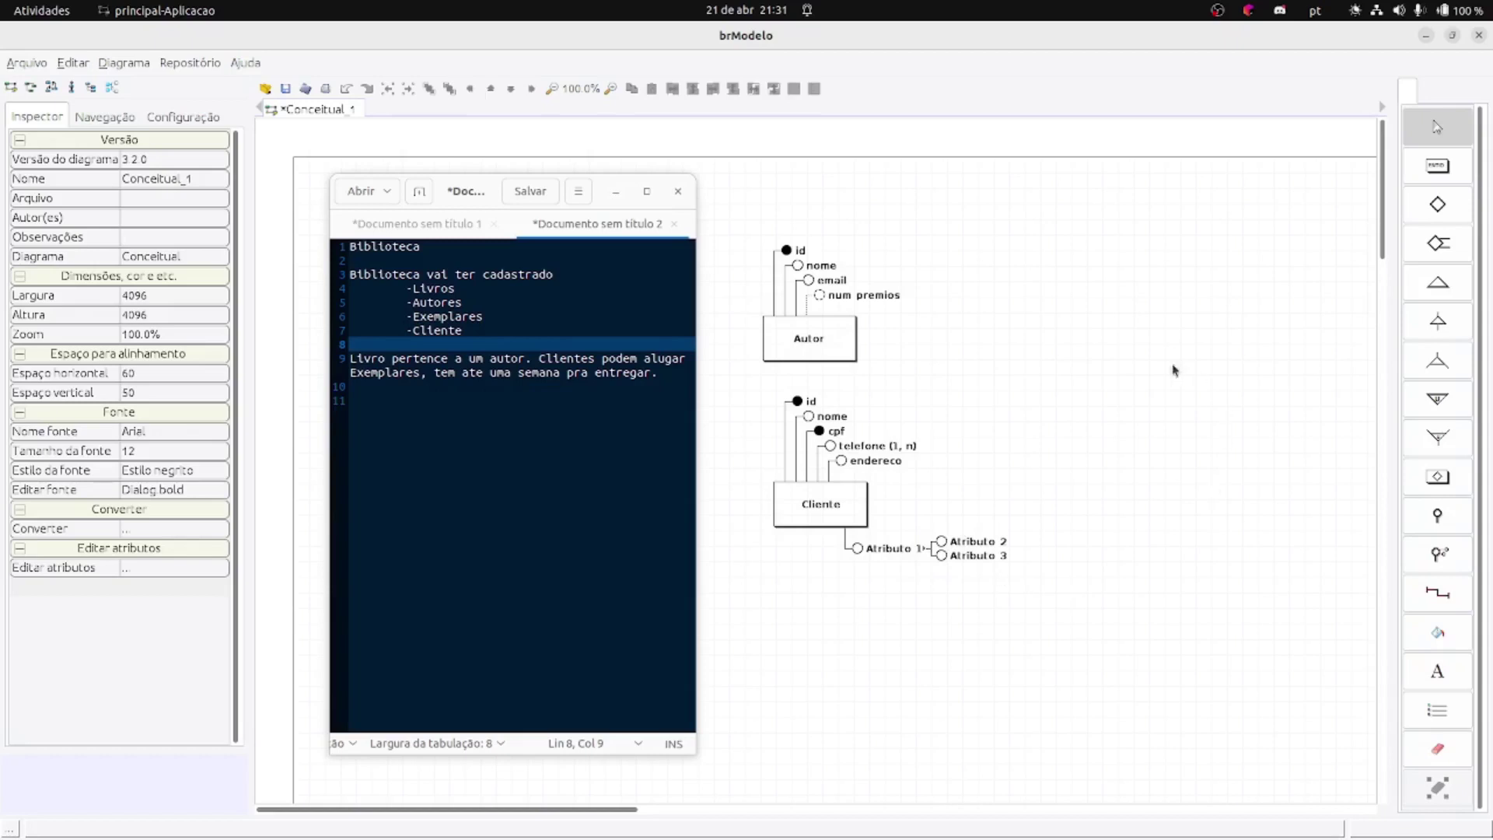
# - Add two sub-attributes to Cliente's endereco attribute and space them apart vertically
pyautogui.click(1438, 520)
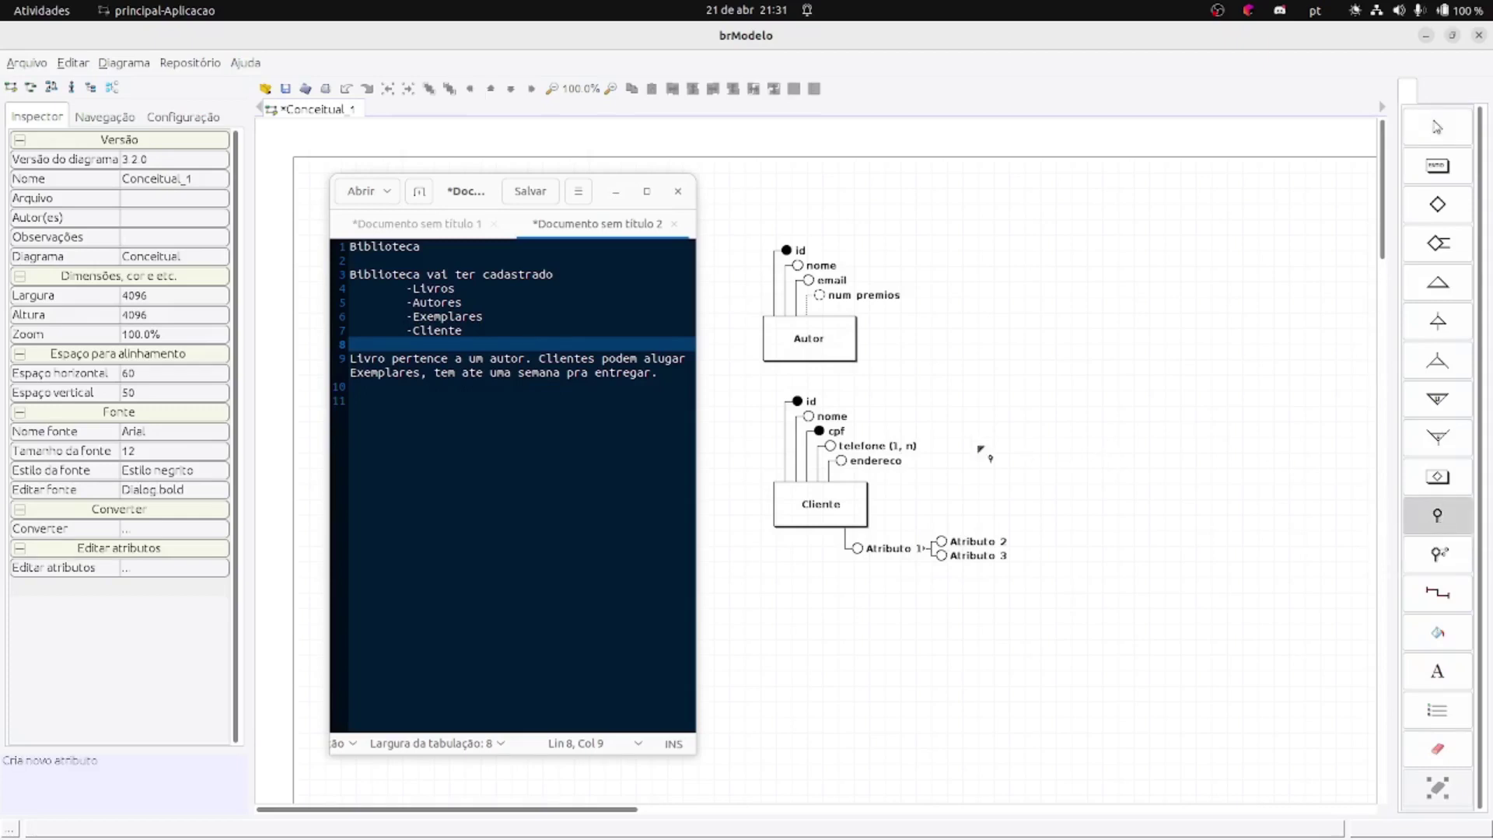
pyautogui.click(894, 464)
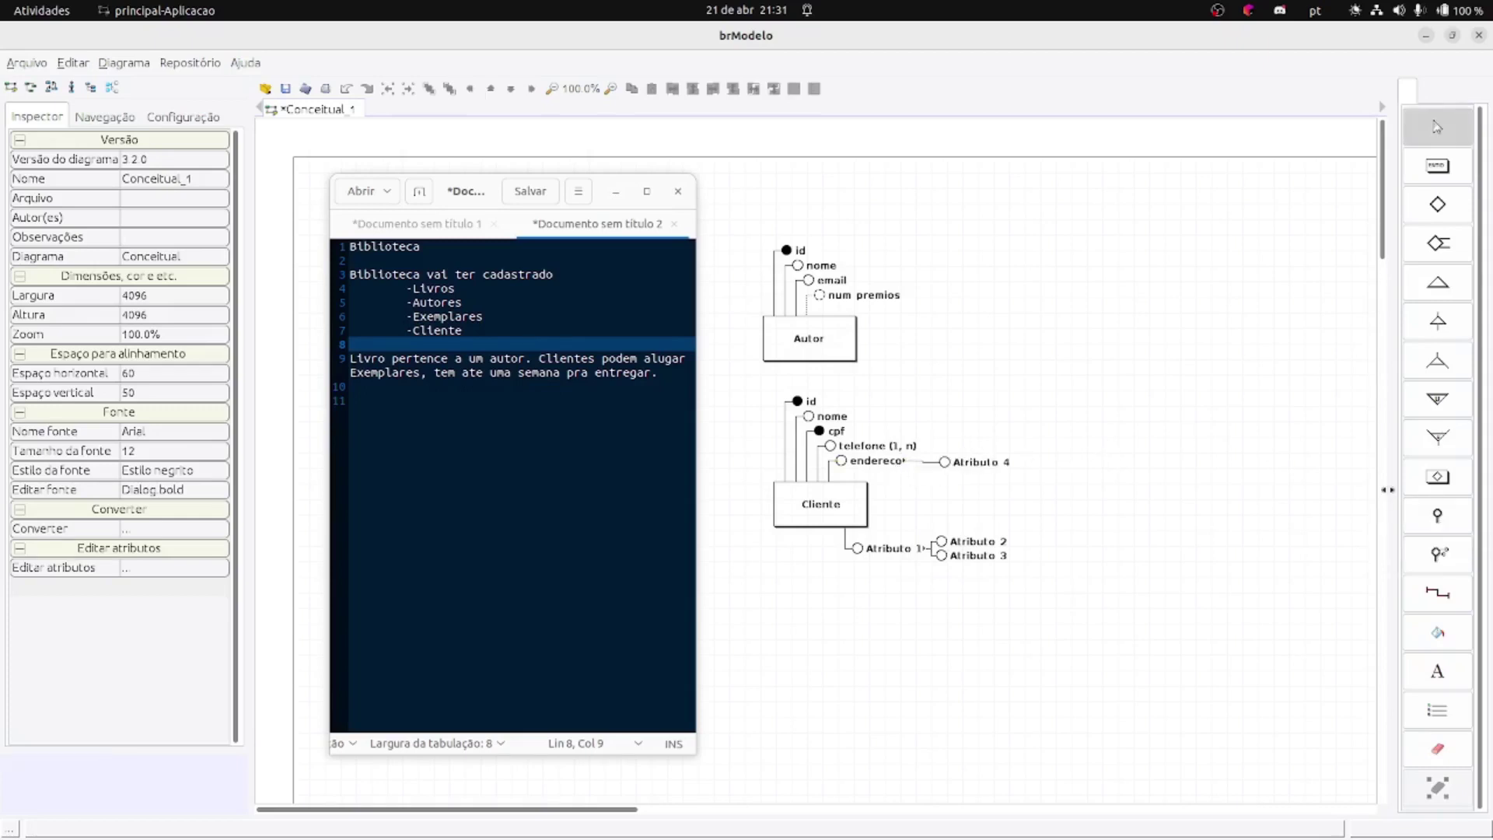
pyautogui.click(1437, 519)
pyautogui.click(900, 467)
pyautogui.click(964, 466)
pyautogui.moveTo(962, 467); pyautogui.dragTo(962, 487)
# - Delete the composite attribute beneath Cliente together with its two sub-attributes
pyautogui.click(902, 546)
pyautogui.moveTo(1031, 589); pyautogui.dragTo(875, 542)
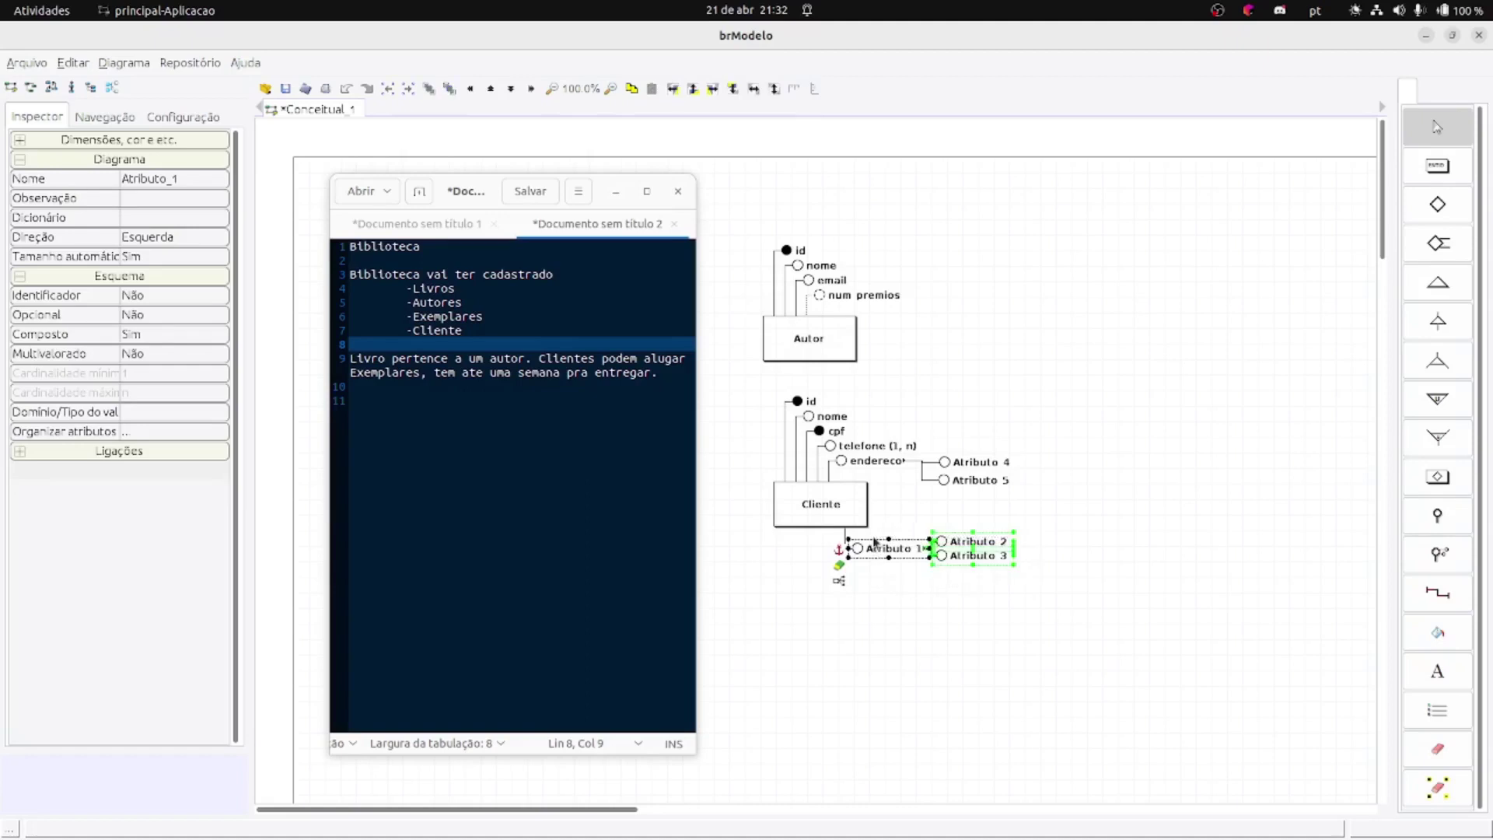
pyautogui.press('Delete')
# - Move endereco's first sub-attribute slightly higher and name it cep
pyautogui.moveTo(960, 465); pyautogui.dragTo(965, 456)
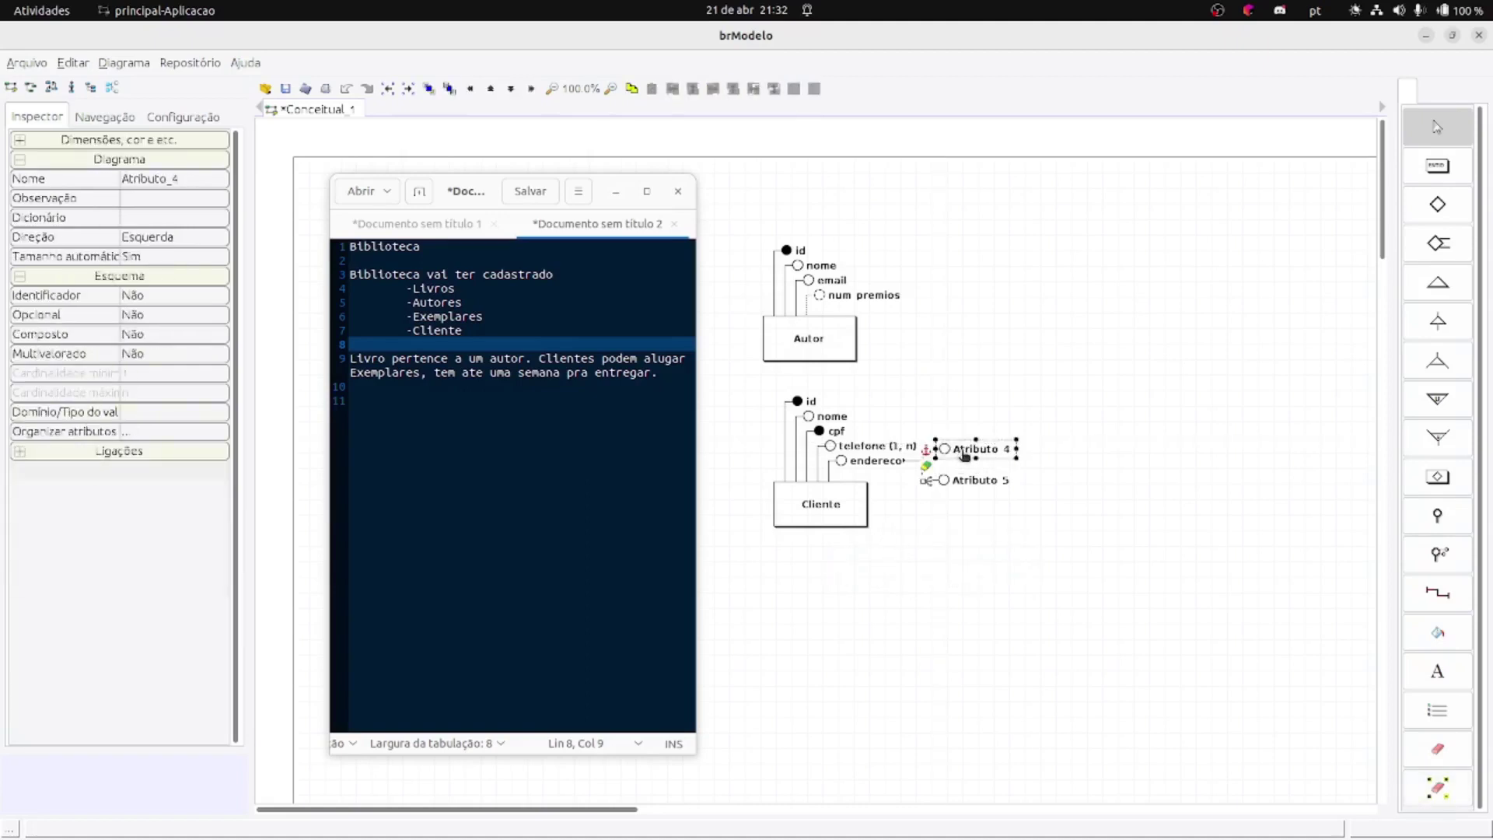
pyautogui.moveTo(599, 200); pyautogui.dragTo(543, 212)
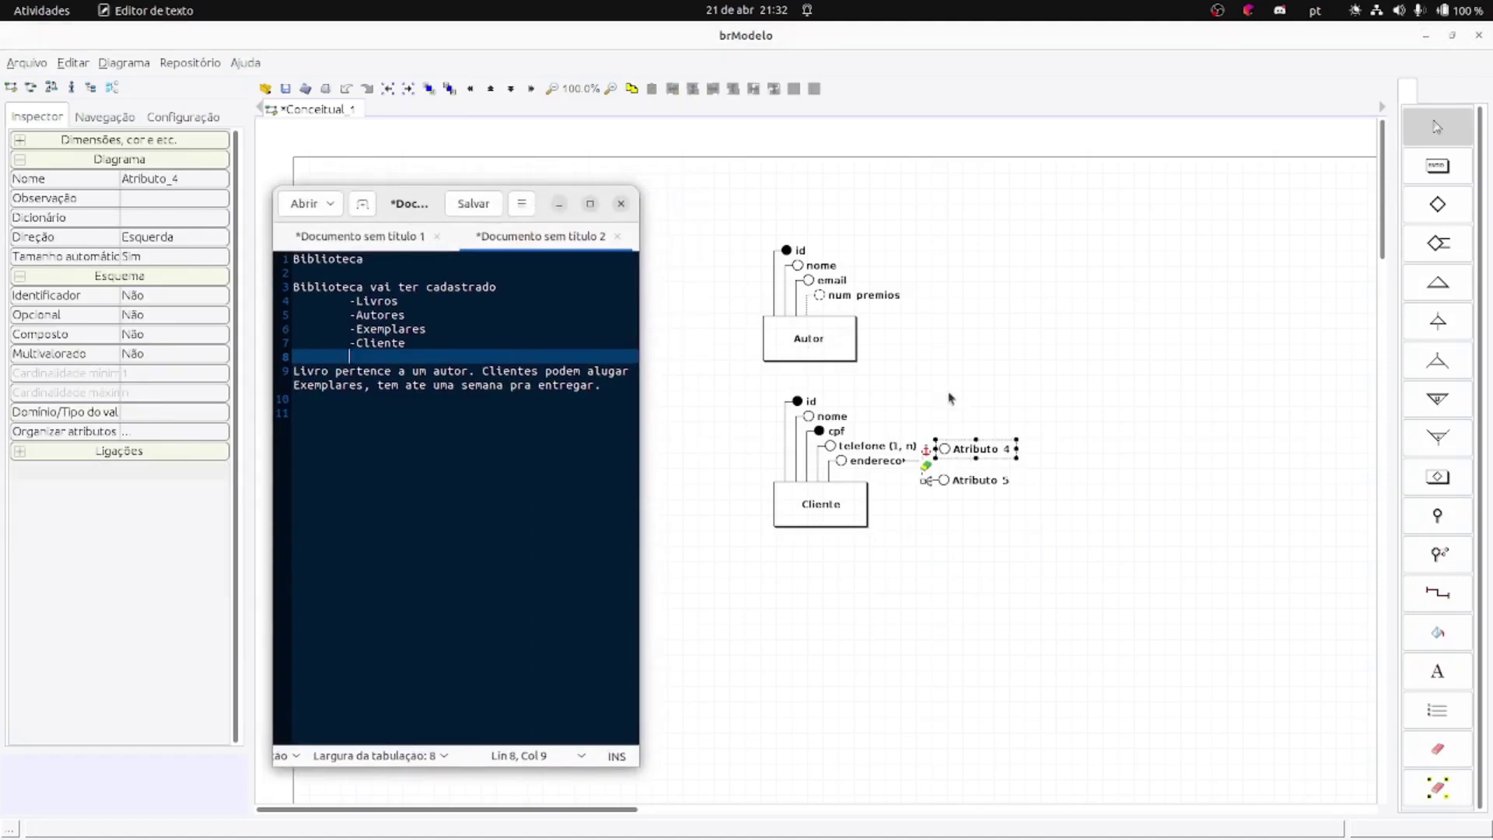
pyautogui.doubleClick(962, 449)
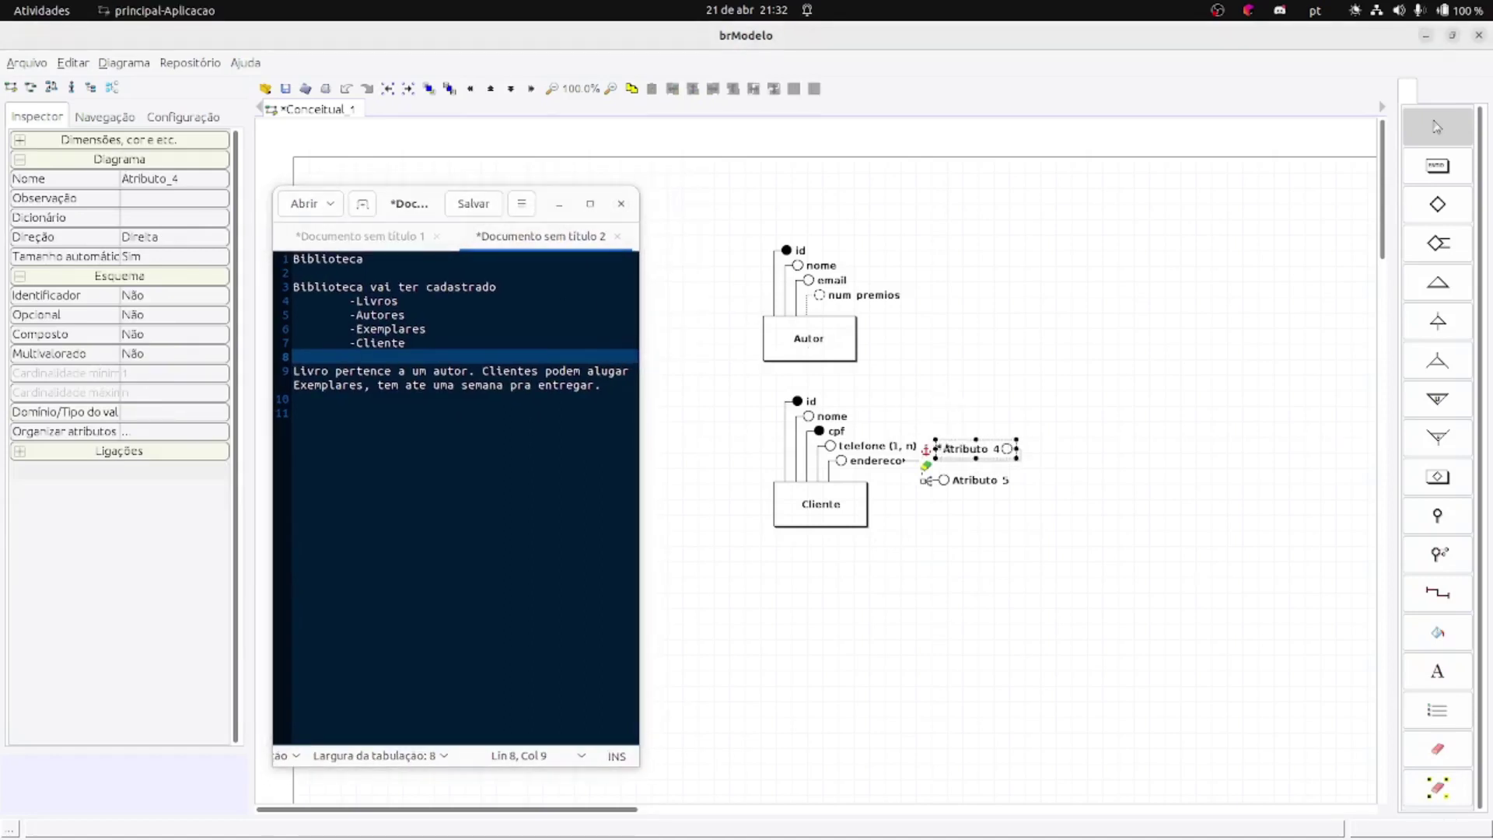
pyautogui.doubleClick(959, 458)
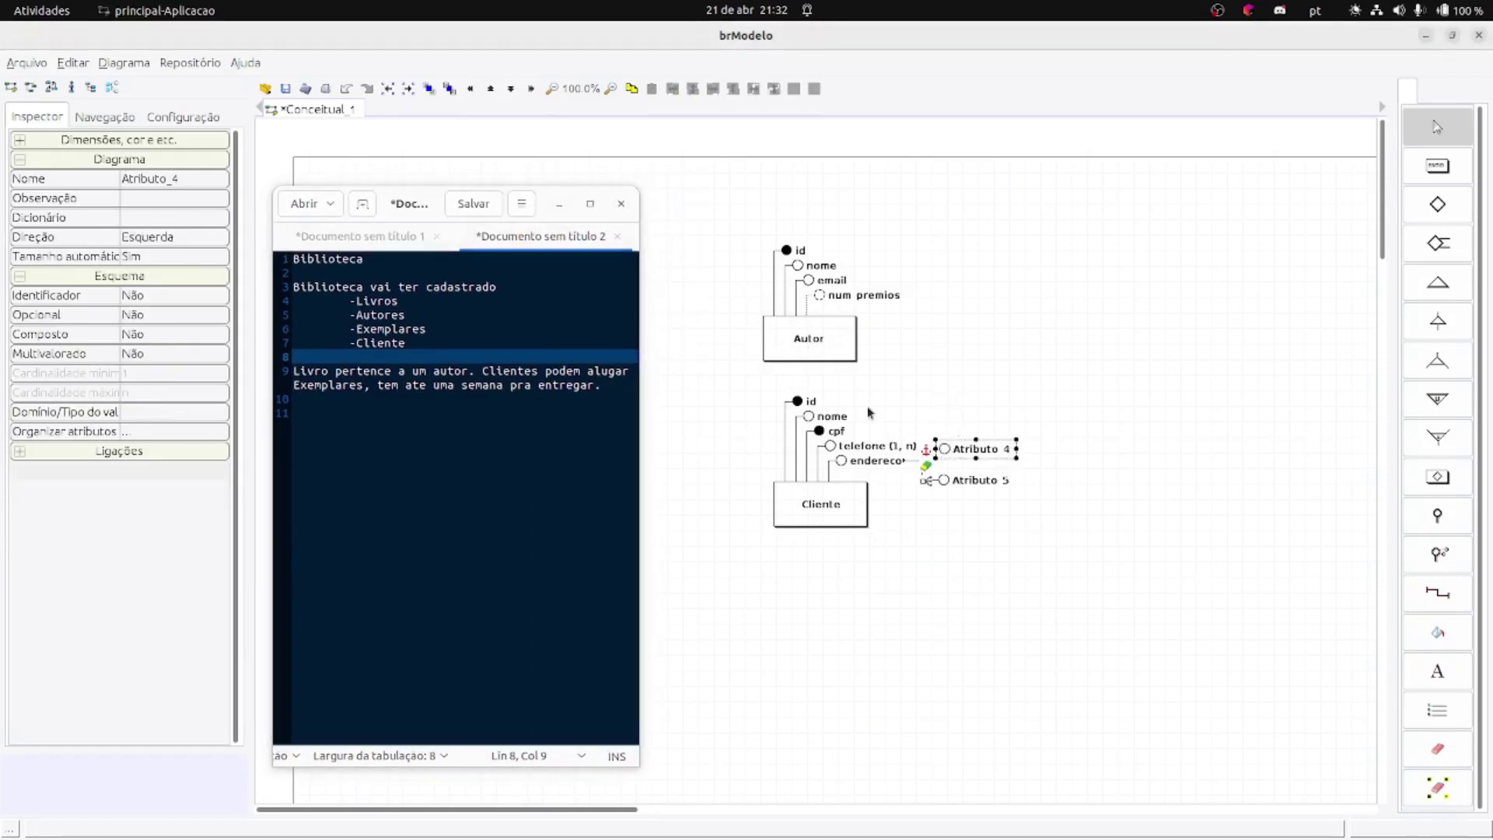
pyautogui.click(180, 179)
pyautogui.write('c')
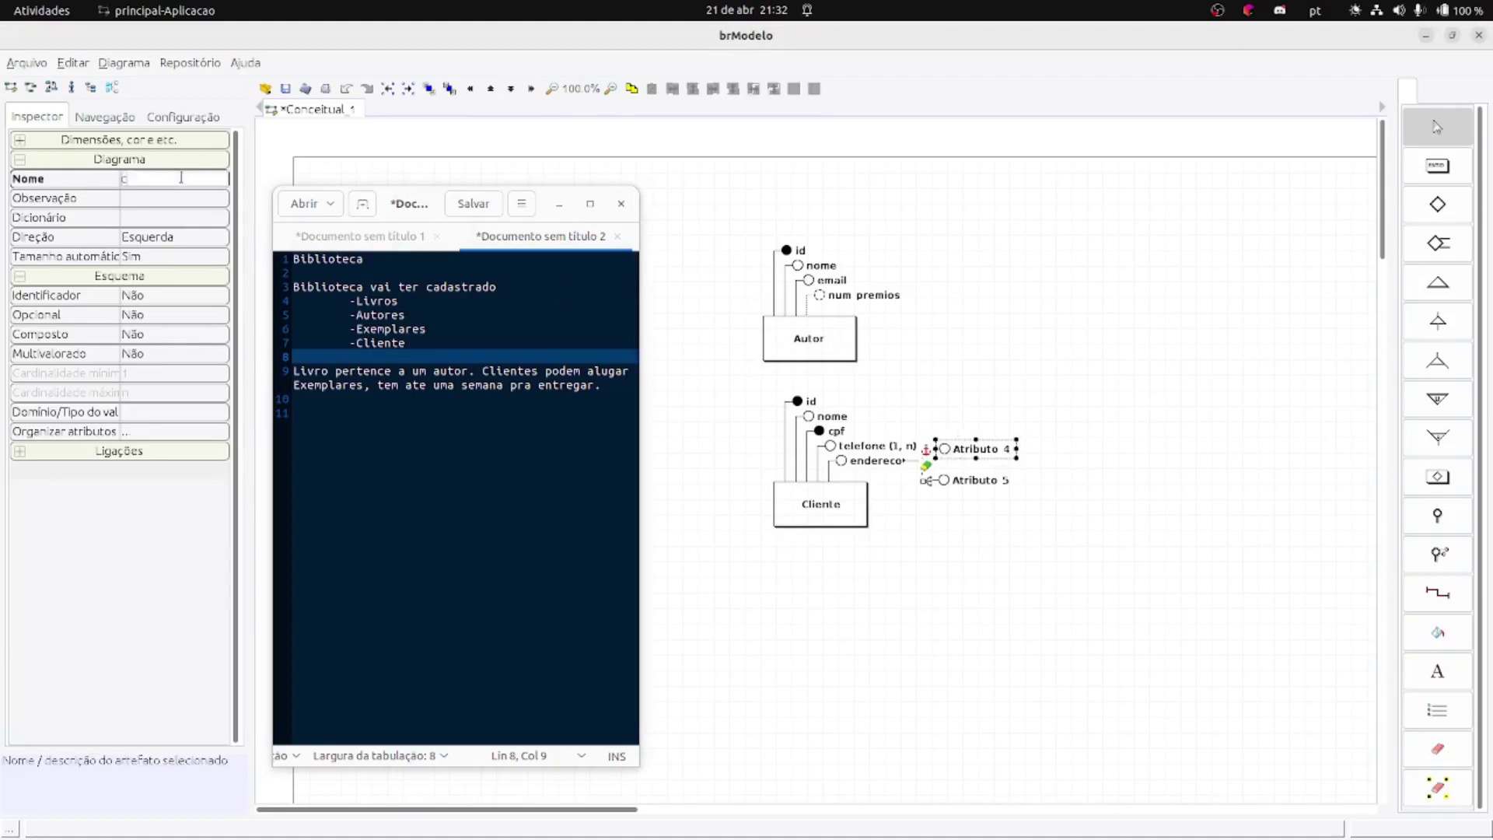
pyautogui.write('ep')
pyautogui.press('Return')
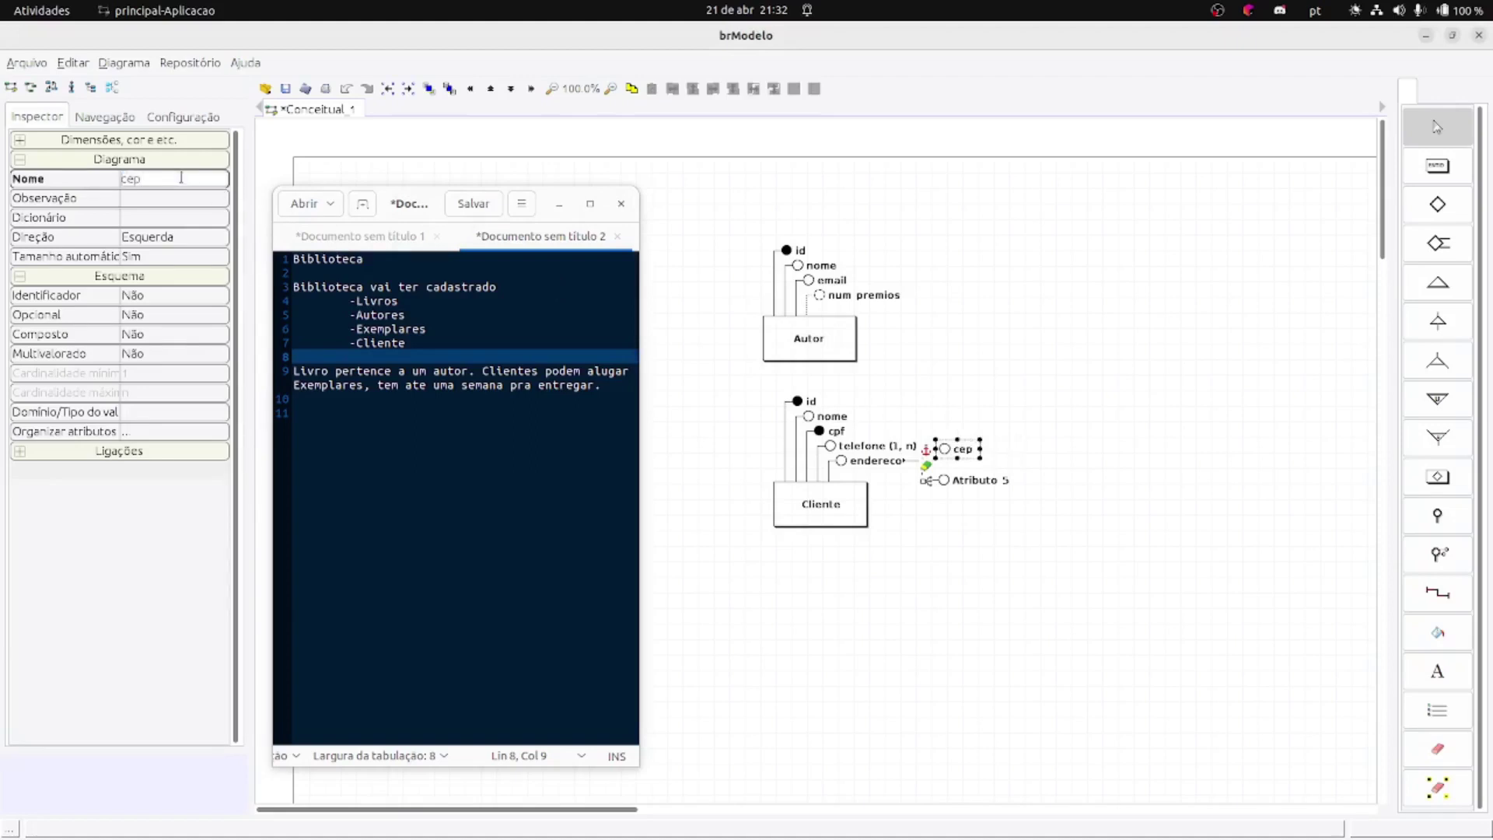
# - Name endereco's lower sub-attribute numero
pyautogui.click(989, 488)
pyautogui.doubleClick(168, 179)
pyautogui.write('1256')
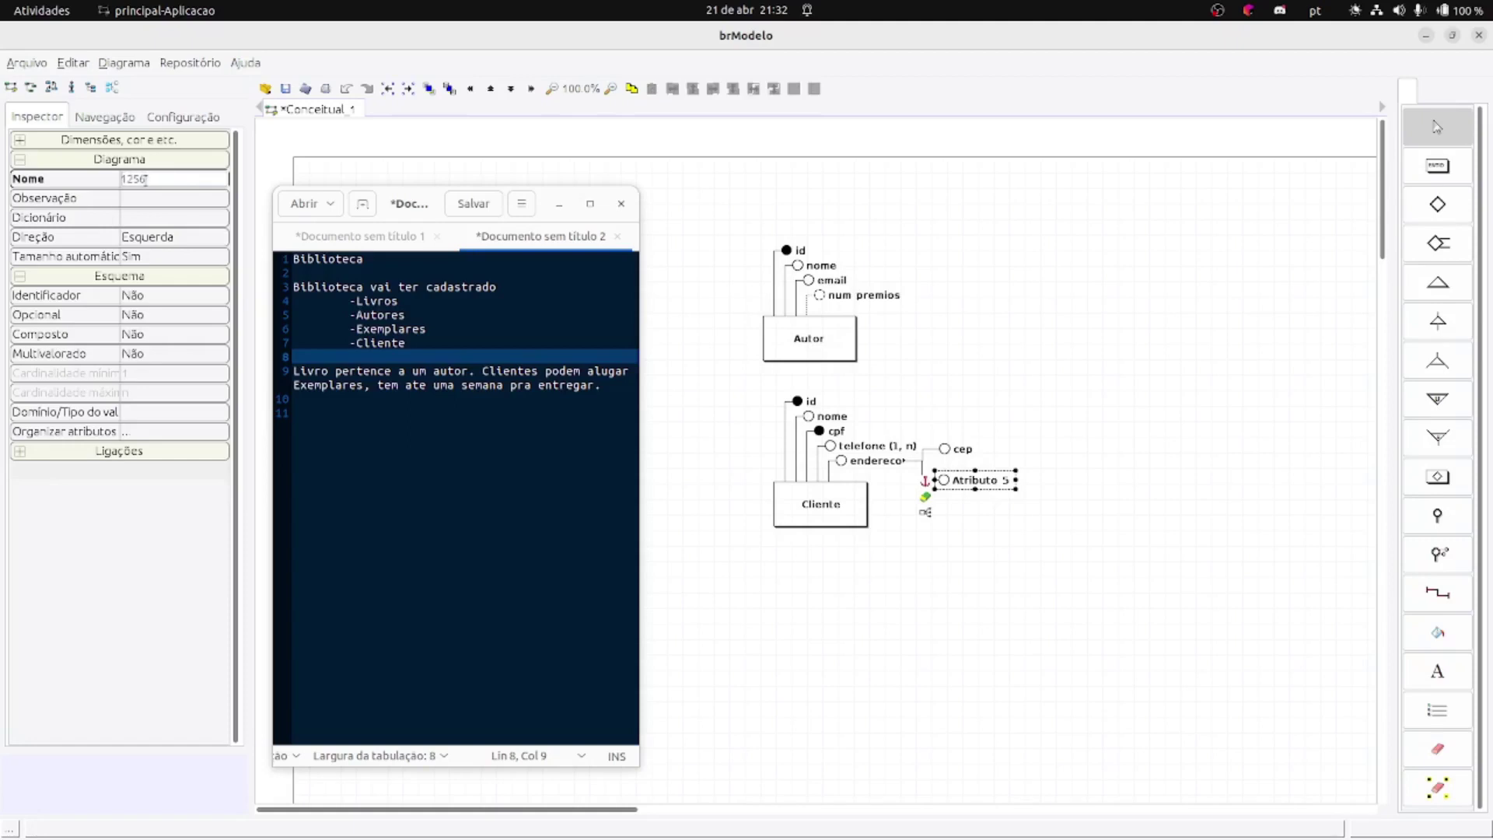
pyautogui.press('Return')
pyautogui.doubleClick(177, 173)
pyautogui.write('numero')
pyautogui.press('Return')
pyautogui.click(1067, 311)
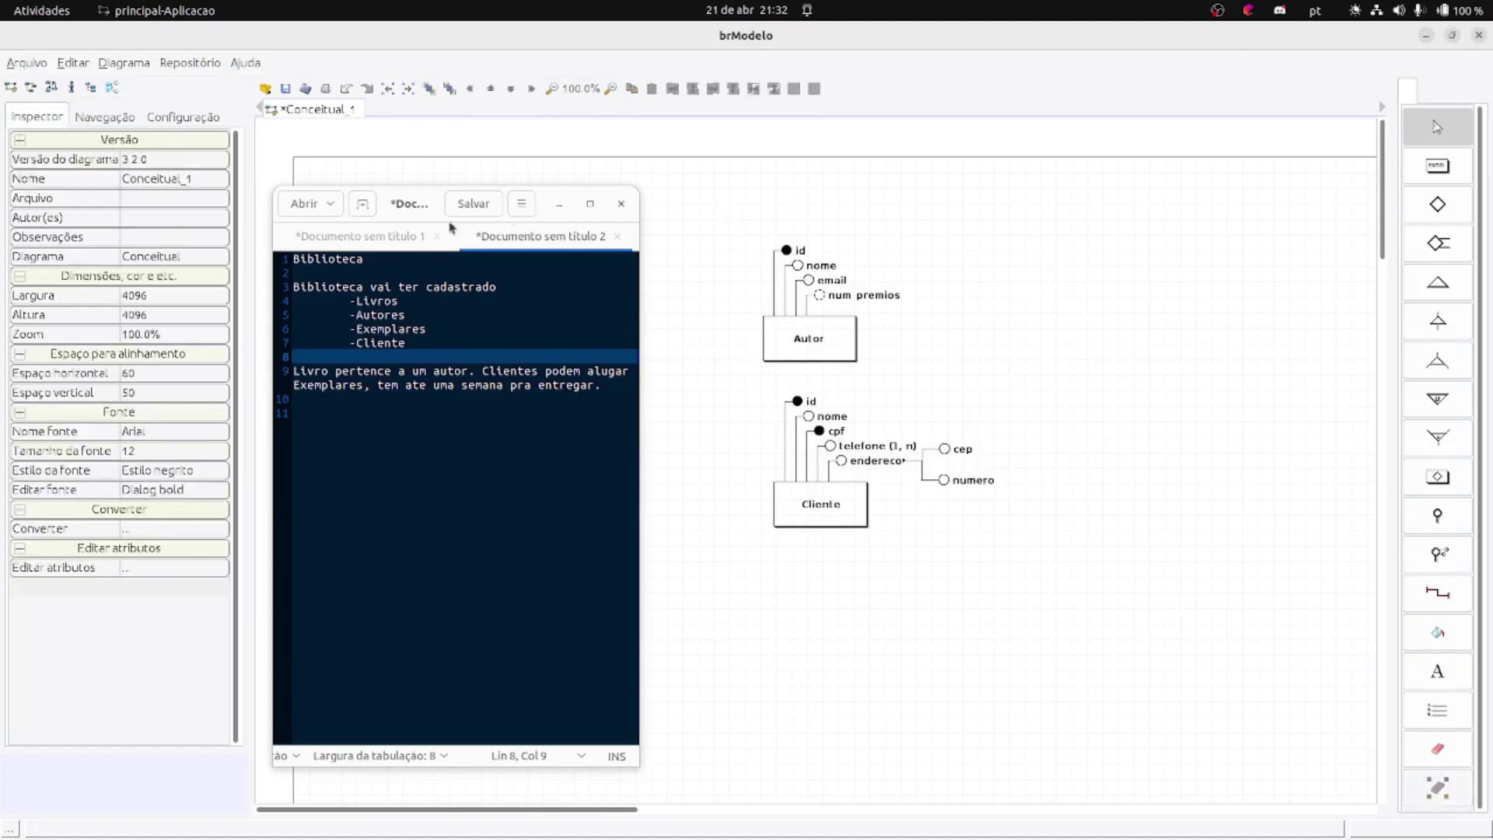
# - Try connecting Livro to Autor through a relationship, and delete that relationship
pyautogui.moveTo(429, 205); pyautogui.dragTo(1219, 190)
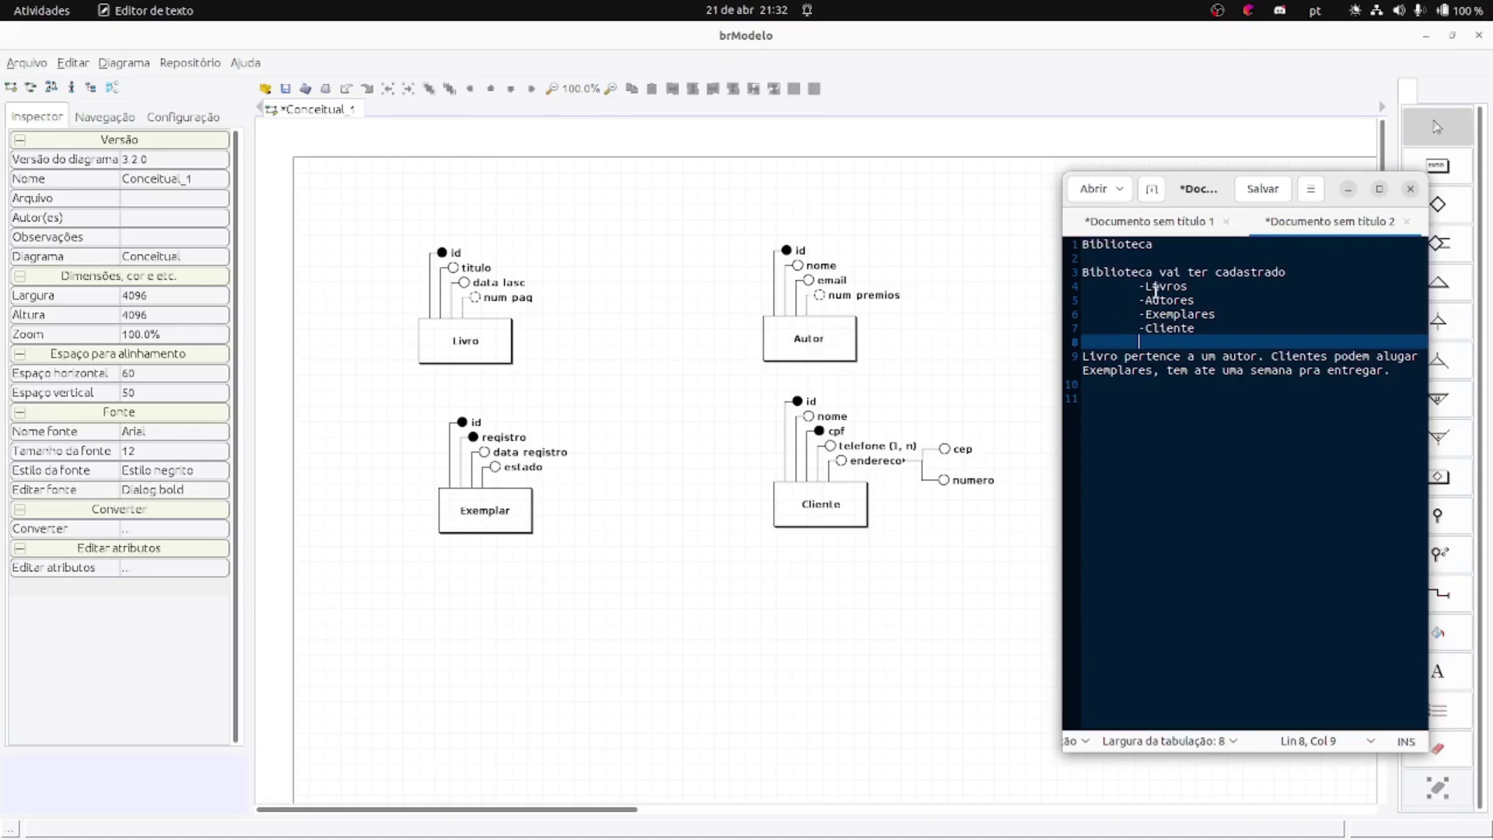
pyautogui.moveTo(1212, 194); pyautogui.dragTo(1047, 335)
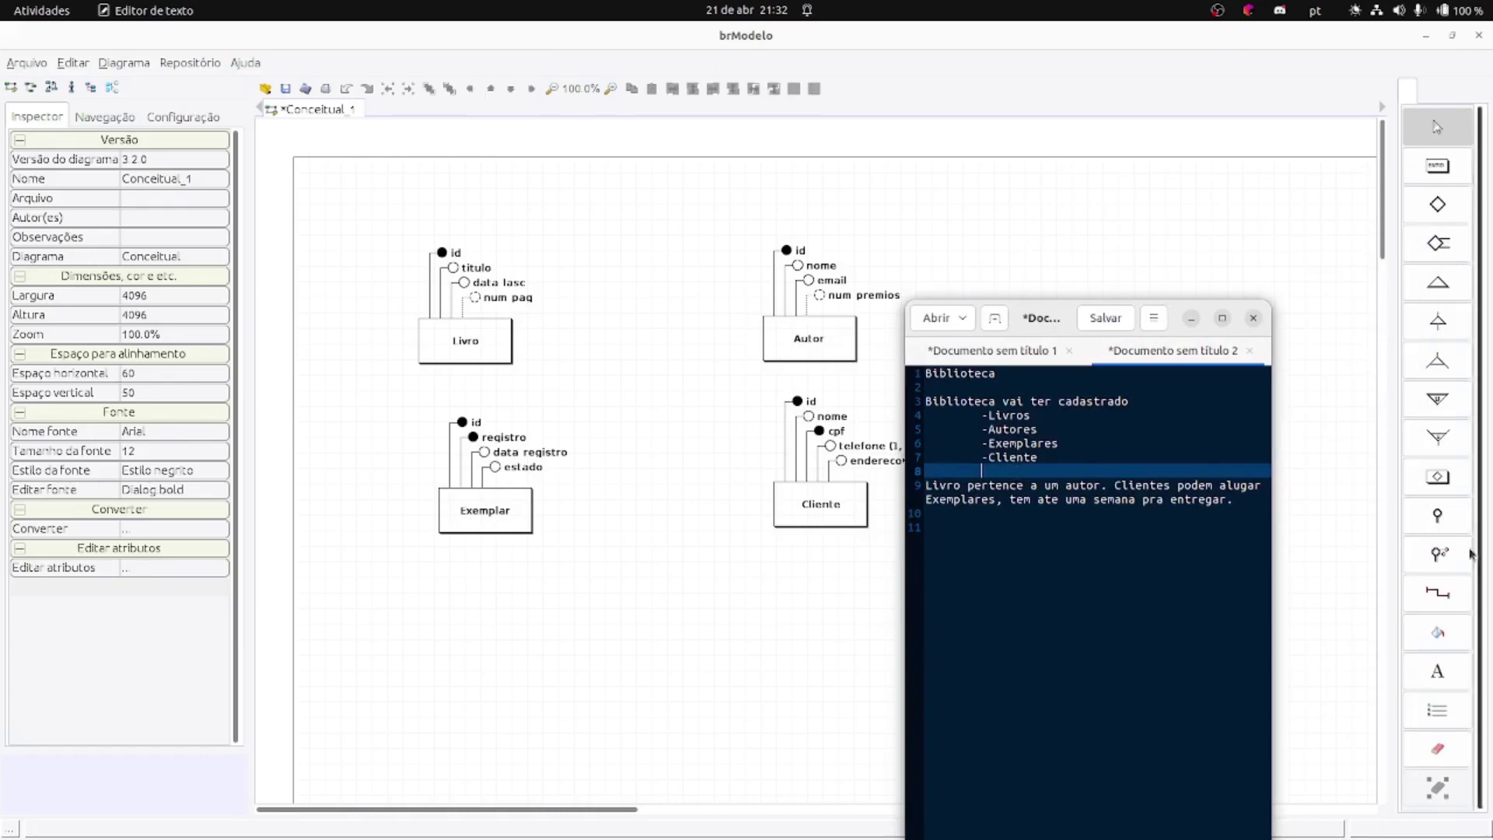
pyautogui.click(1441, 595)
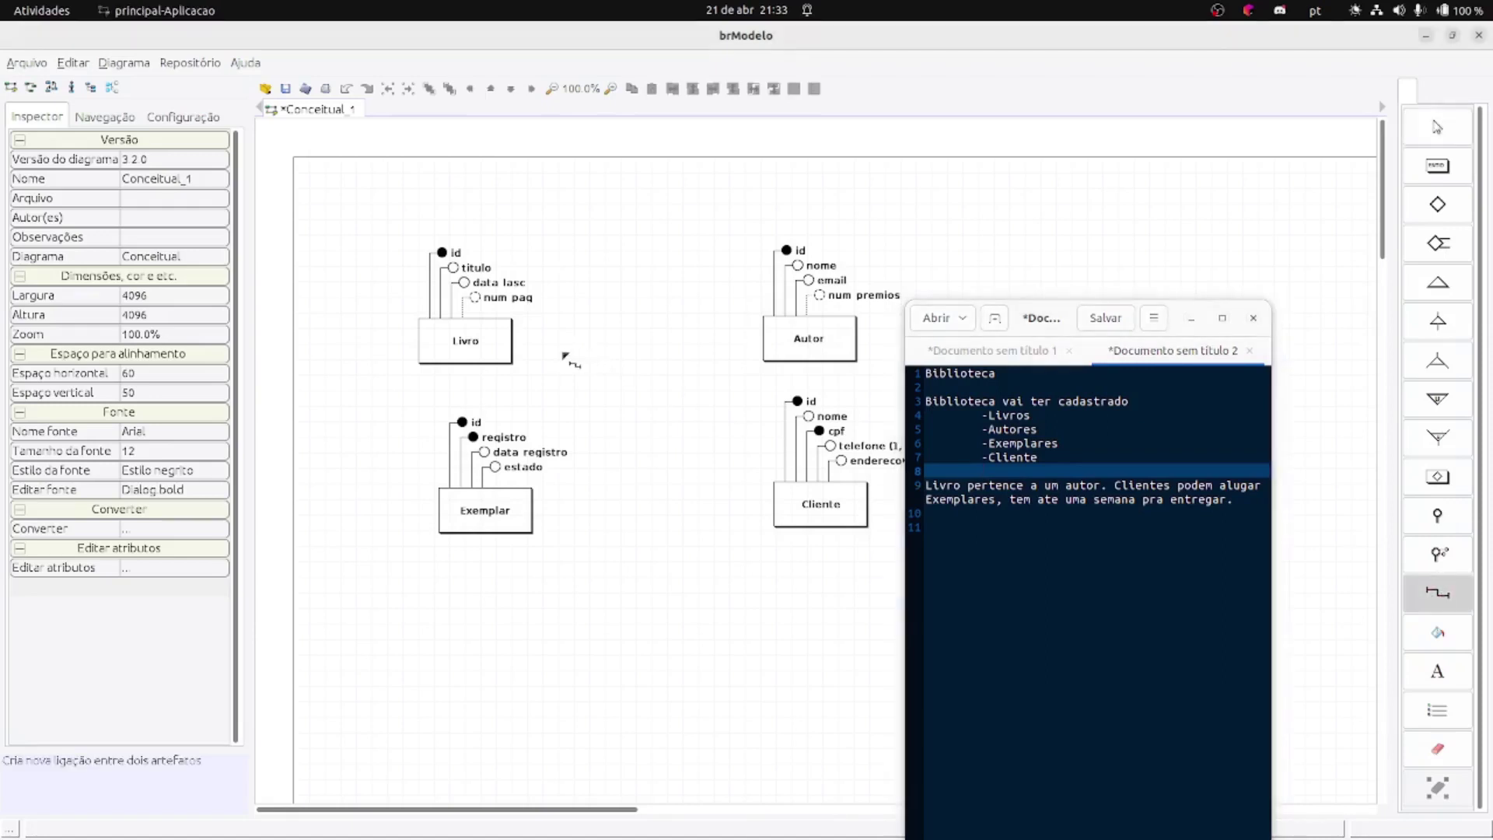
pyautogui.click(477, 344)
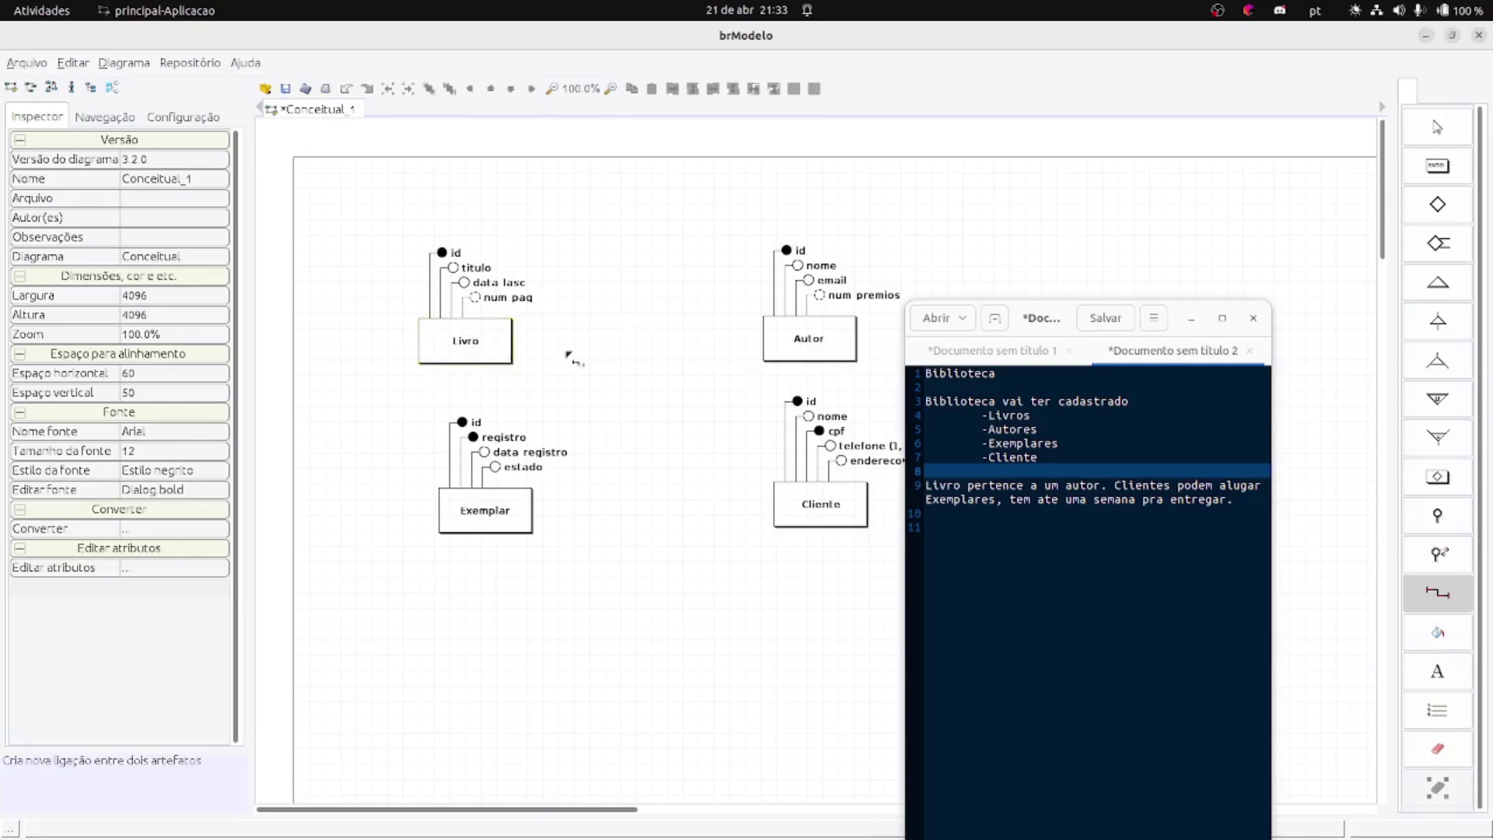
pyautogui.click(781, 350)
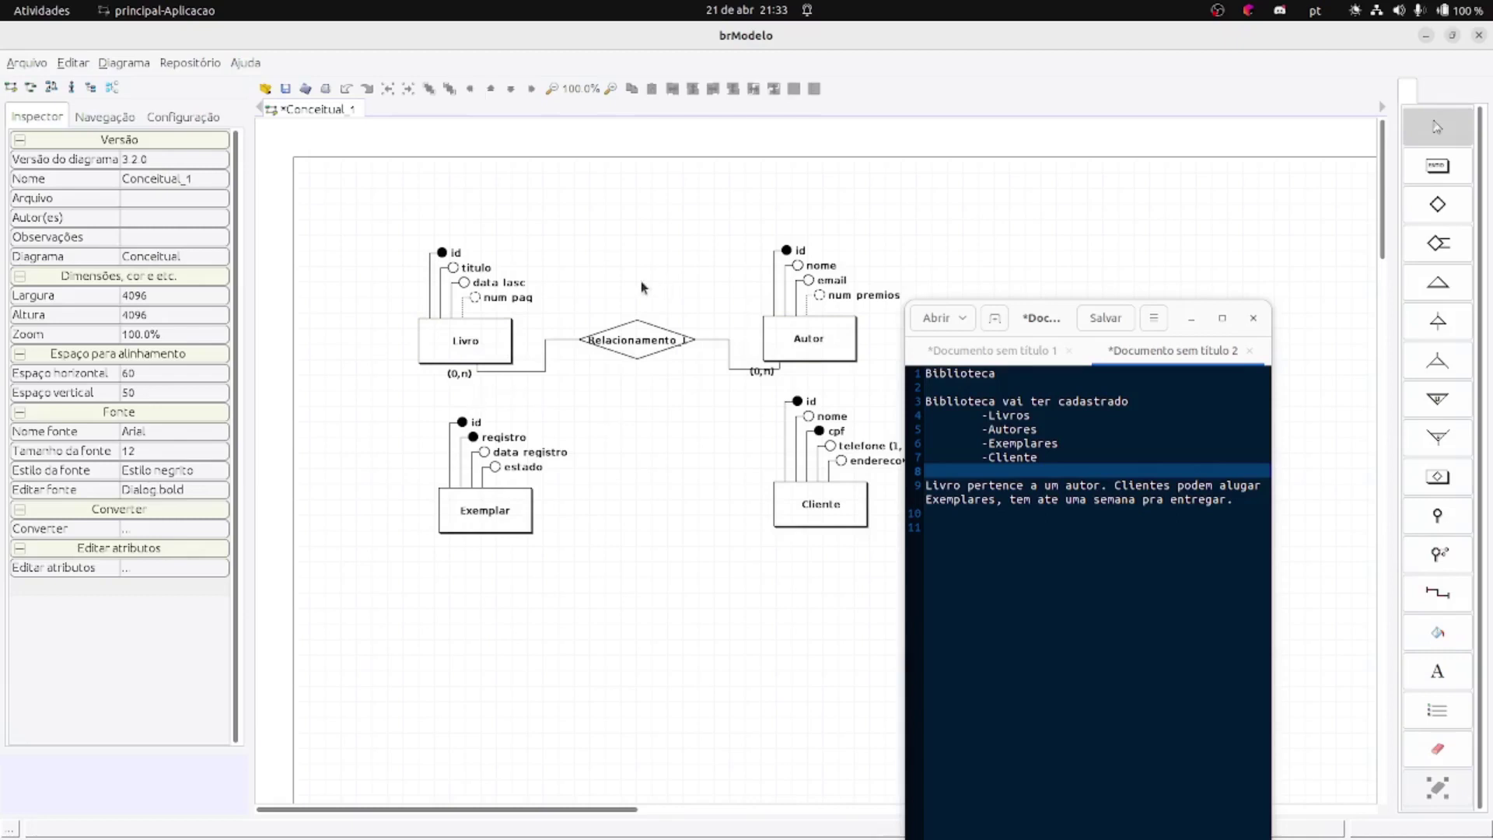
pyautogui.moveTo(599, 284); pyautogui.dragTo(671, 380)
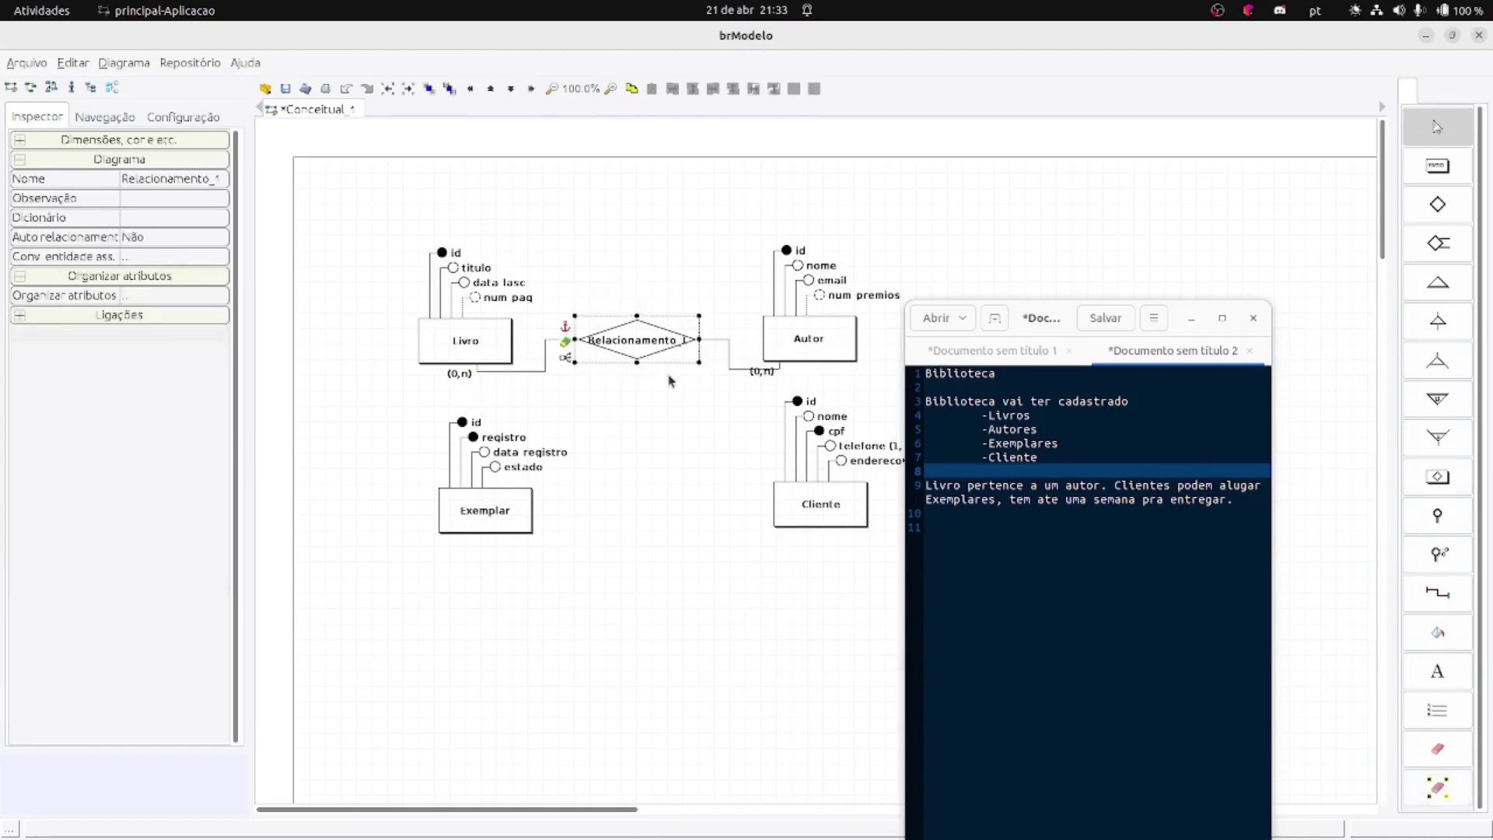
pyautogui.press('Delete')
# - Connect Livro and Autor with a straight link through a new relationship between the two entities
pyautogui.click(1462, 478)
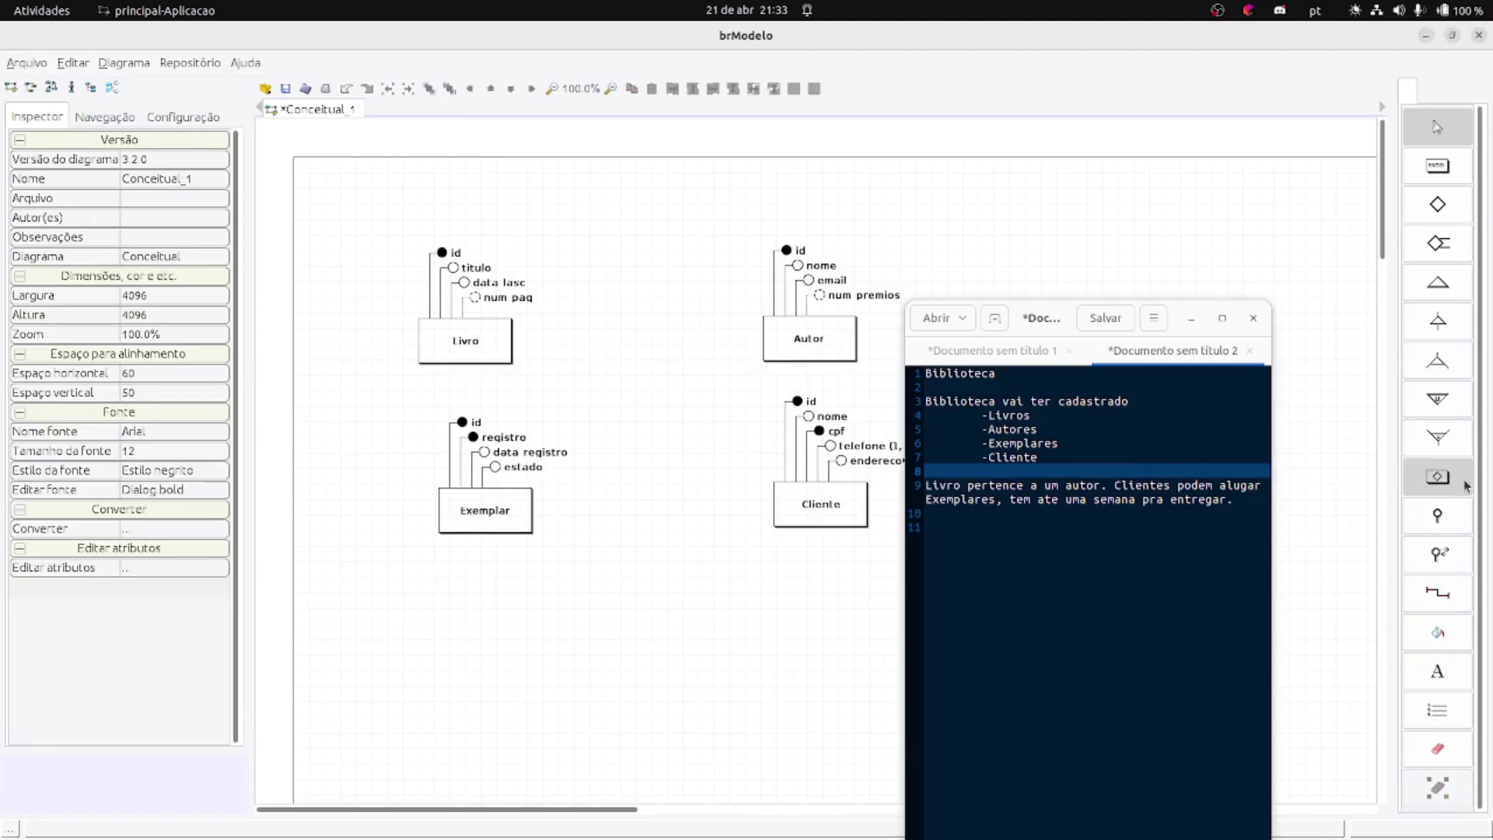
pyautogui.click(1443, 595)
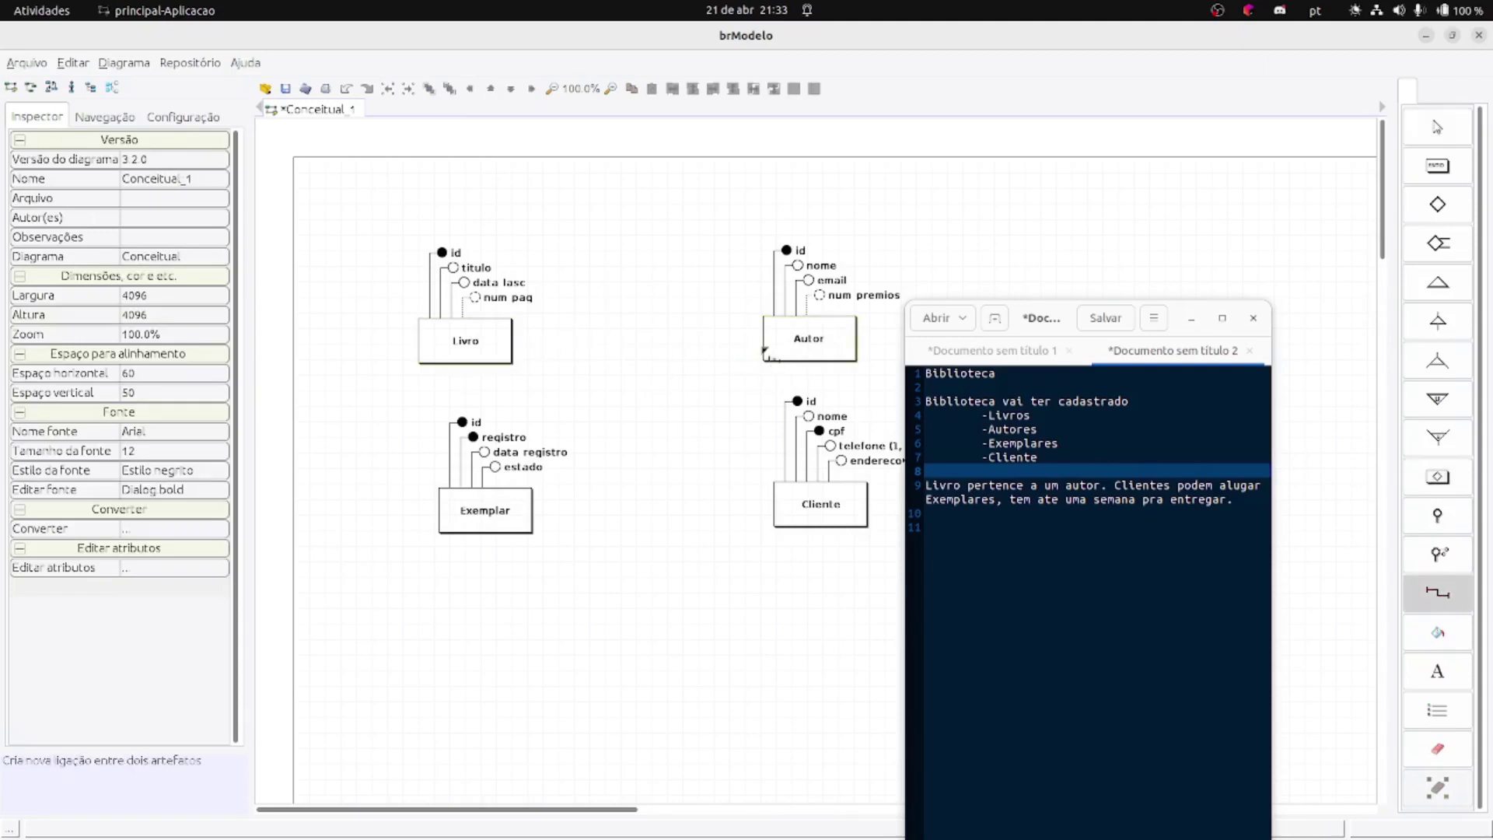
pyautogui.click(772, 343)
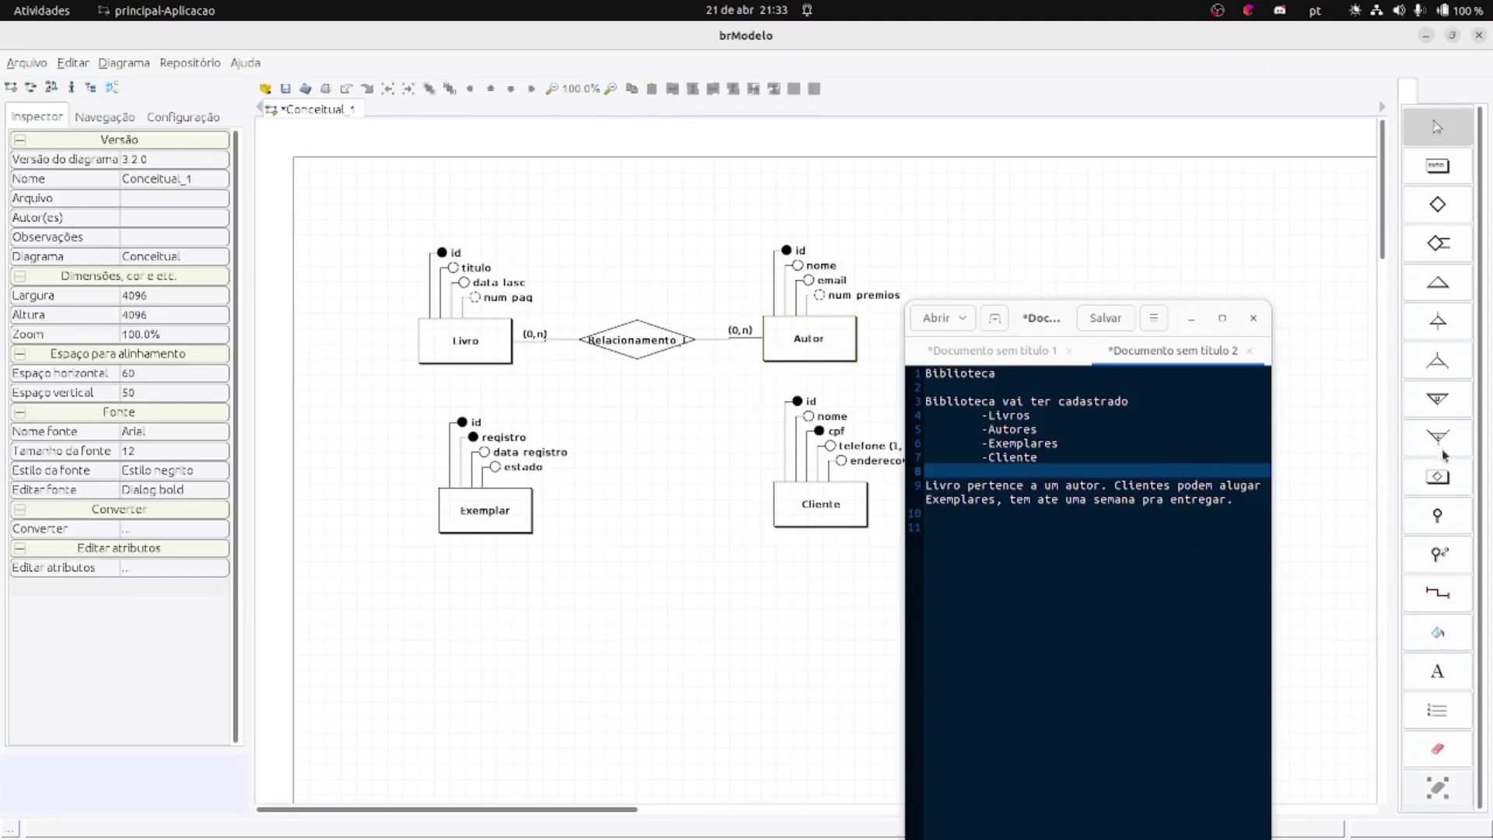
pyautogui.click(758, 345)
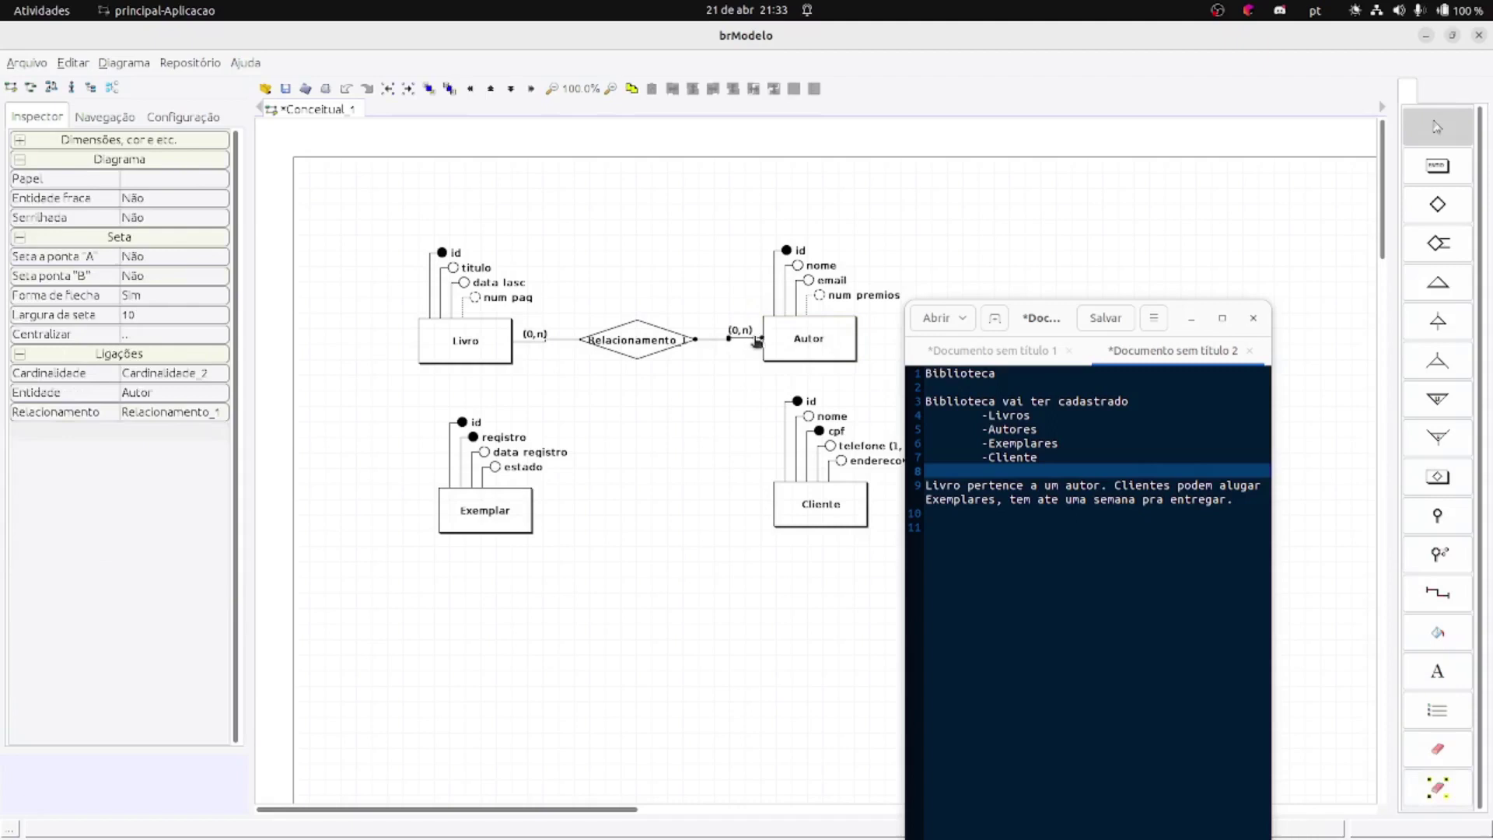
pyautogui.click(740, 369)
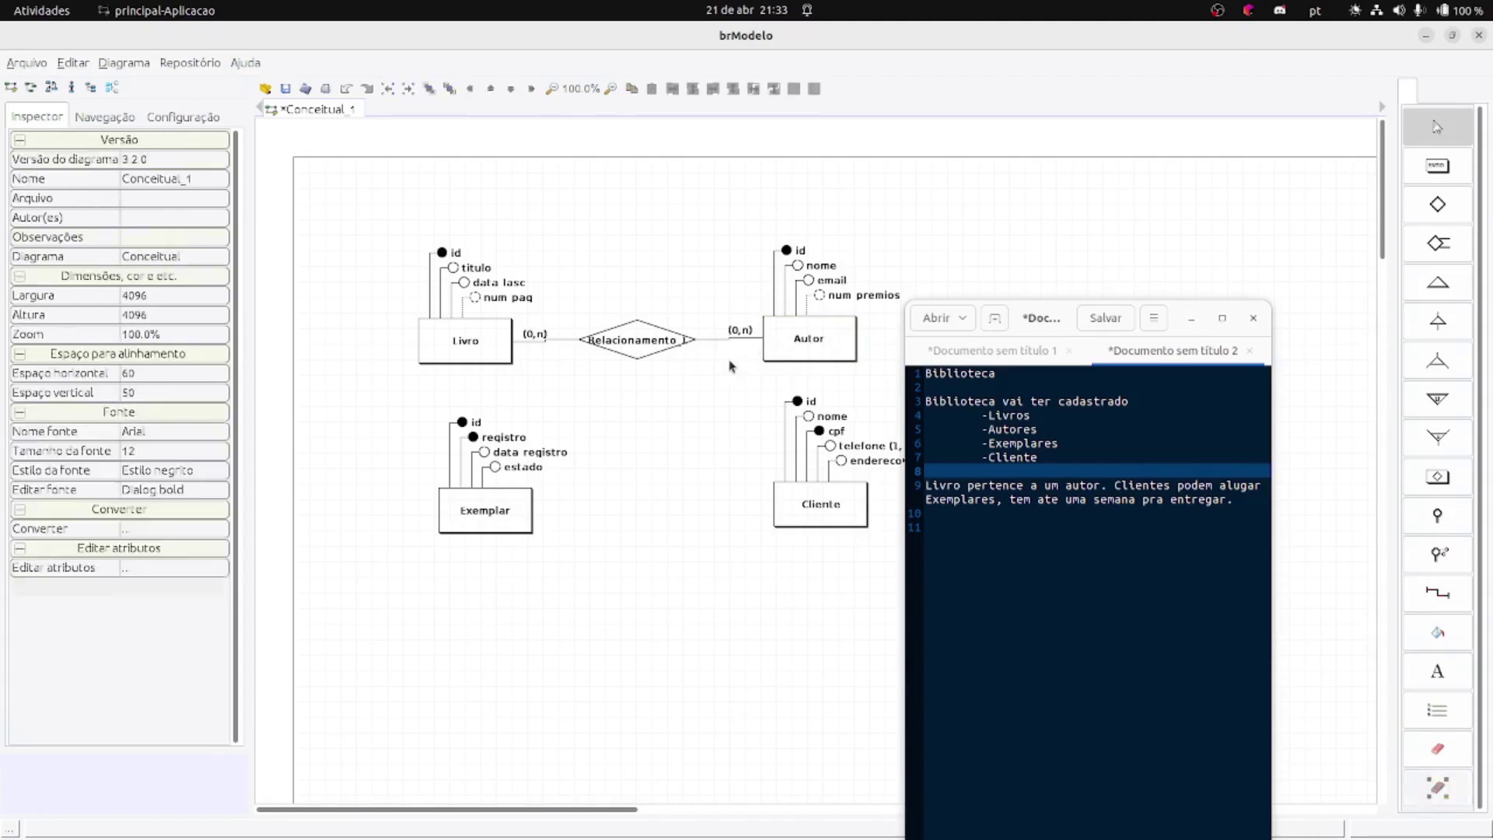
# - Name the relationship between Livro and Autor escrito
pyautogui.click(626, 348)
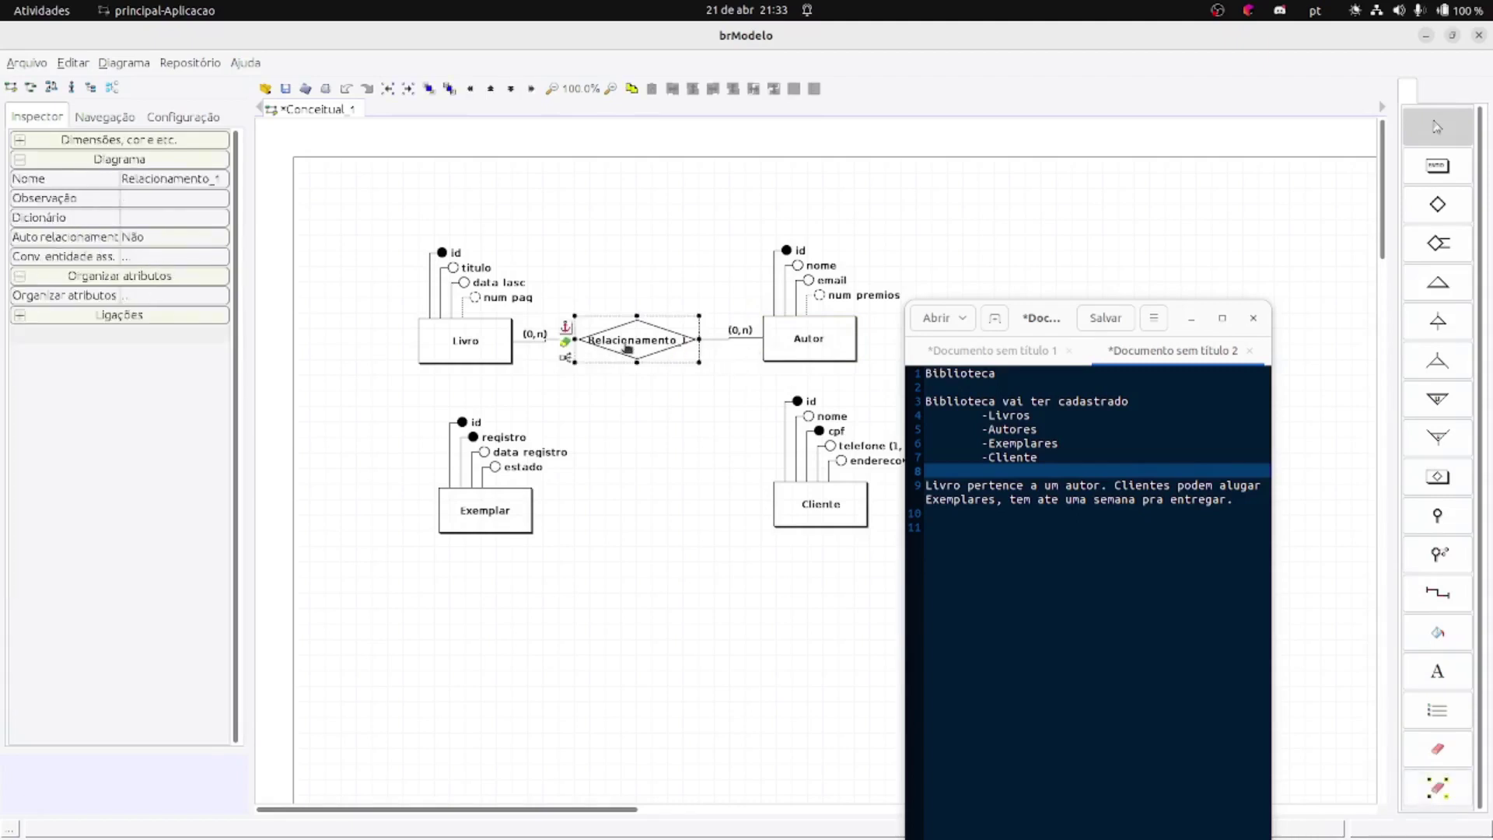
pyautogui.click(173, 180)
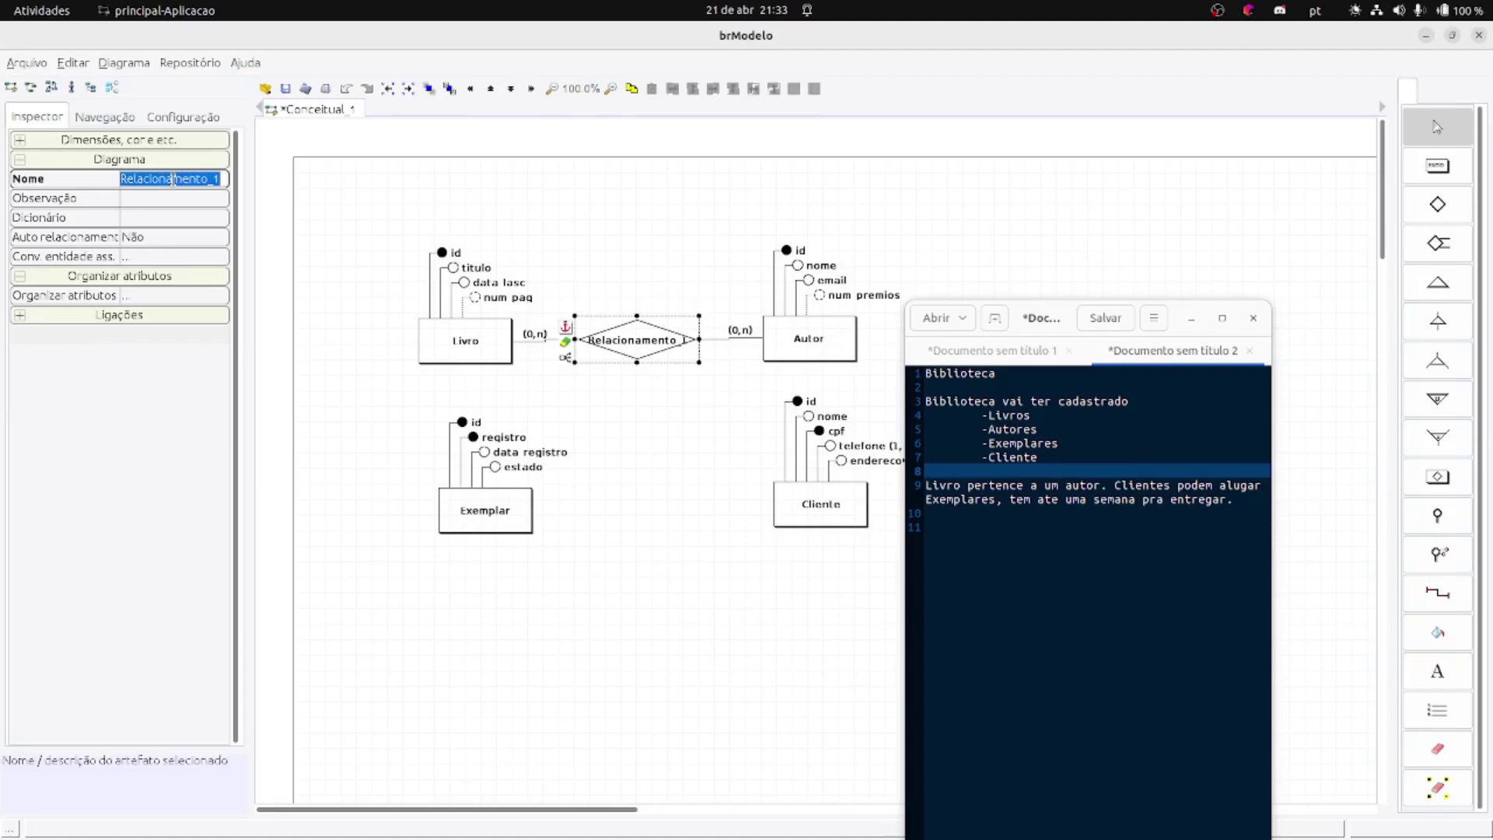
pyautogui.write('escrito')
pyautogui.press('Return')
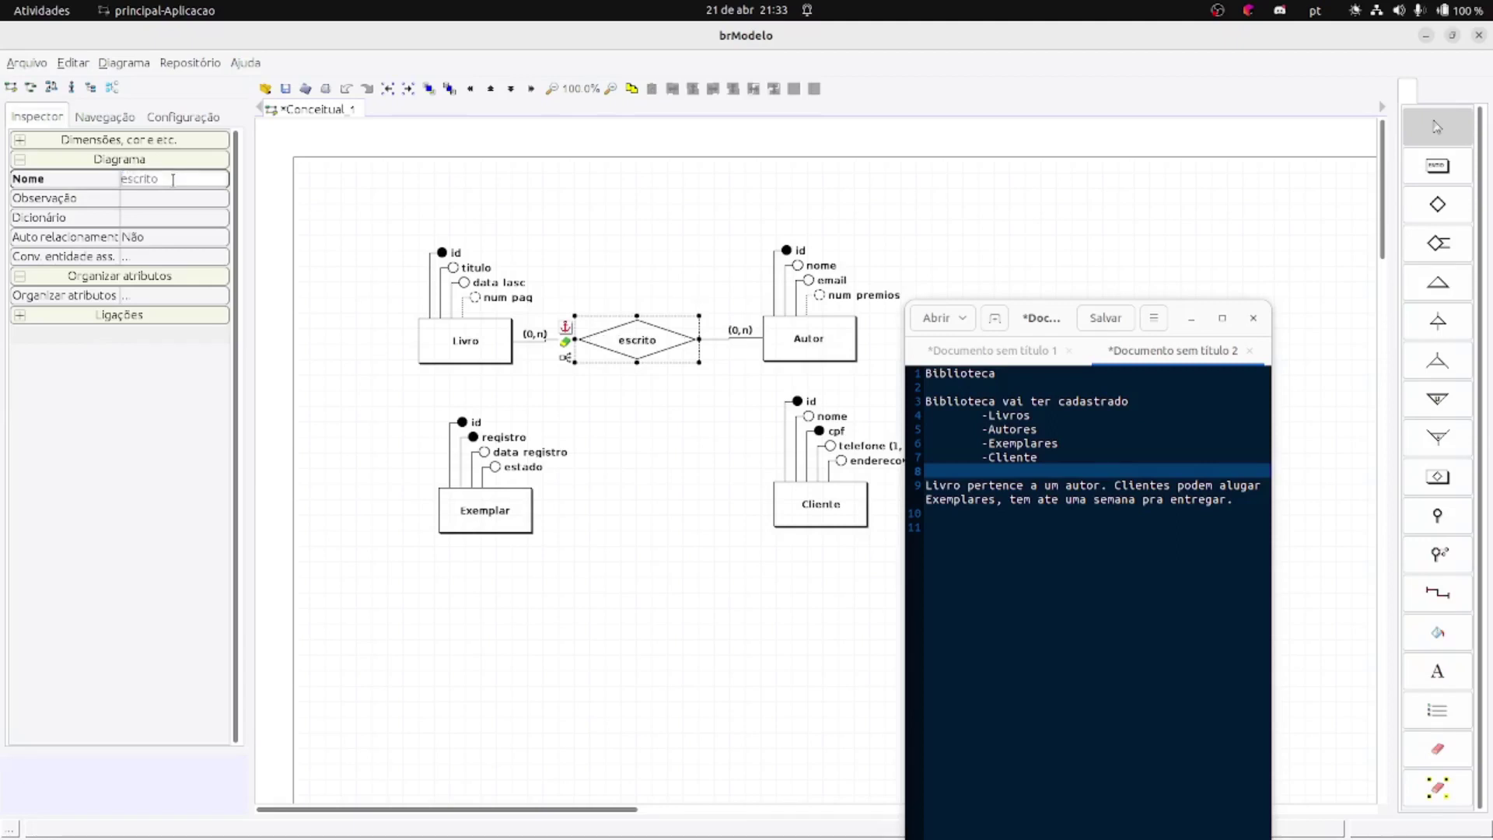
pyautogui.click(585, 239)
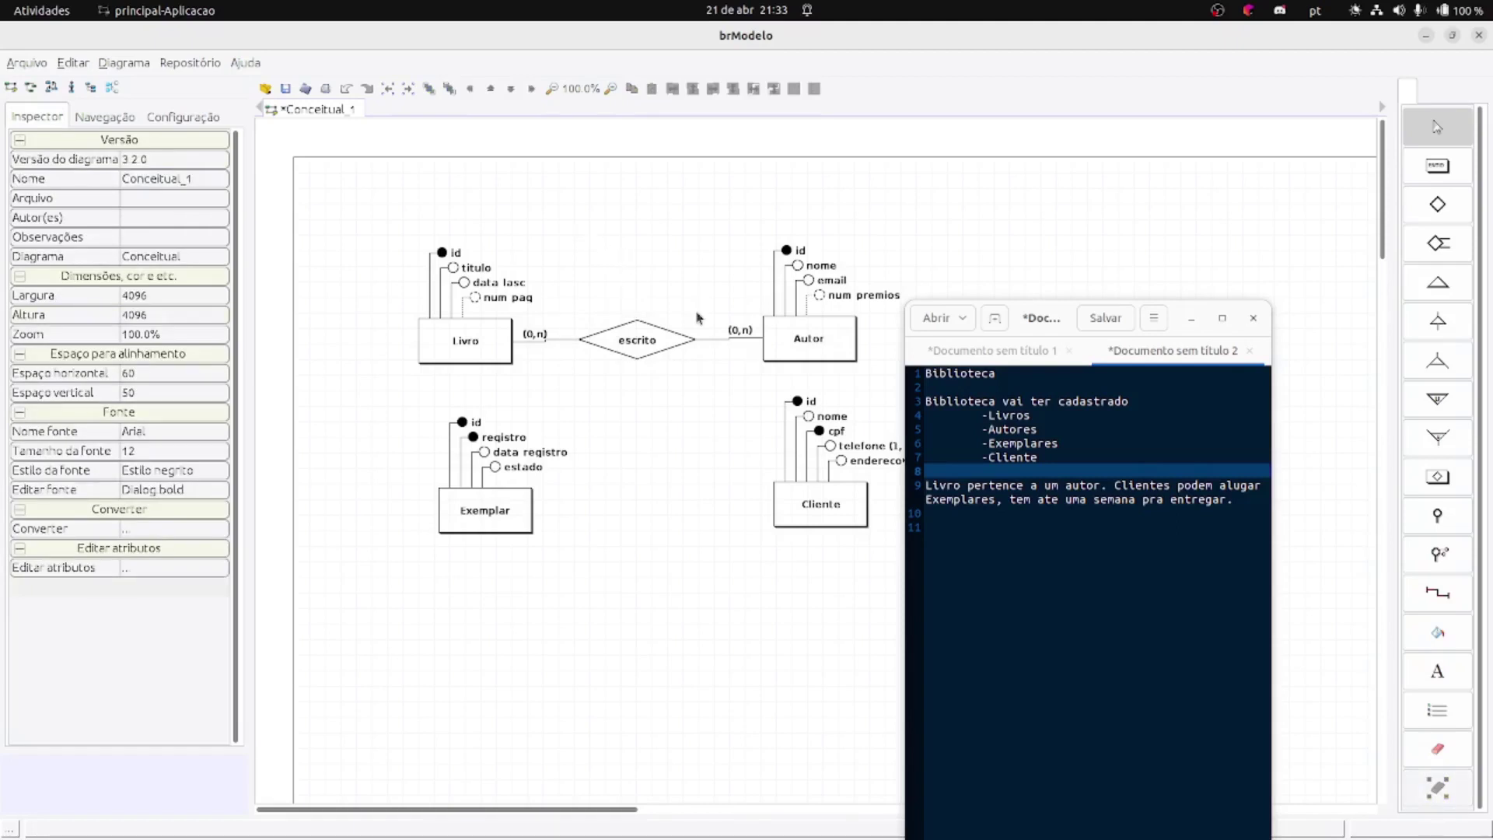
# - Set the cardinality on the Autor side of the escrito relationship to (1,1)
pyautogui.click(739, 331)
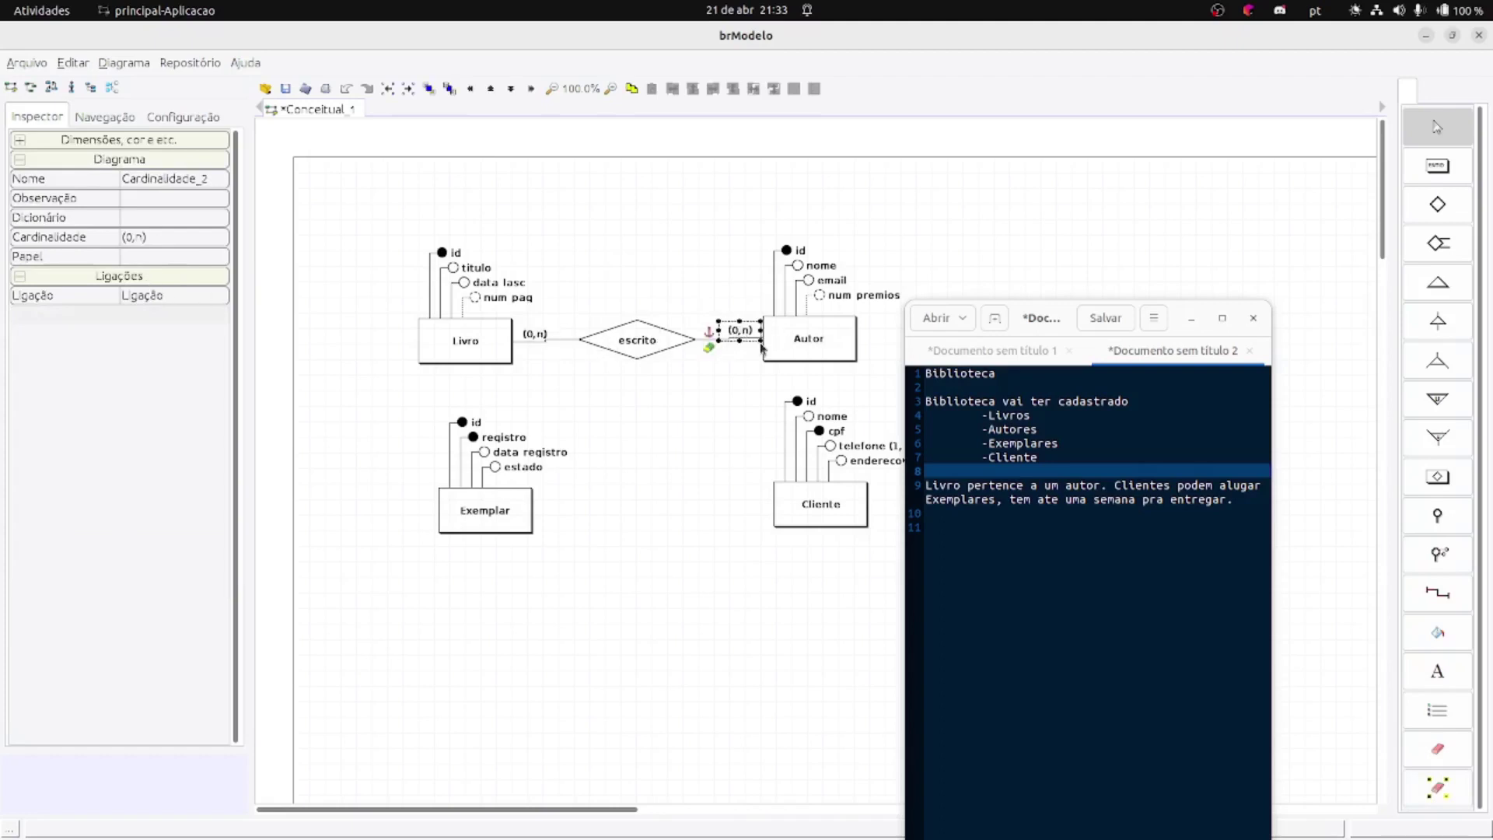
pyautogui.click(140, 237)
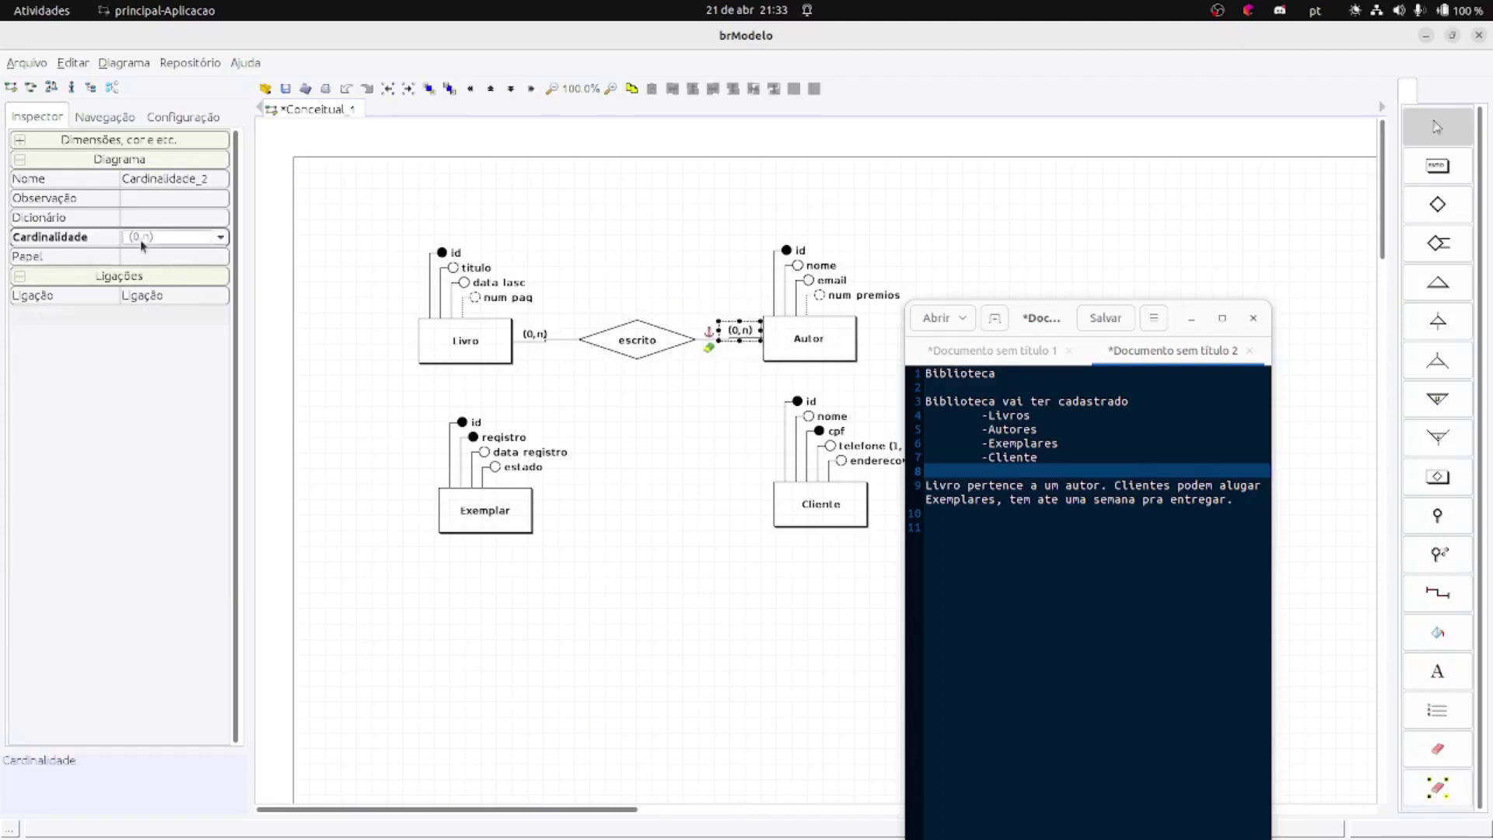
pyautogui.click(221, 238)
pyautogui.click(196, 262)
pyautogui.click(585, 272)
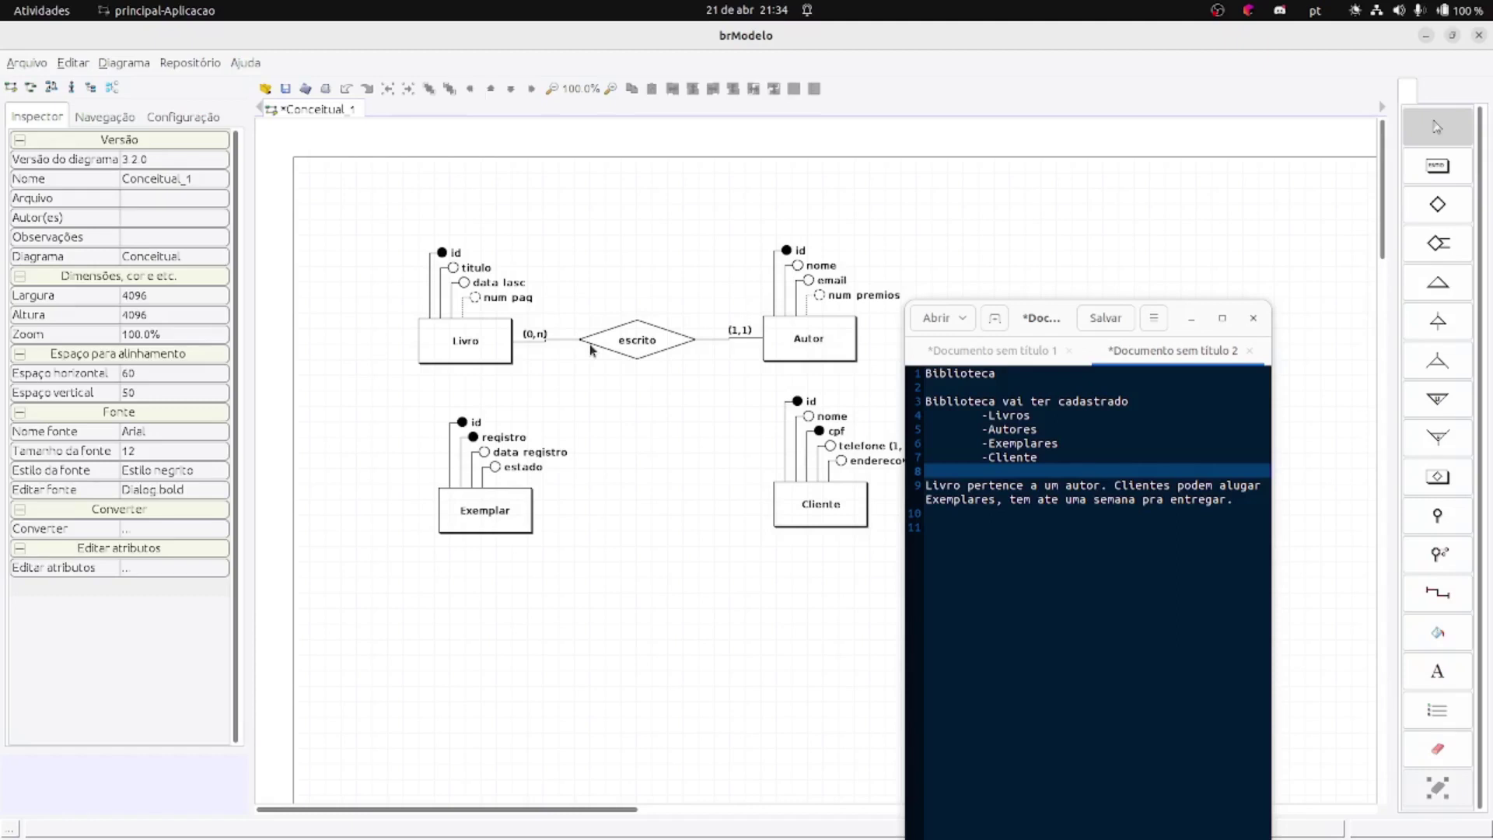
# - Highlight "pertence a um autor" in the notes and move the notes window clear of Cliente's attributes
pyautogui.click(968, 486)
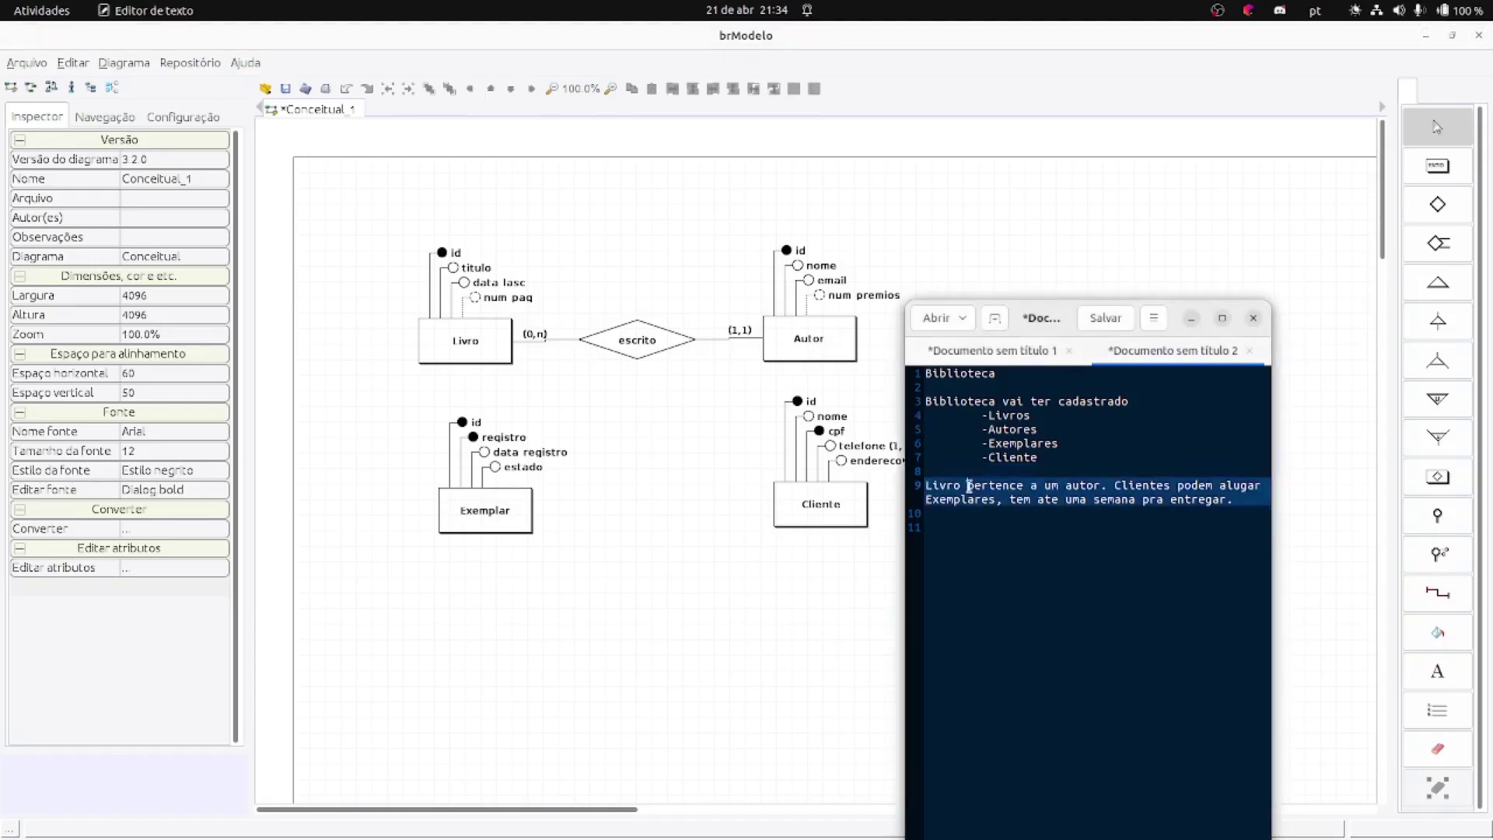
pyautogui.moveTo(966, 486); pyautogui.dragTo(1103, 485)
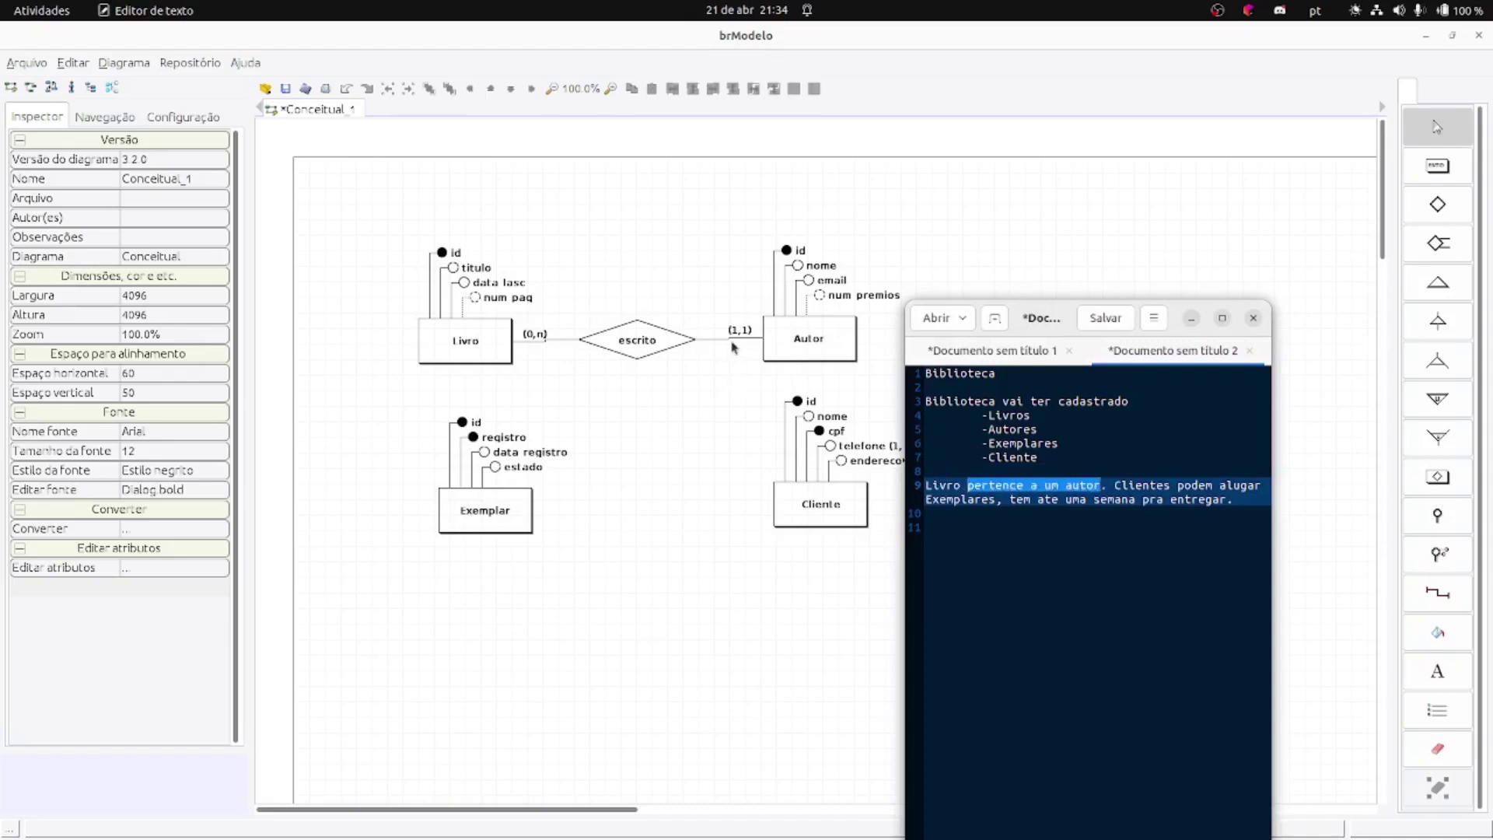
pyautogui.click(745, 370)
pyautogui.moveTo(1037, 334); pyautogui.dragTo(1132, 278)
pyautogui.click(919, 373)
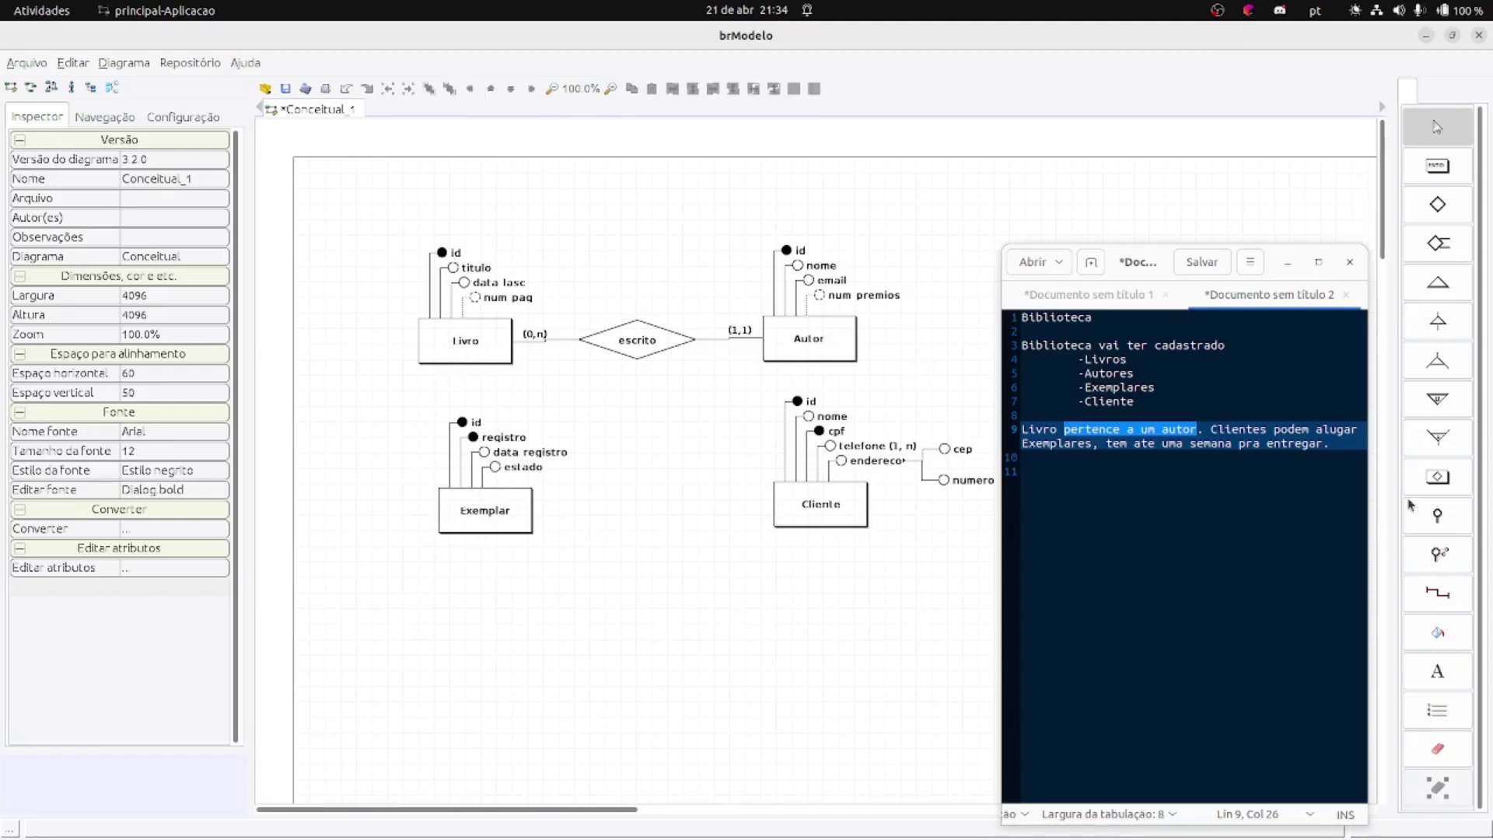
# - Connect Livro and Exemplar through a new relationship and place its diamond beside the two entities, clear of Exemplar's attributes
pyautogui.click(1440, 596)
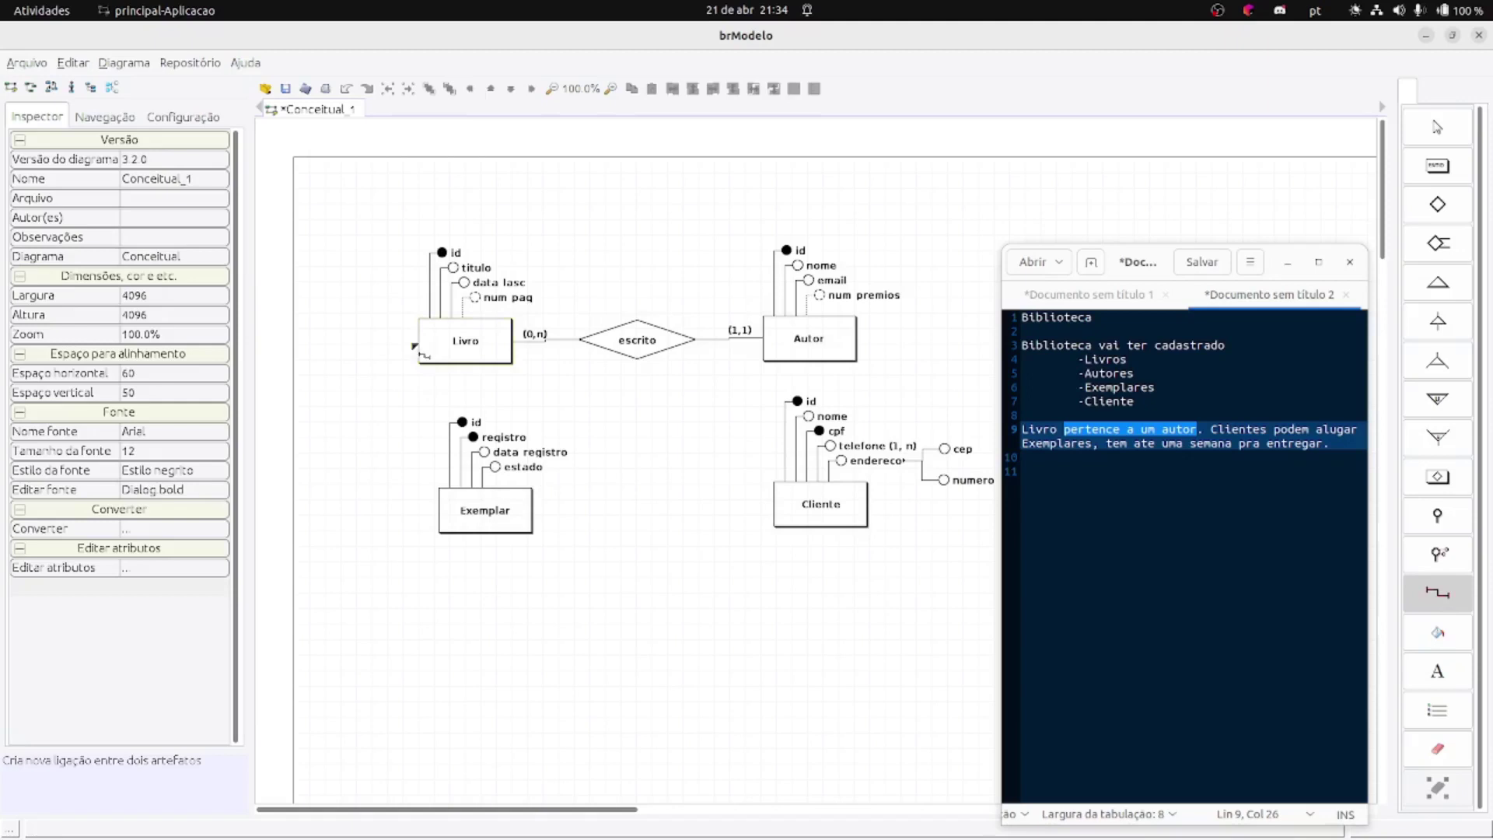
pyautogui.click(451, 515)
pyautogui.click(484, 422)
pyautogui.moveTo(421, 425); pyautogui.dragTo(321, 432)
pyautogui.click(565, 426)
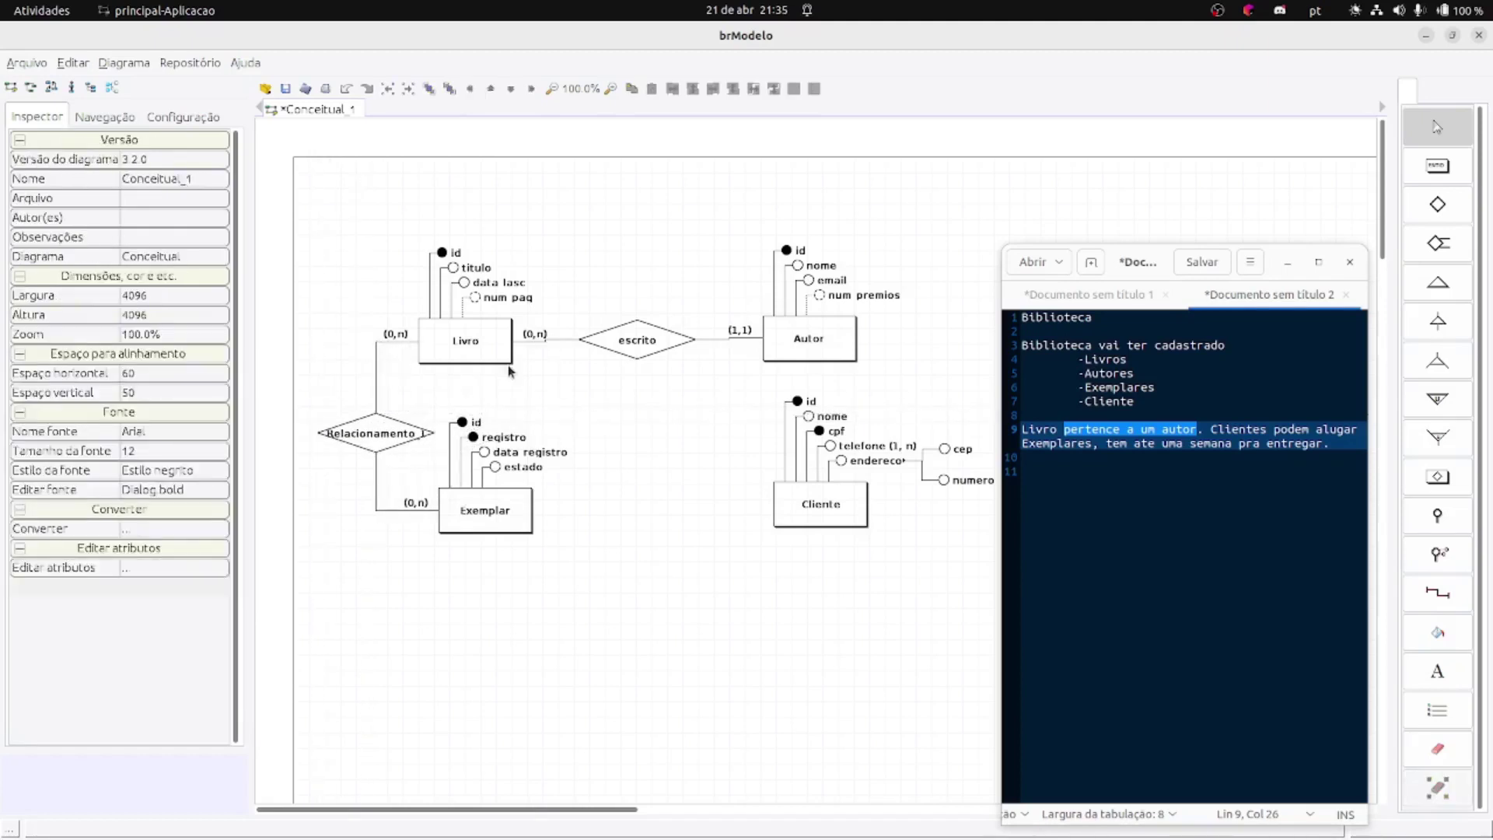
# - Name the relationship between Livro and Exemplar pertence
pyautogui.click(393, 438)
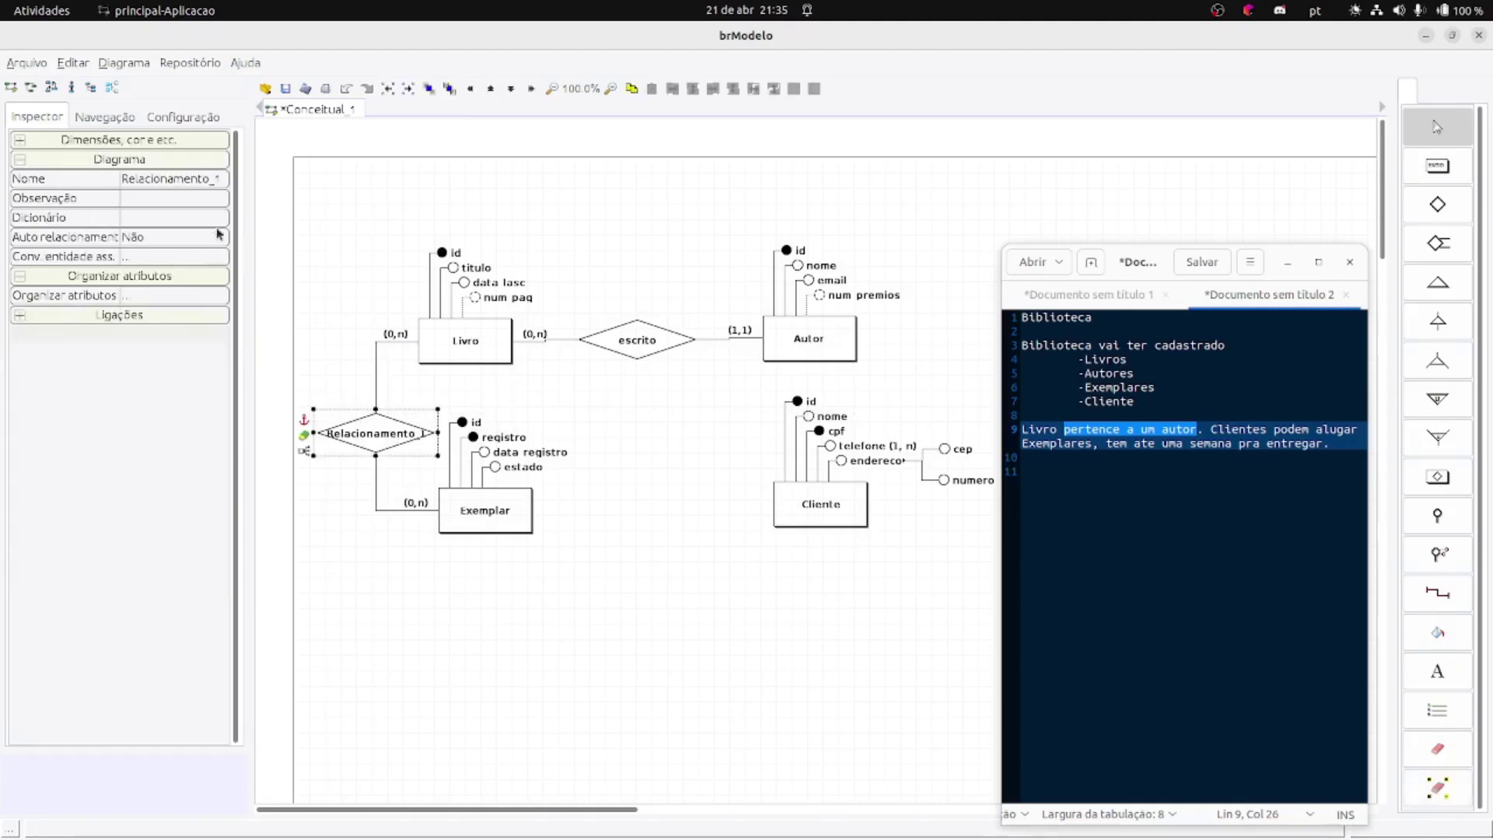
pyautogui.click(172, 179)
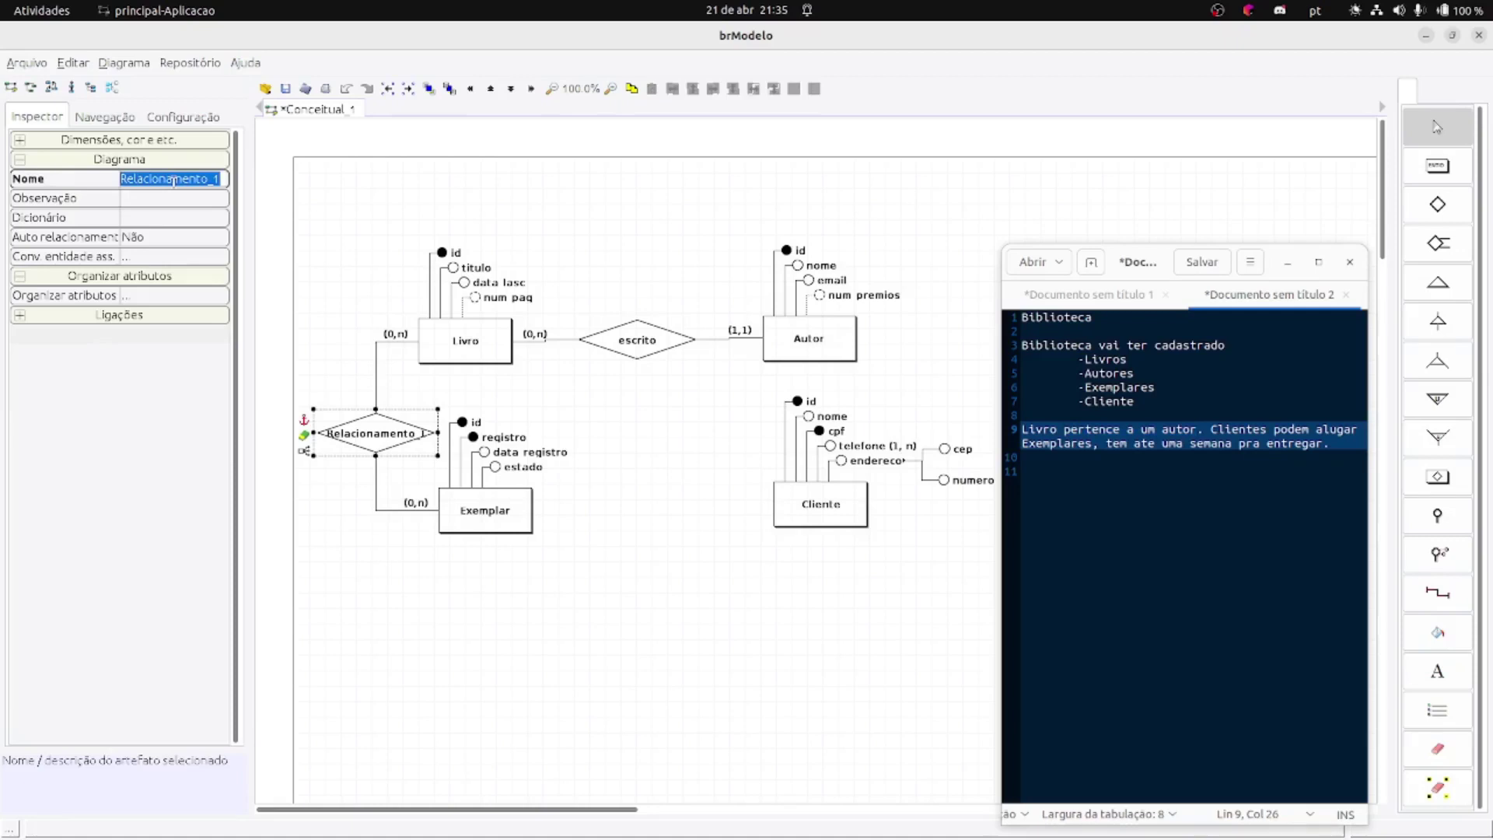
pyautogui.write('pertence')
pyautogui.press('Return')
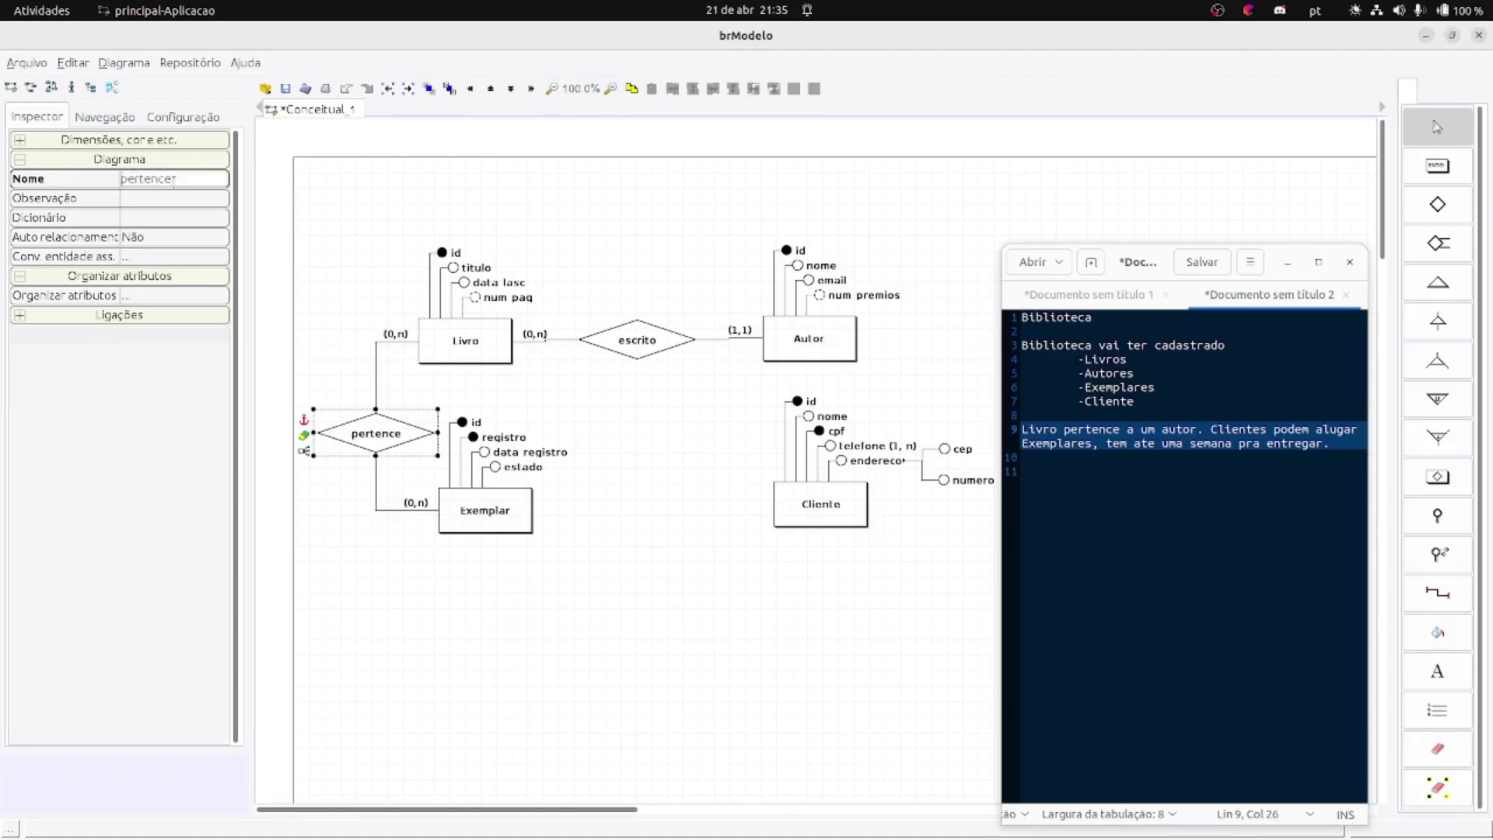
pyautogui.click(673, 490)
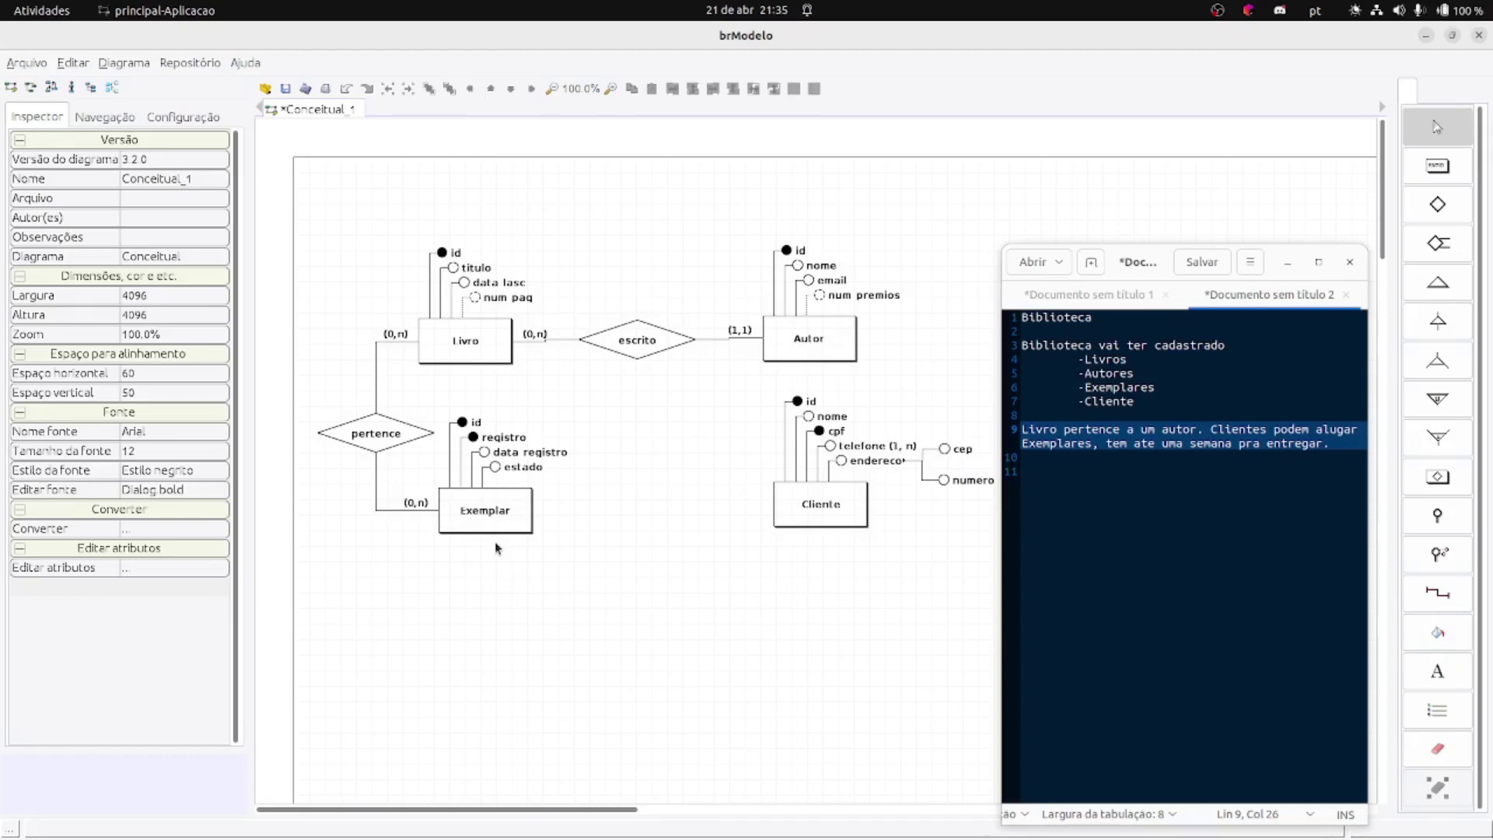
# - Set the cardinality on the Livro side of the pertence relationship to (1,1)
pyautogui.click(397, 340)
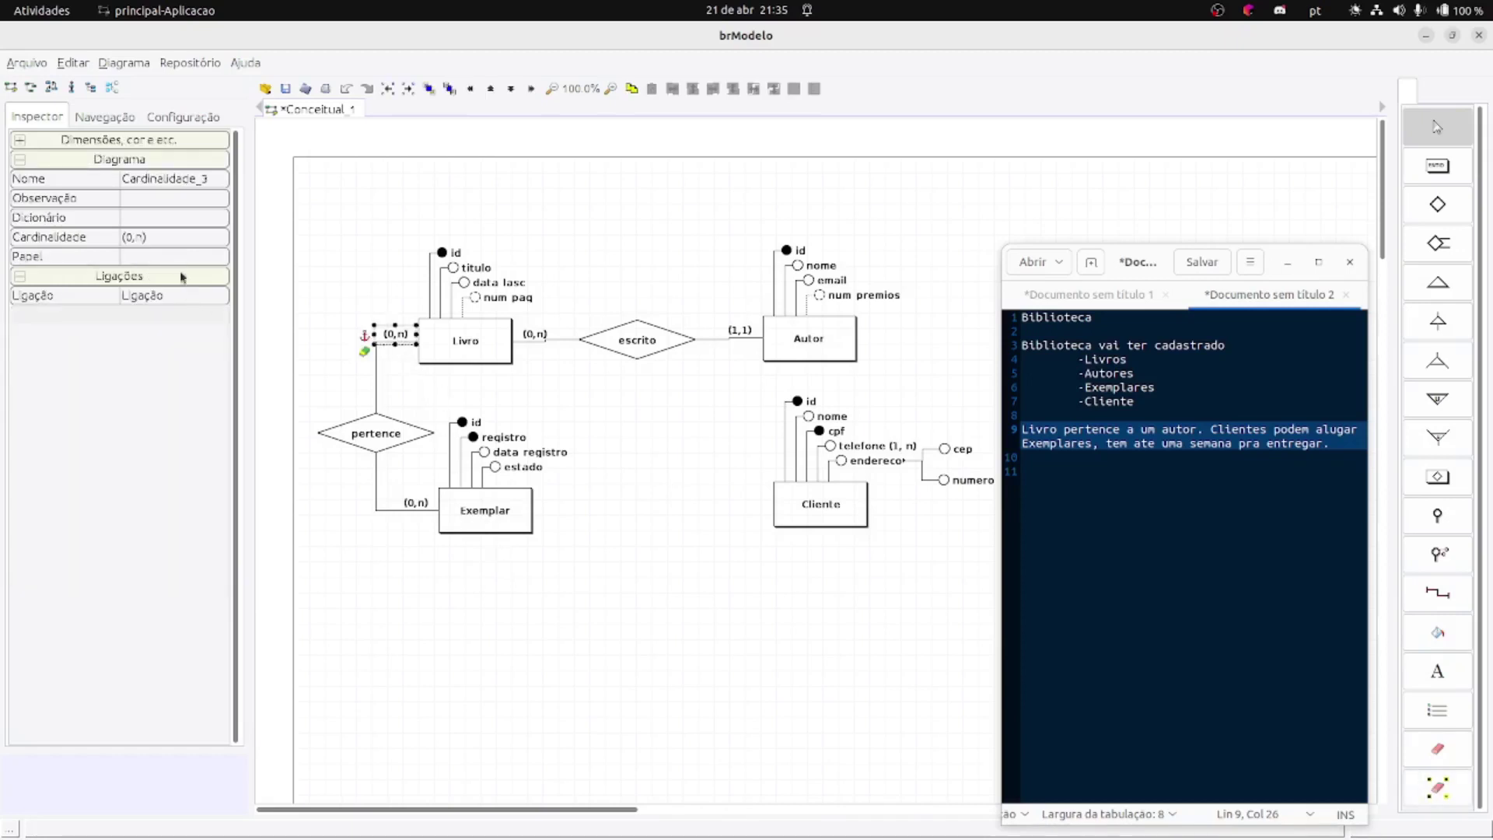
pyautogui.click(189, 237)
pyautogui.click(215, 239)
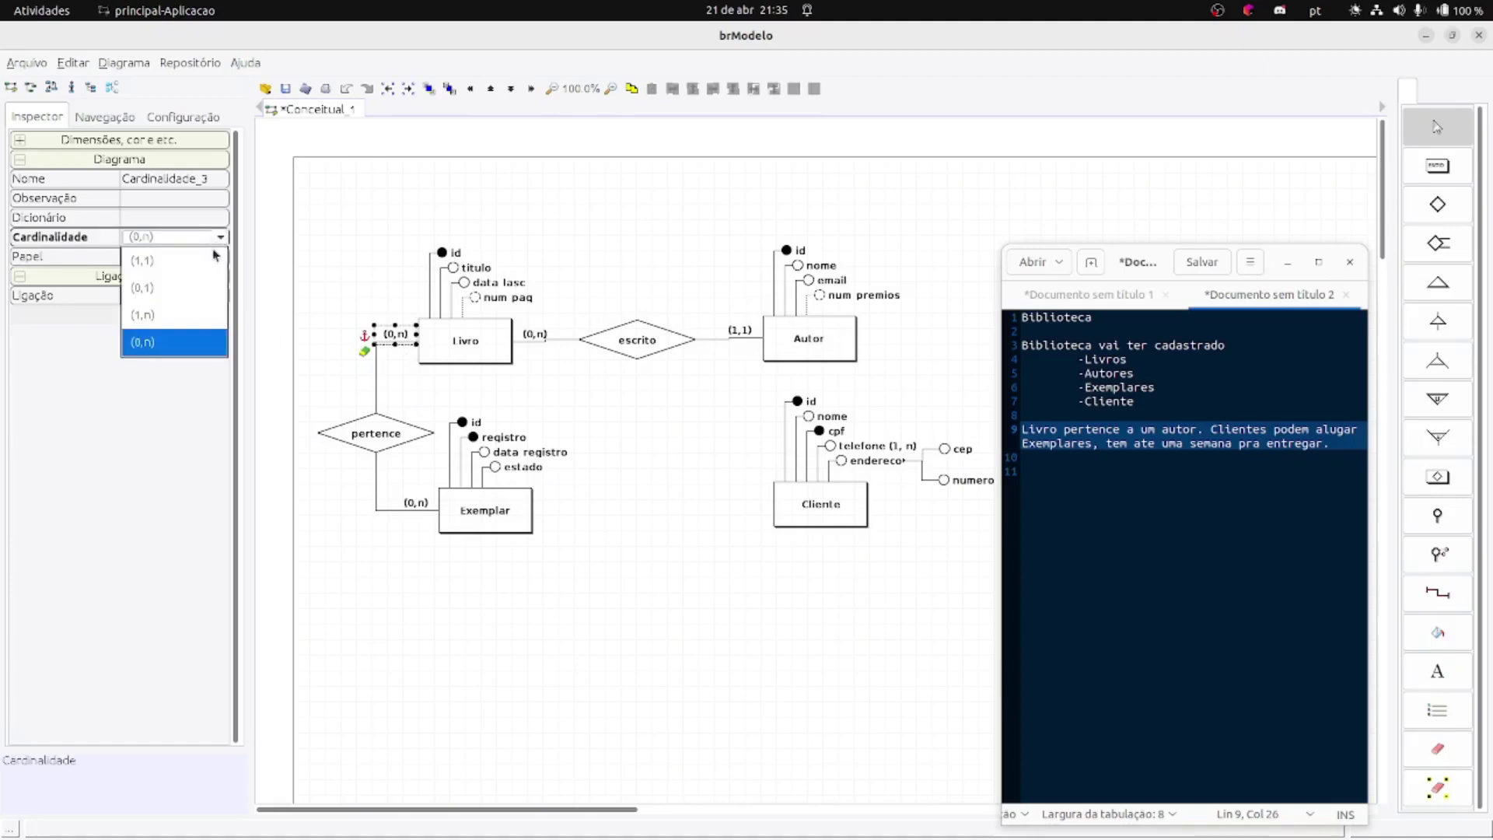
pyautogui.click(215, 256)
pyautogui.click(538, 585)
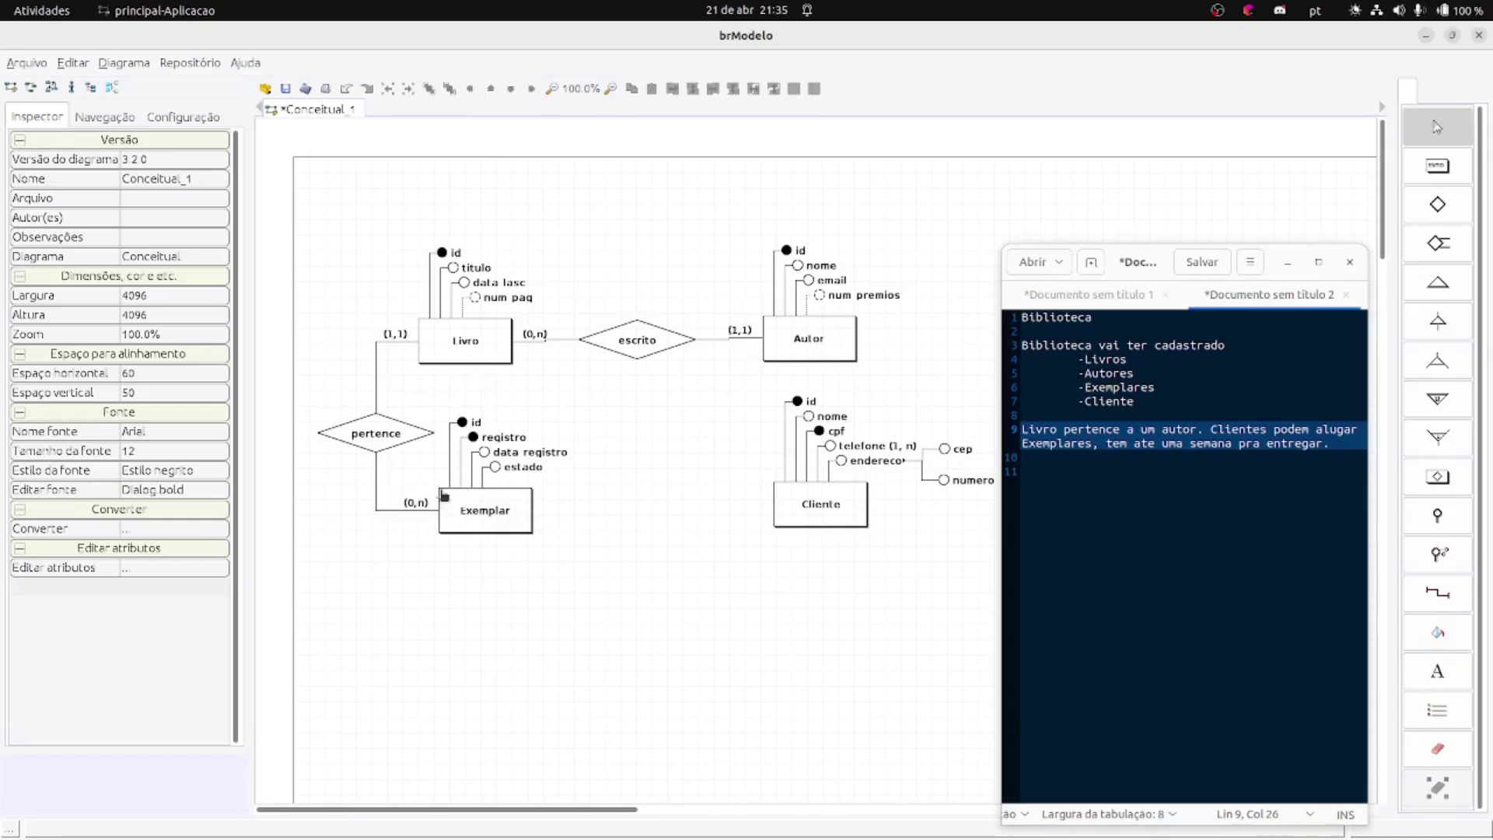
# - Set the cardinality on the Exemplar side of the pertence relationship to (1,n)
pyautogui.click(420, 505)
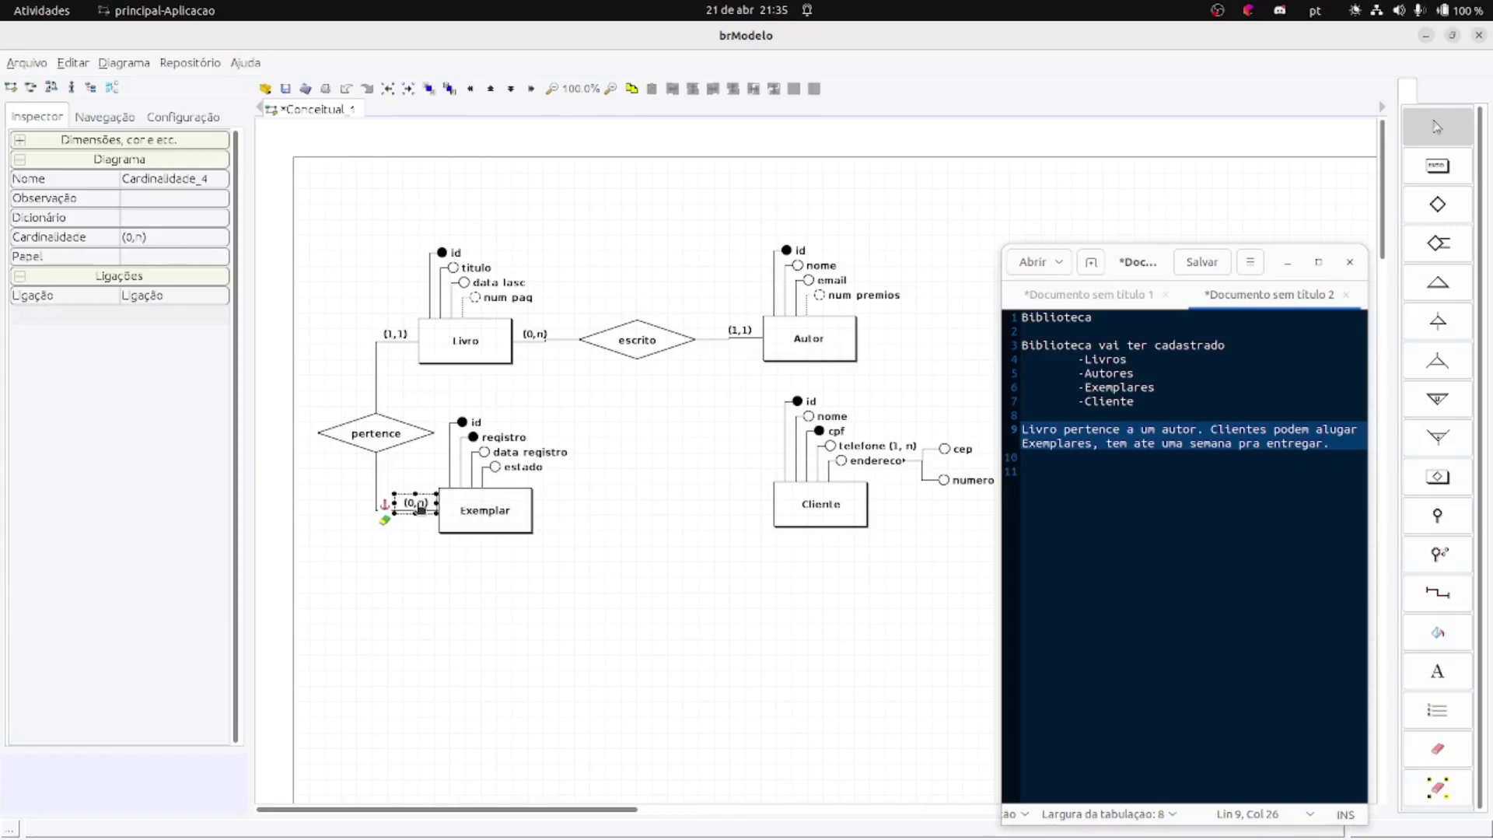
pyautogui.click(214, 238)
pyautogui.click(214, 235)
pyautogui.click(156, 316)
pyautogui.click(599, 431)
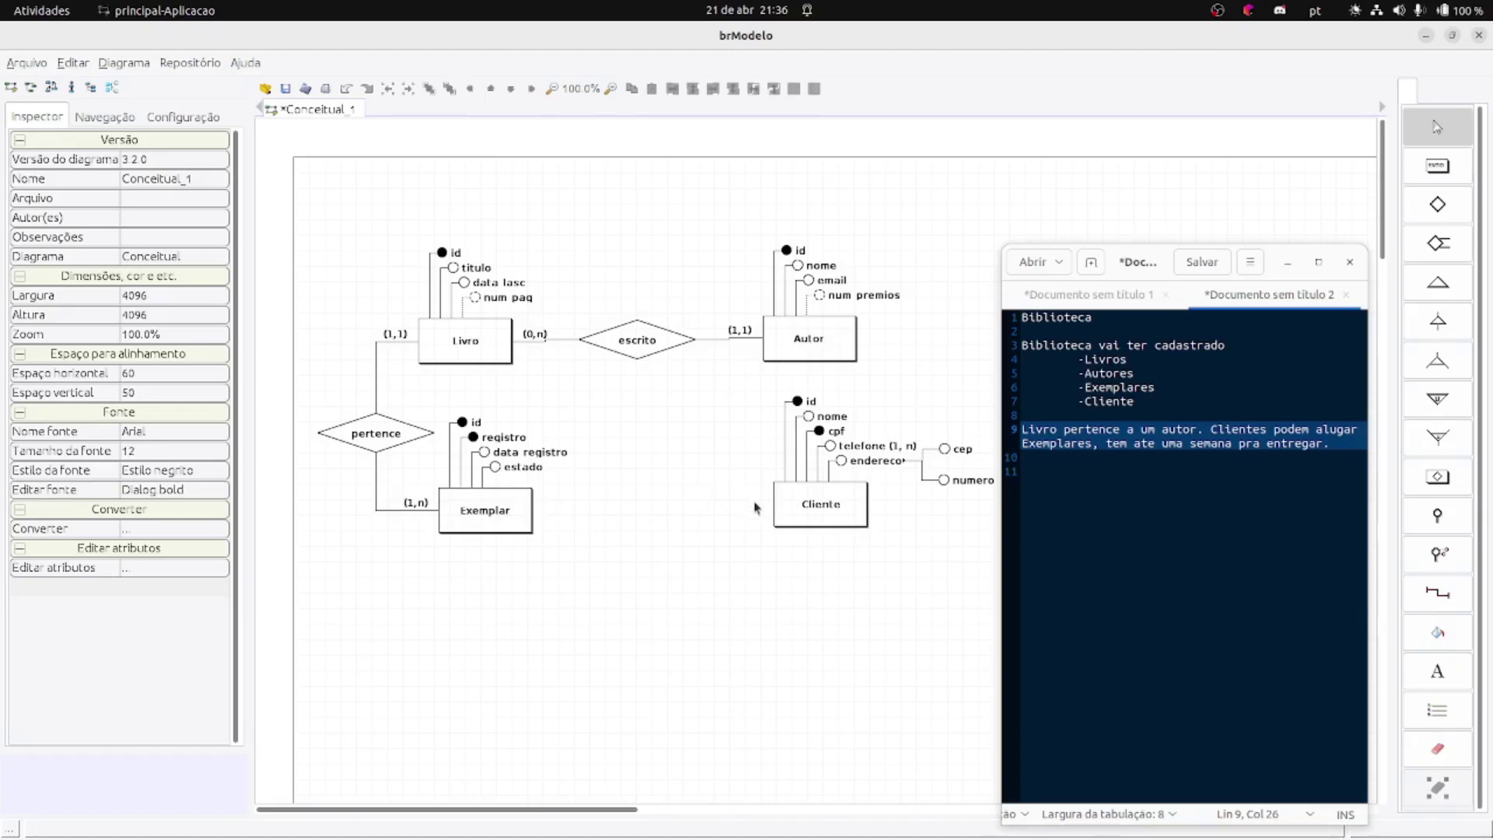
# - Highlight "alugar" in the notes and connect Exemplar and Cliente through a new relationship
pyautogui.click(1262, 444)
pyautogui.doubleClick(1338, 430)
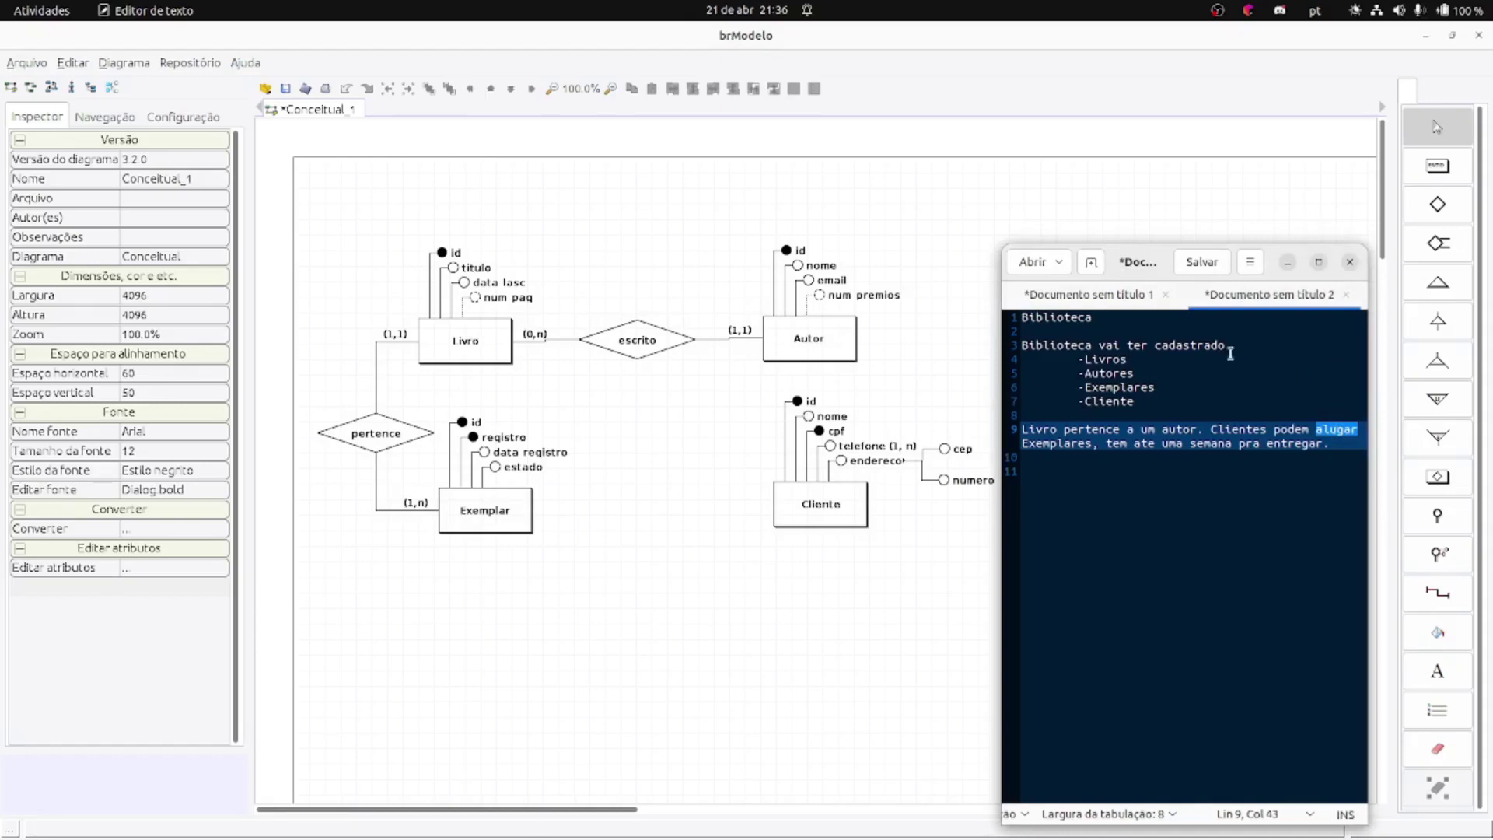
pyautogui.click(1437, 593)
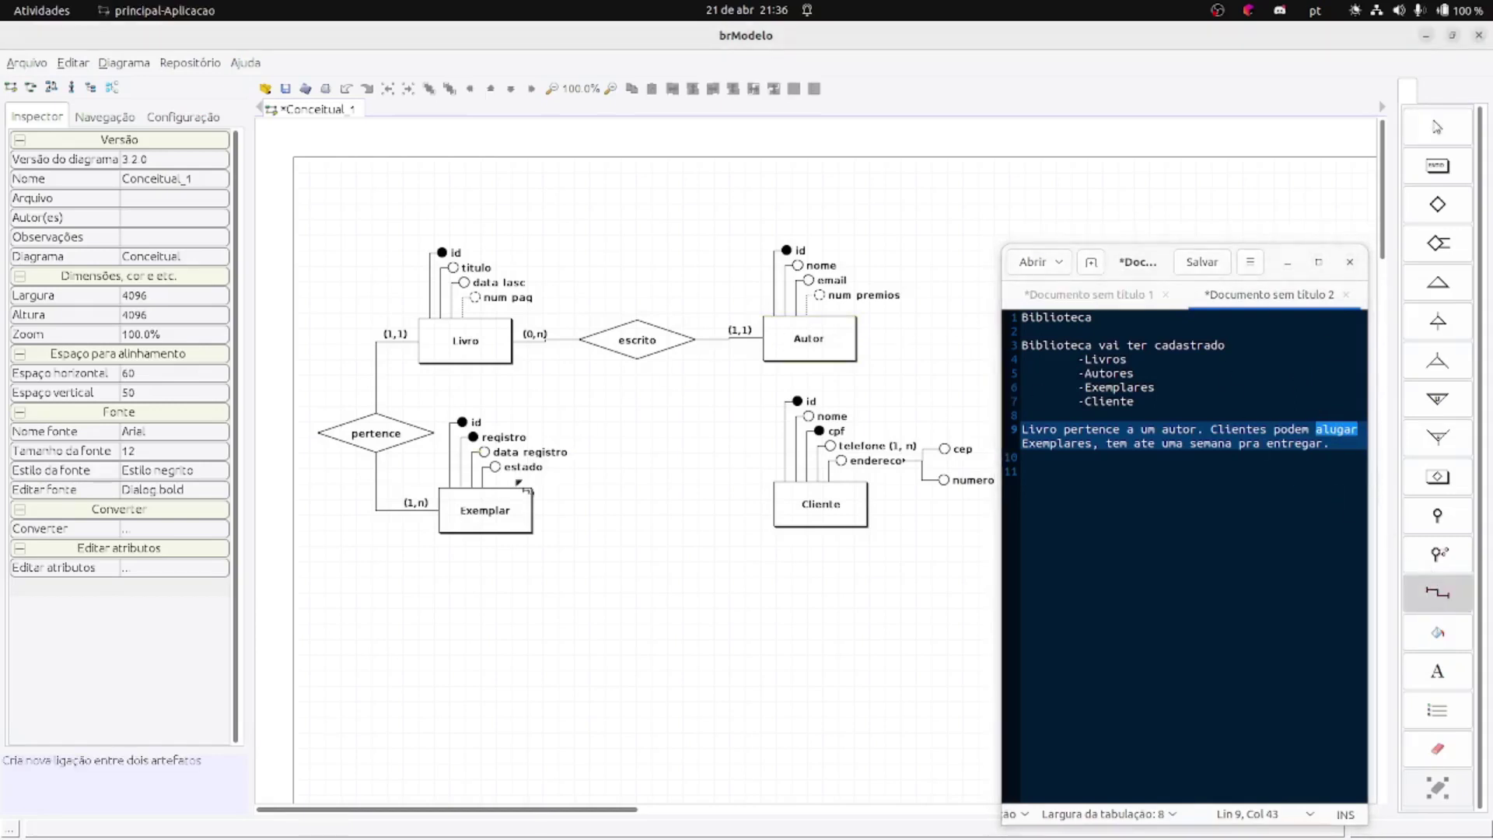
pyautogui.click(532, 515)
pyautogui.click(784, 510)
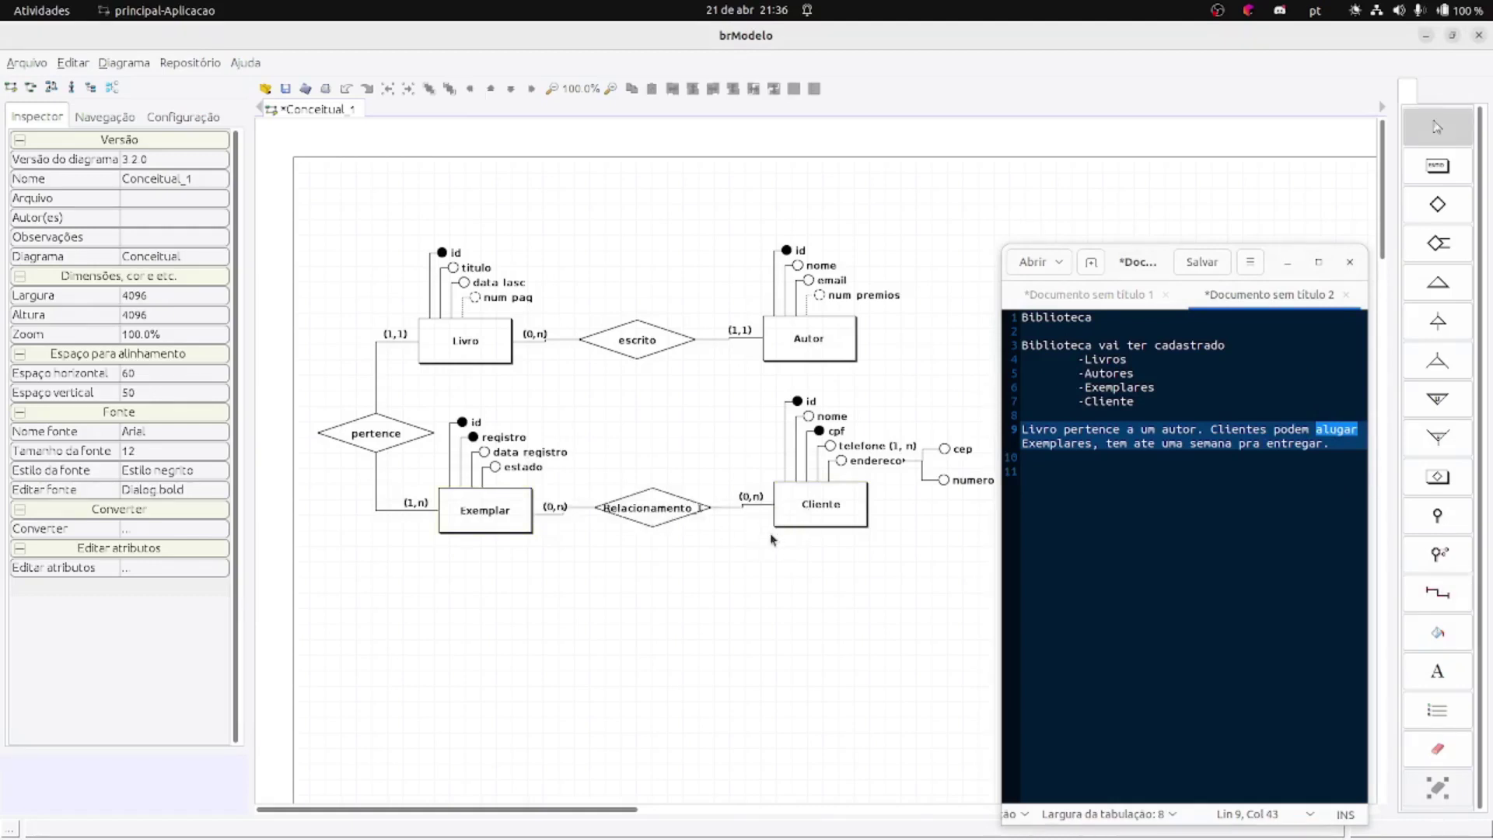
# - Name the relationship between Exemplar and Cliente aluga
pyautogui.click(644, 512)
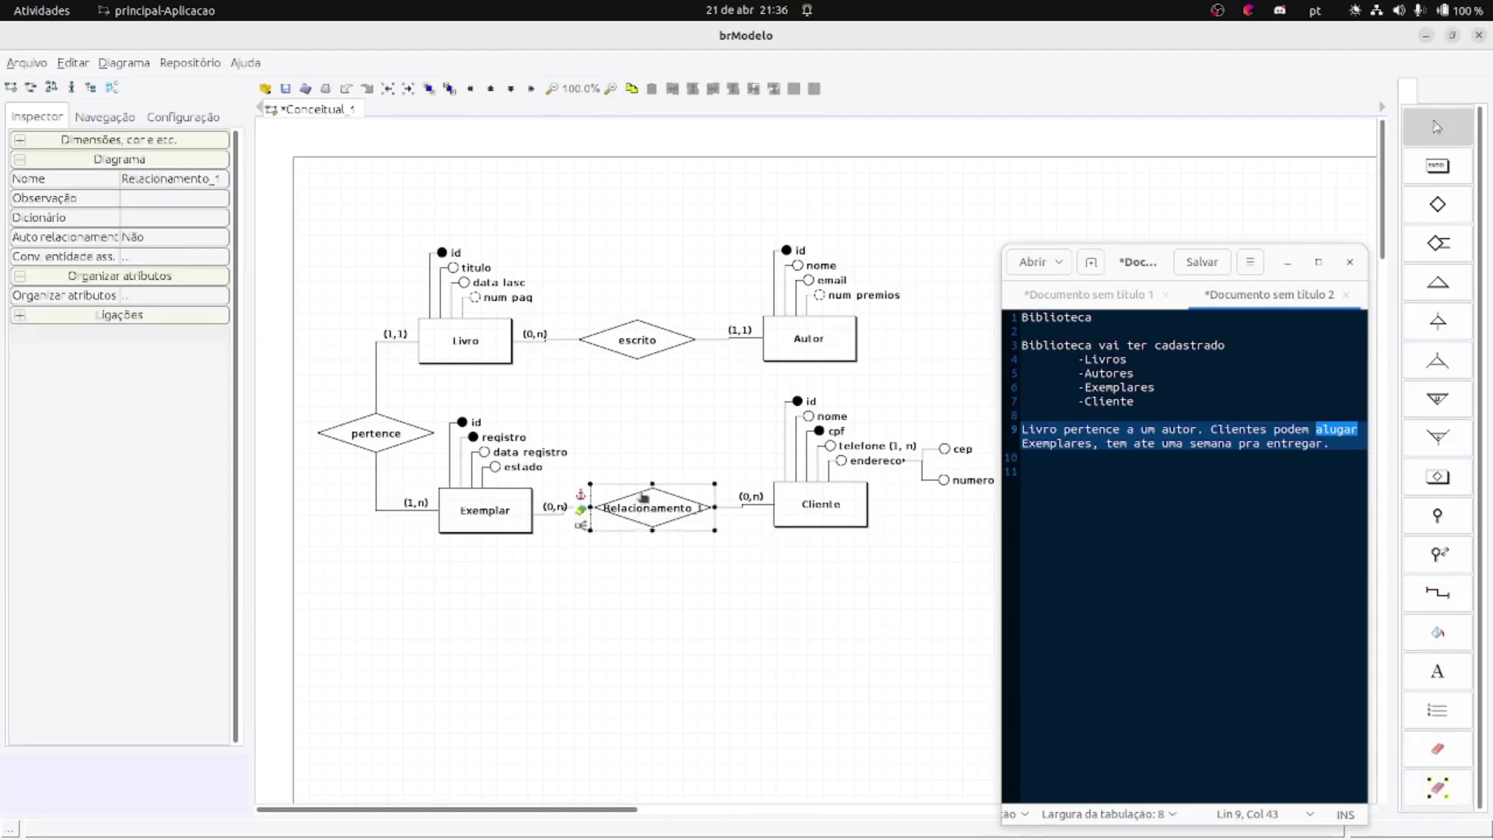
pyautogui.click(551, 507)
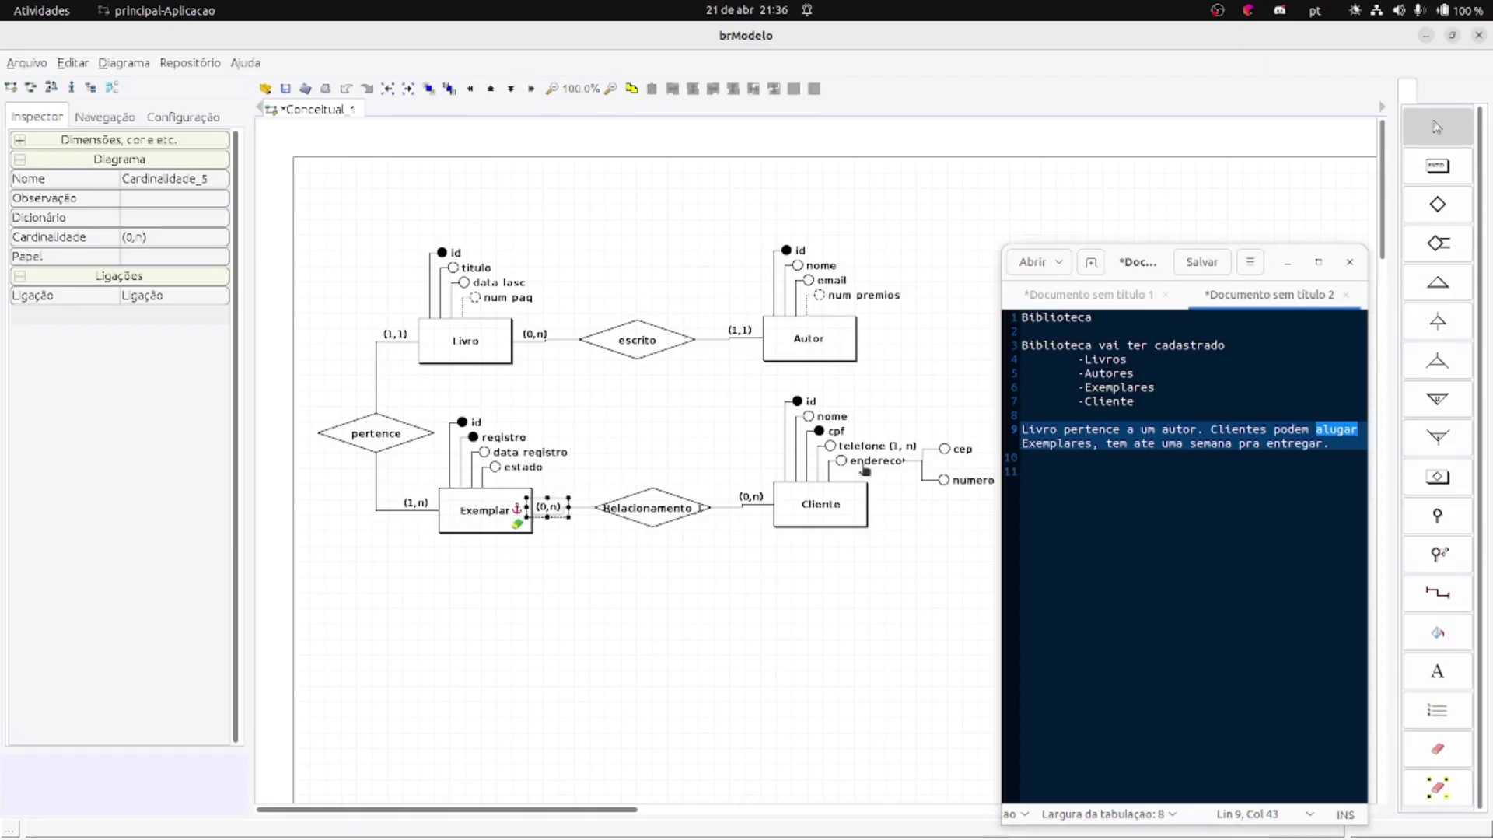
pyautogui.click(706, 426)
pyautogui.click(653, 498)
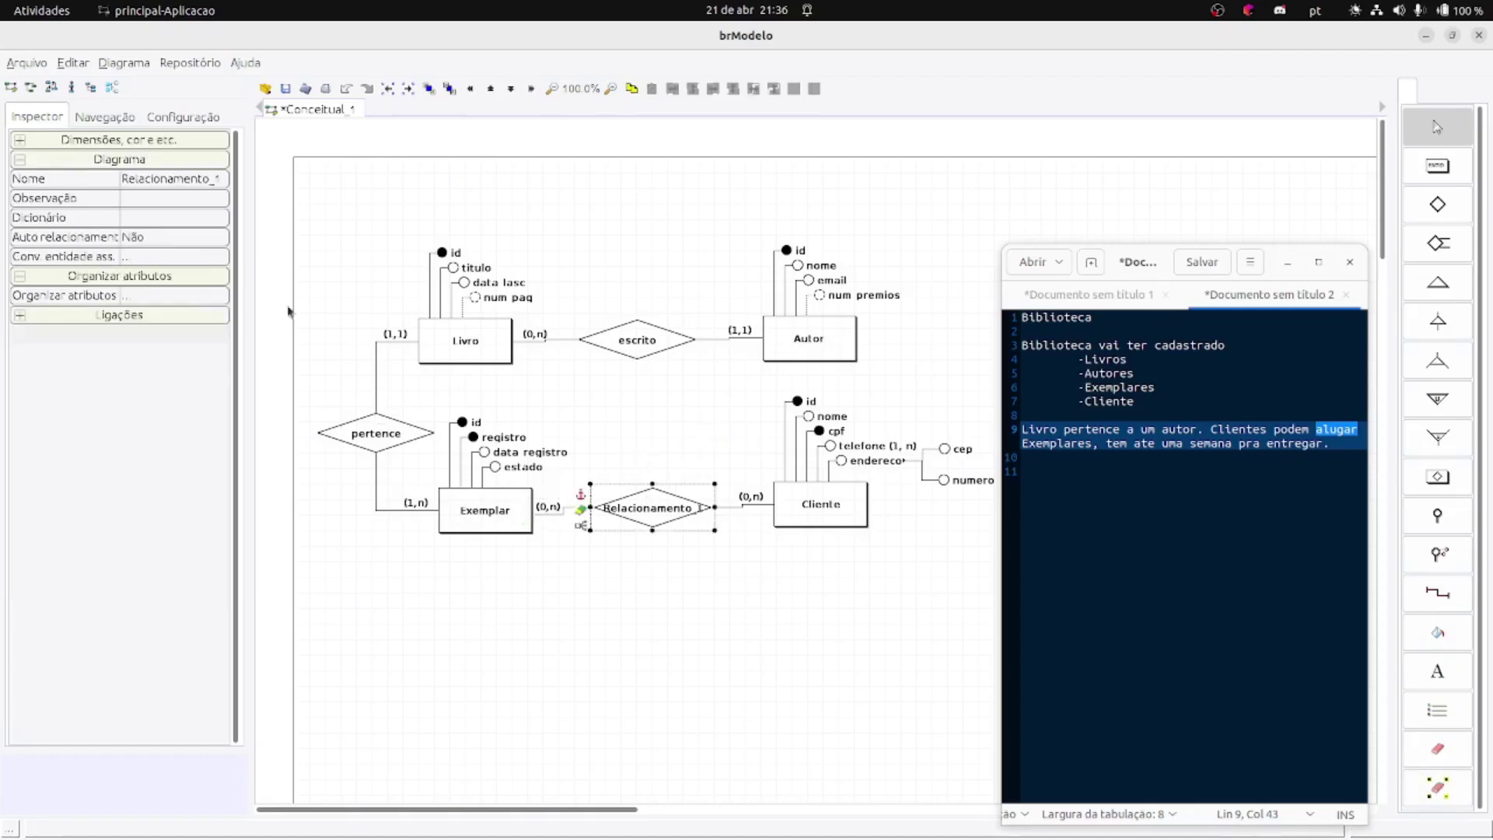
pyautogui.click(168, 179)
pyautogui.write('aluga')
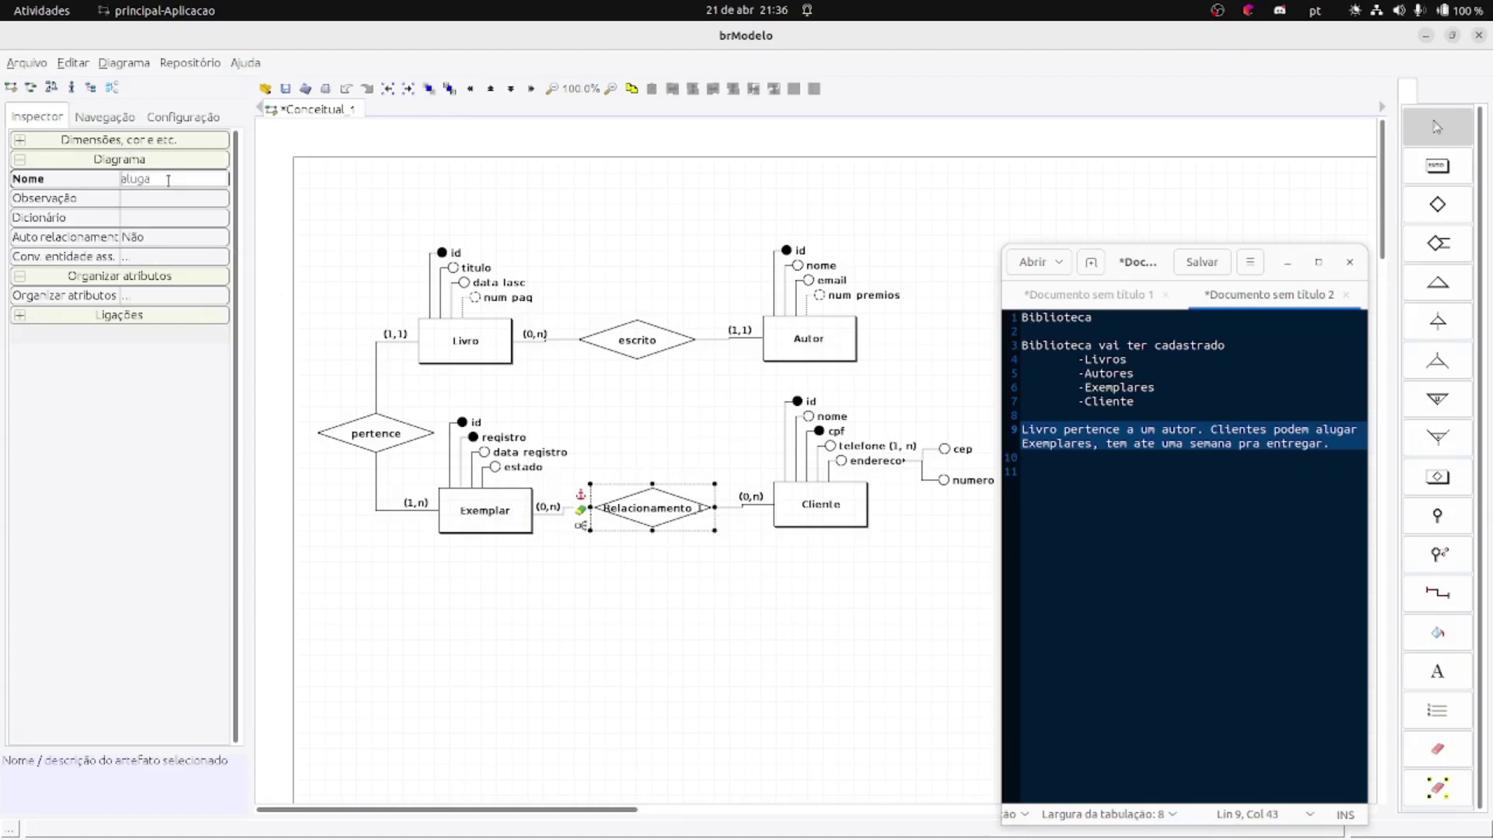
pyautogui.press('Return')
pyautogui.click(639, 399)
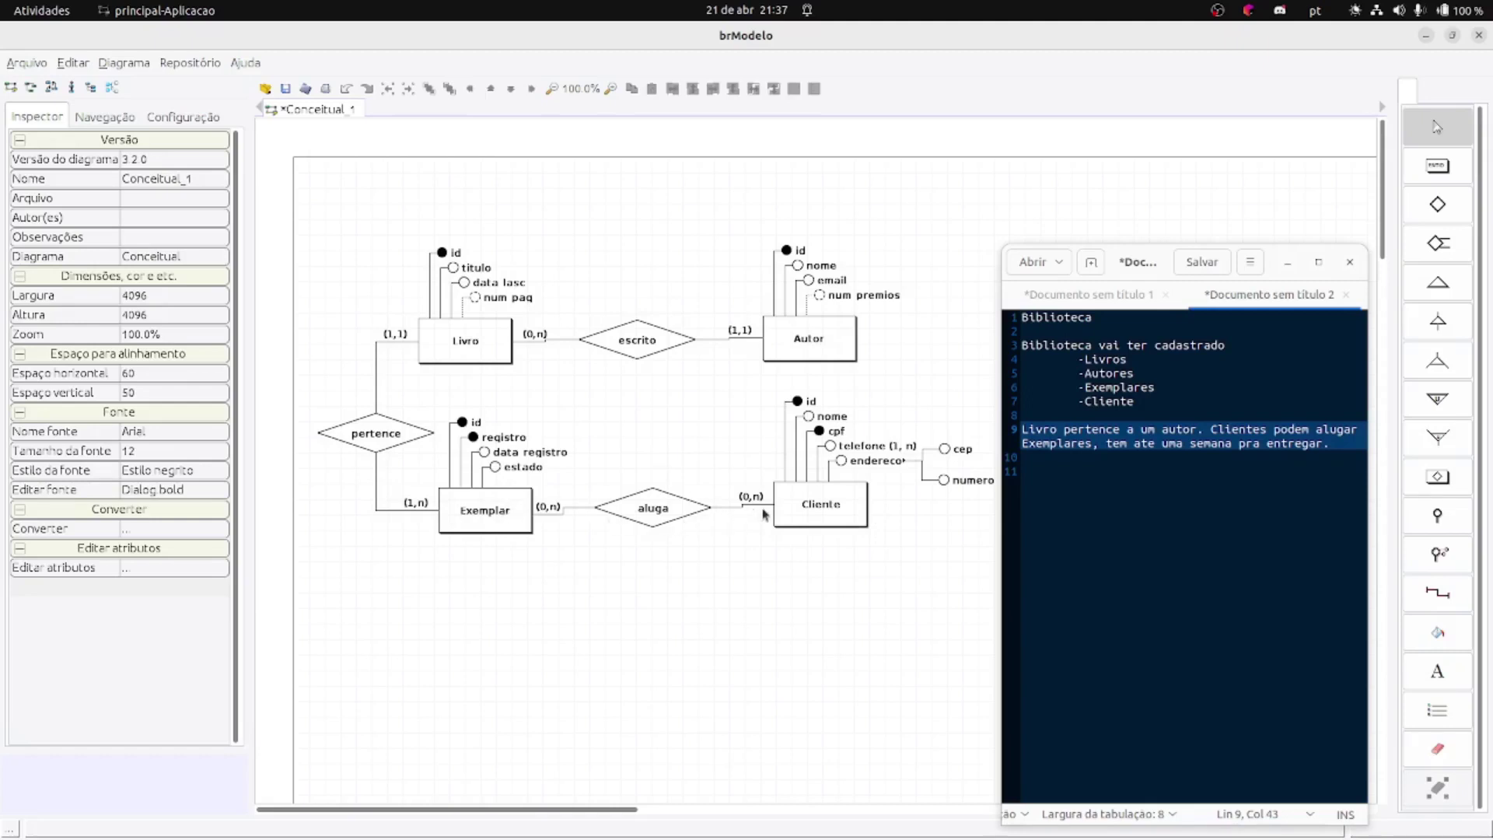
# - Set the cardinality on the Exemplar side of the aluga relationship to (1,n)
pyautogui.click(558, 513)
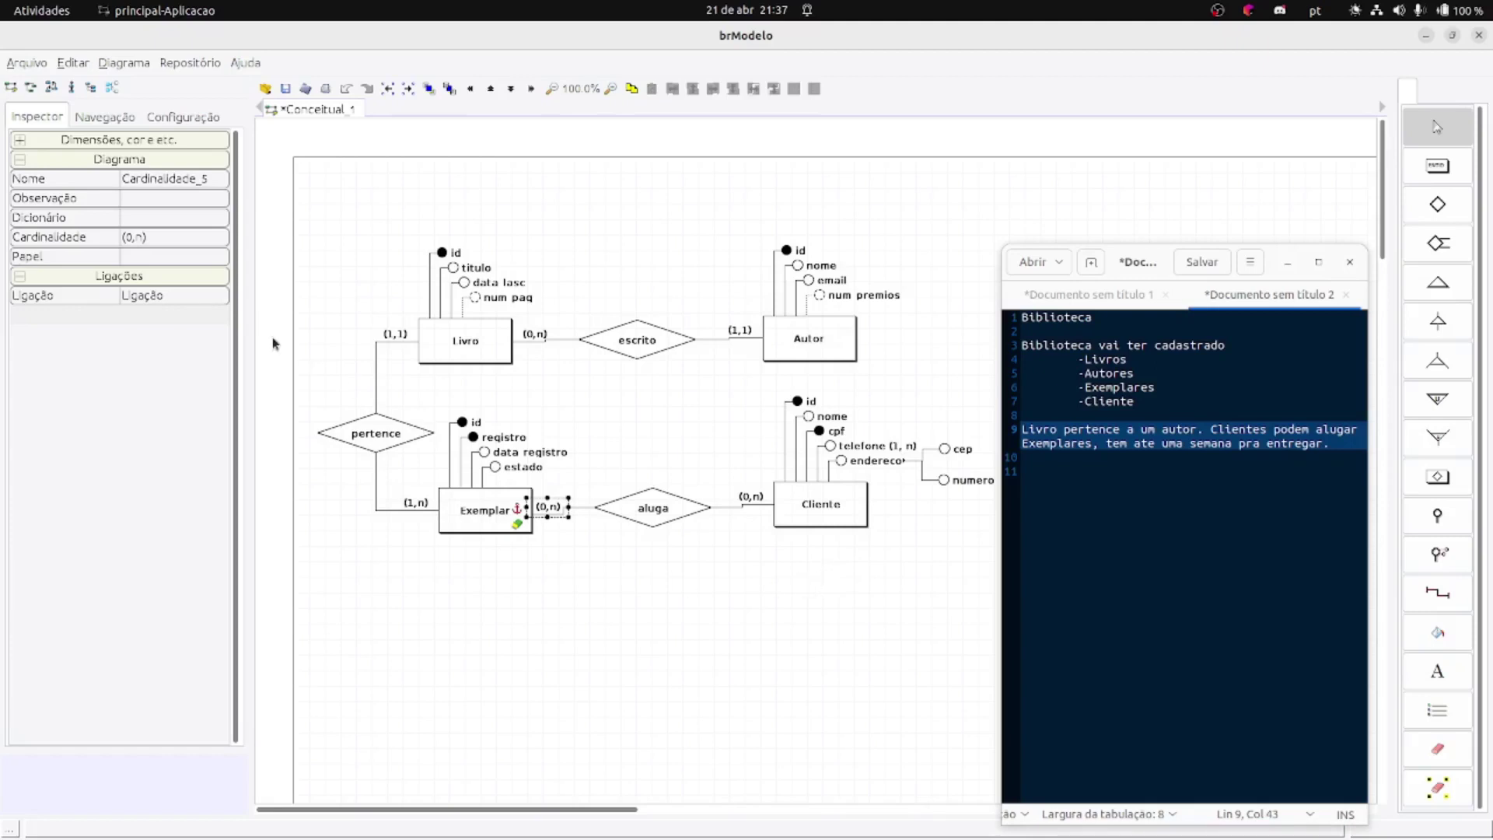
pyautogui.click(206, 238)
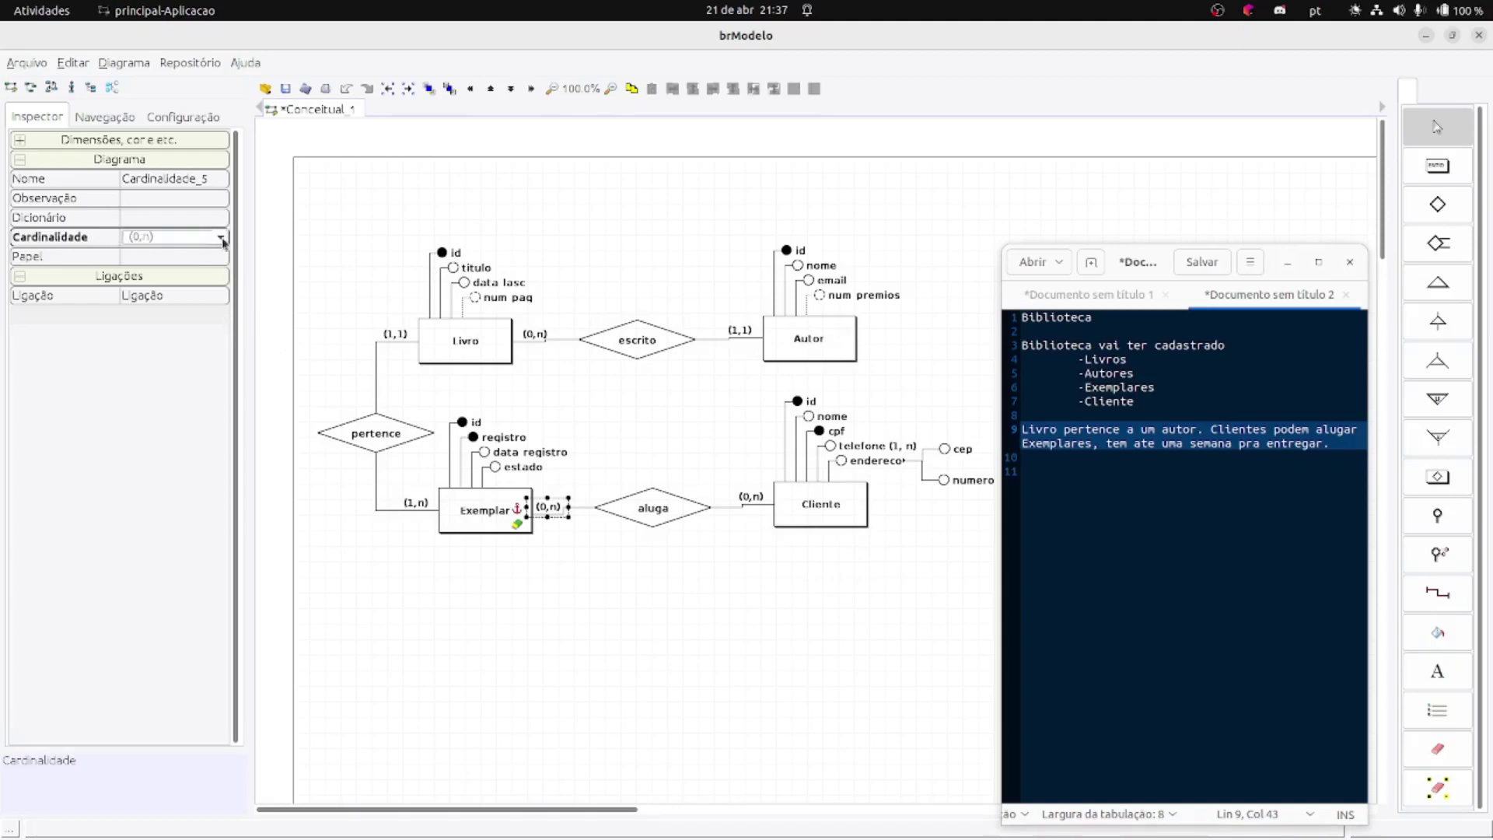
pyautogui.click(210, 238)
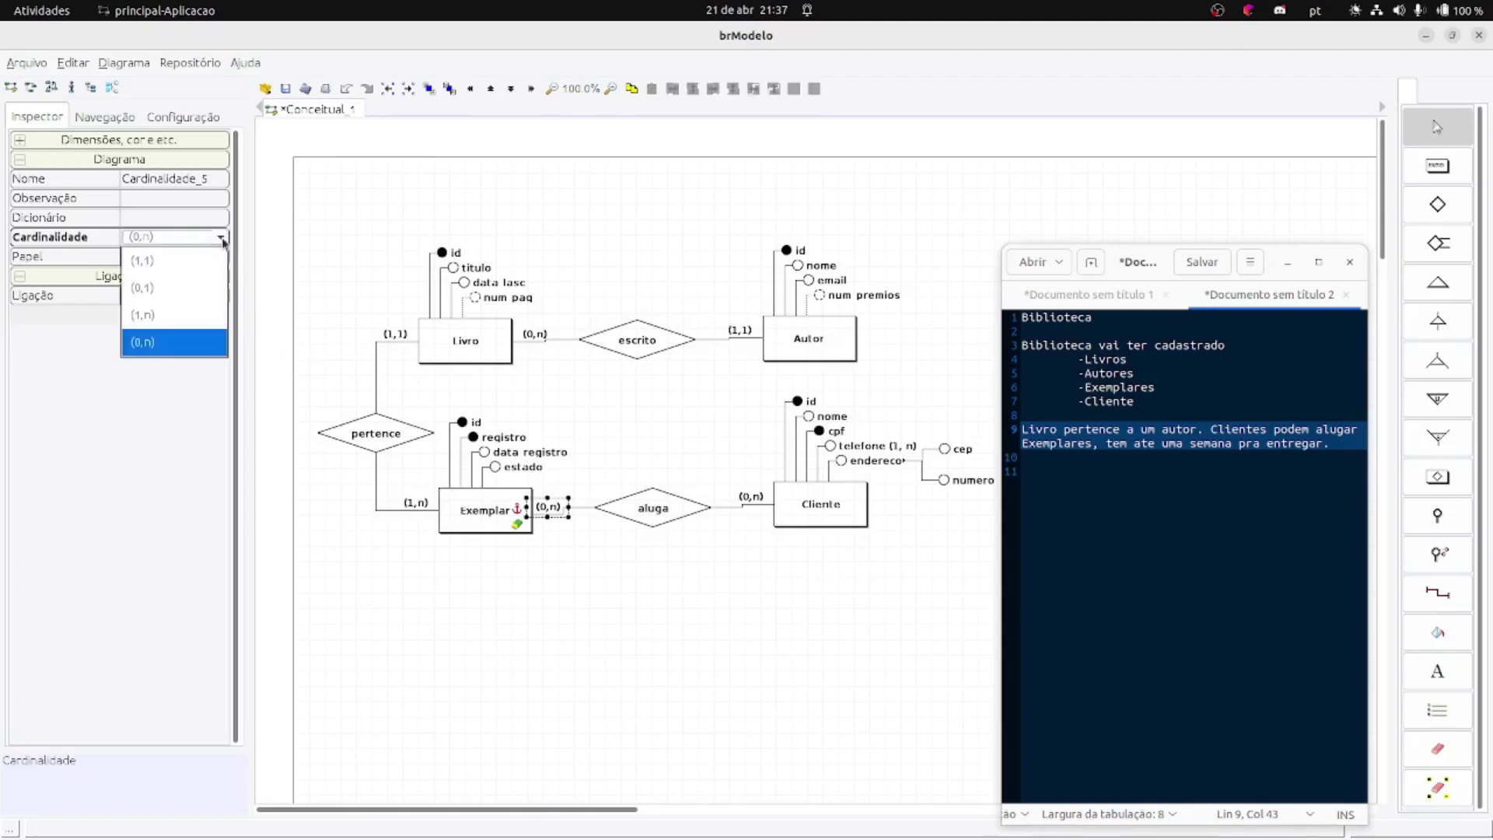
pyautogui.click(190, 314)
pyautogui.click(340, 529)
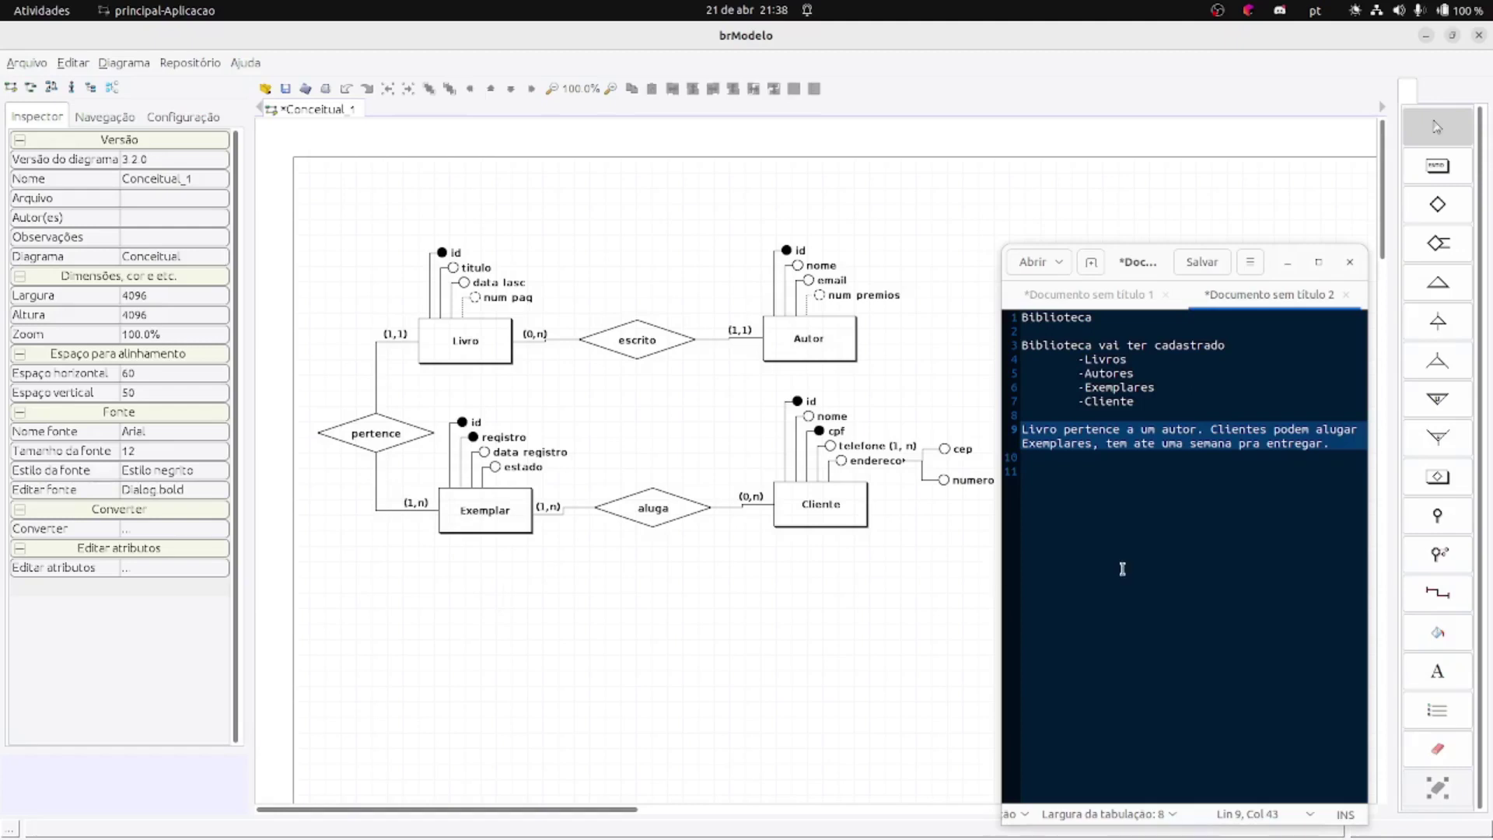
# - Highlight "tem ate uma semana pra entregar" in the notes and add an attribute to the aluga relationship
pyautogui.moveTo(1103, 443); pyautogui.dragTo(1330, 444)
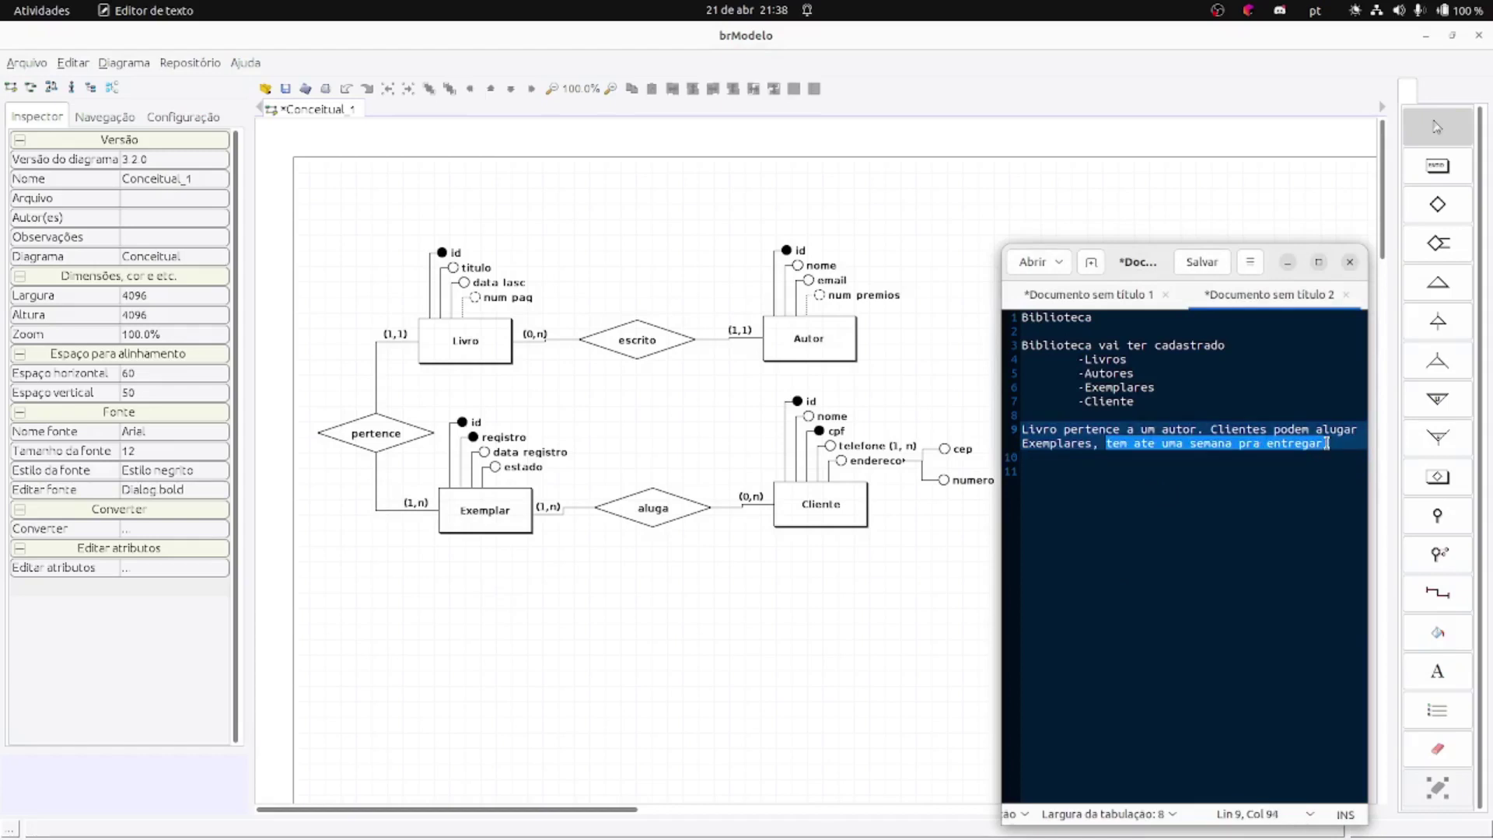
pyautogui.click(784, 644)
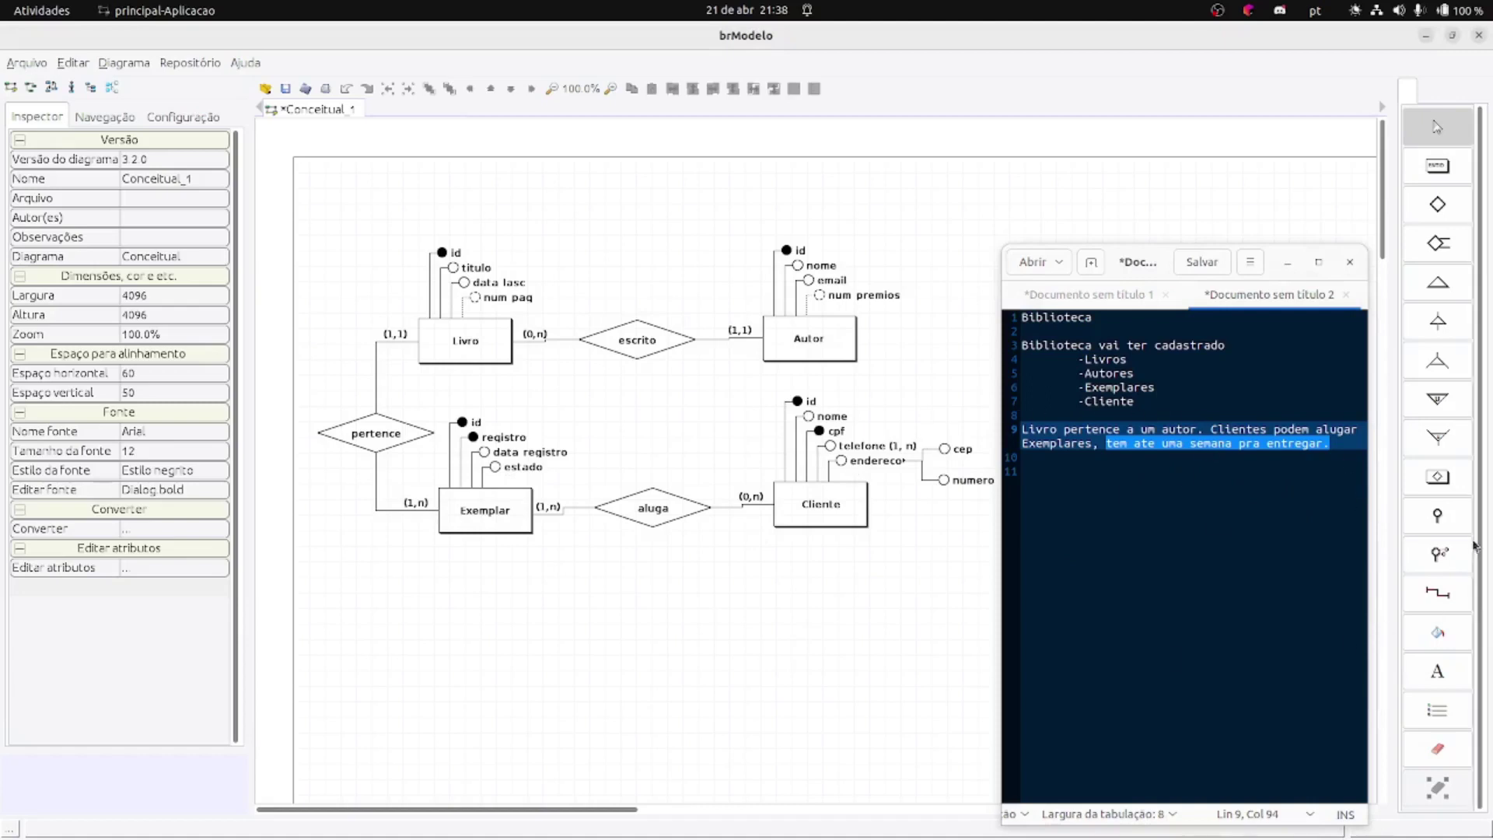
pyautogui.click(1437, 517)
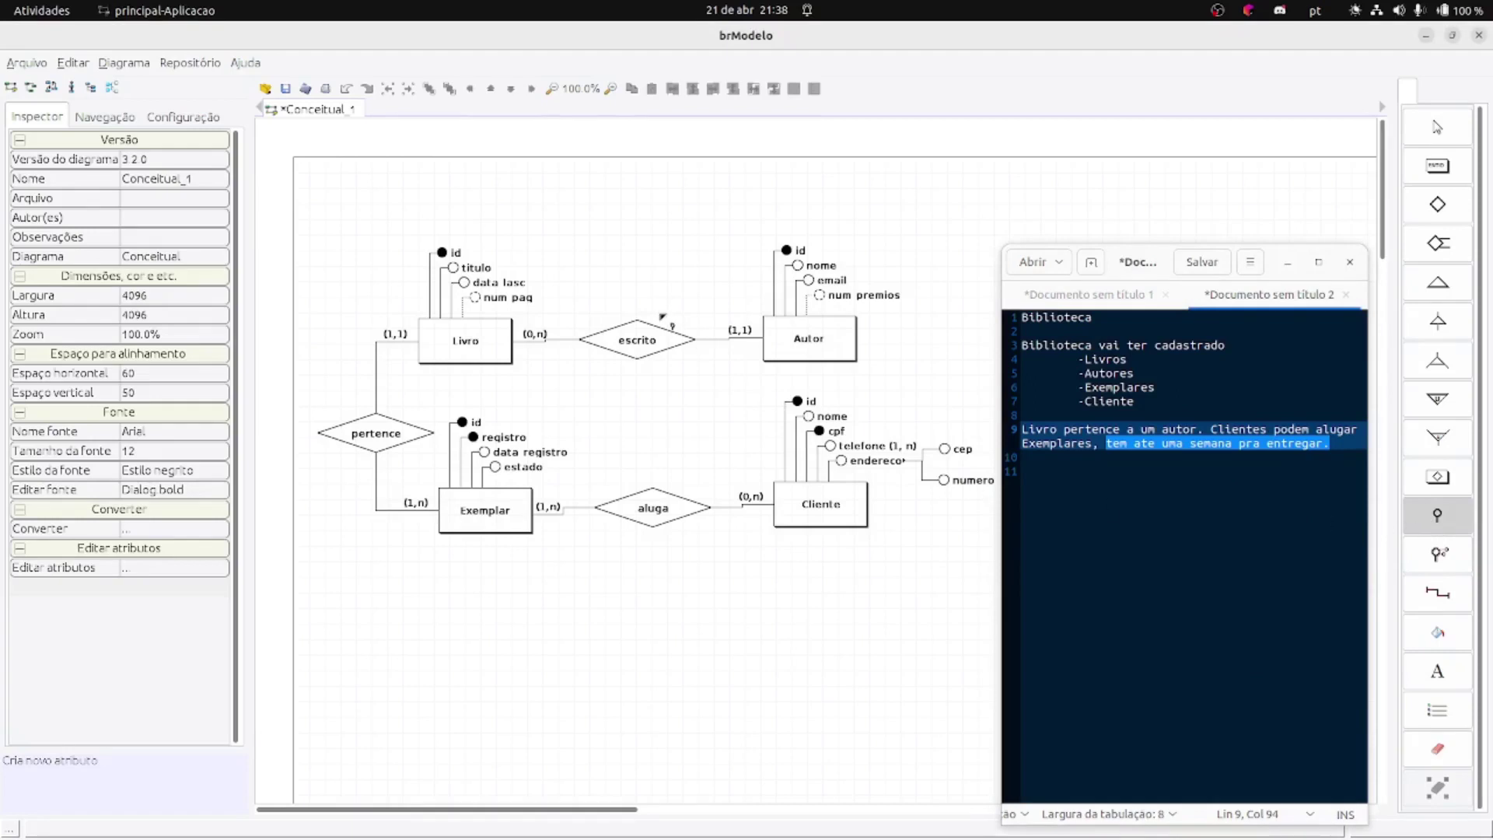
pyautogui.click(653, 509)
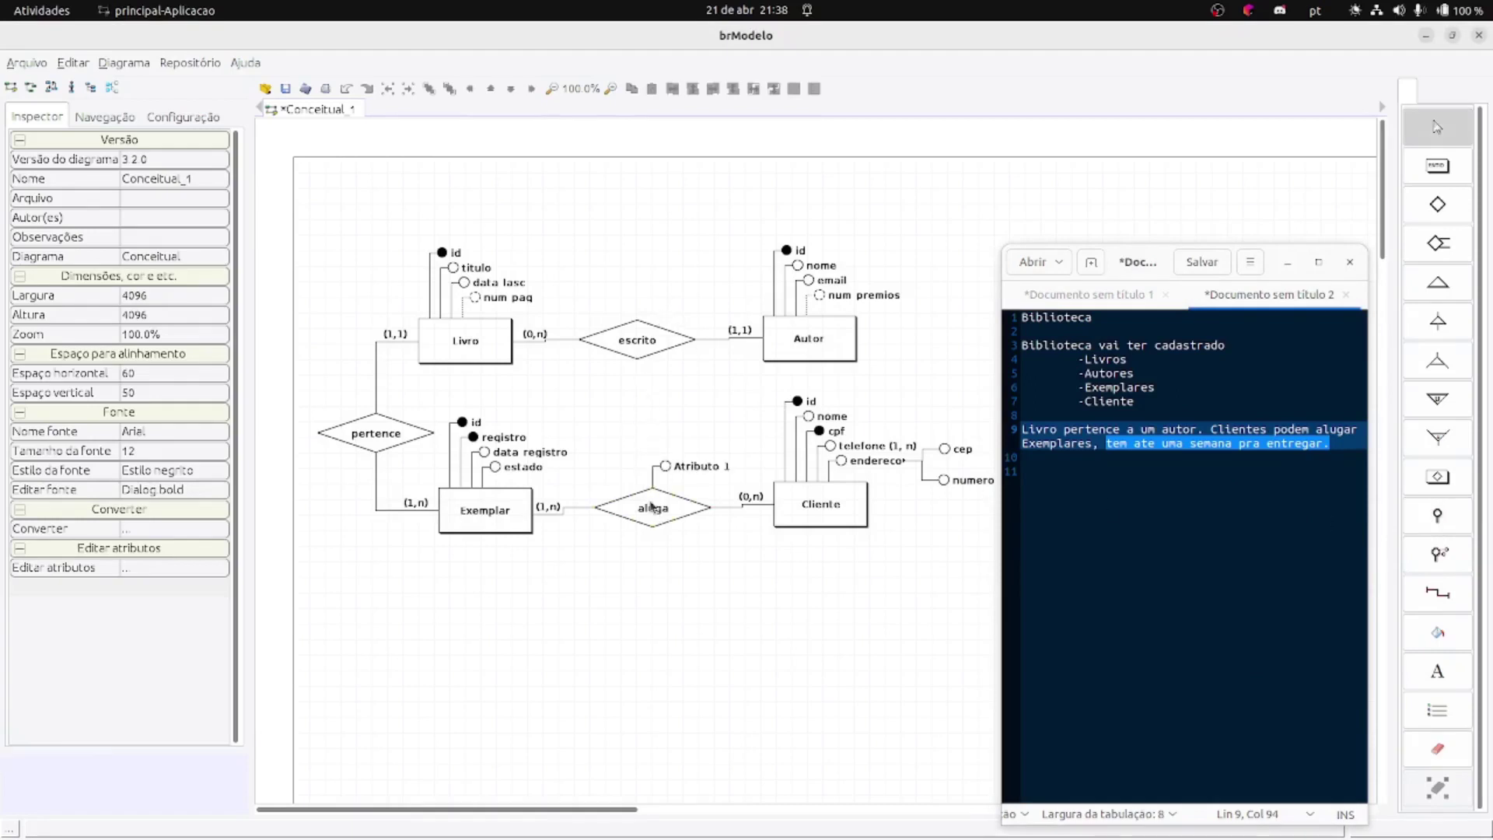
# - Name the new attribute of the aluga relationship data_aluguel
pyautogui.click(704, 466)
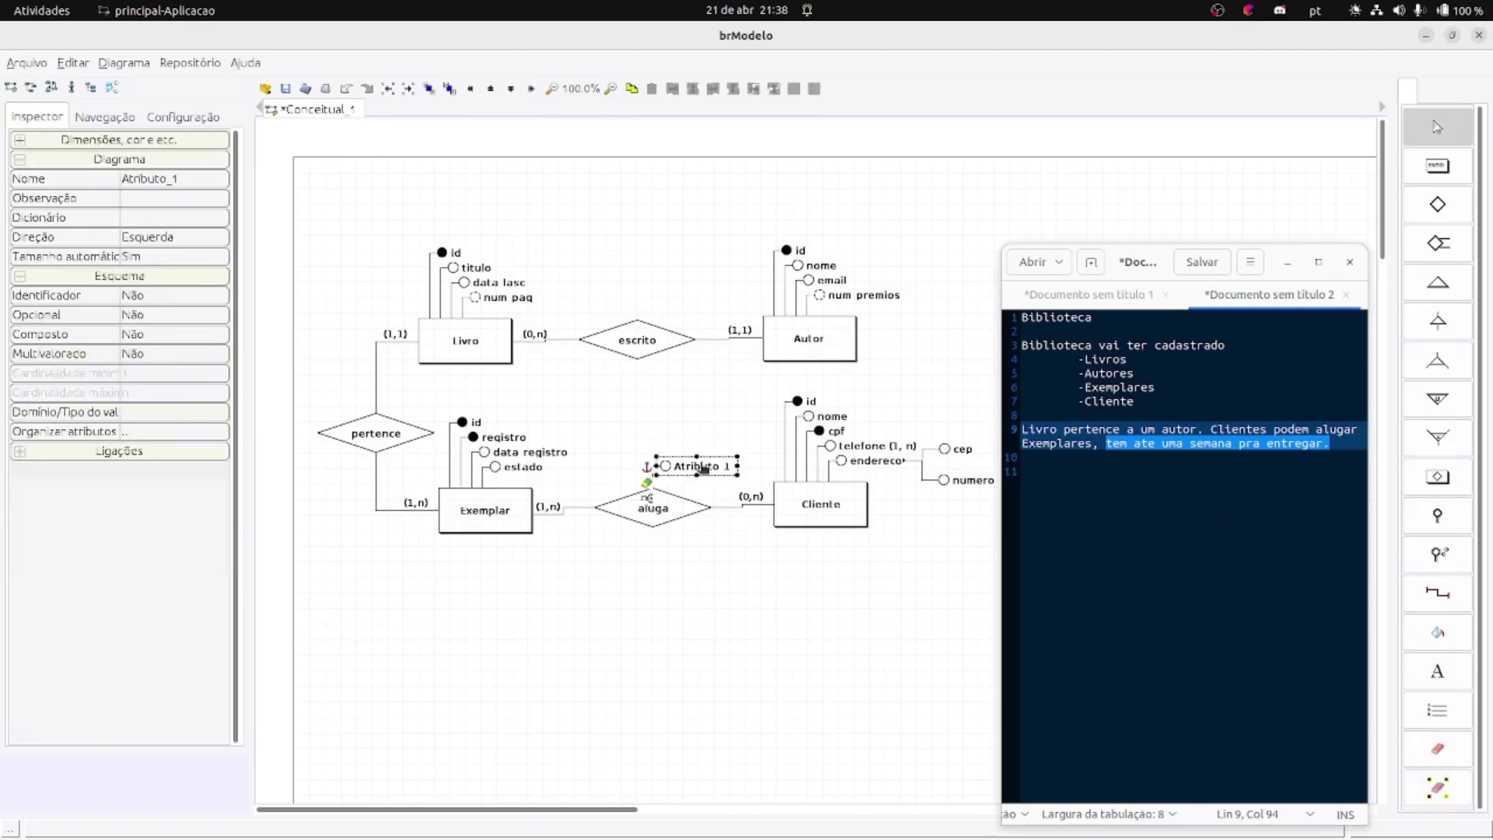
pyautogui.click(171, 179)
pyautogui.write('data_')
pyautogui.write('emprestim')
pyautogui.write('o')
pyautogui.press('BackSpace')
pyautogui.press('BackSpace')
pyautogui.press('BackSpace')
pyautogui.press('BackSpace')
pyautogui.press('BackSpace')
pyautogui.press('BackSpace')
pyautogui.press('BackSpace')
pyautogui.press('BackSpace')
pyautogui.press('BackSpace')
pyautogui.press('BackSpace')
pyautogui.write('aluguel')
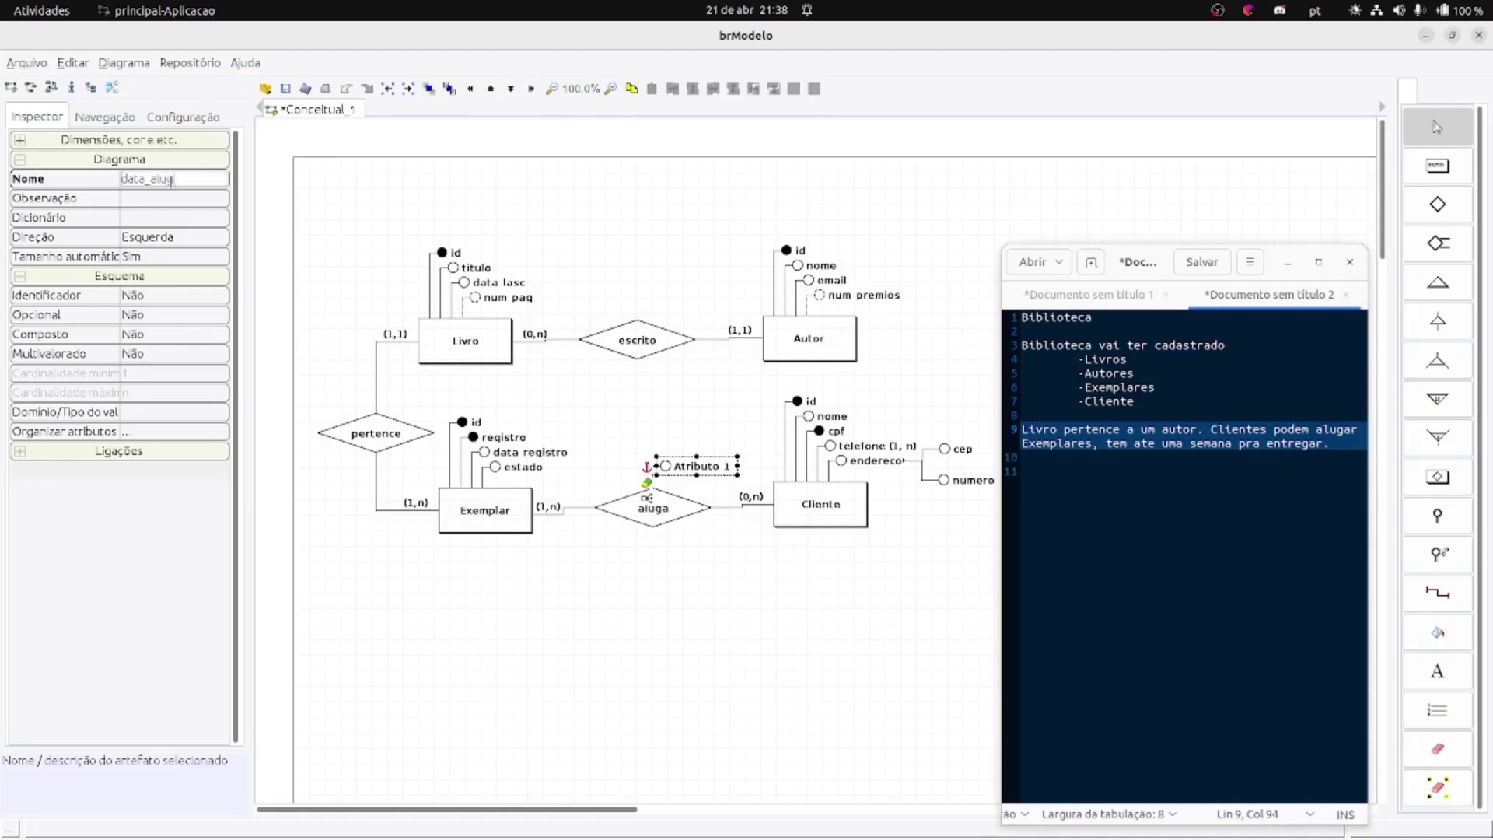
pyautogui.press('Return')
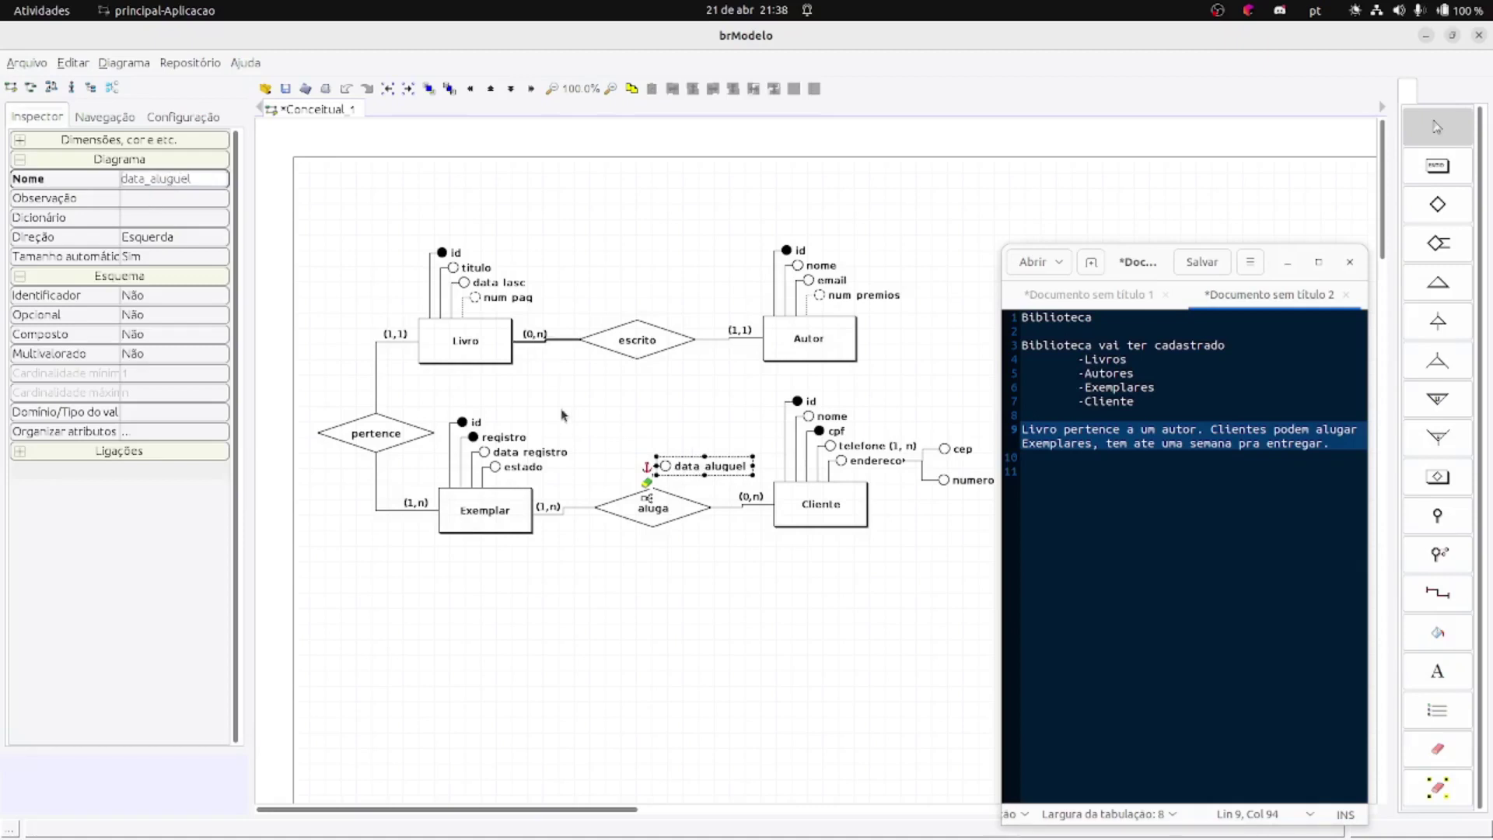
pyautogui.click(565, 419)
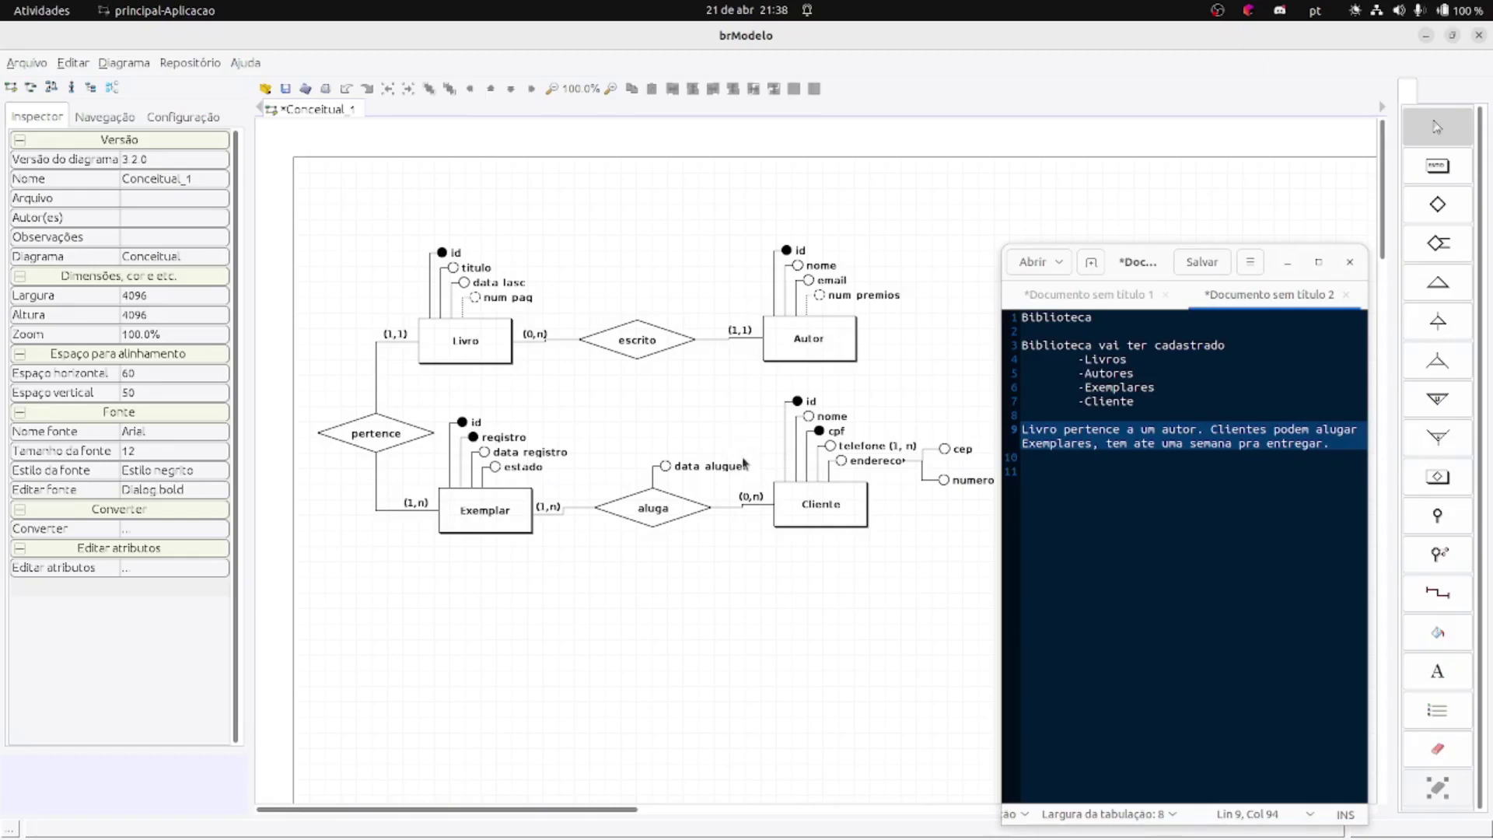
# - Highlight "tem ate uma semana pra entregar" in the notes and examine the estado and data_aluguel attributes and the aluga relationship
pyautogui.click(1135, 451)
pyautogui.moveTo(1094, 444); pyautogui.dragTo(1331, 448)
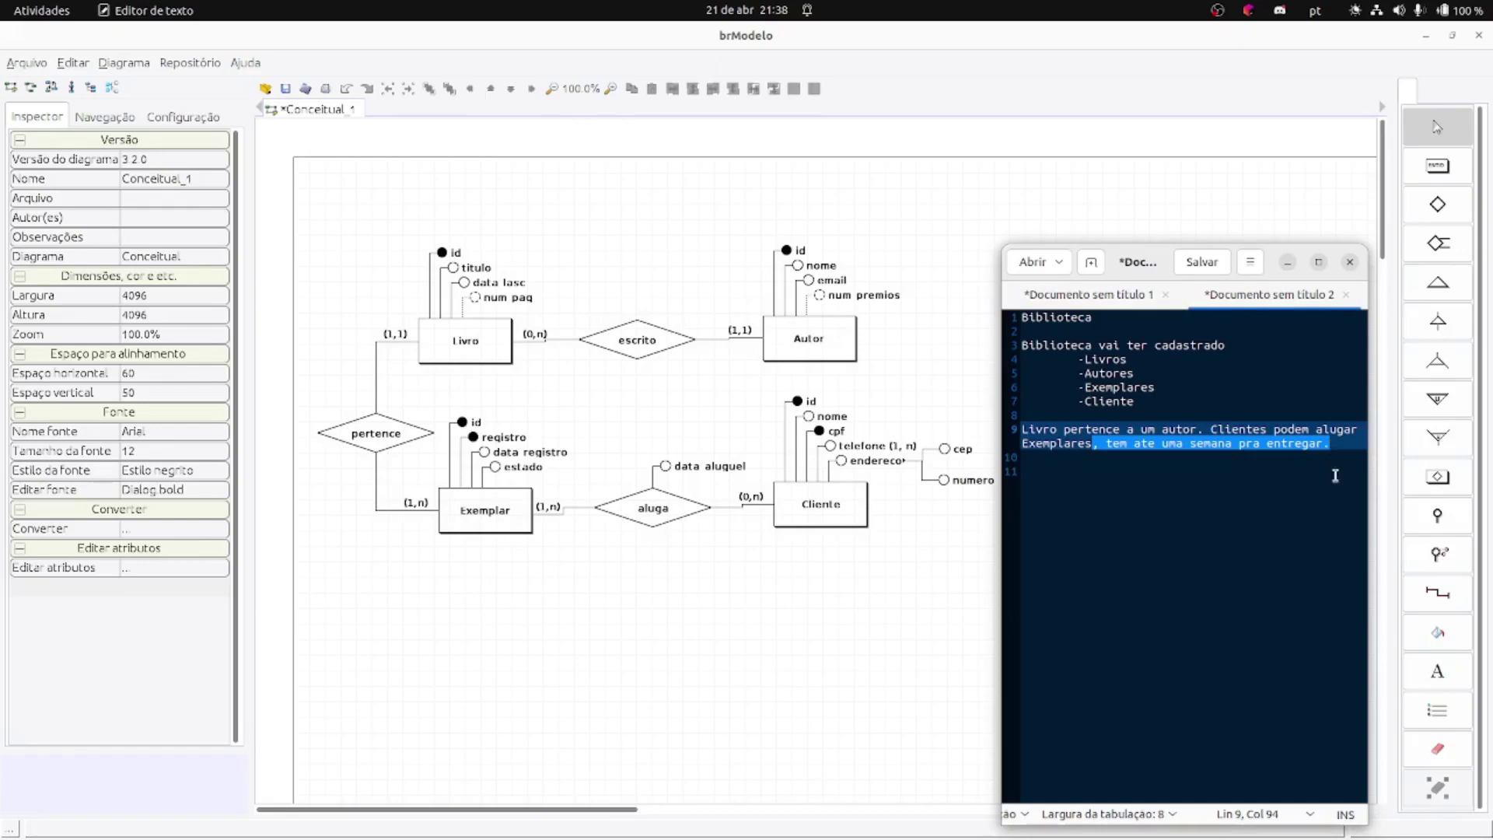
pyautogui.click(1182, 444)
pyautogui.moveTo(1101, 445); pyautogui.dragTo(1324, 443)
pyautogui.click(503, 466)
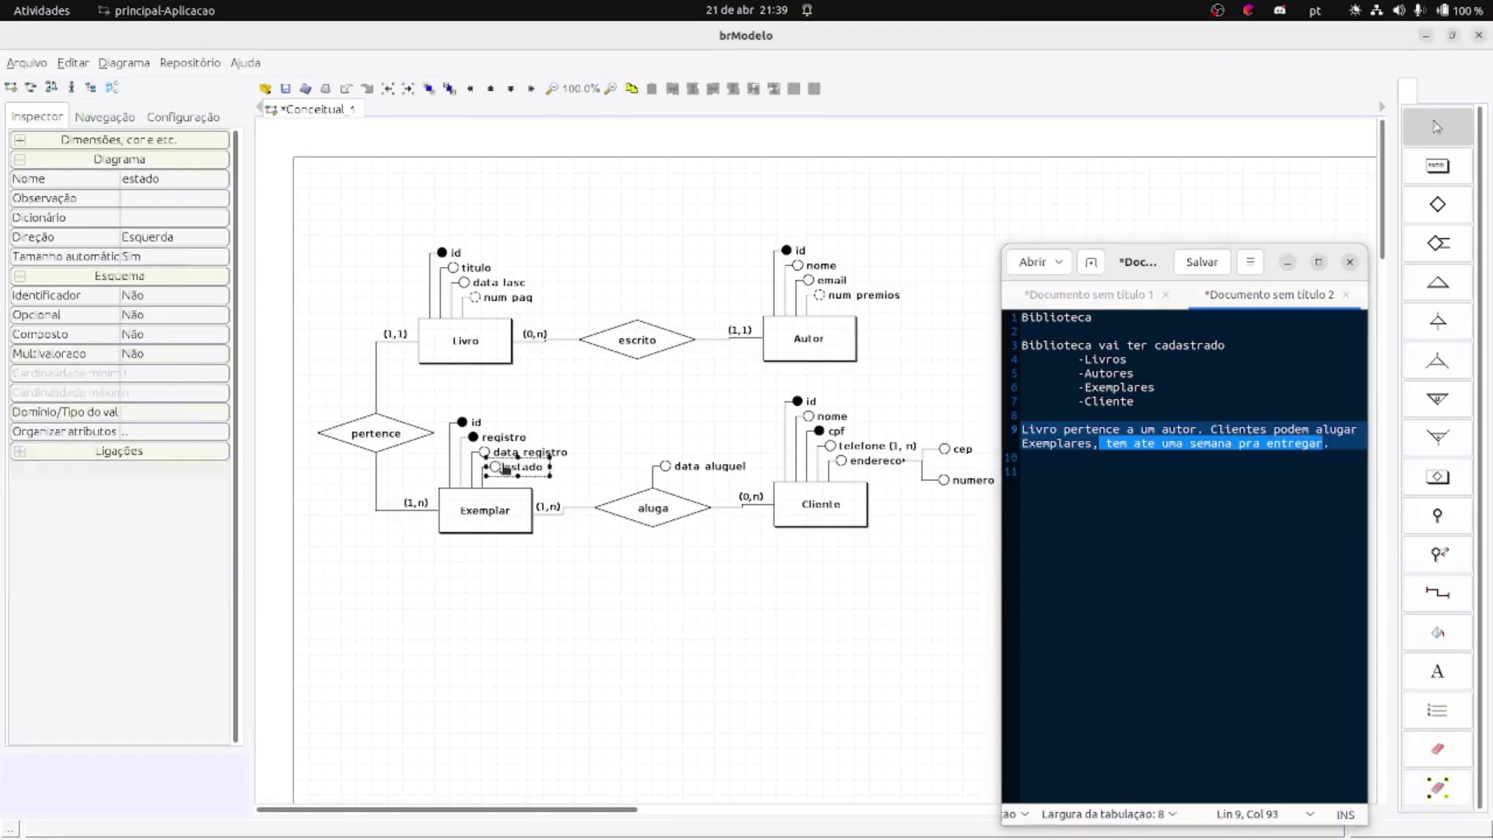
pyautogui.click(562, 424)
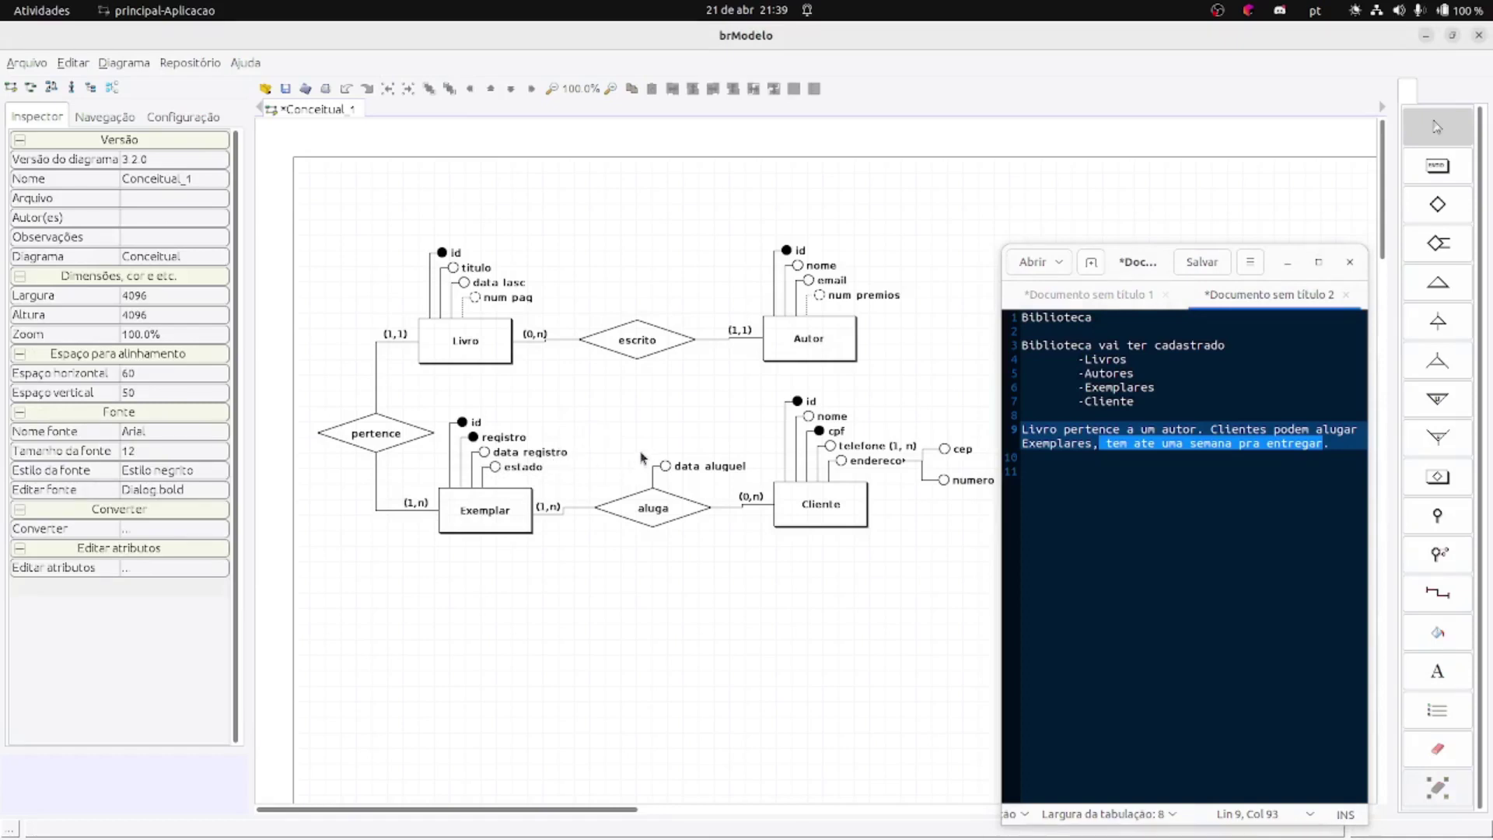
pyautogui.click(665, 465)
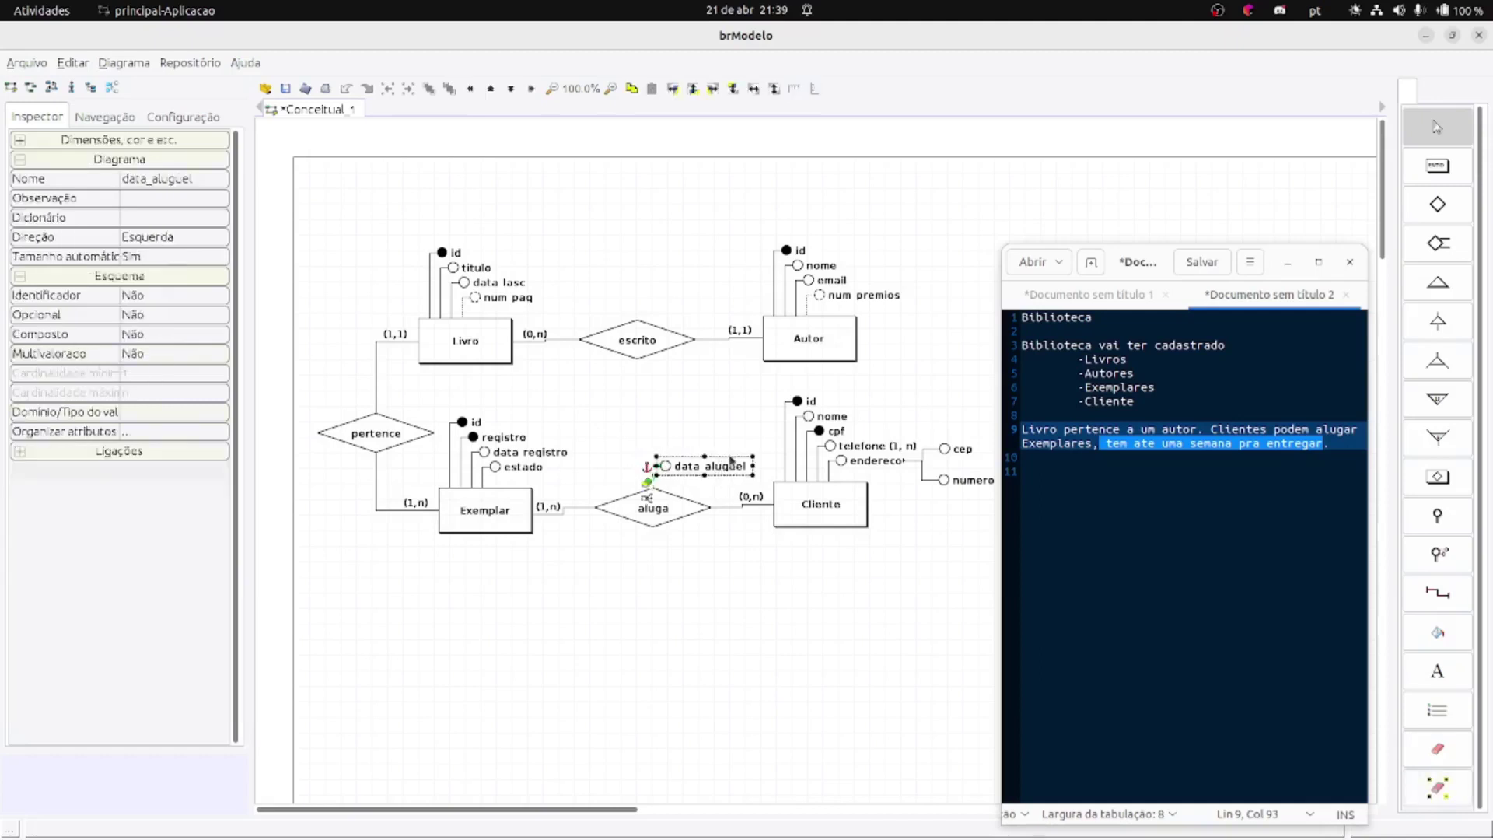
pyautogui.click(725, 440)
pyautogui.click(687, 507)
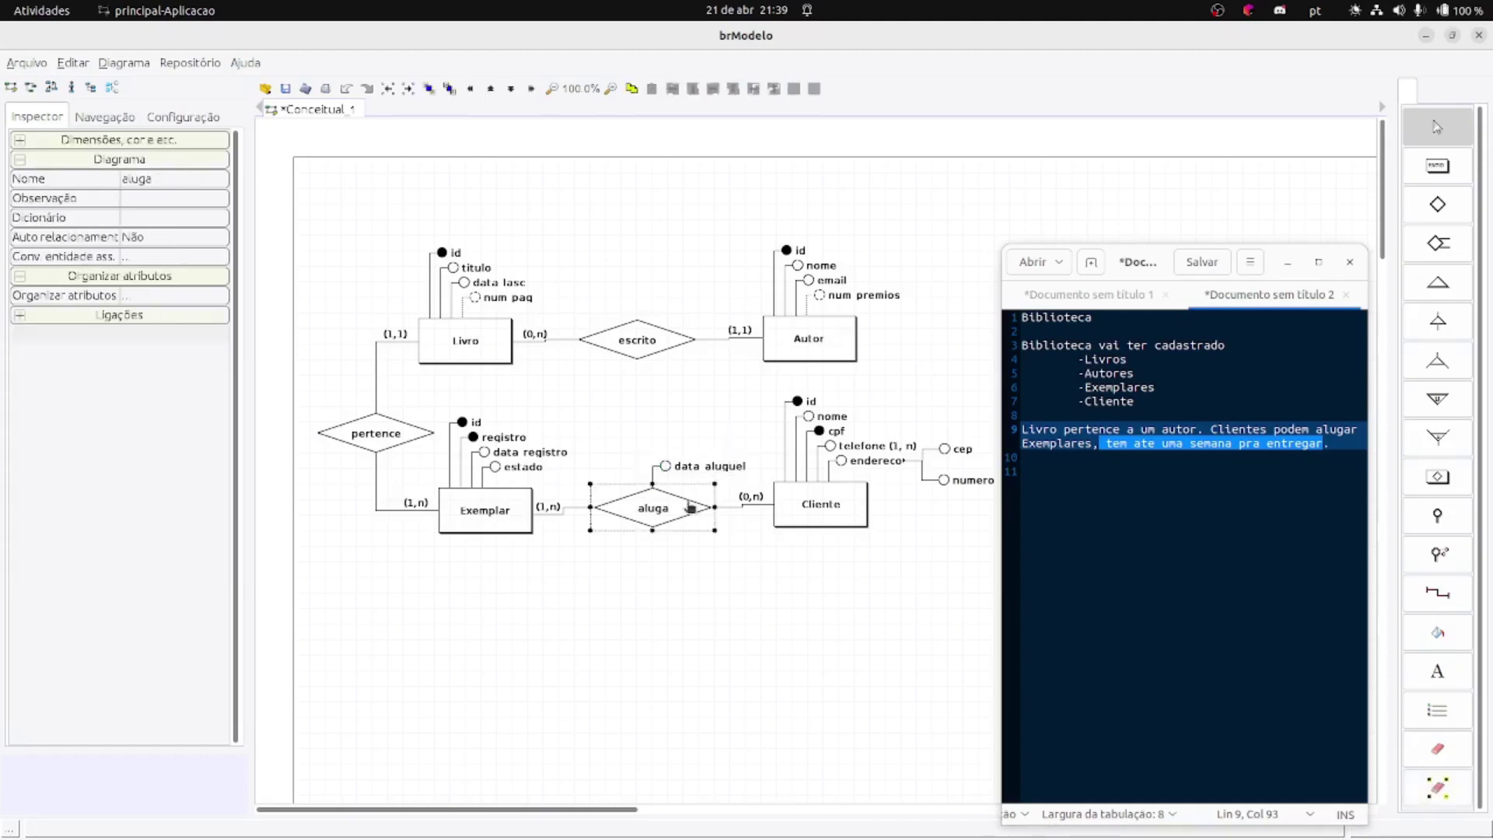
pyautogui.click(1082, 201)
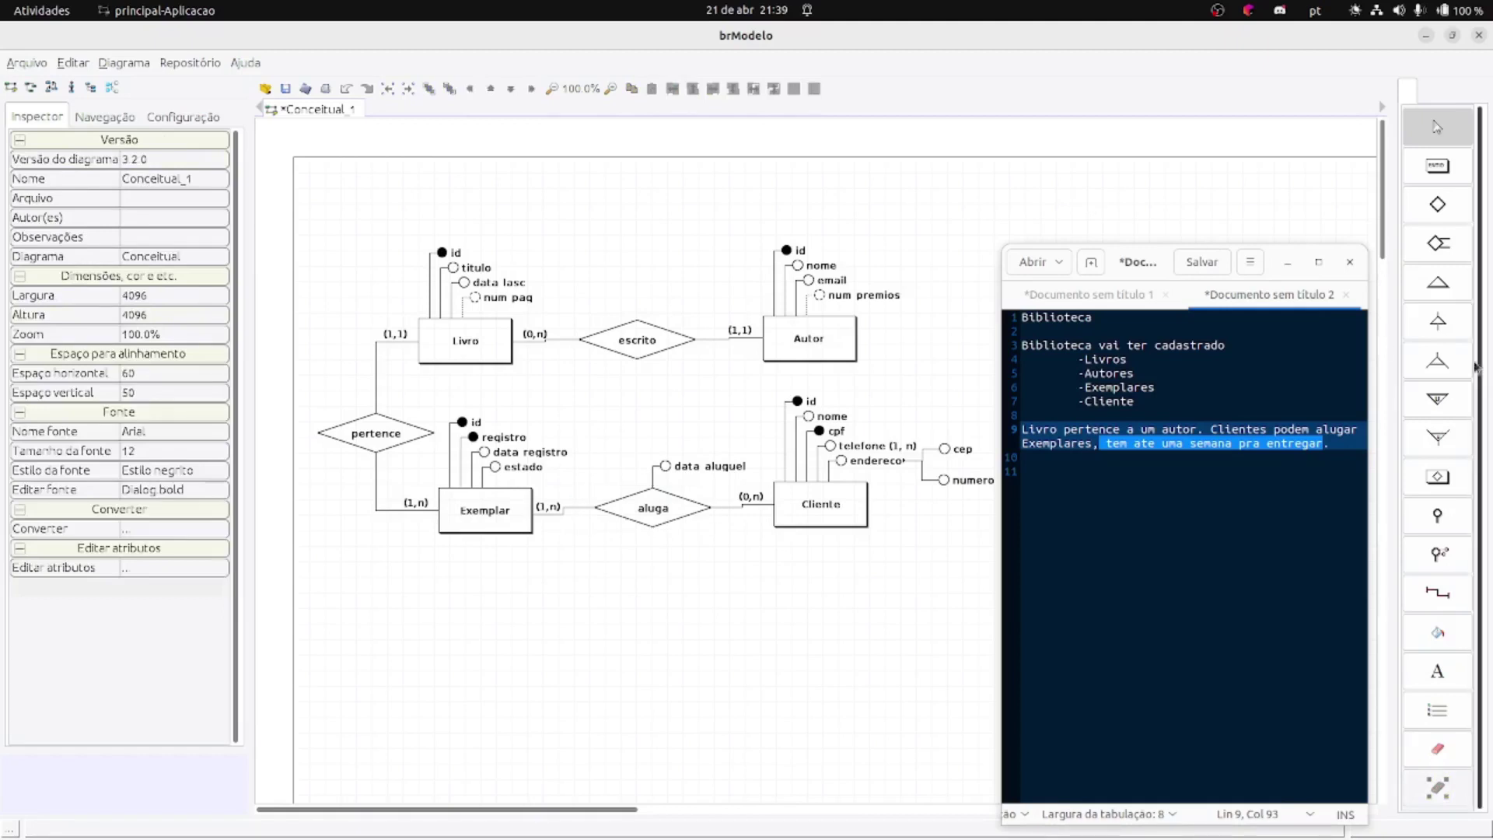
# - Add a second attribute to the aluga relationship, on its lower side, and name it data_devolucao
pyautogui.click(1437, 515)
pyautogui.click(657, 520)
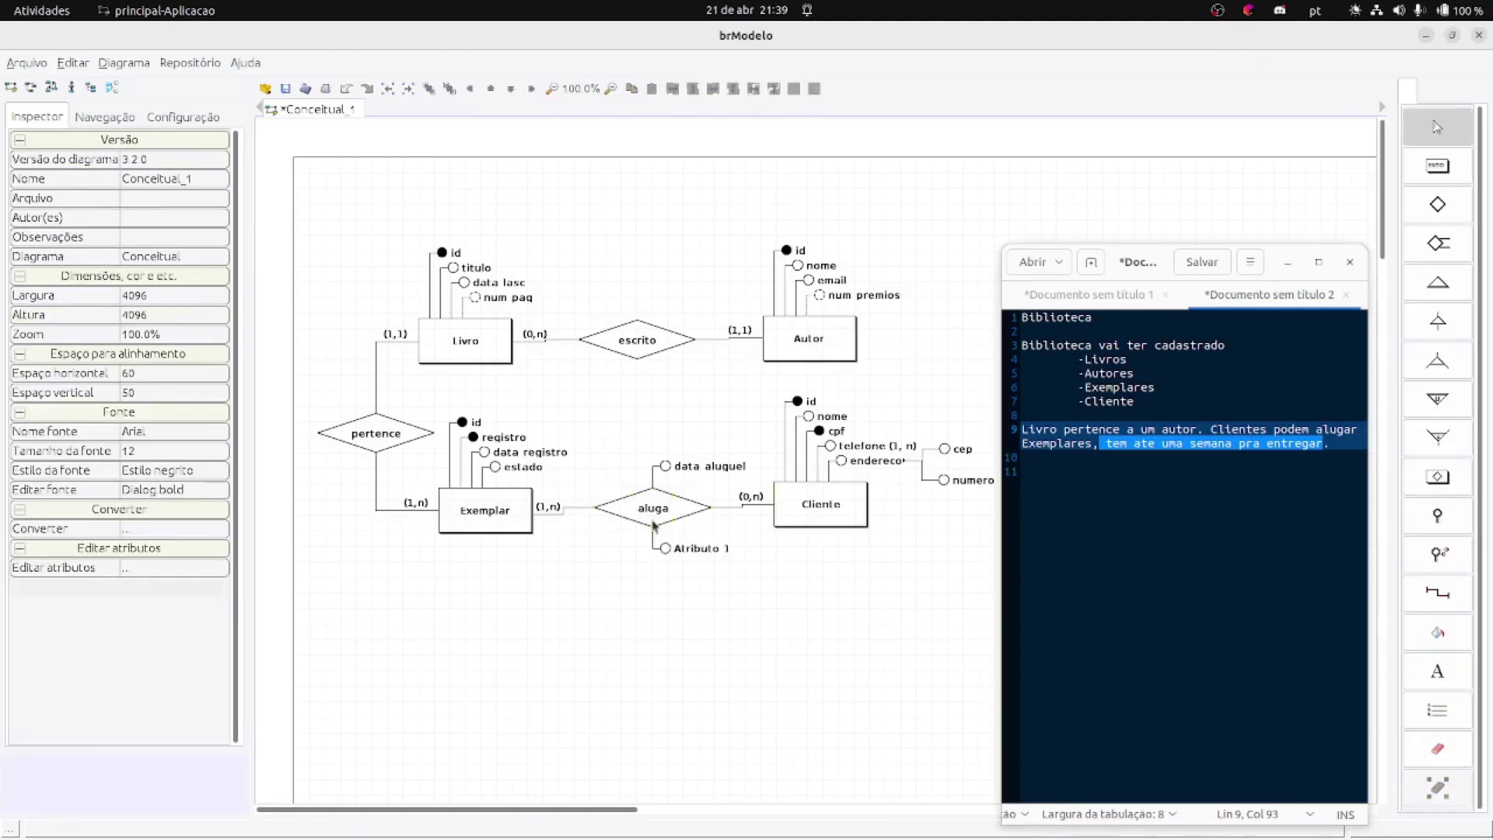
pyautogui.click(688, 552)
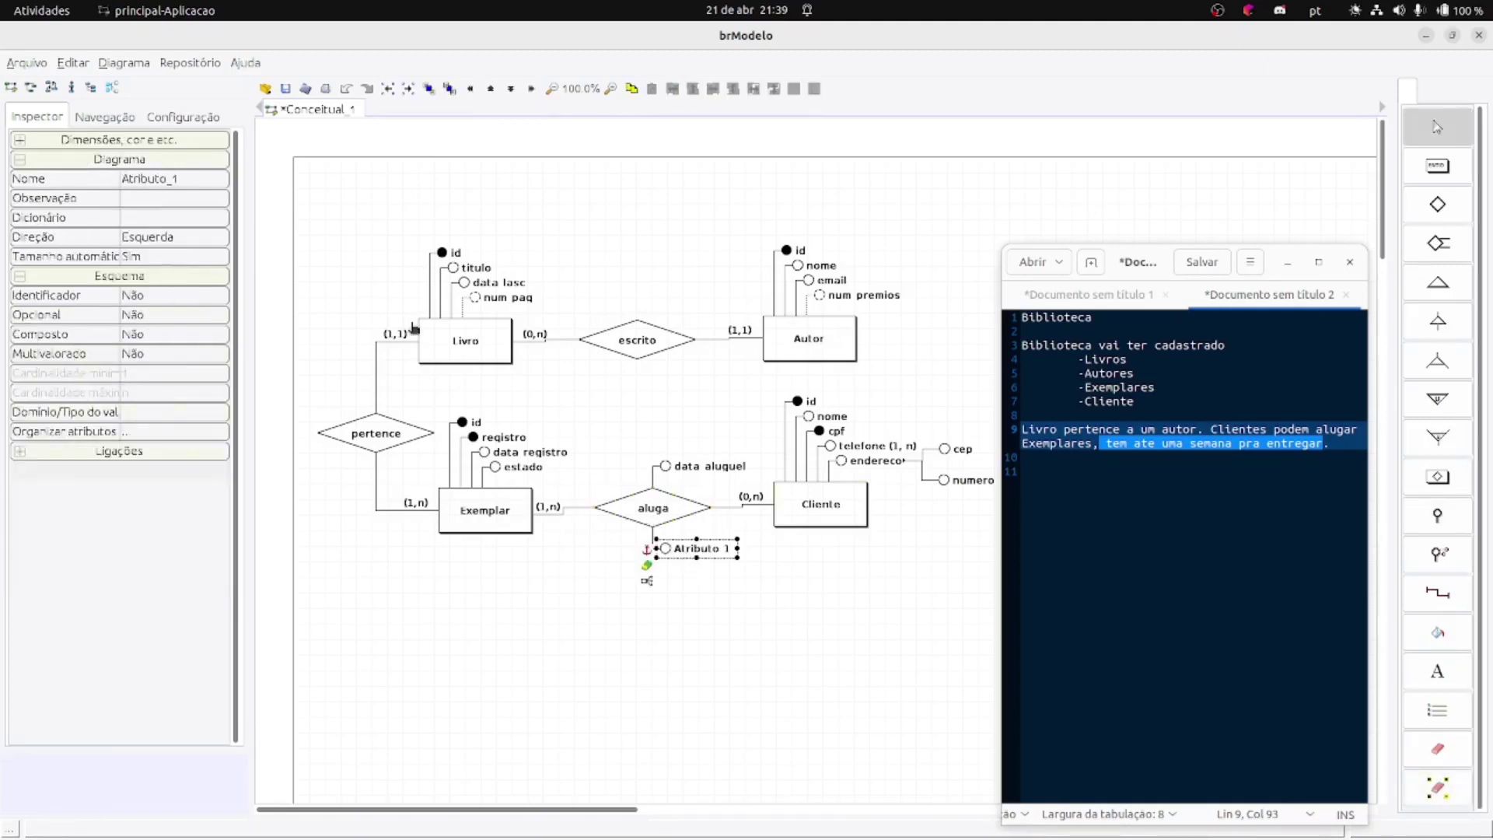
pyautogui.click(192, 179)
pyautogui.write('data_devolu')
pyautogui.press('Return')
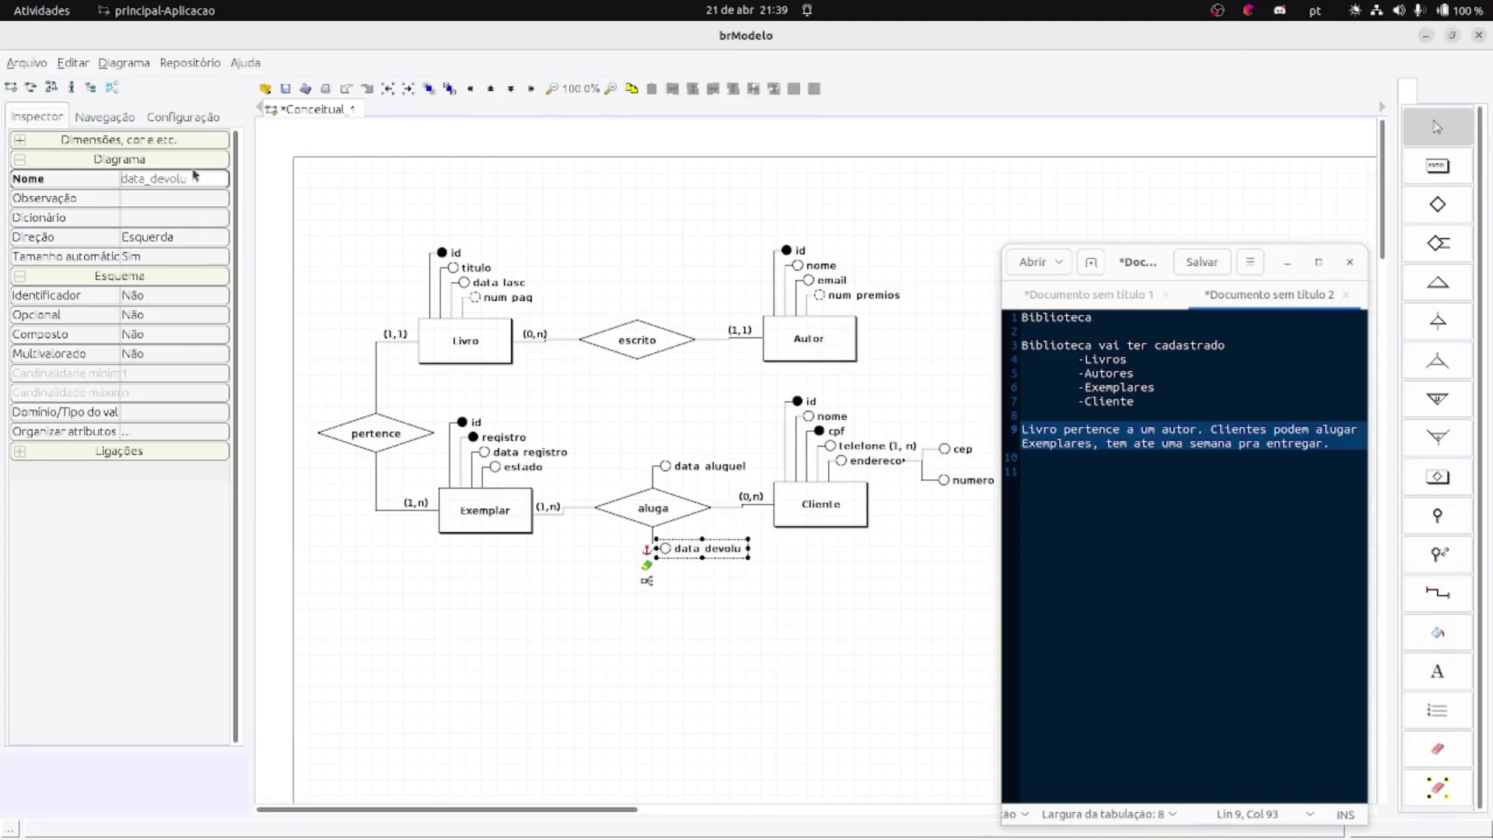
pyautogui.write('cao')
pyautogui.click(553, 598)
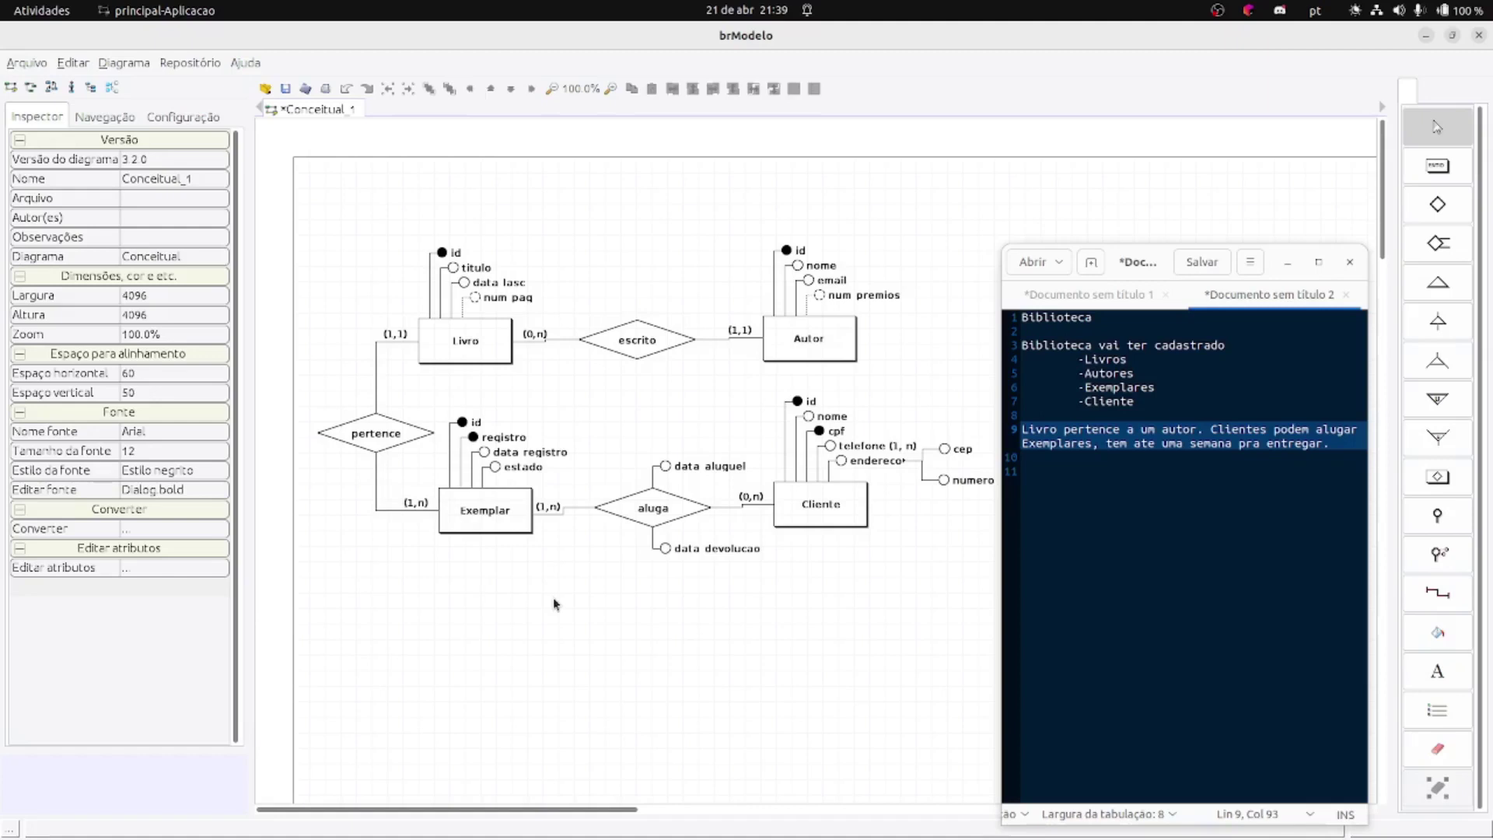
# - Delete the estado attribute from the Exemplar entity
pyautogui.click(526, 472)
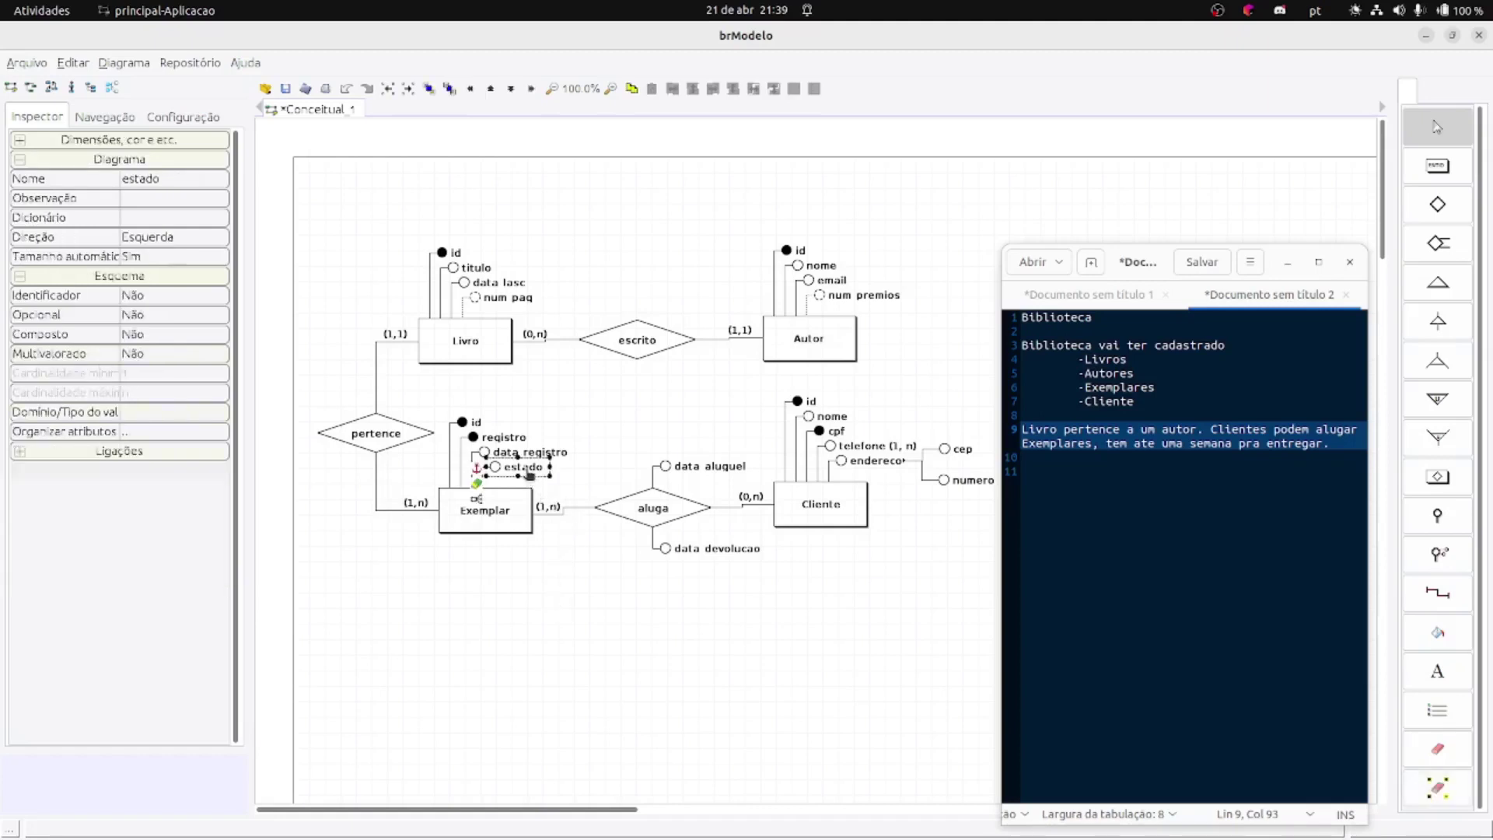
pyautogui.click(656, 447)
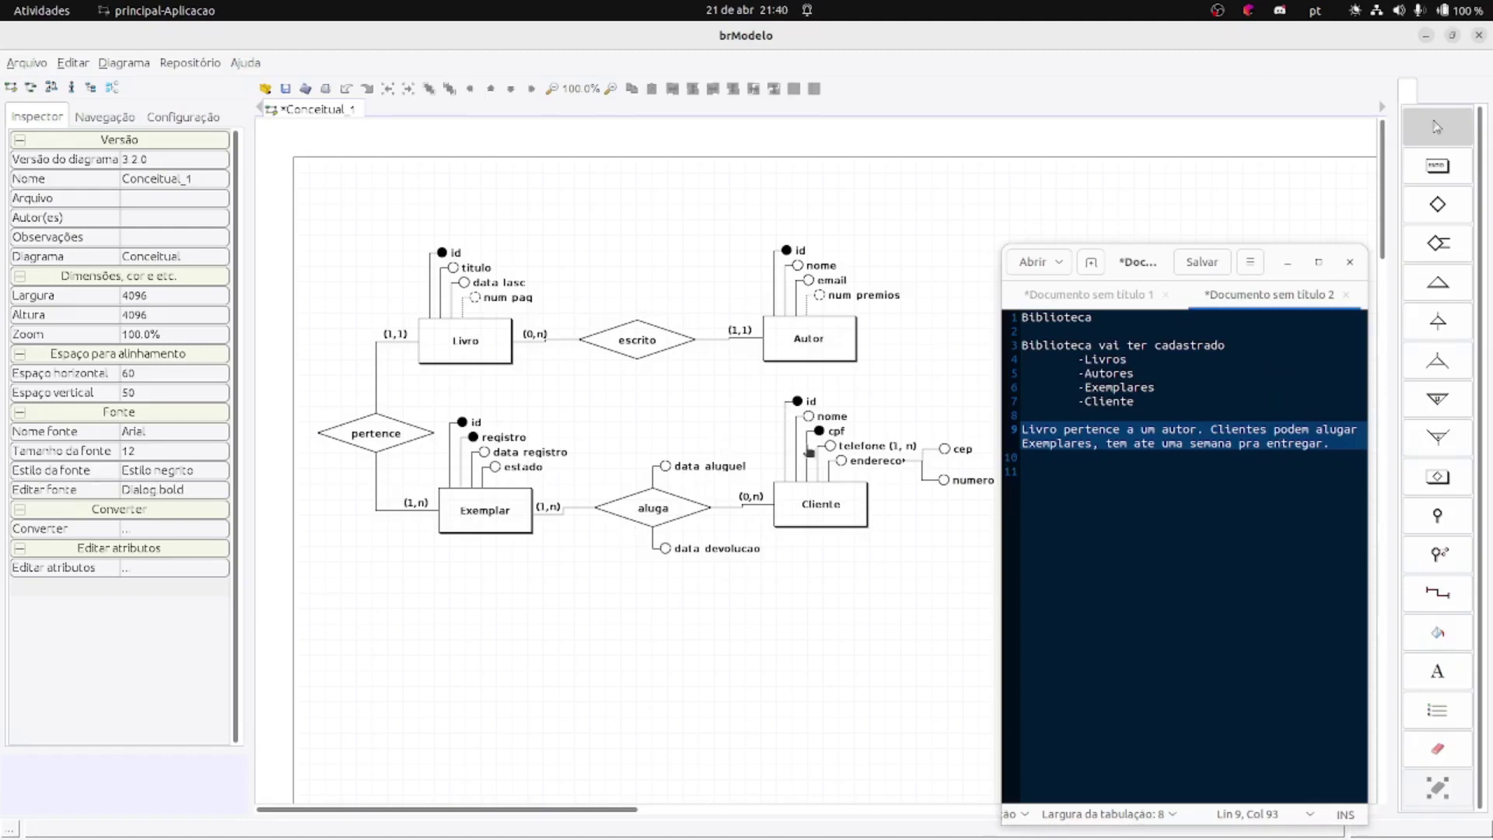
pyautogui.click(516, 471)
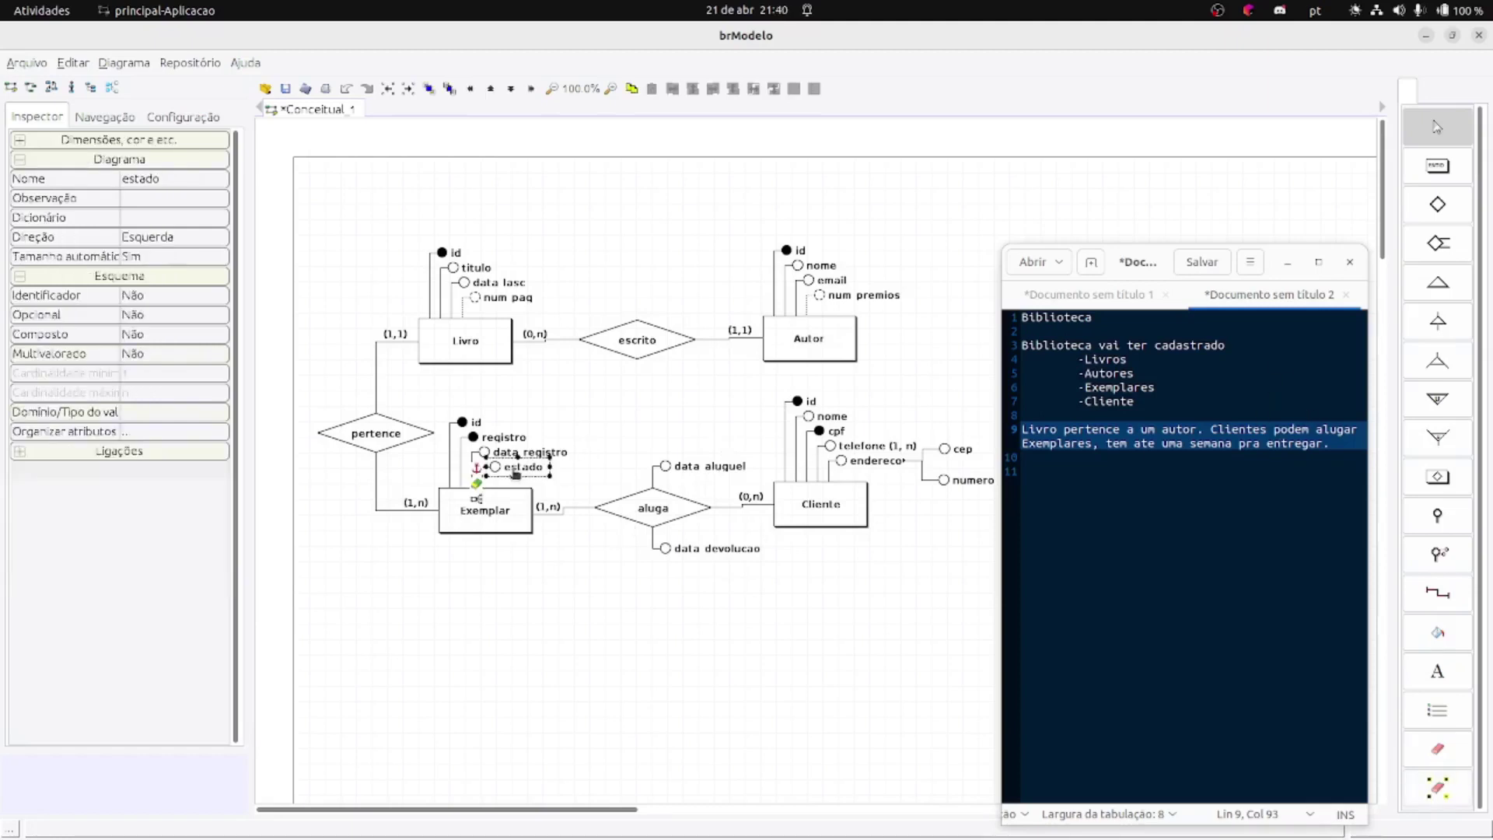
pyautogui.press('Delete')
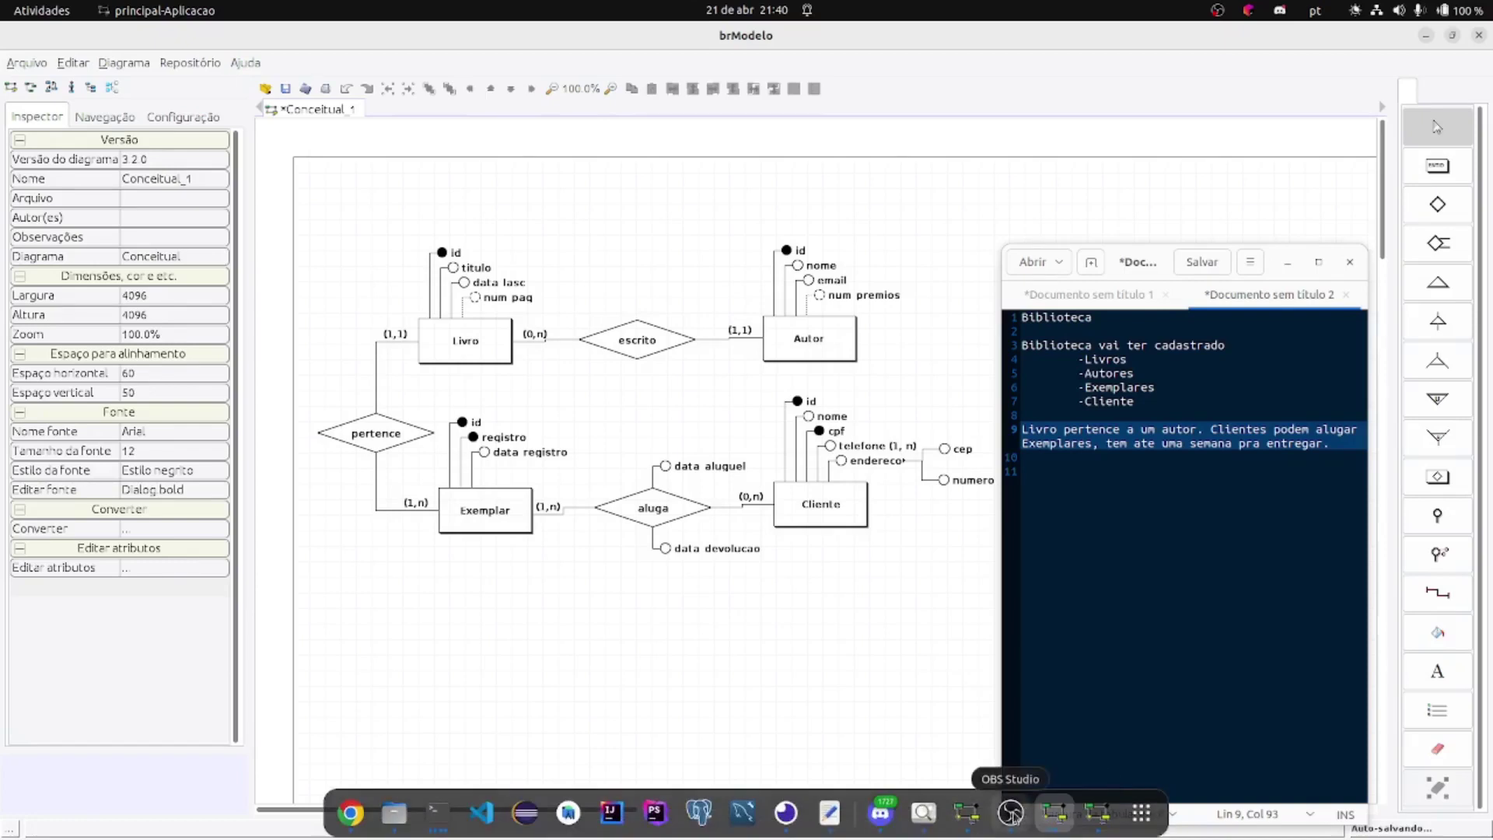
pyautogui.click(1012, 814)
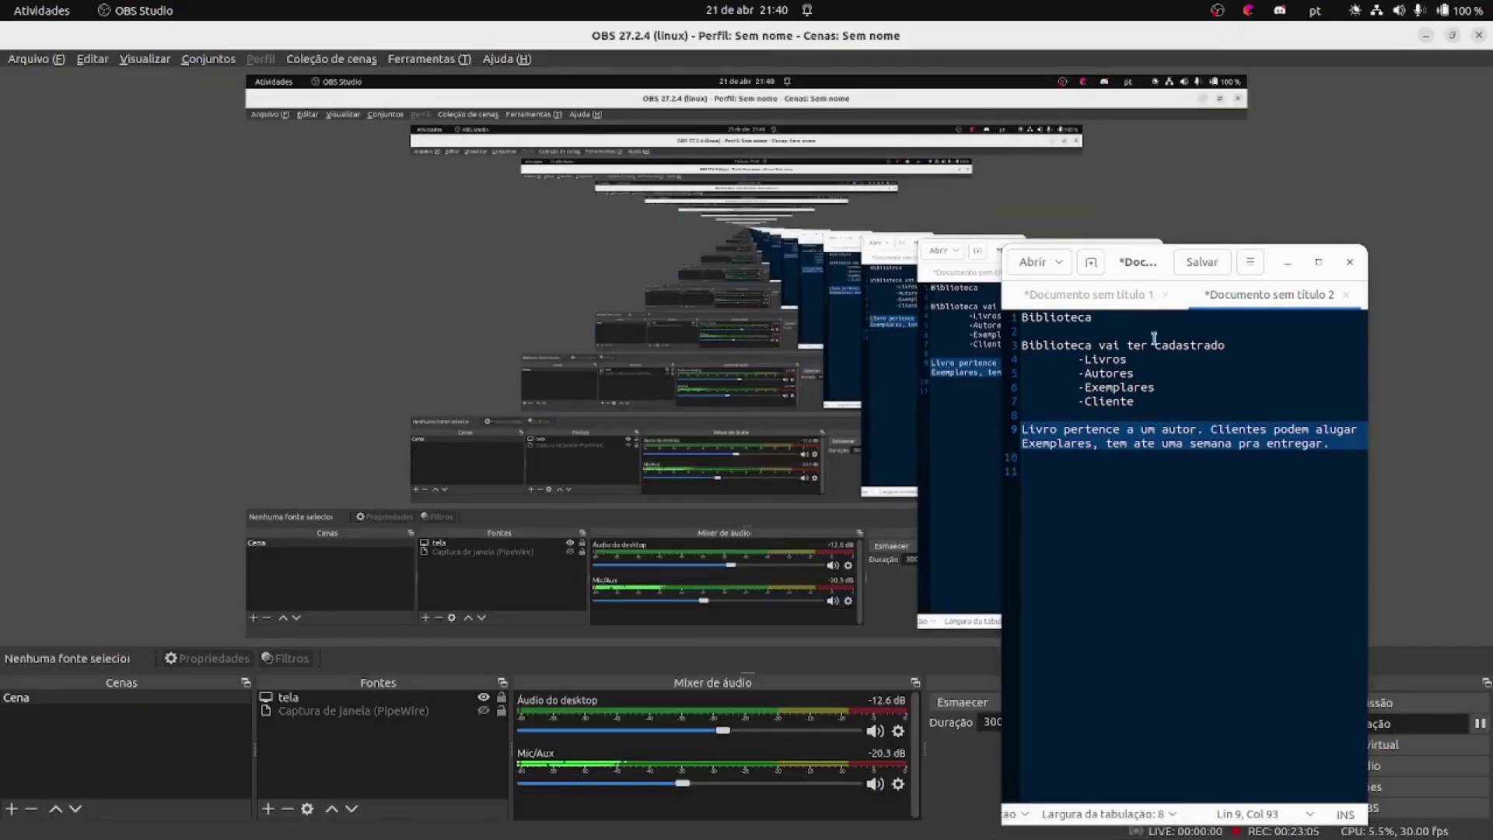